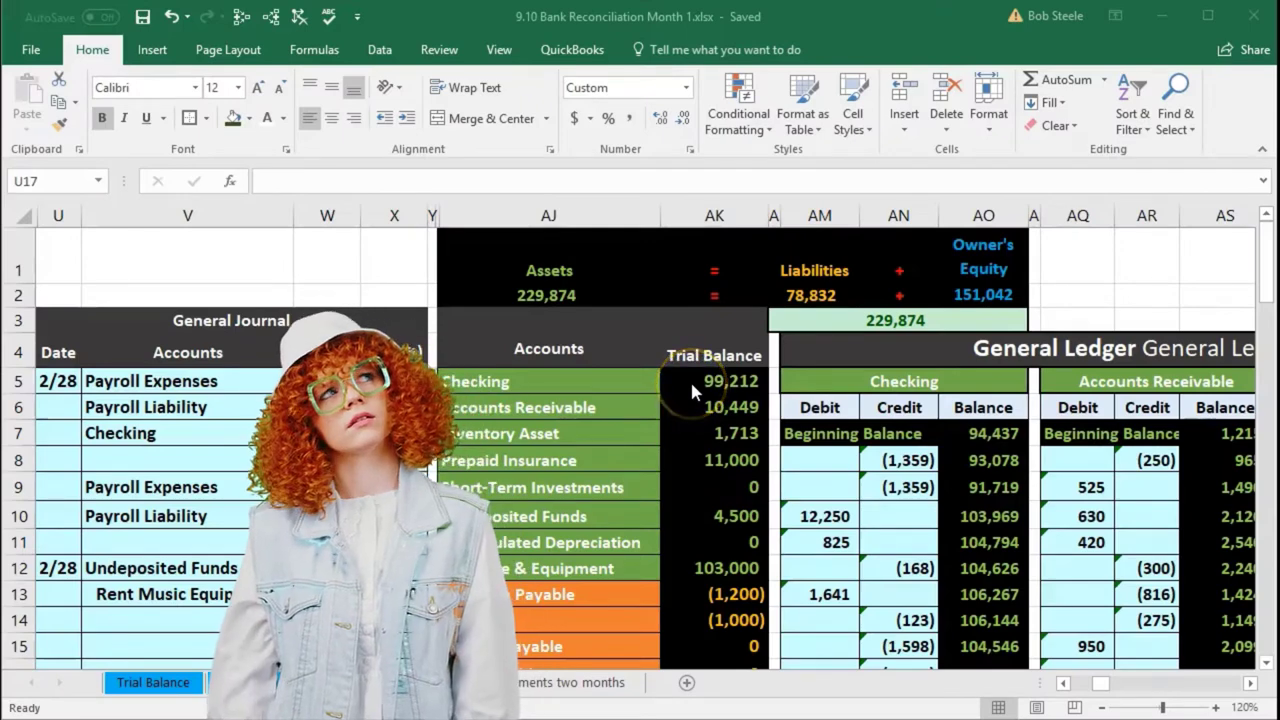
# Inspect the Checking trial balance amount, then the January bank statement heading and the Checking ledger beside it.
pyautogui.click(690, 383)
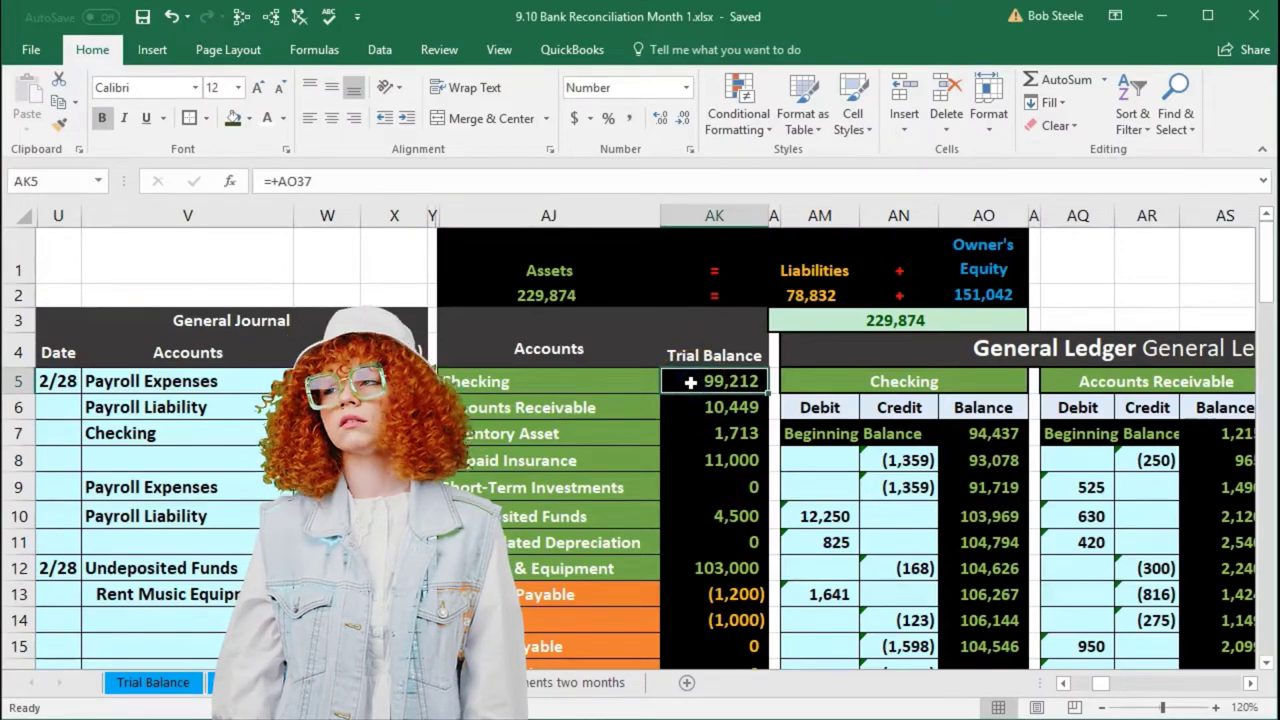
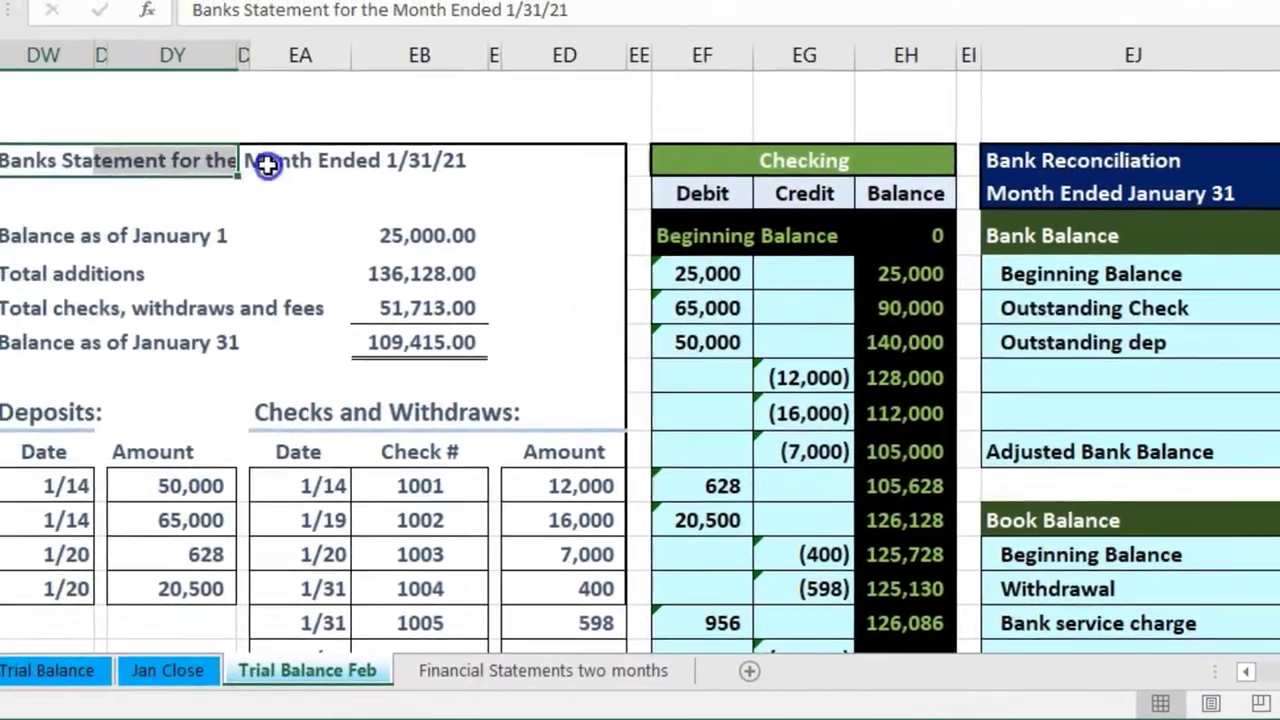
pyautogui.click(268, 173)
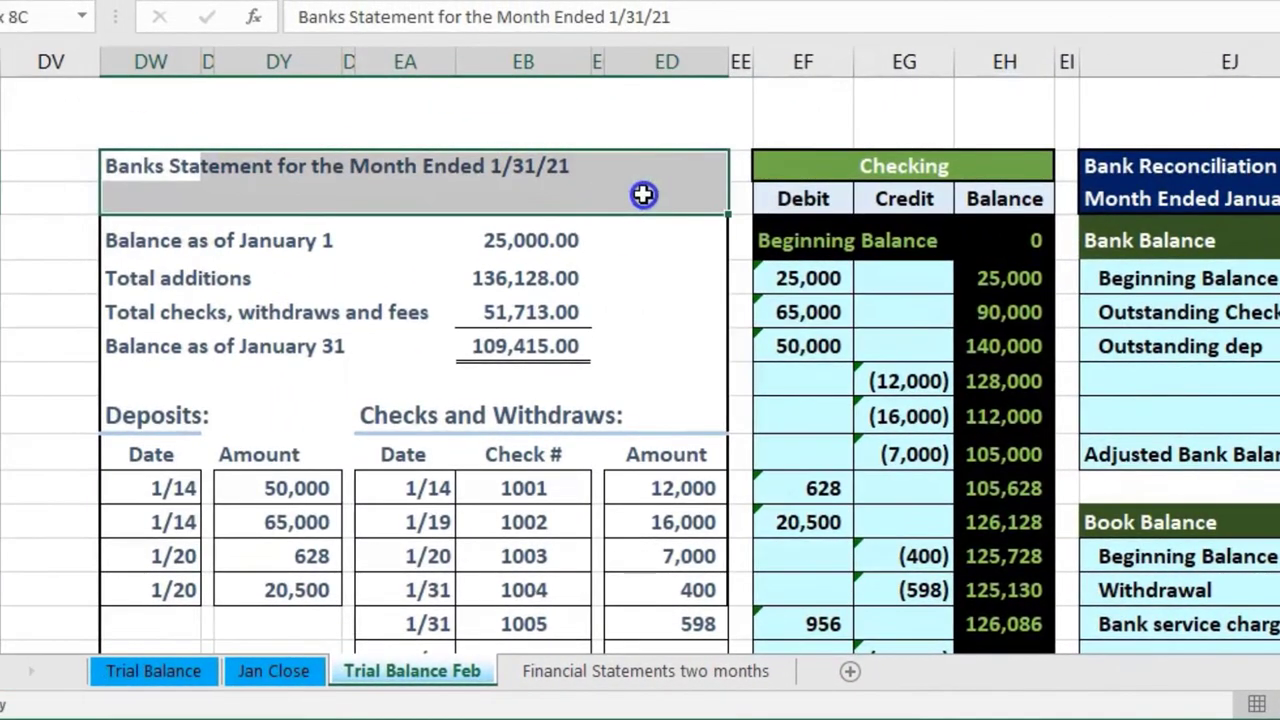
pyautogui.click(766, 168)
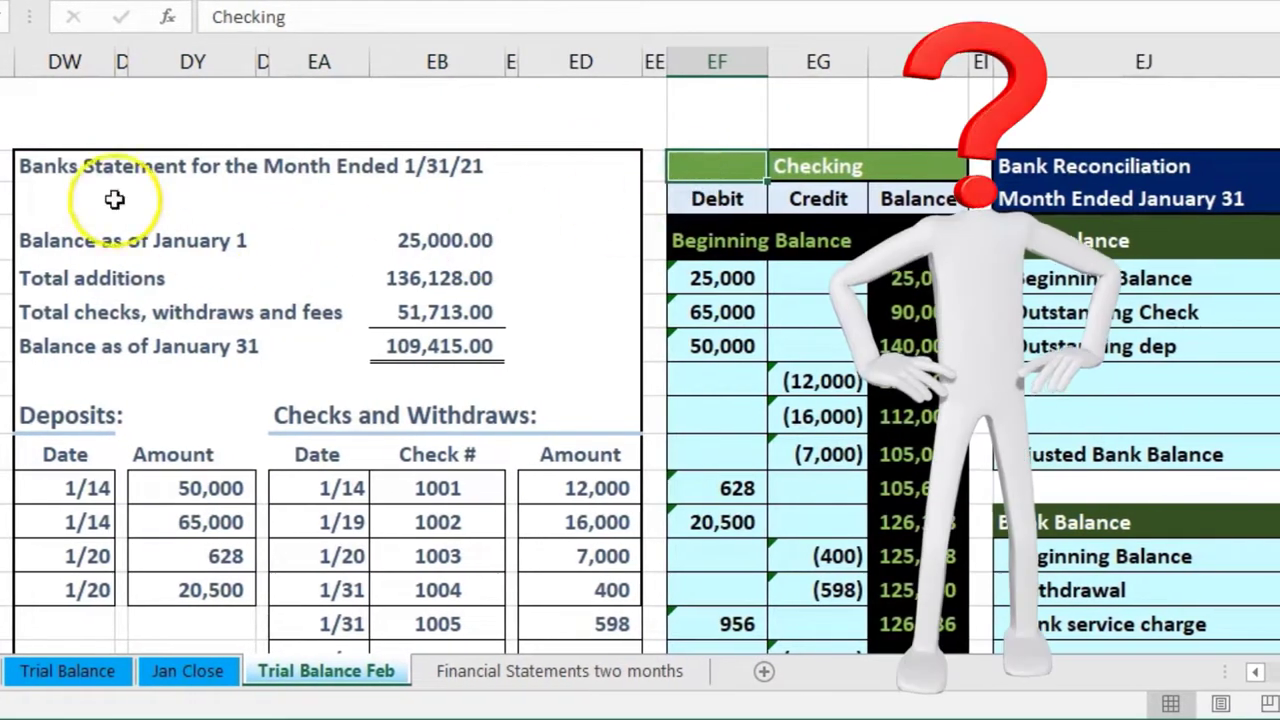
pyautogui.click(34, 163)
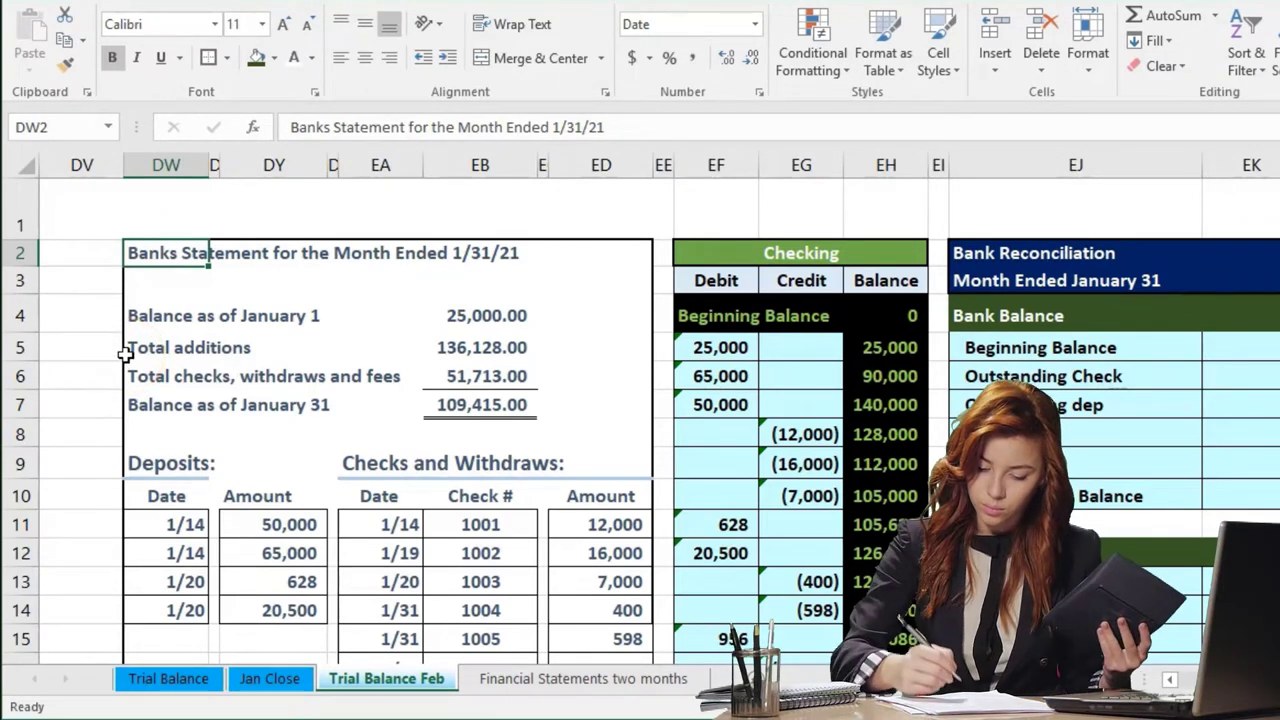
# Review the bank statement summary from the January 1 balance through additions and withdrawals to the January 31 balance.
pyautogui.click(426, 318)
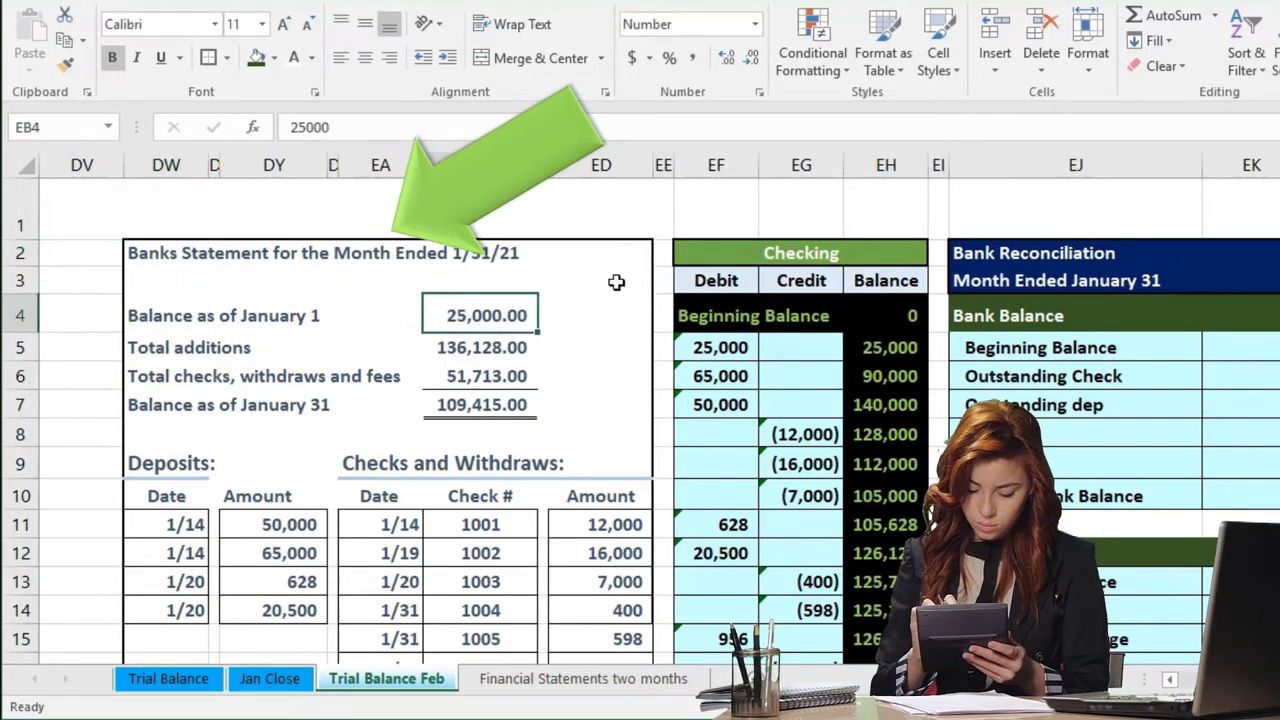
pyautogui.press('Down')
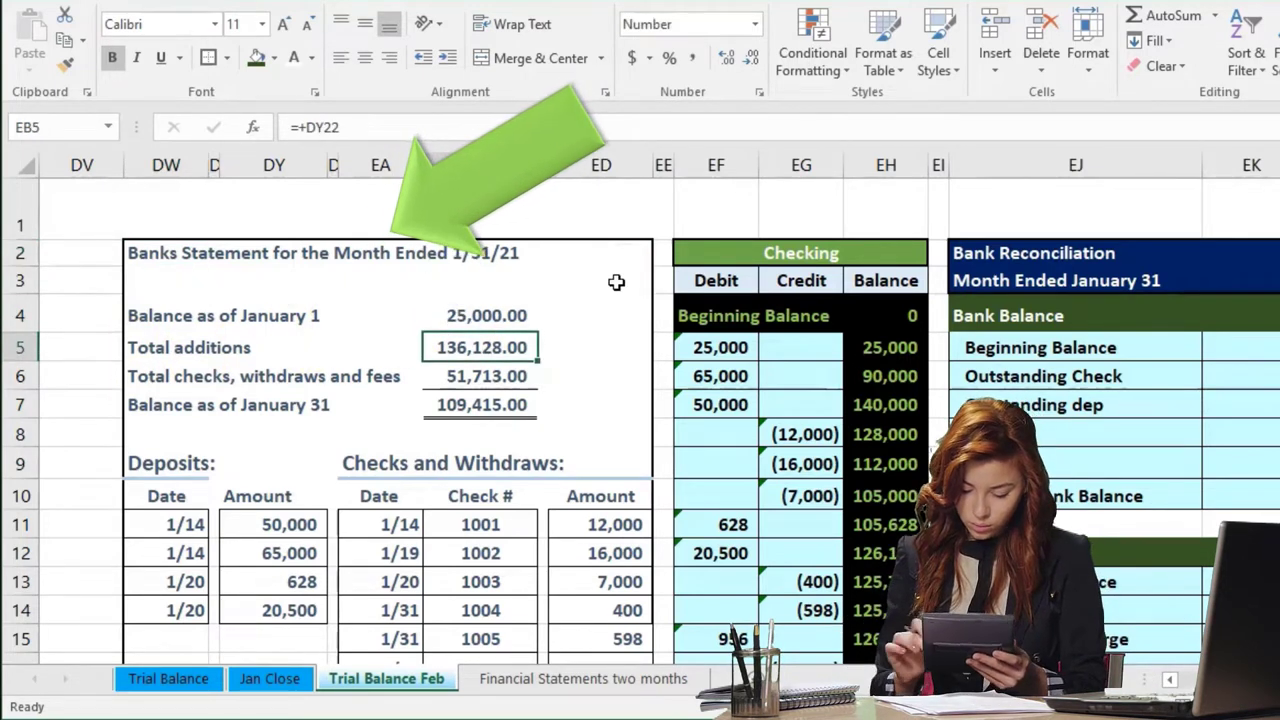
pyautogui.press('Down')
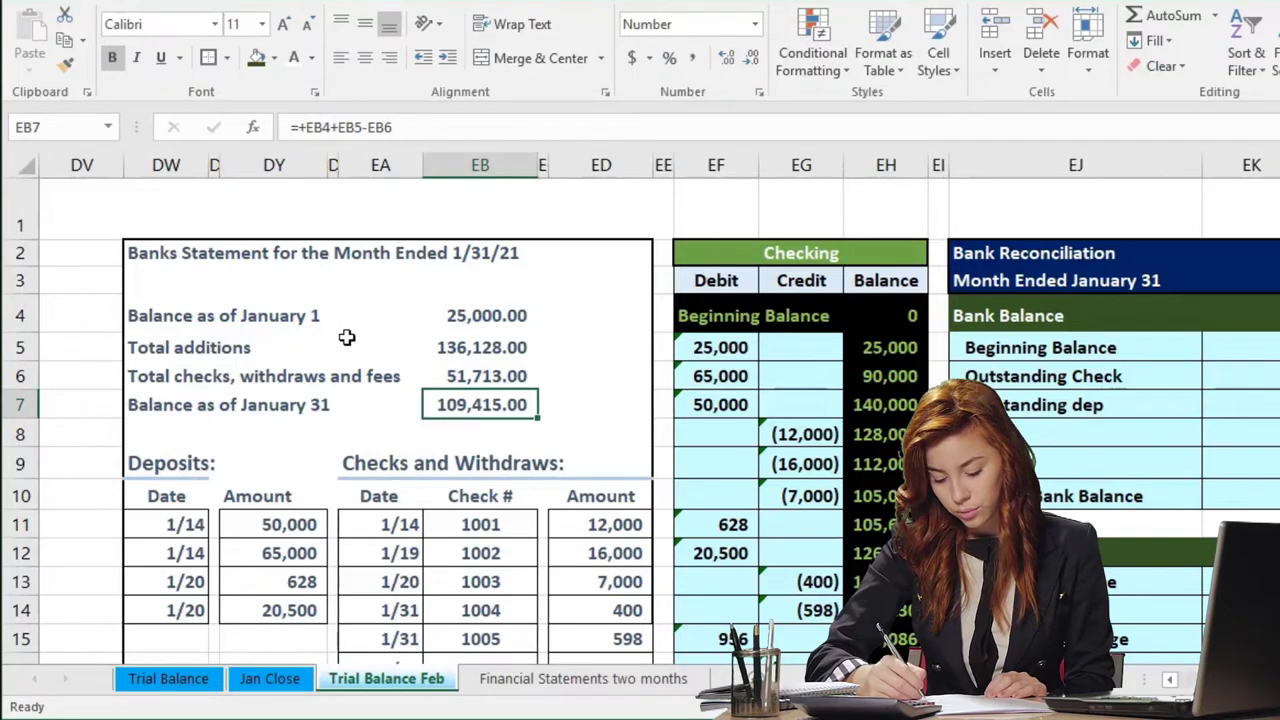
pyautogui.scroll(-1, 346, 337)
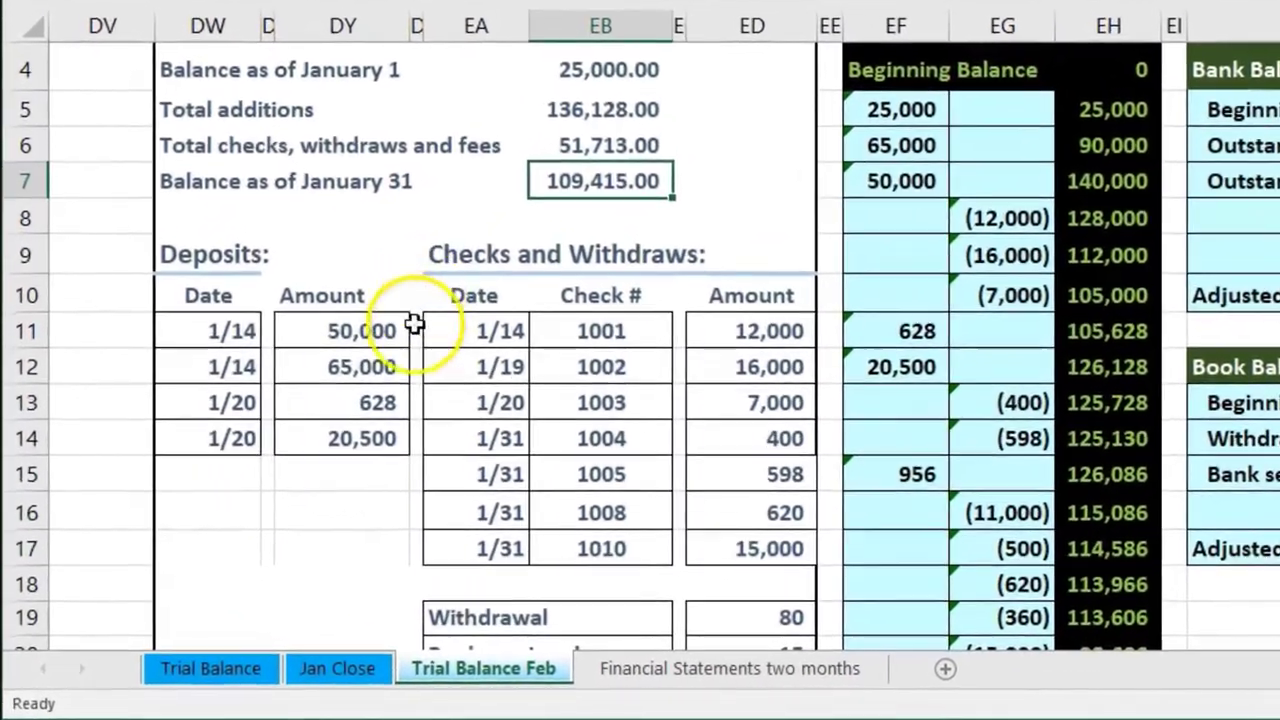
# Go through the dates and amounts in the bank statement's Deposits list.
pyautogui.click(253, 341)
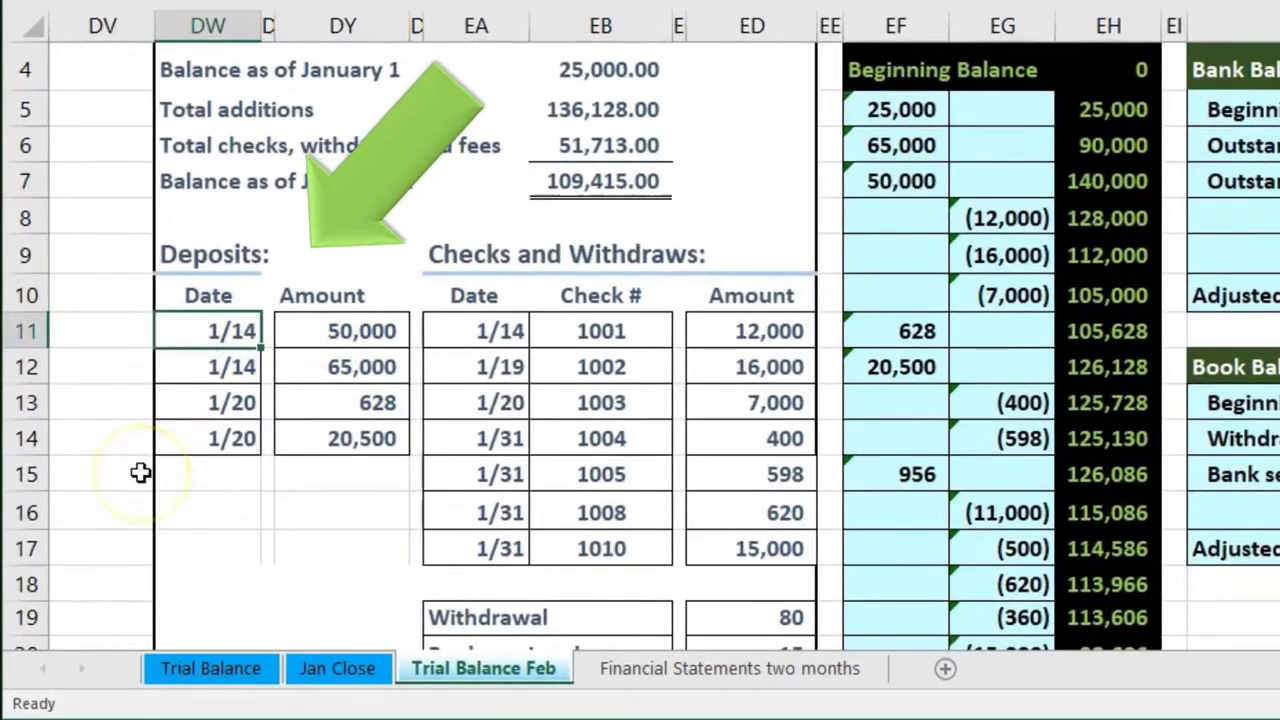
pyautogui.press('Right')
pyautogui.press('Down')
pyautogui.press('Right')
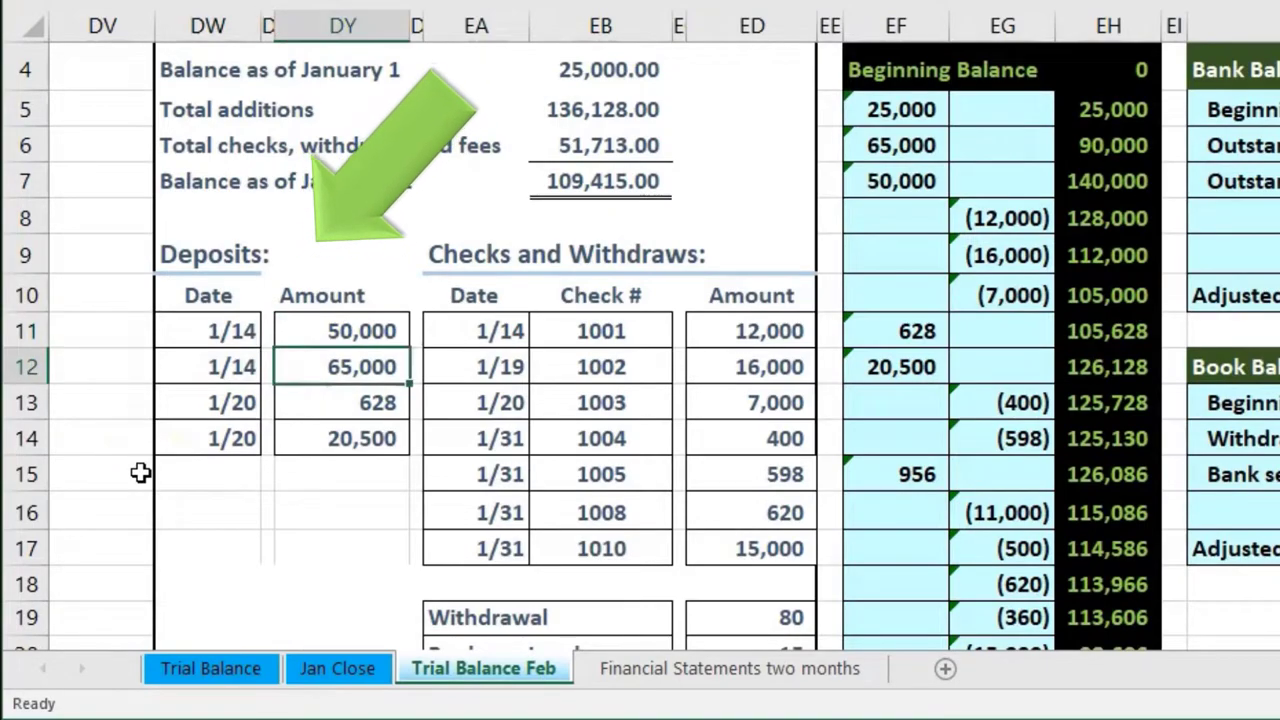
pyautogui.press('Down')
pyautogui.press('Down')
pyautogui.press('Right')
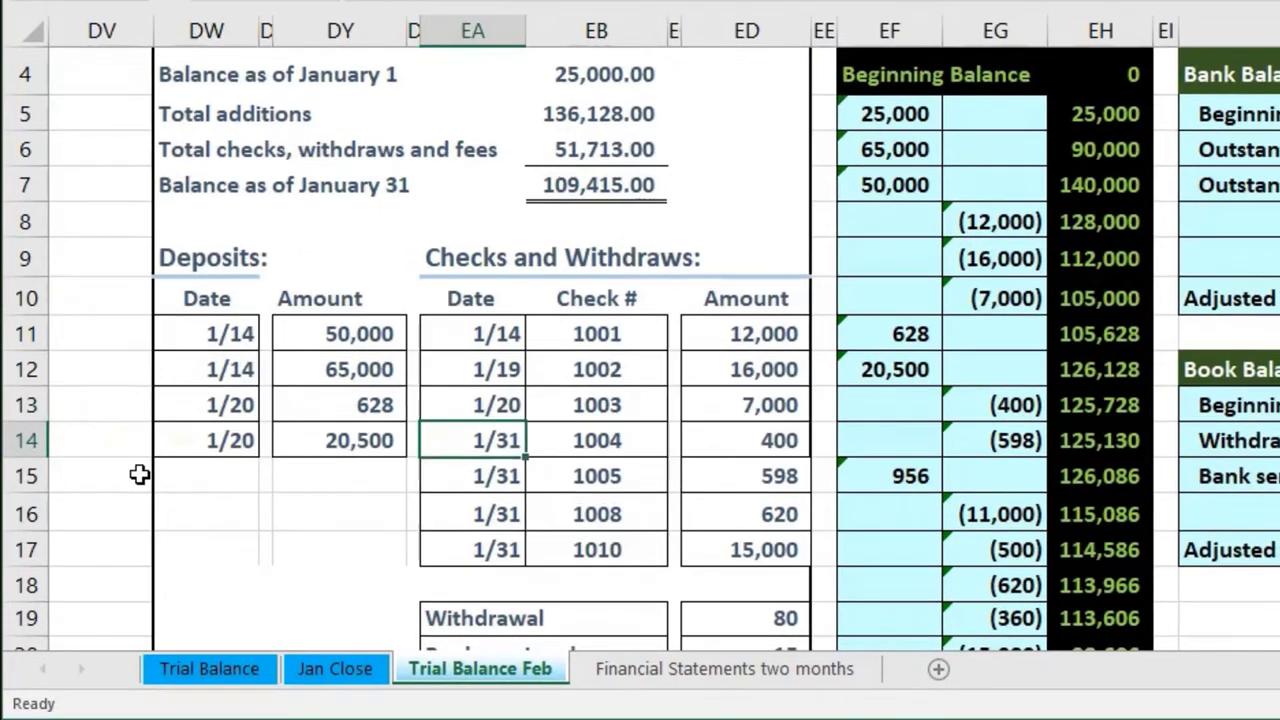
# Go through the Checks and Withdraws list by date, check number and amount, from check 1001 to 1010.
pyautogui.press('Up')
pyautogui.press('Up')
pyautogui.press('Up')
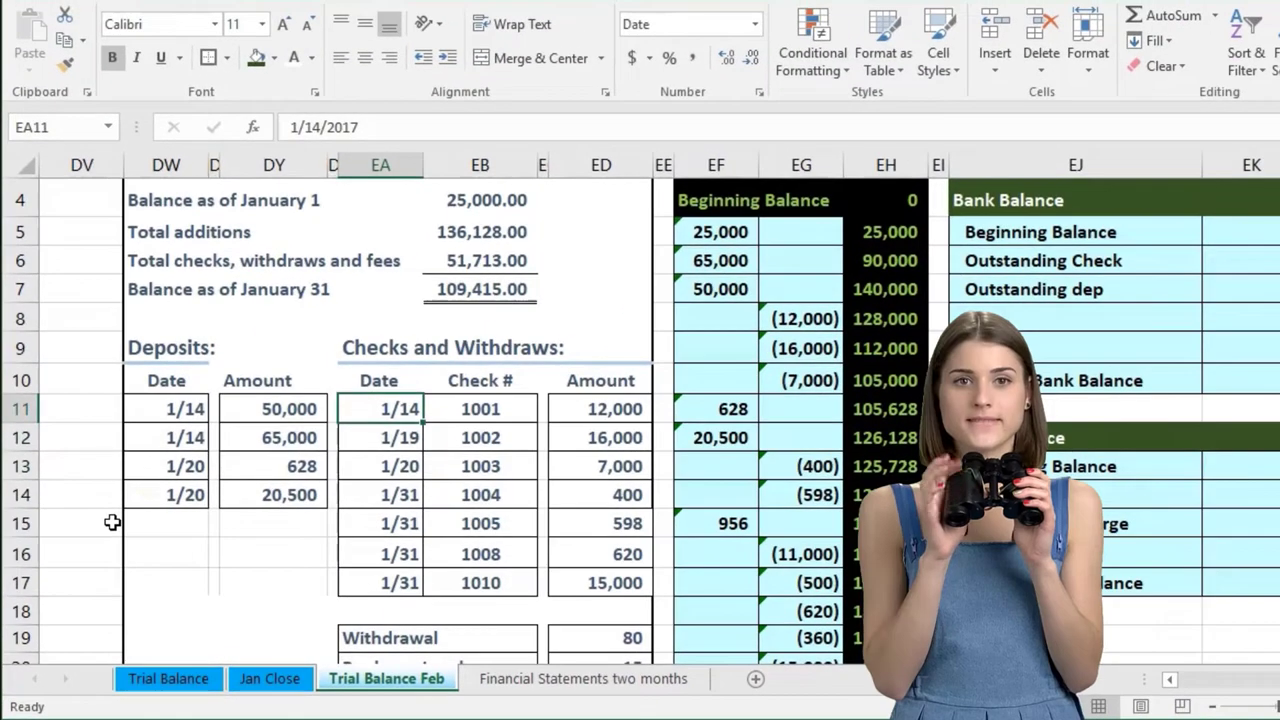
pyautogui.press('Right')
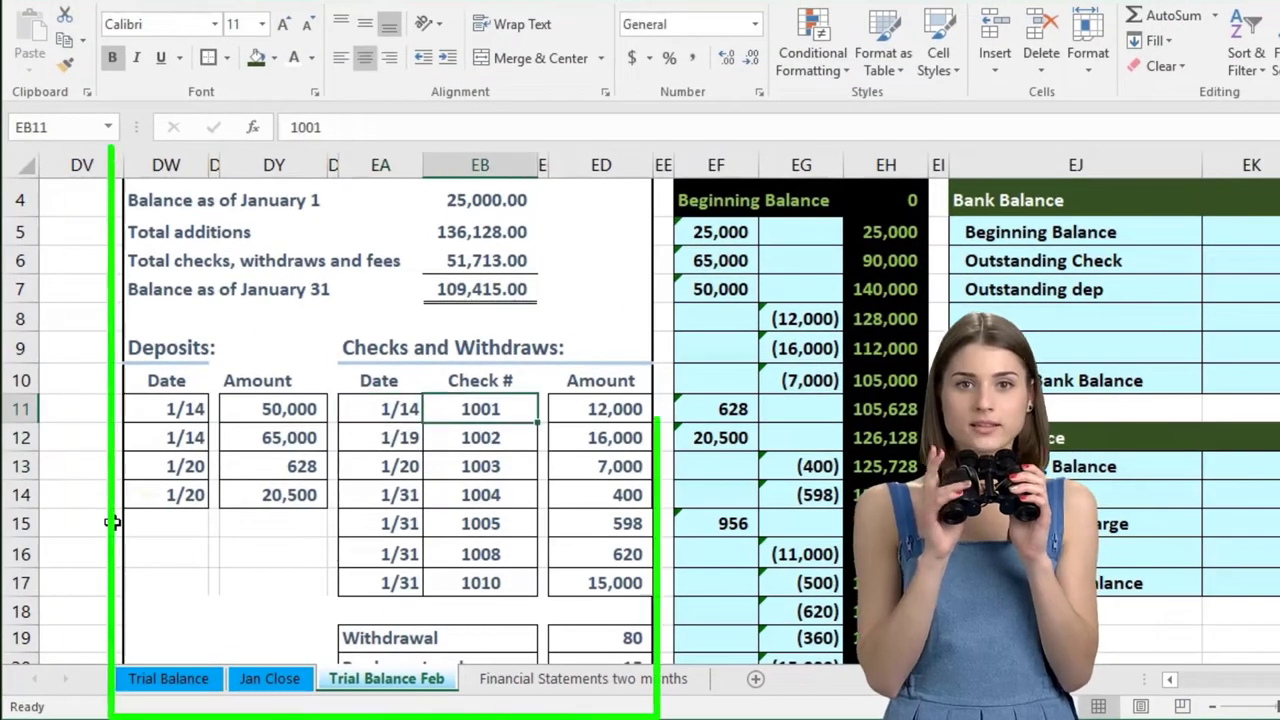
pyautogui.press('Right')
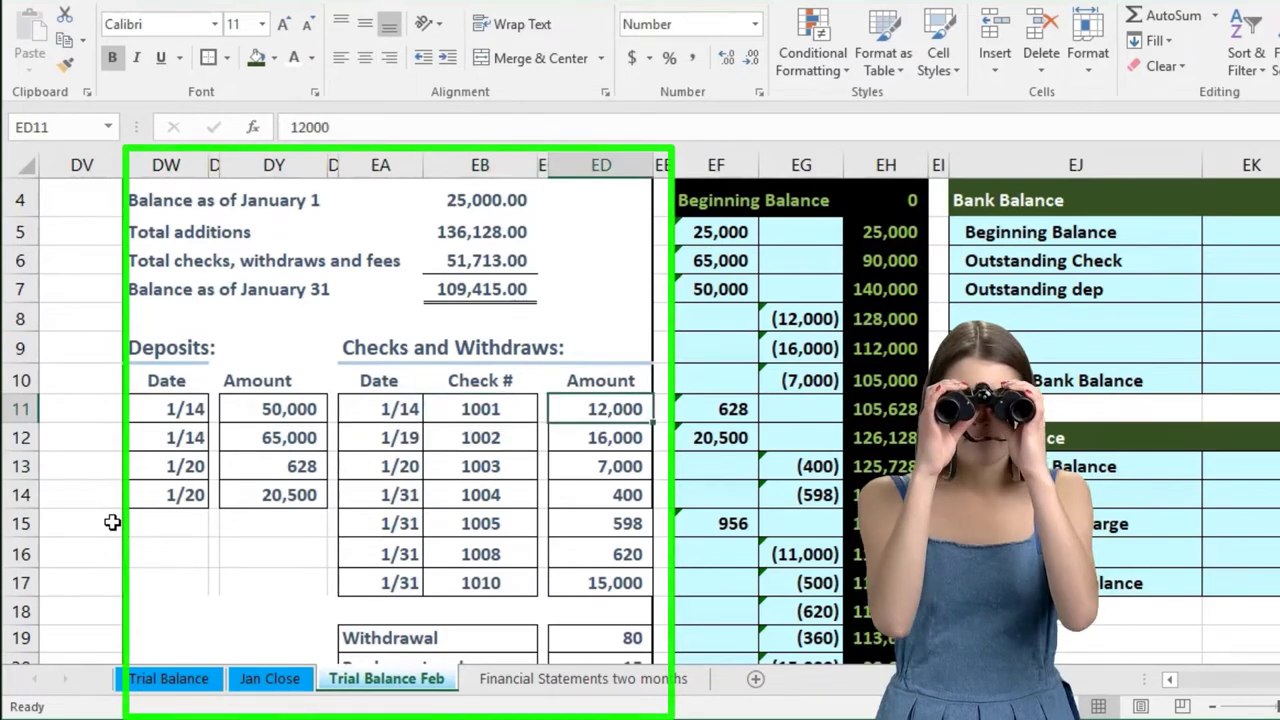
pyautogui.press('Down')
pyautogui.press('Down')
pyautogui.press('Down')
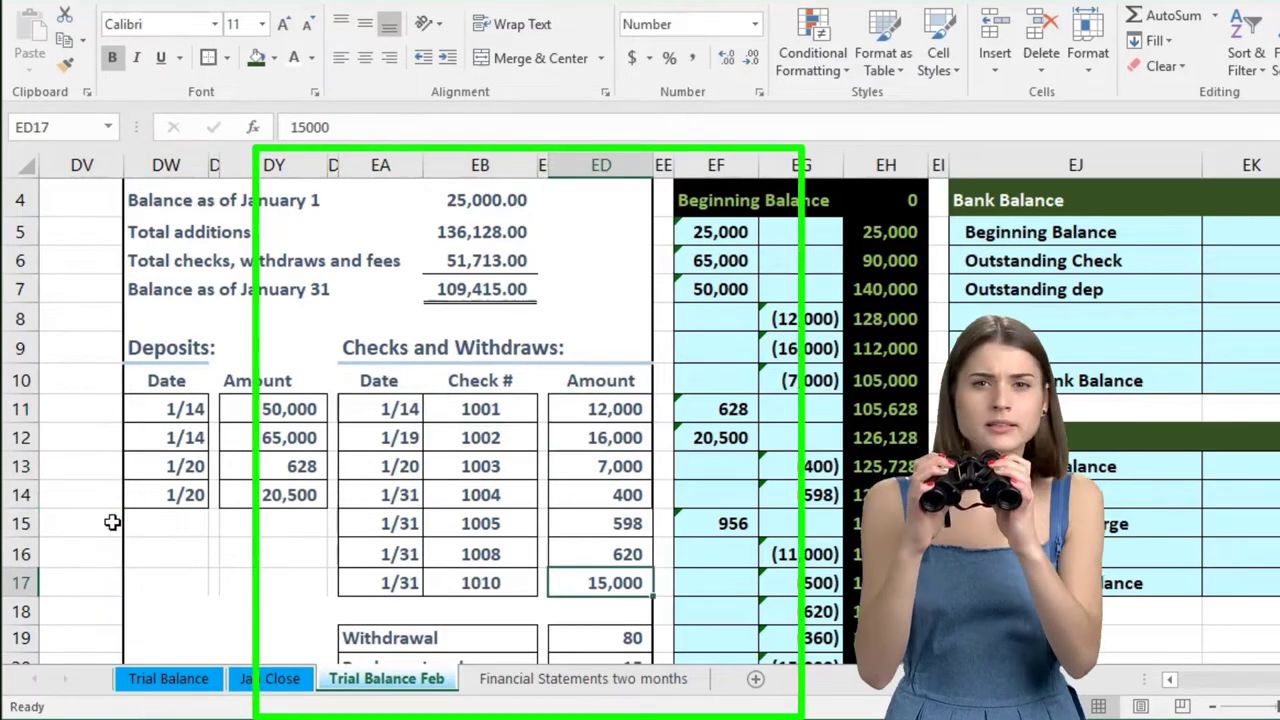
pyautogui.scroll(-1, 112, 522)
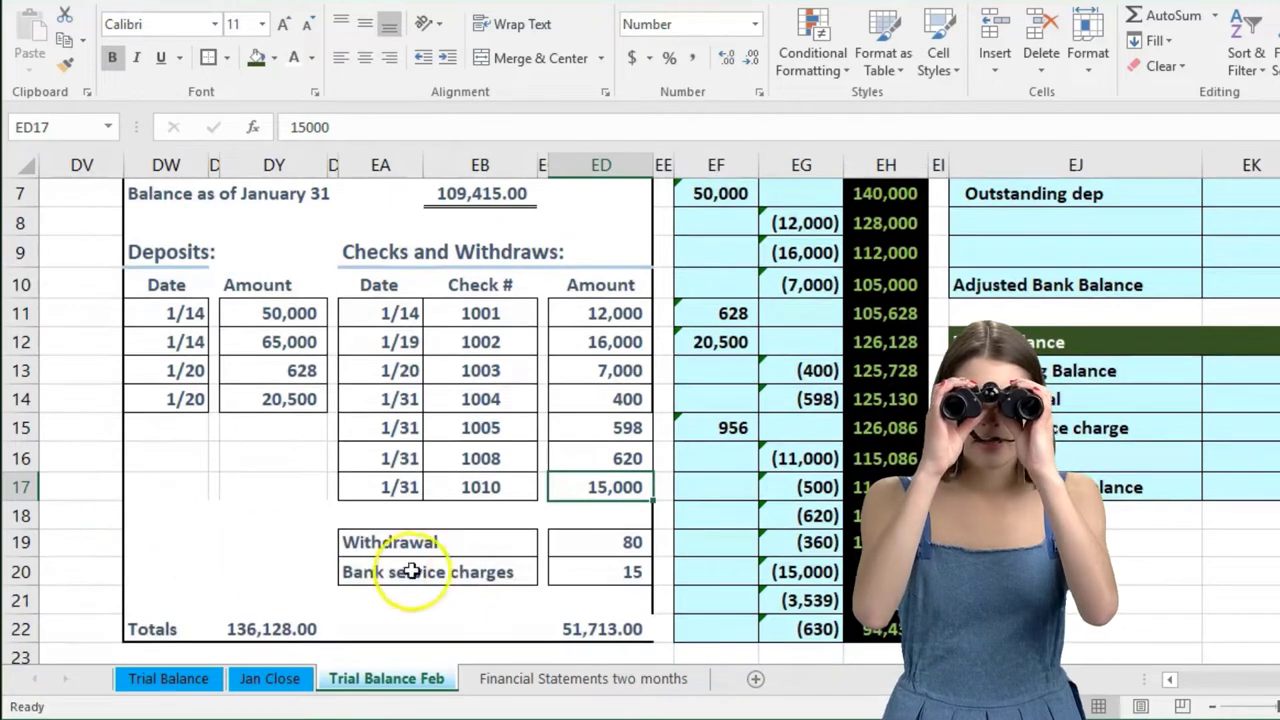
# Inspect the withdrawal, bank service charges and column totals, and compare the totals with the statement summary.
pyautogui.click(555, 544)
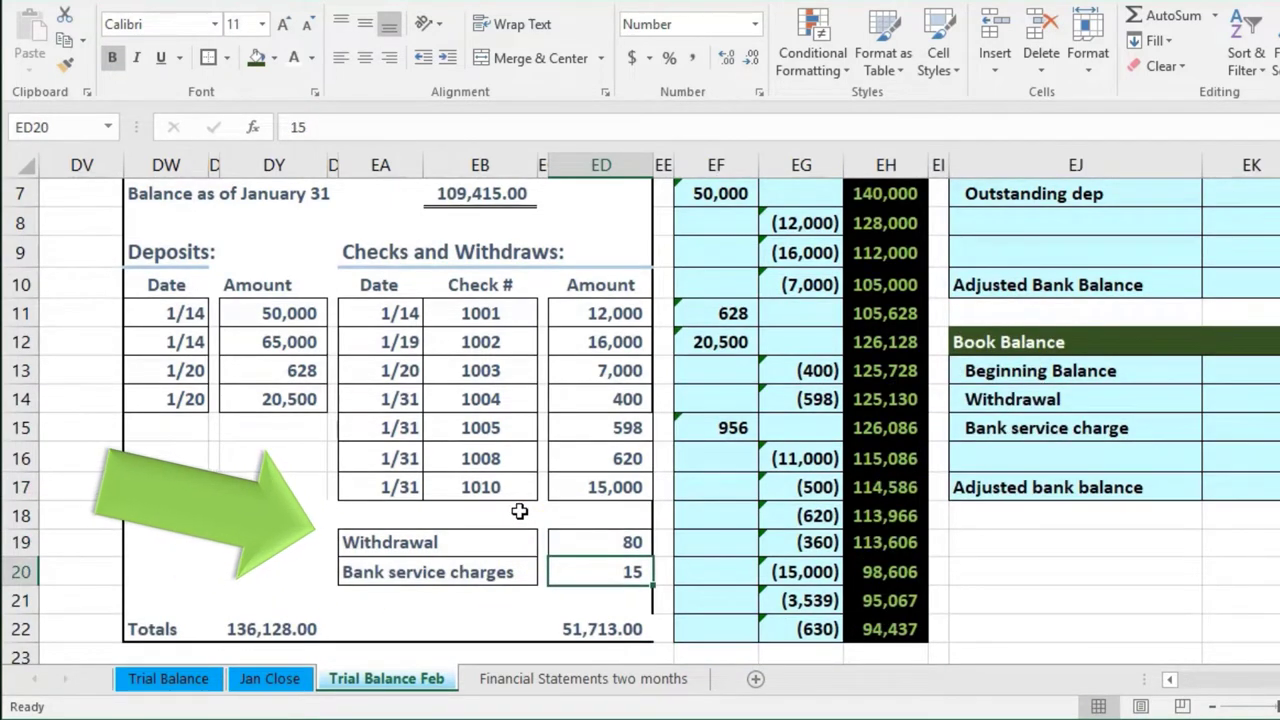
pyautogui.click(588, 627)
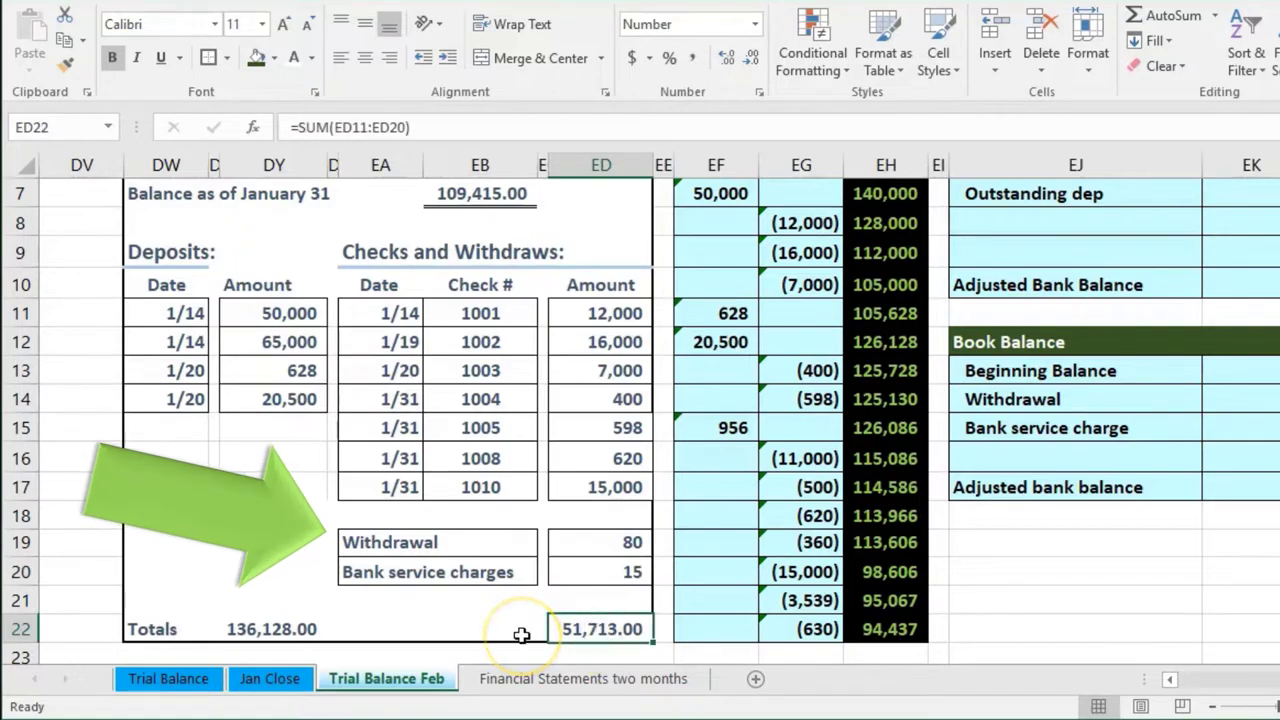
pyautogui.scroll(-1, 505, 638)
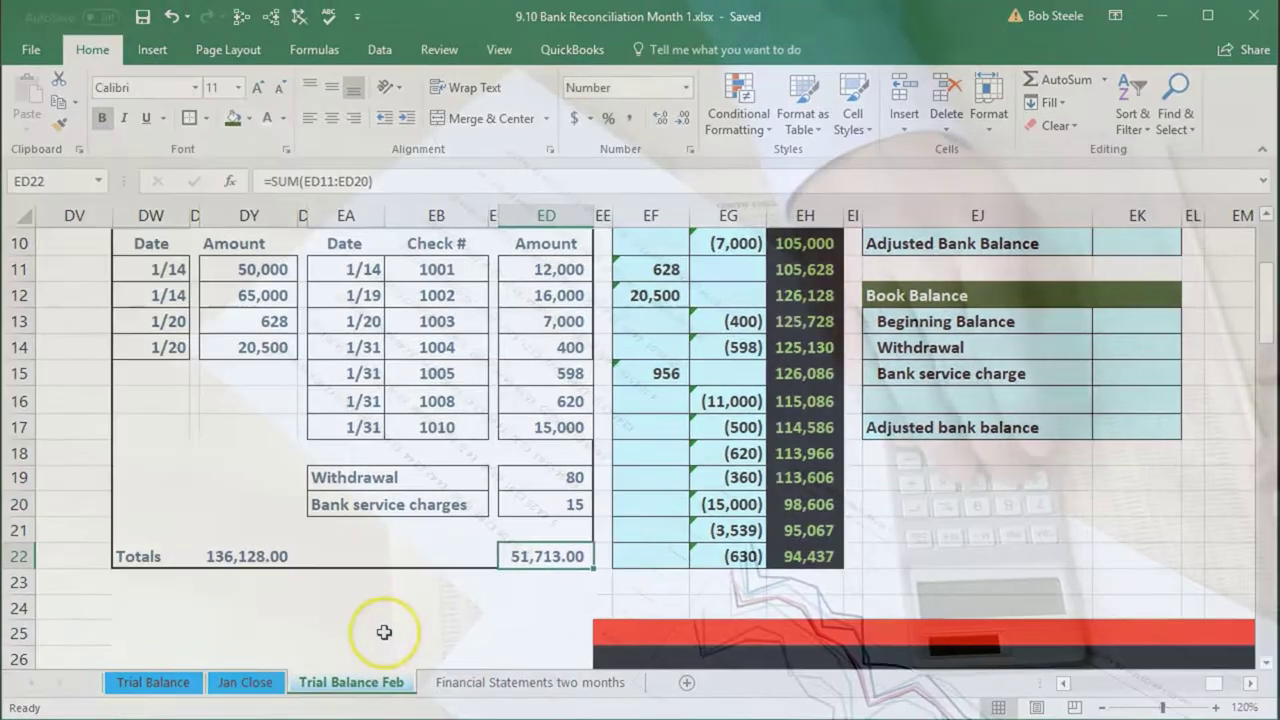
pyautogui.click(290, 548)
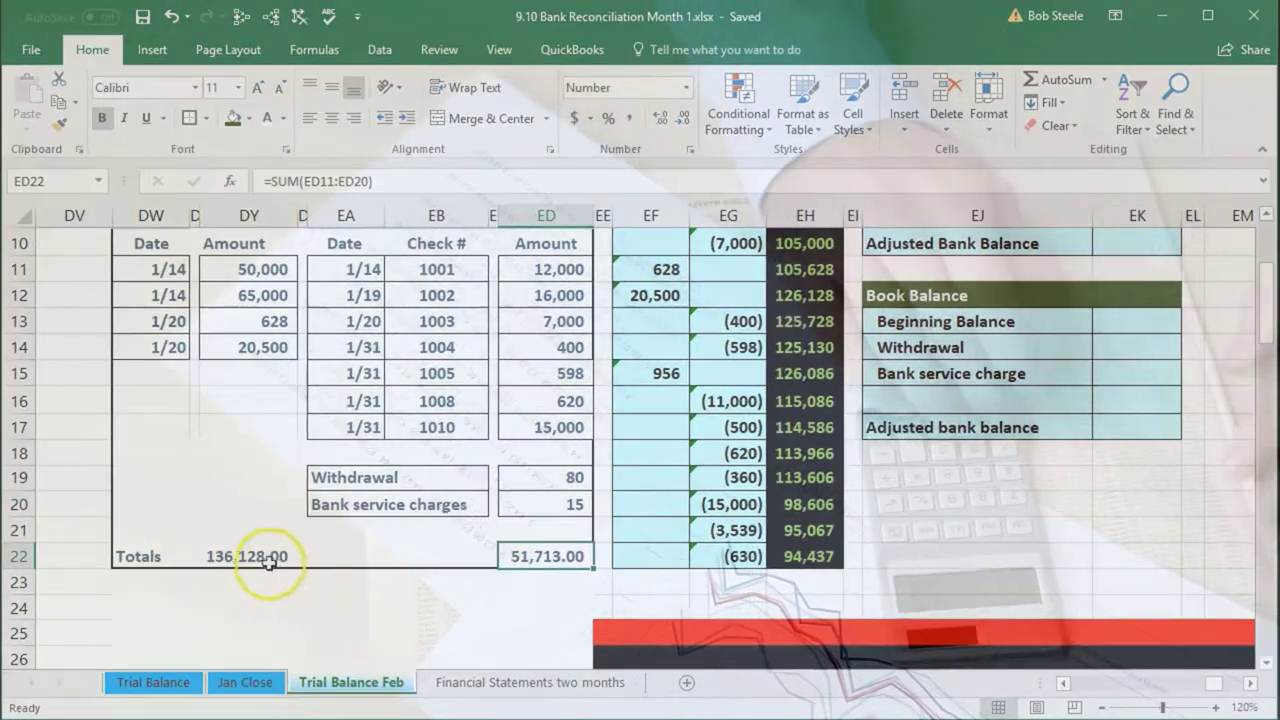
pyautogui.scroll(2, 345, 598)
pyautogui.click(410, 279)
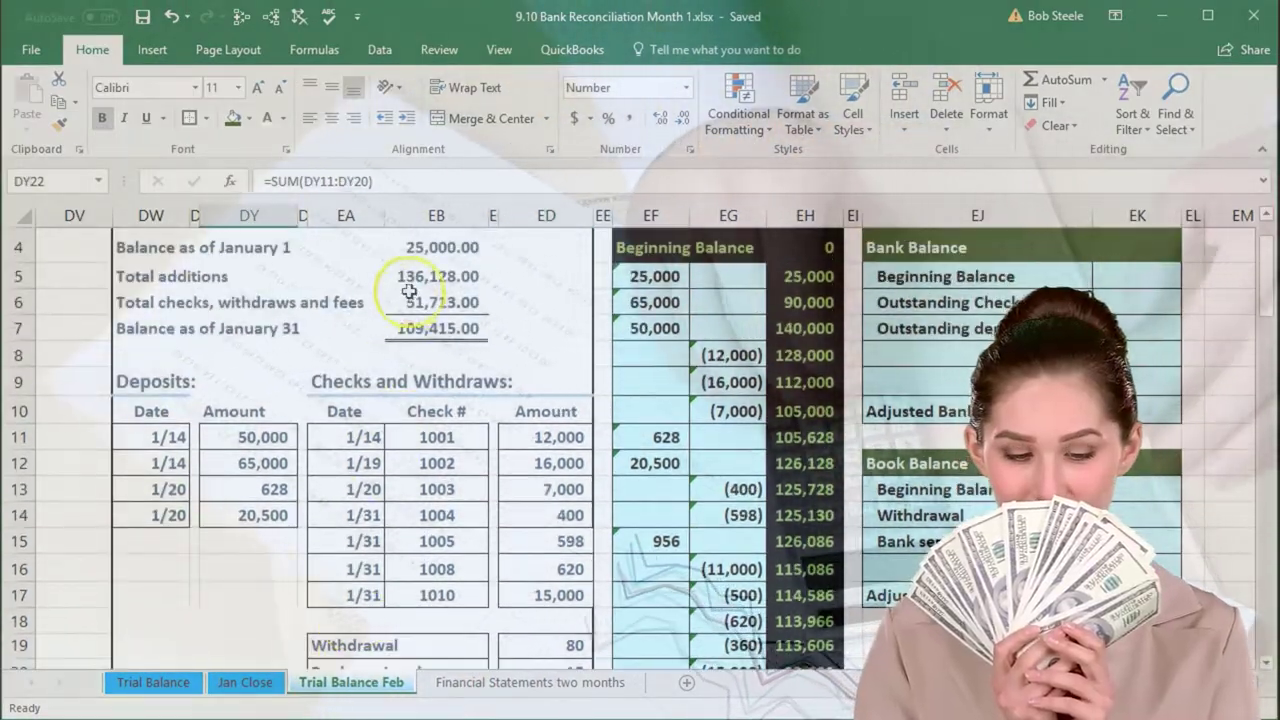
pyautogui.press('Down')
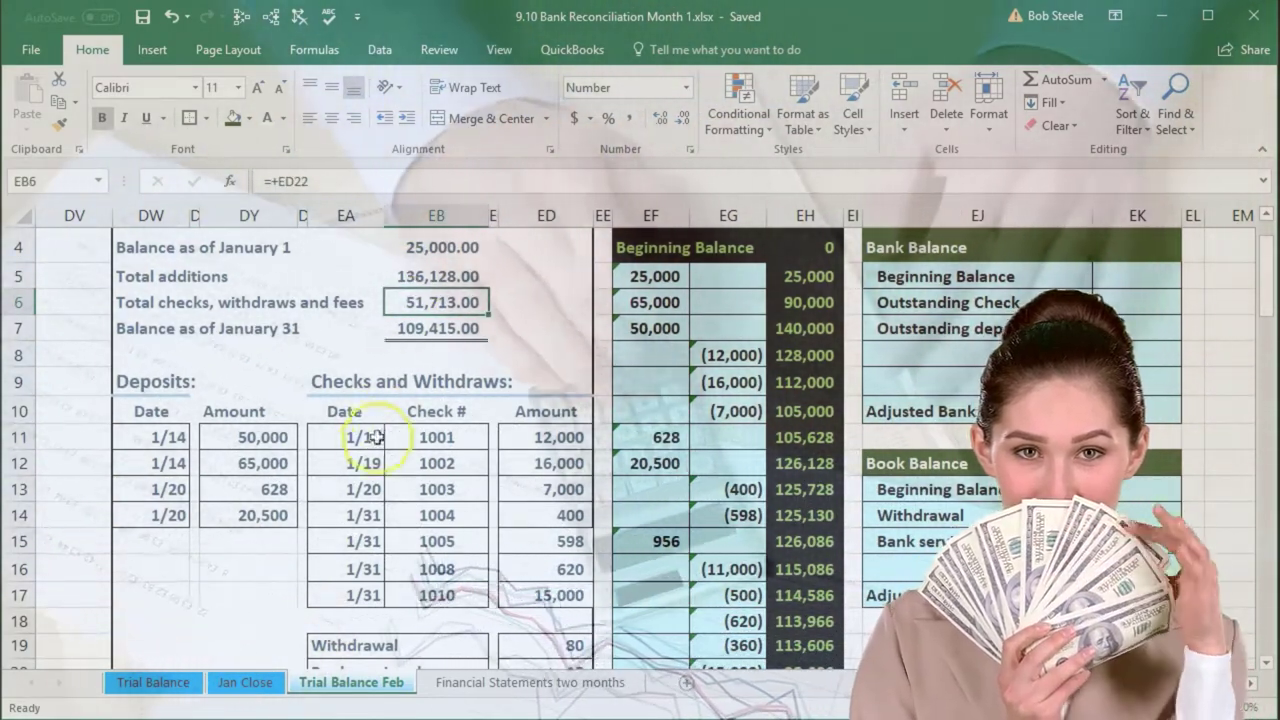
# Examine the individual deposit amounts and the amounts of checks 1001 and 1002 on the bank statement.
pyautogui.click(347, 487)
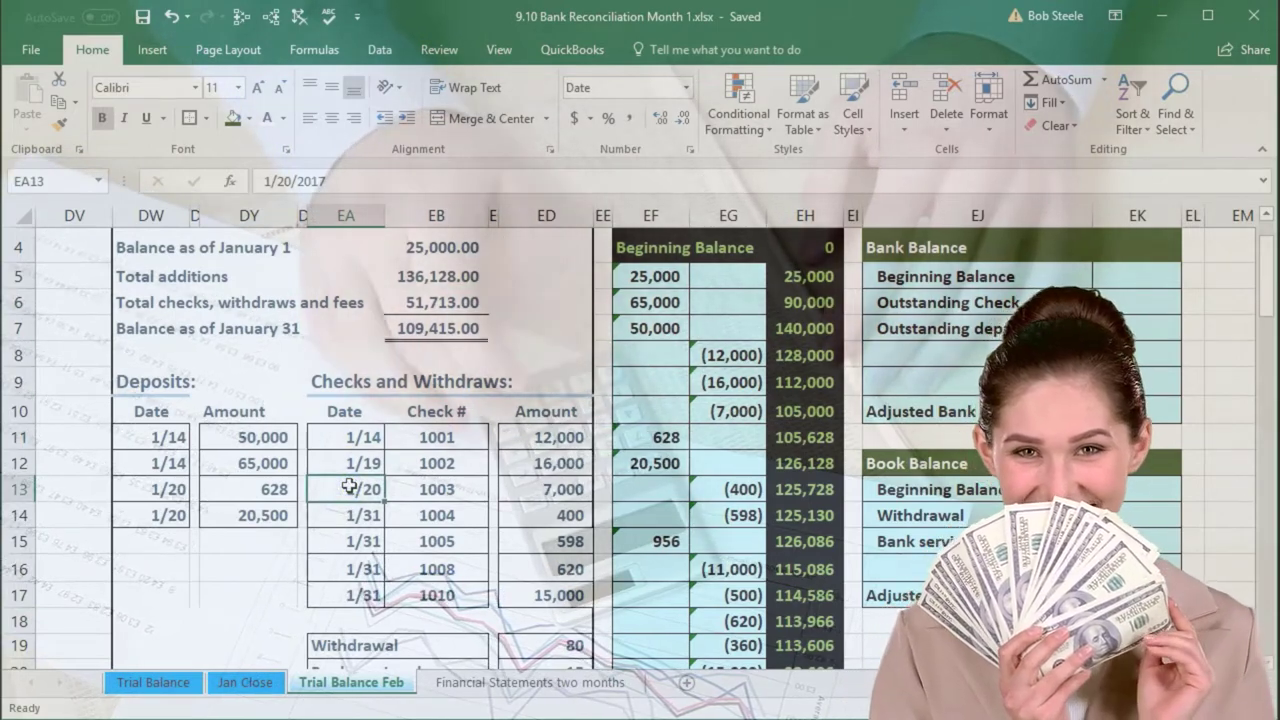
pyautogui.click(262, 437)
pyautogui.click(262, 463)
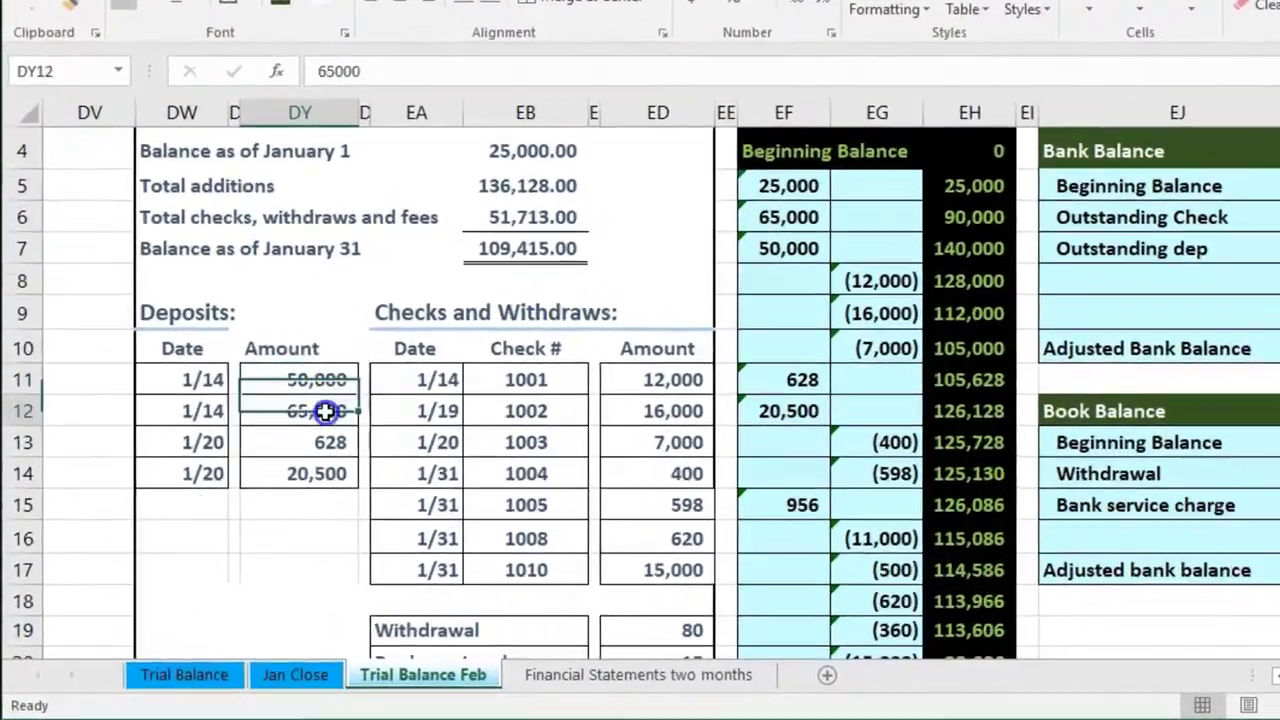
pyautogui.click(264, 489)
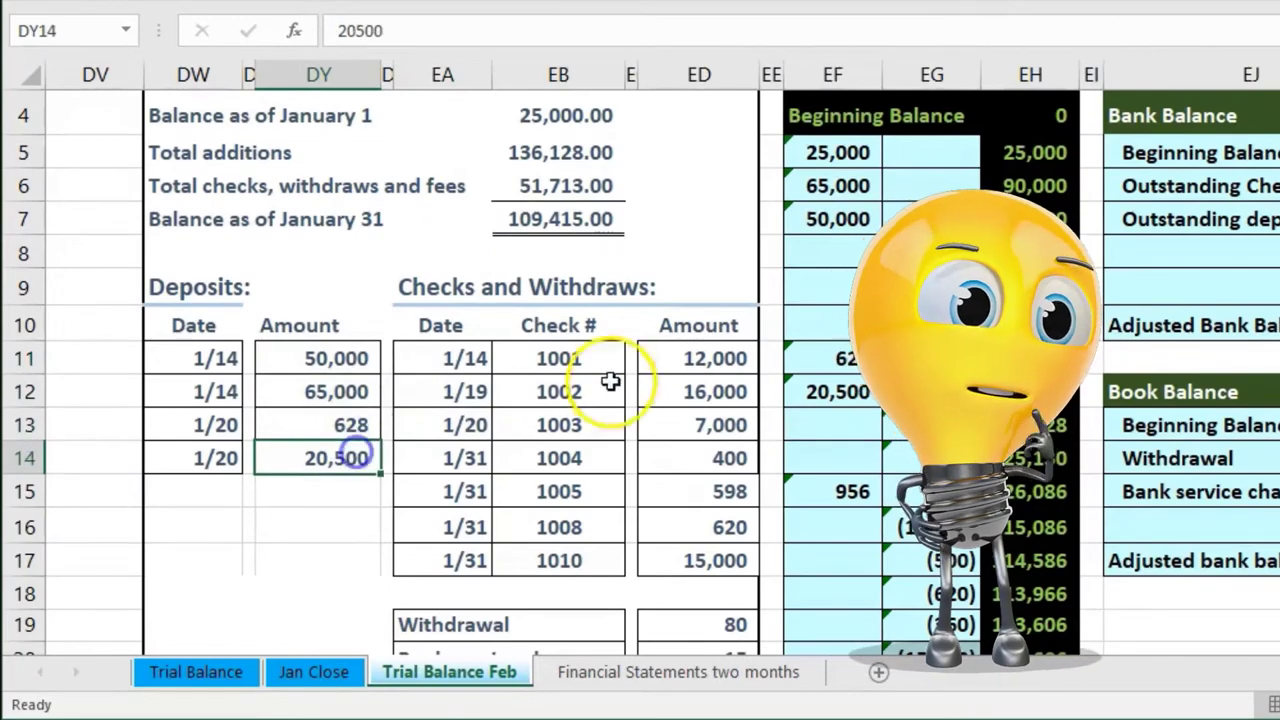
pyautogui.click(690, 358)
pyautogui.click(686, 390)
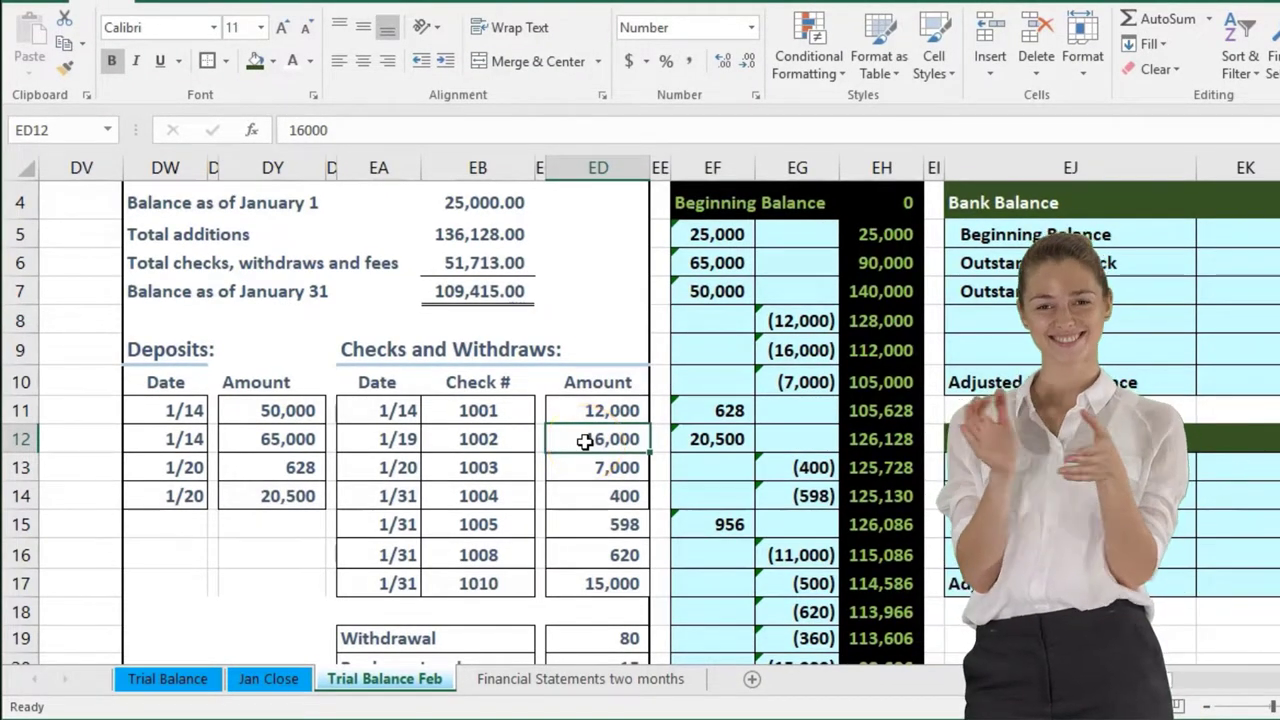
# Find the Checking ledger beside the statement, then view the Checking balance and its ledger entries on the Trial Balance sheet.
pyautogui.scroll(1, 585, 440)
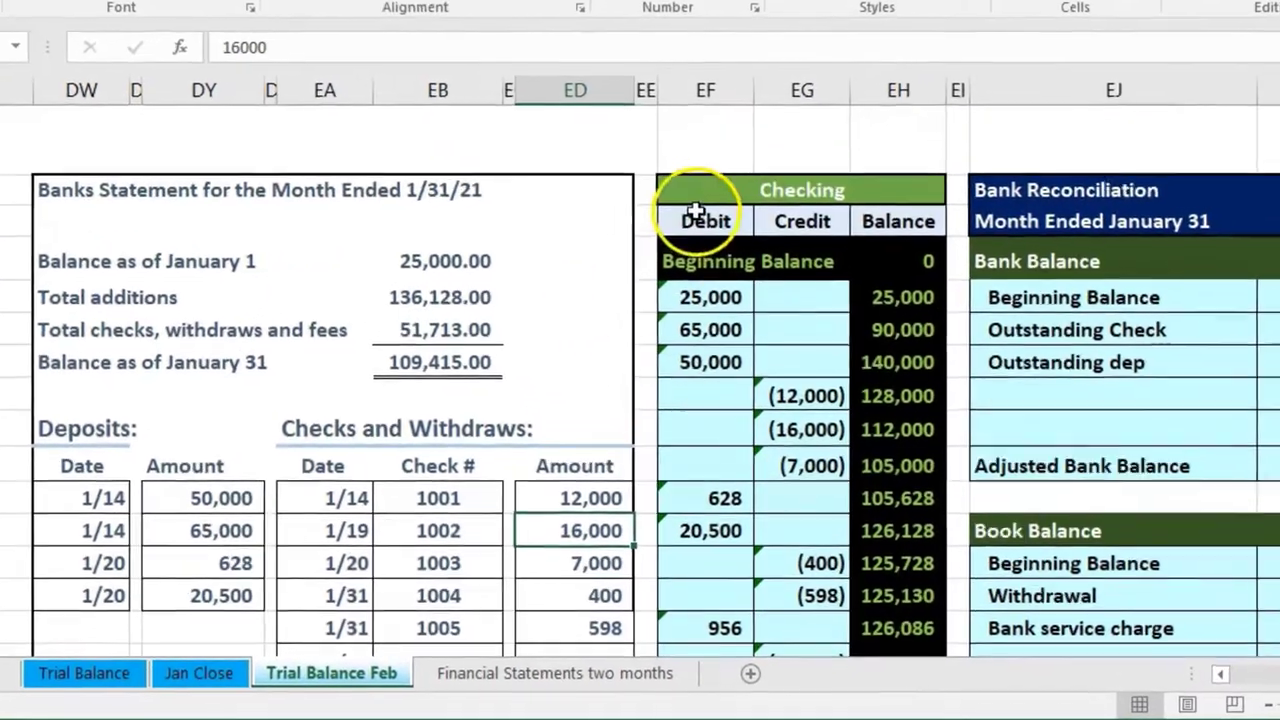
pyautogui.click(725, 192)
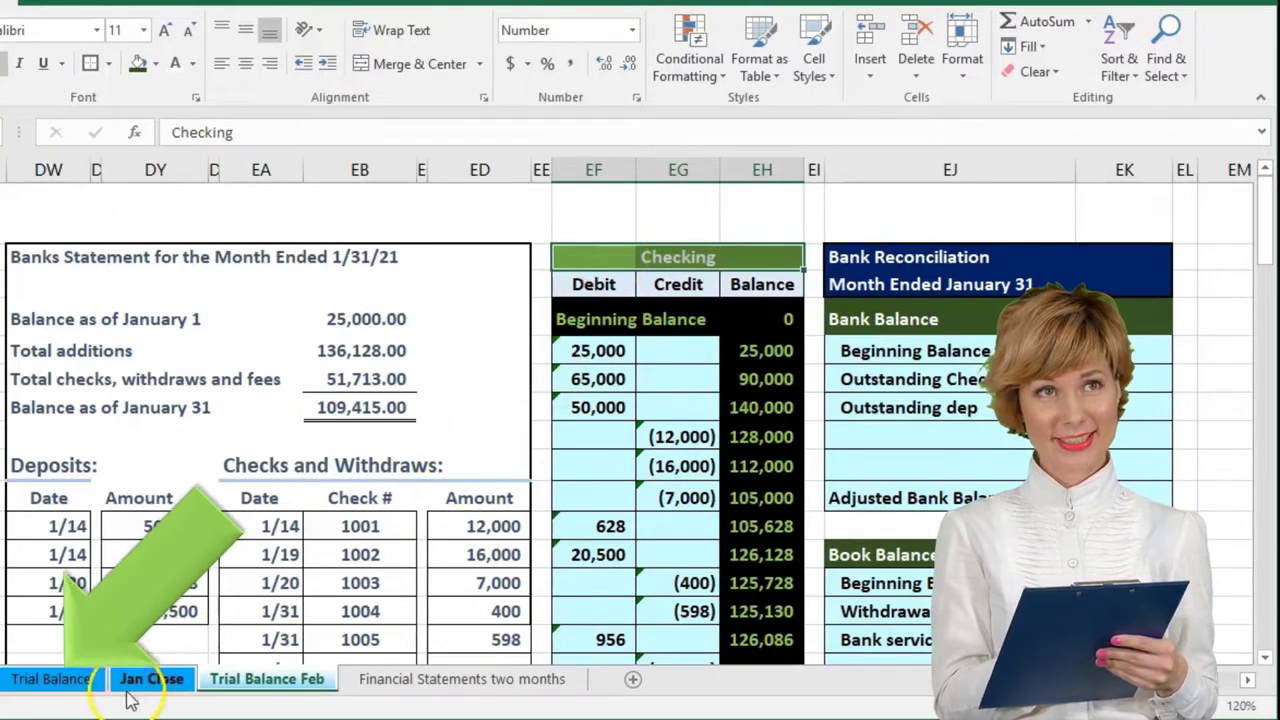
pyautogui.click(45, 683)
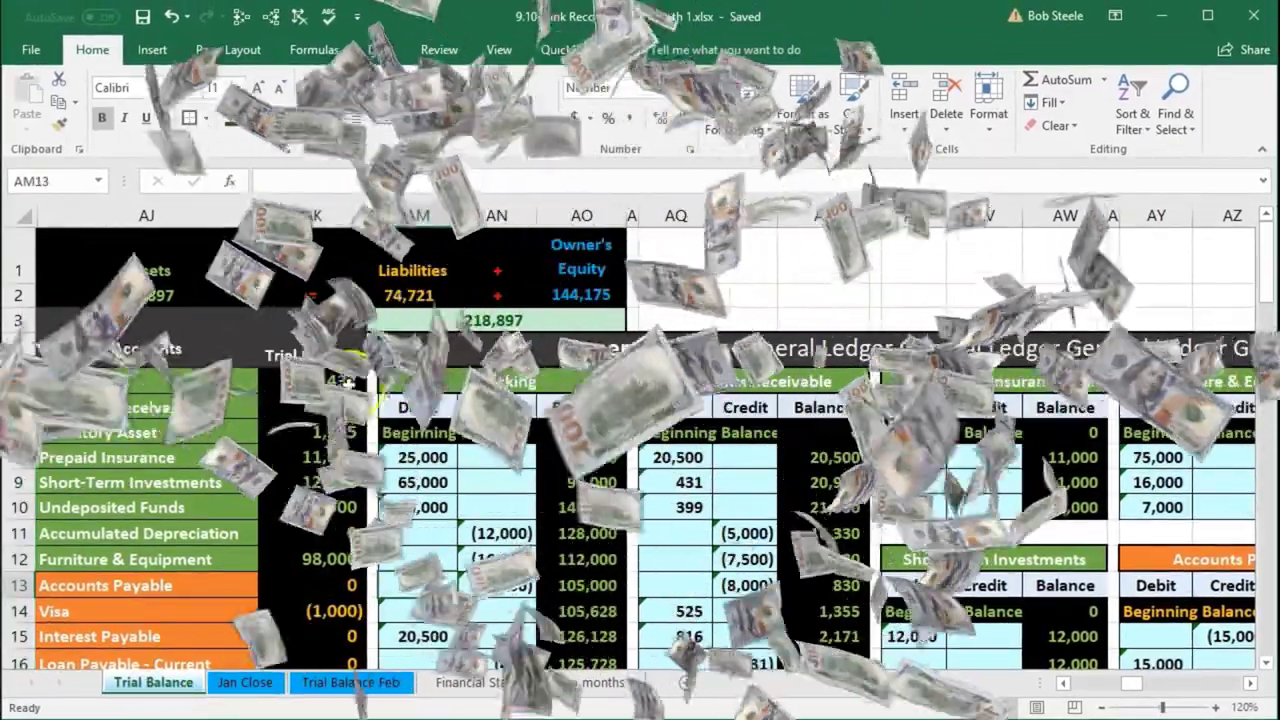
pyautogui.click(330, 381)
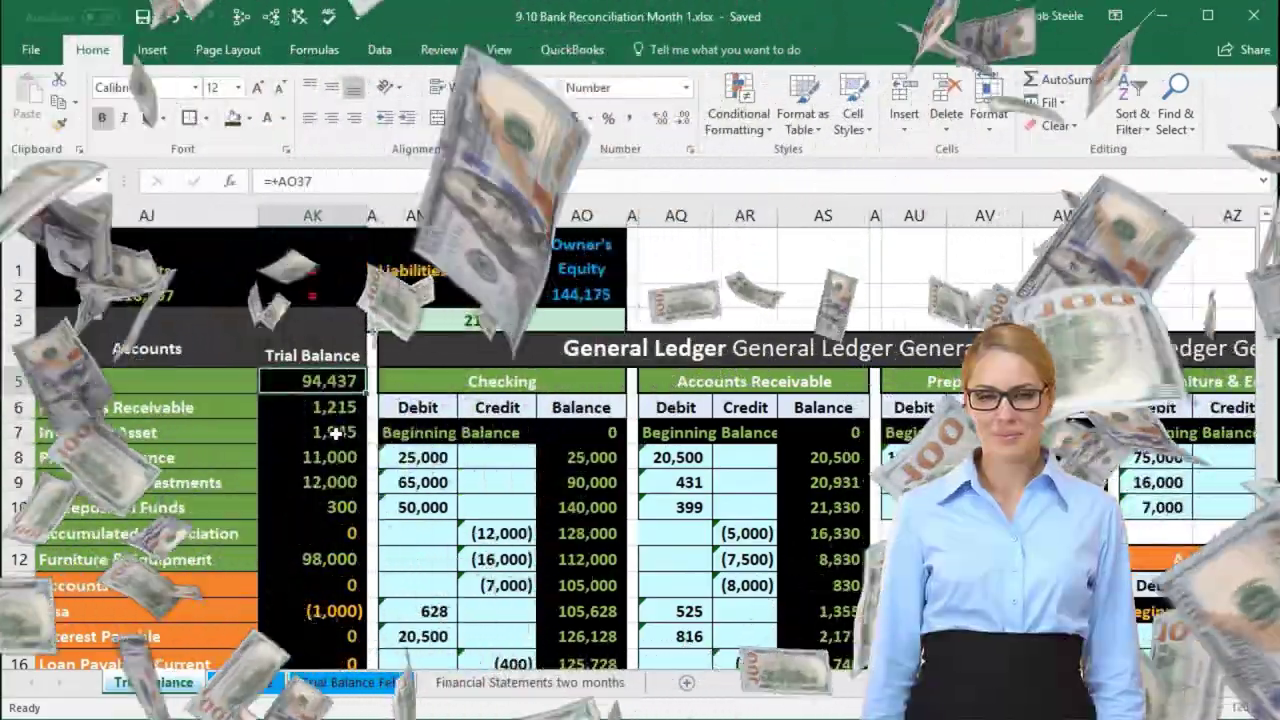
pyautogui.click(418, 458)
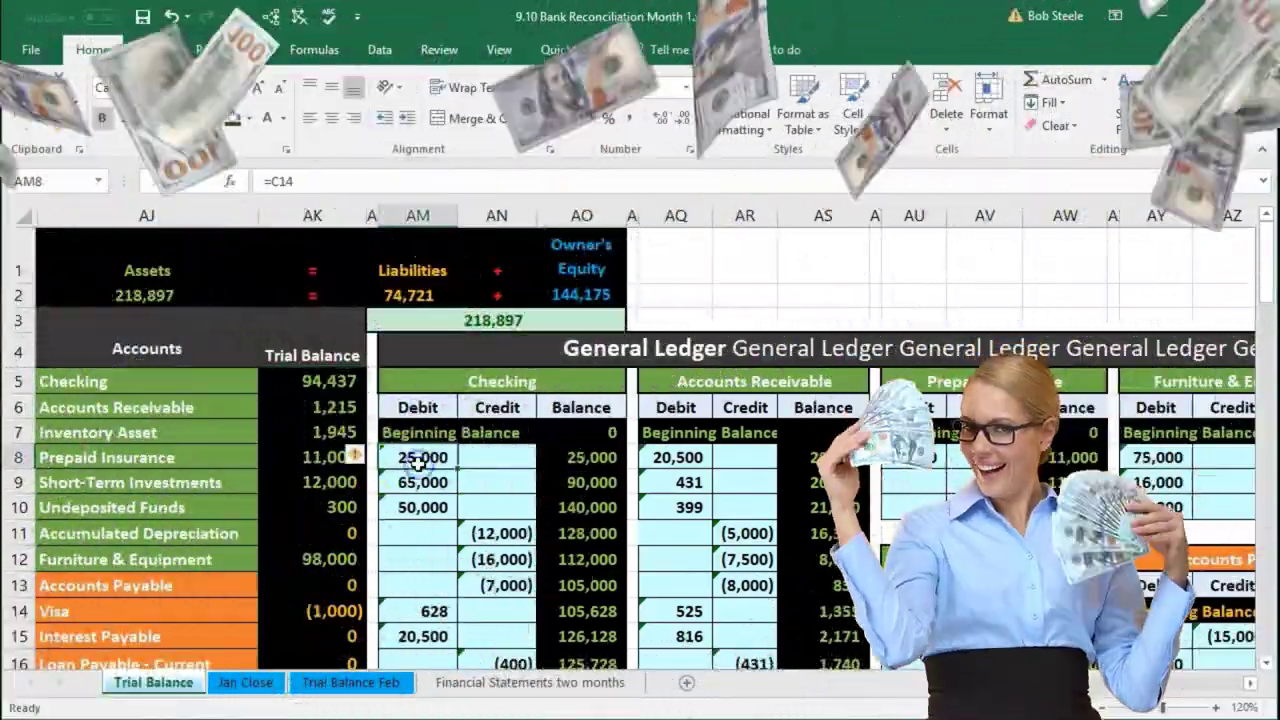
pyautogui.scroll(-1, 418, 458)
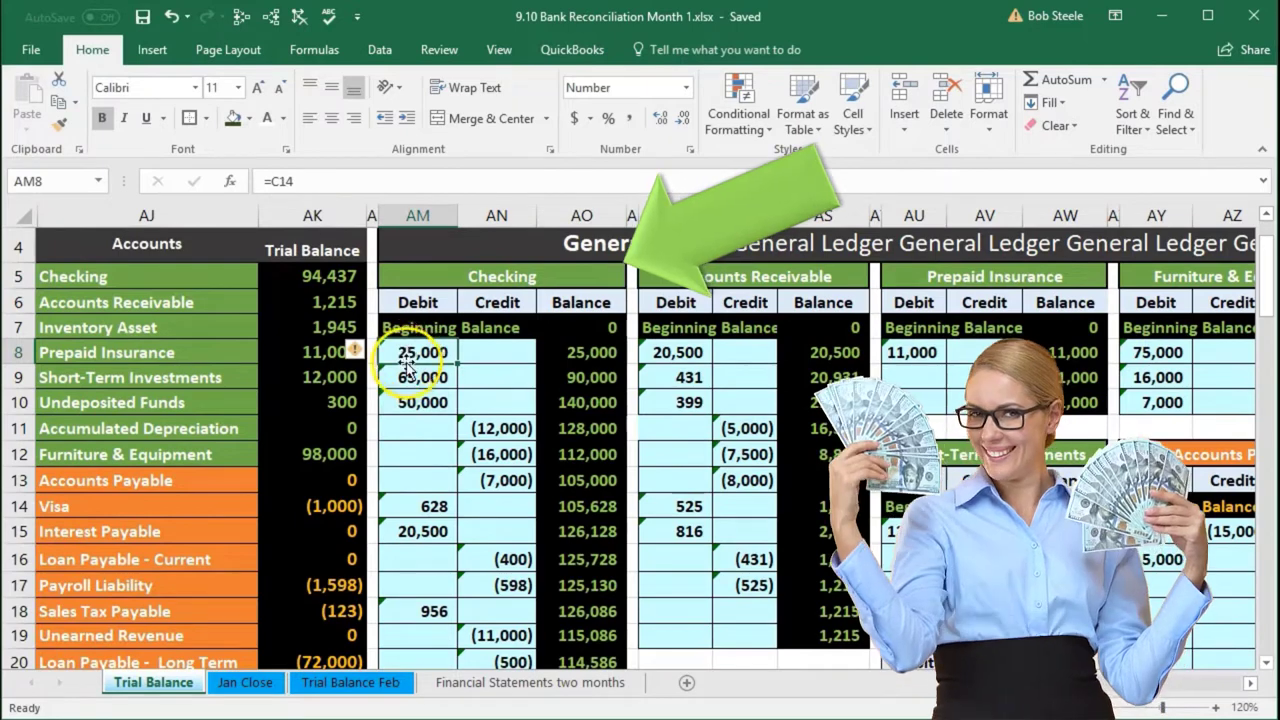
# Trace the Checking balance to its Trial Balance ledger entries and examine the first Checking debits beside the statement on Trial Balance Feb.
pyautogui.click(330, 280)
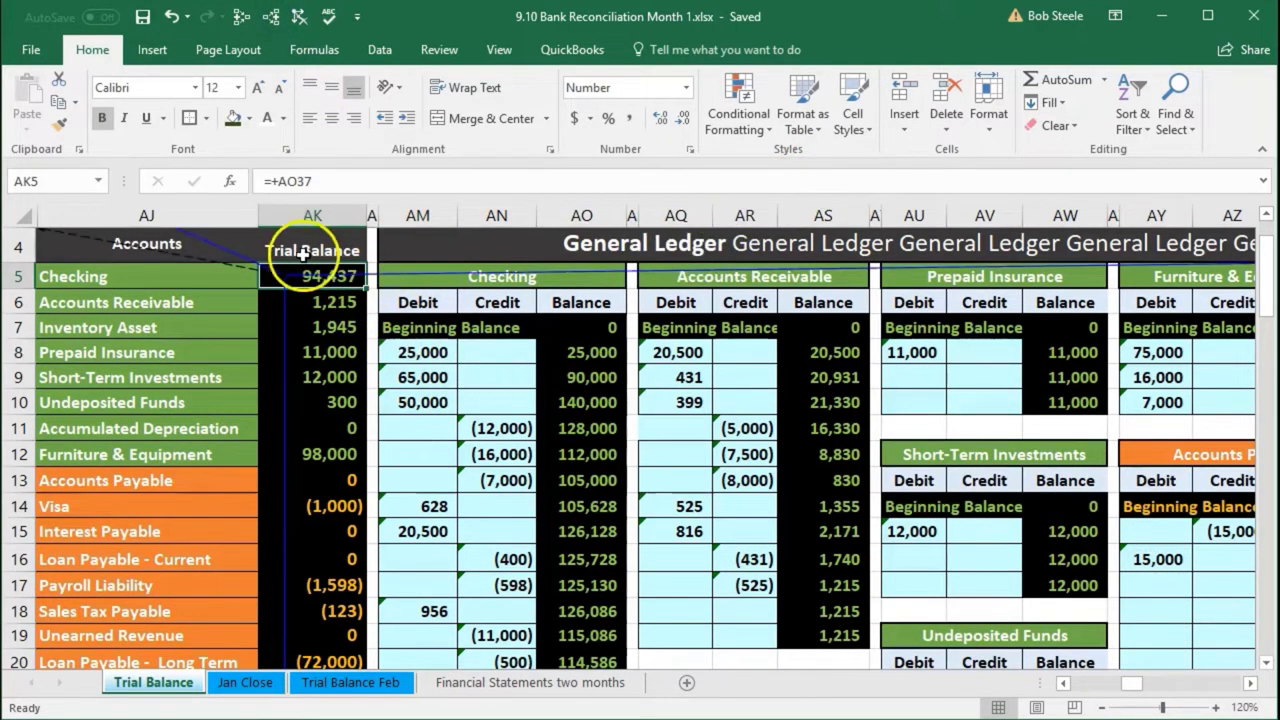
pyautogui.scroll(-6, 540, 550)
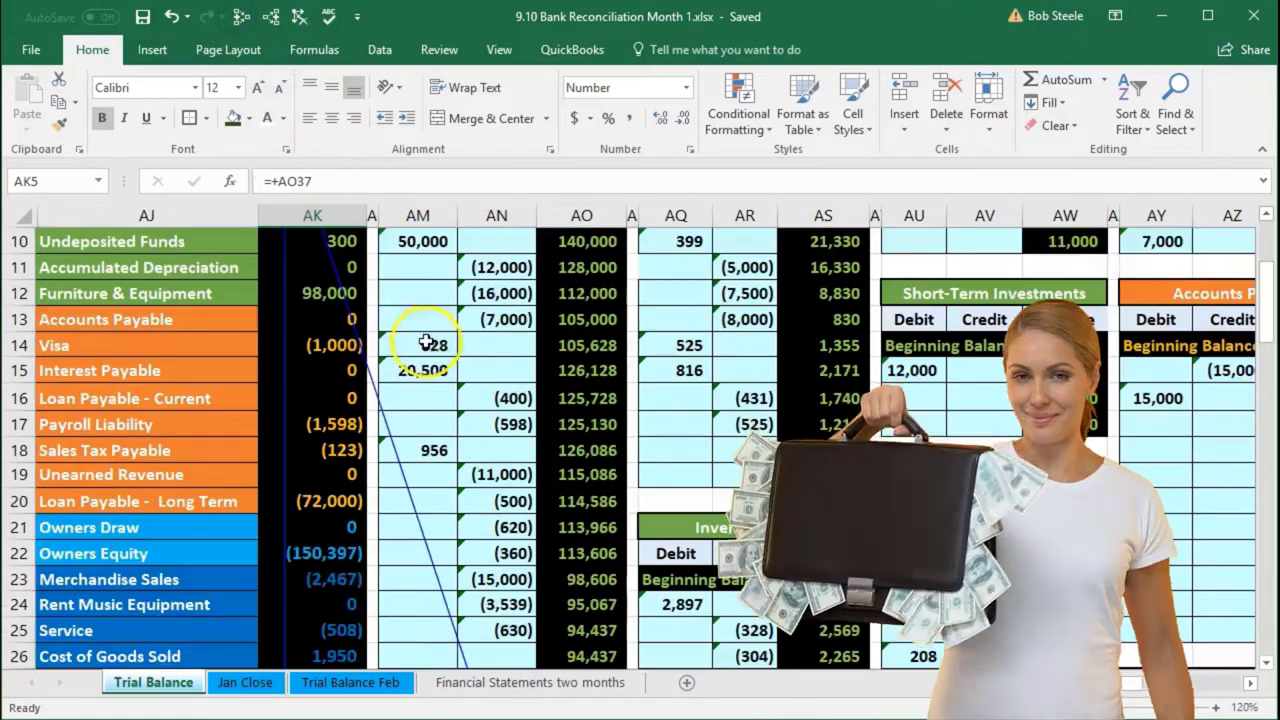
pyautogui.scroll(5, 580, 595)
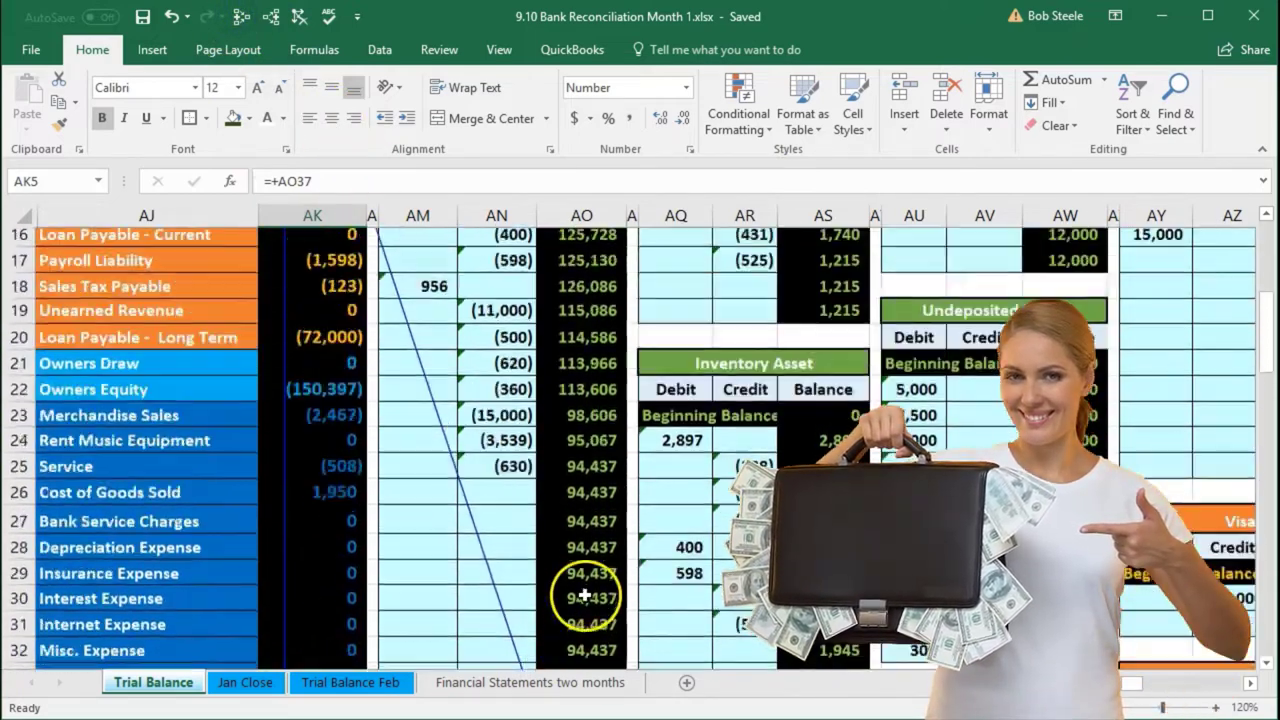
pyautogui.moveTo(423, 272); pyautogui.dragTo(462, 326)
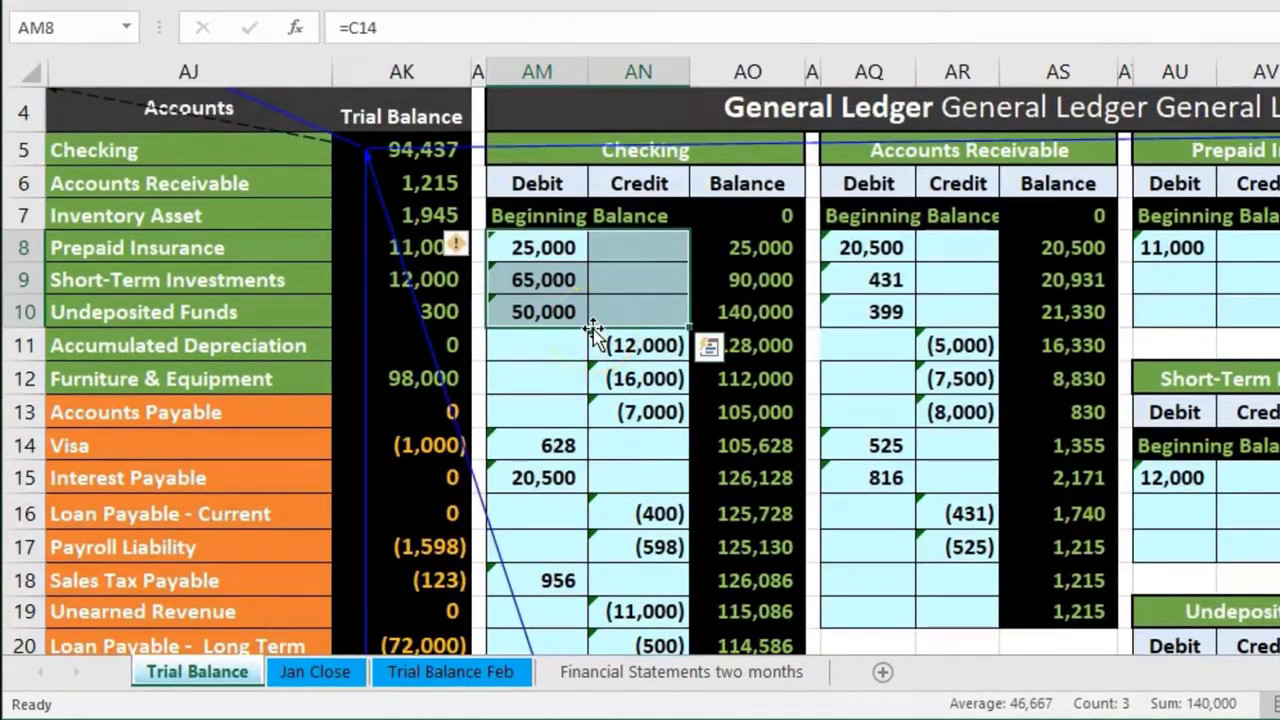
pyautogui.click(454, 683)
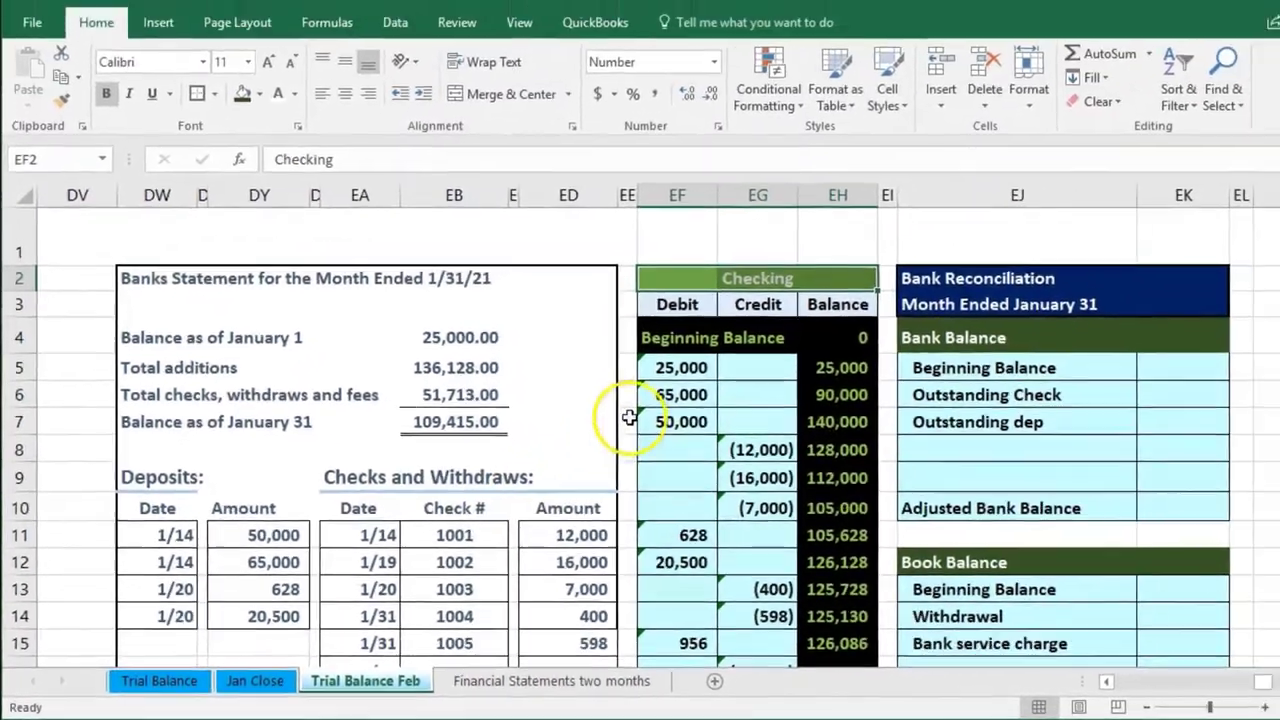
pyautogui.click(875, 318)
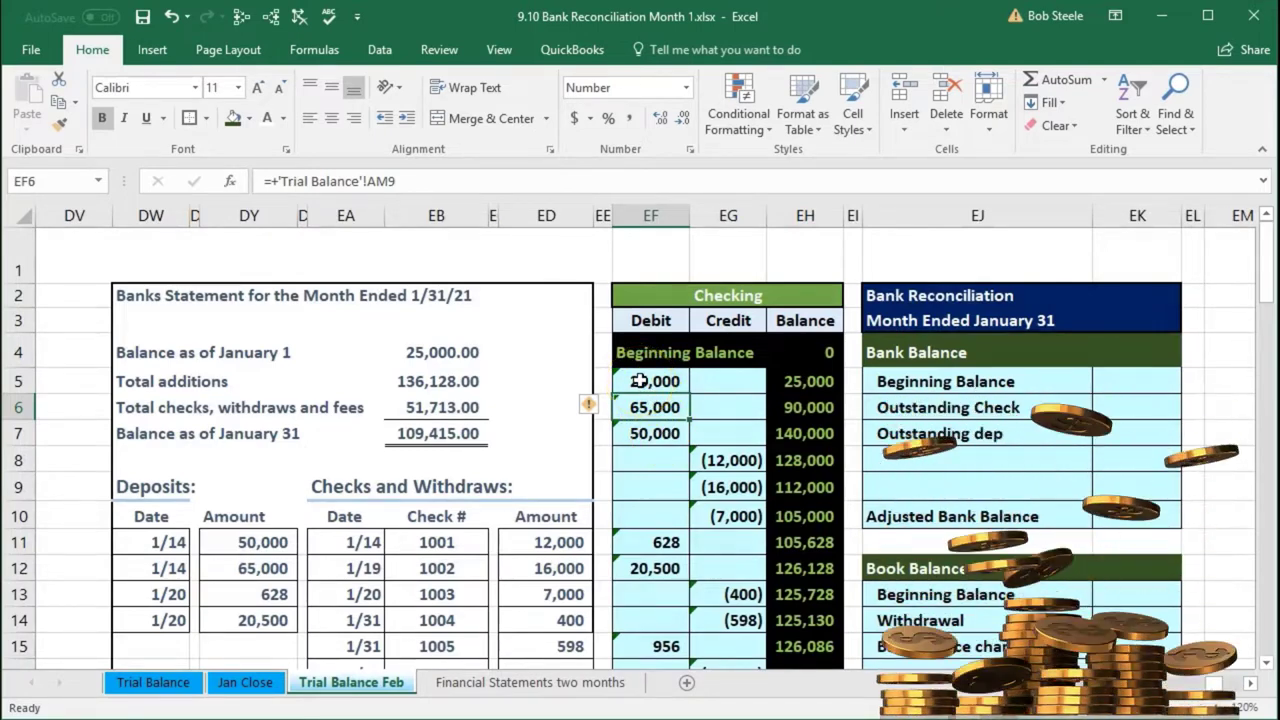
pyautogui.click(640, 381)
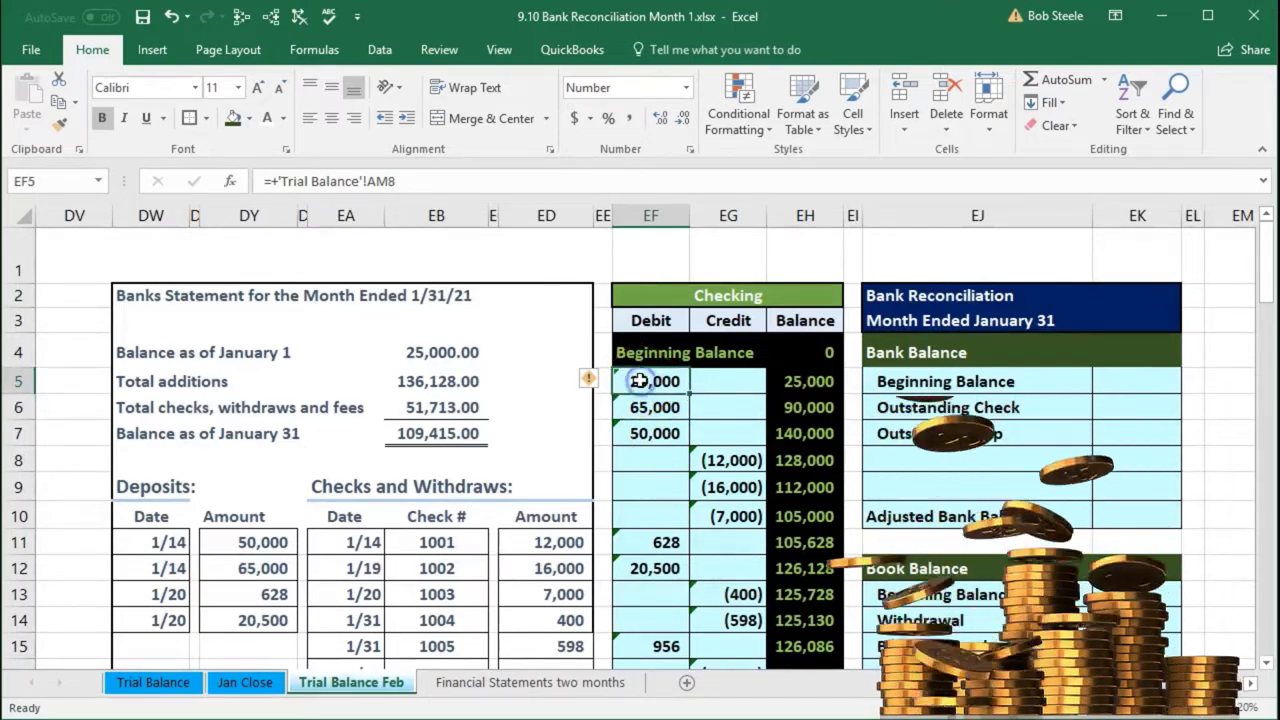
pyautogui.click(450, 542)
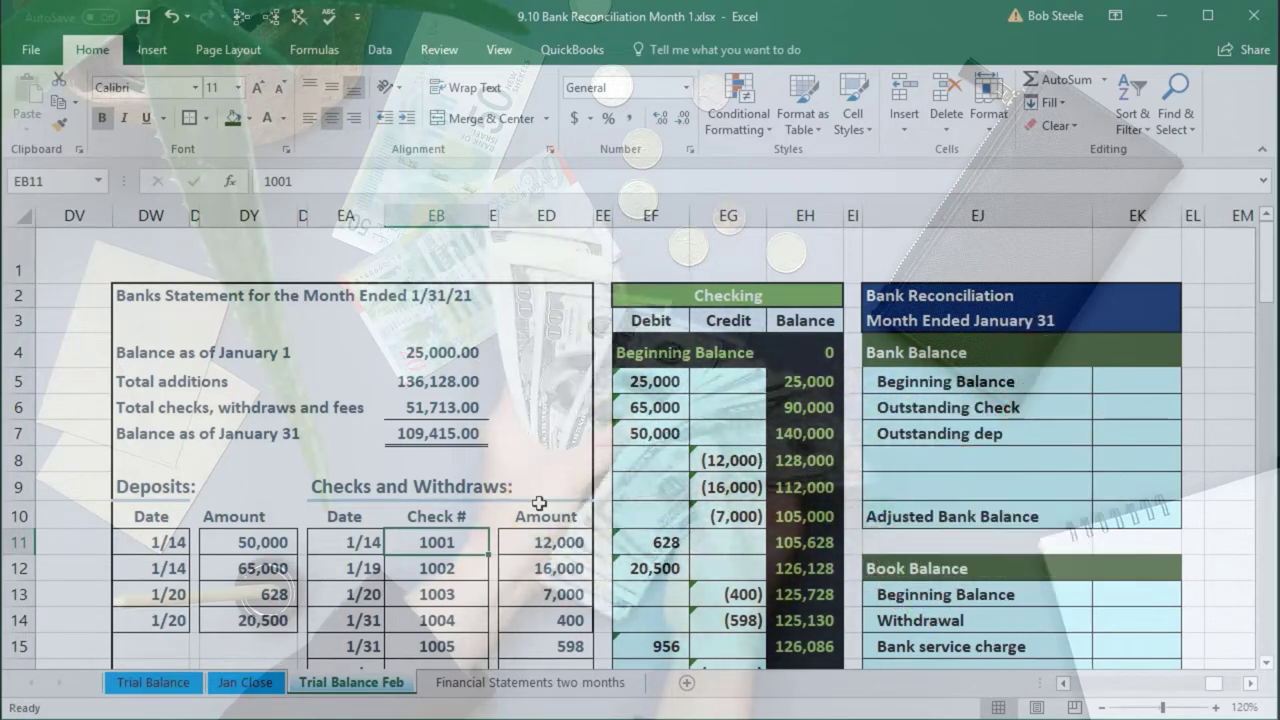
pyautogui.scroll(-1, 539, 503)
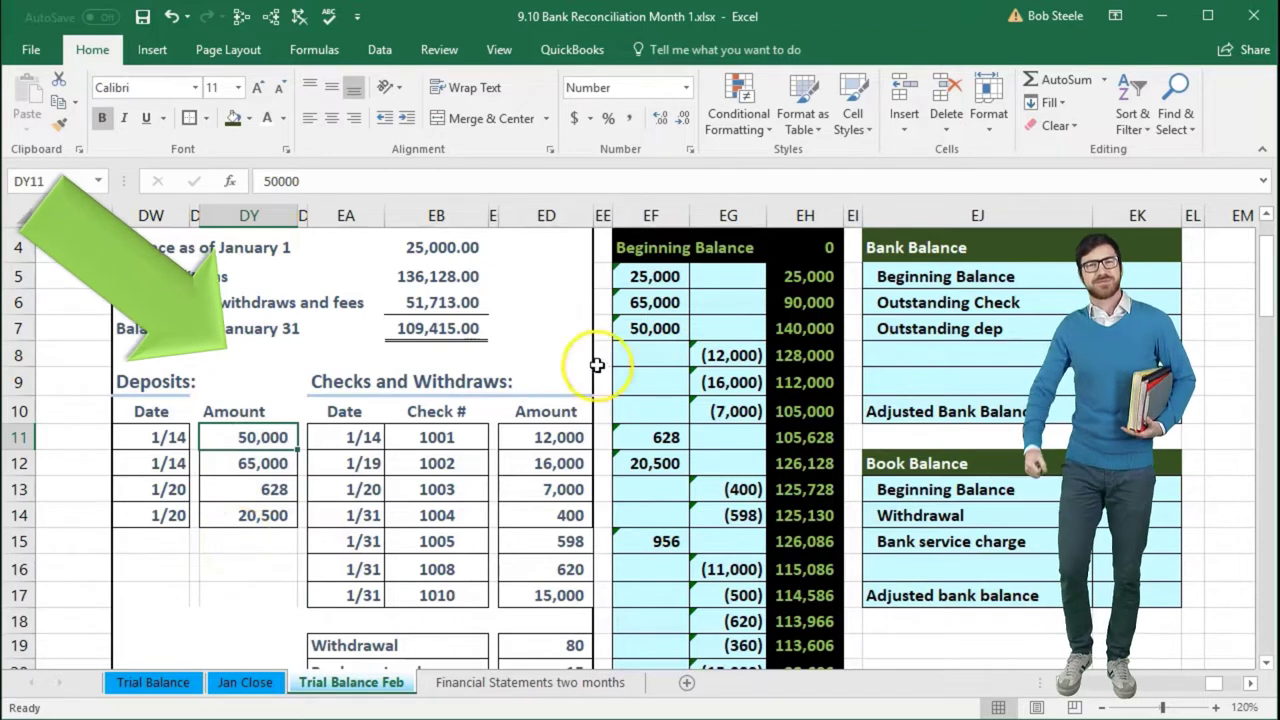
# Fill the 50,000 deposit on the bank statement and the matching 50,000 debit in the Checking ledger with light green.
pyautogui.click(639, 333)
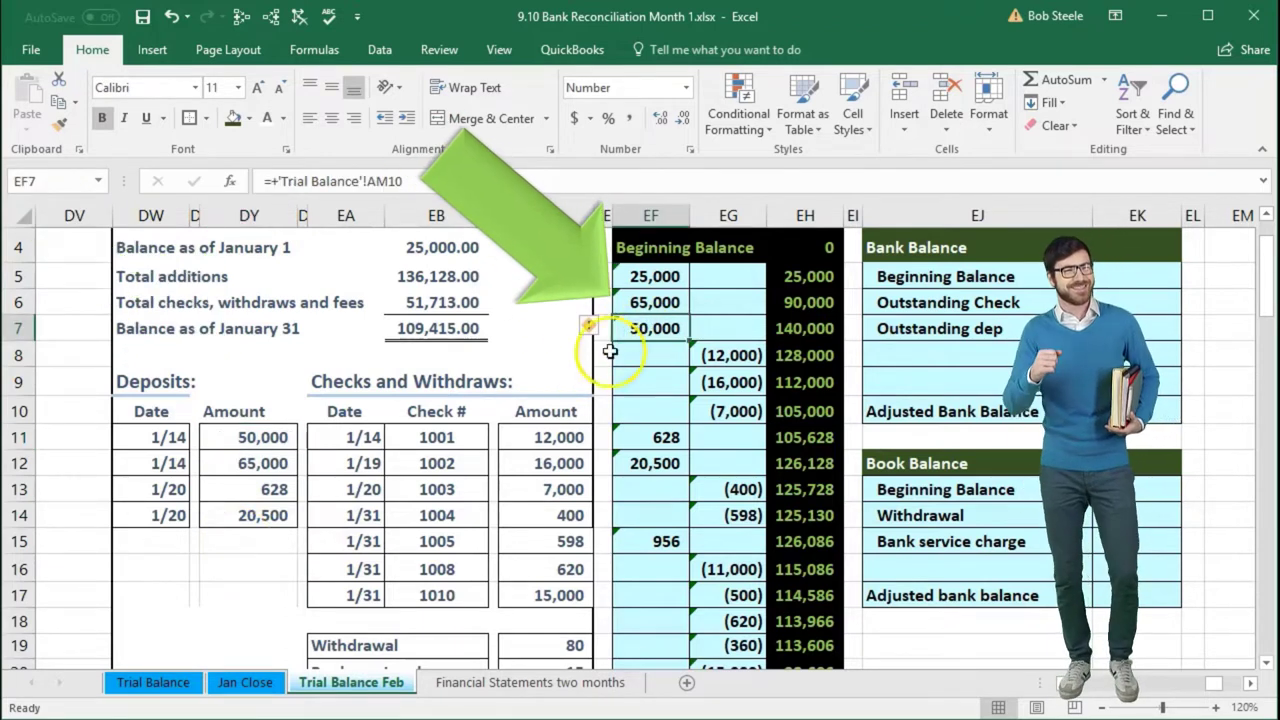
pyautogui.click(266, 436)
pyautogui.rightClick(270, 445)
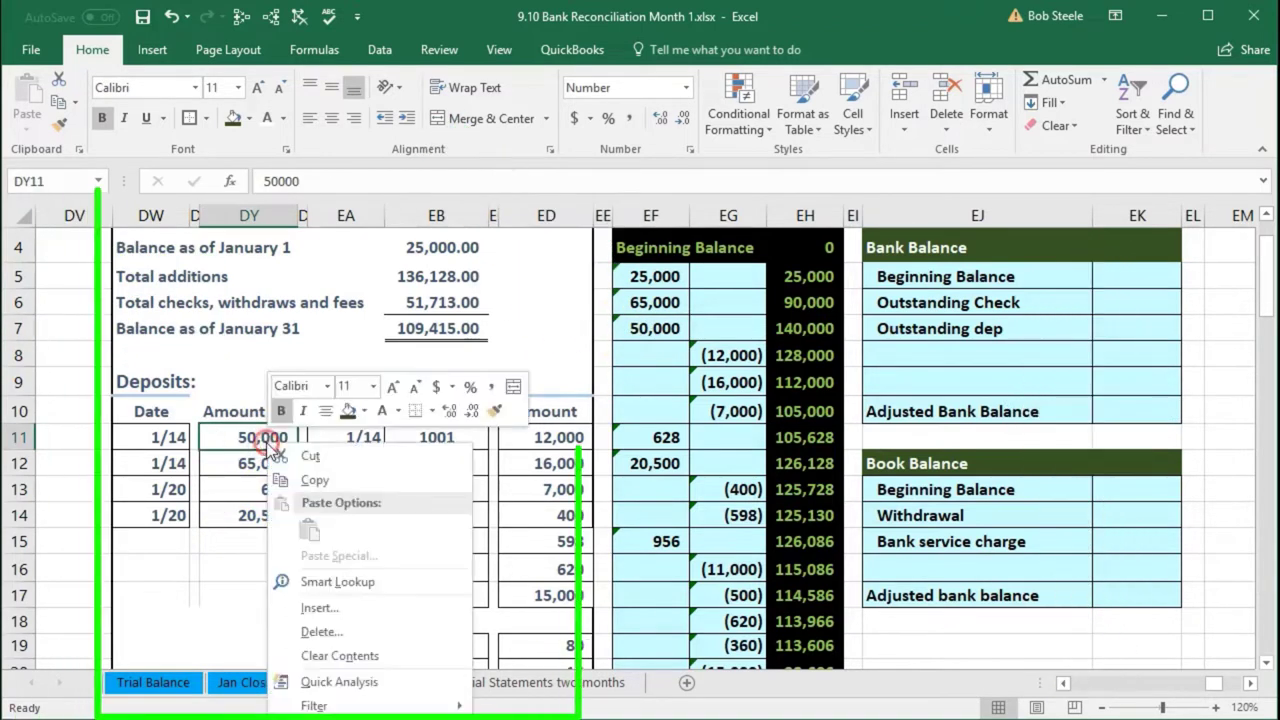
pyautogui.click(370, 410)
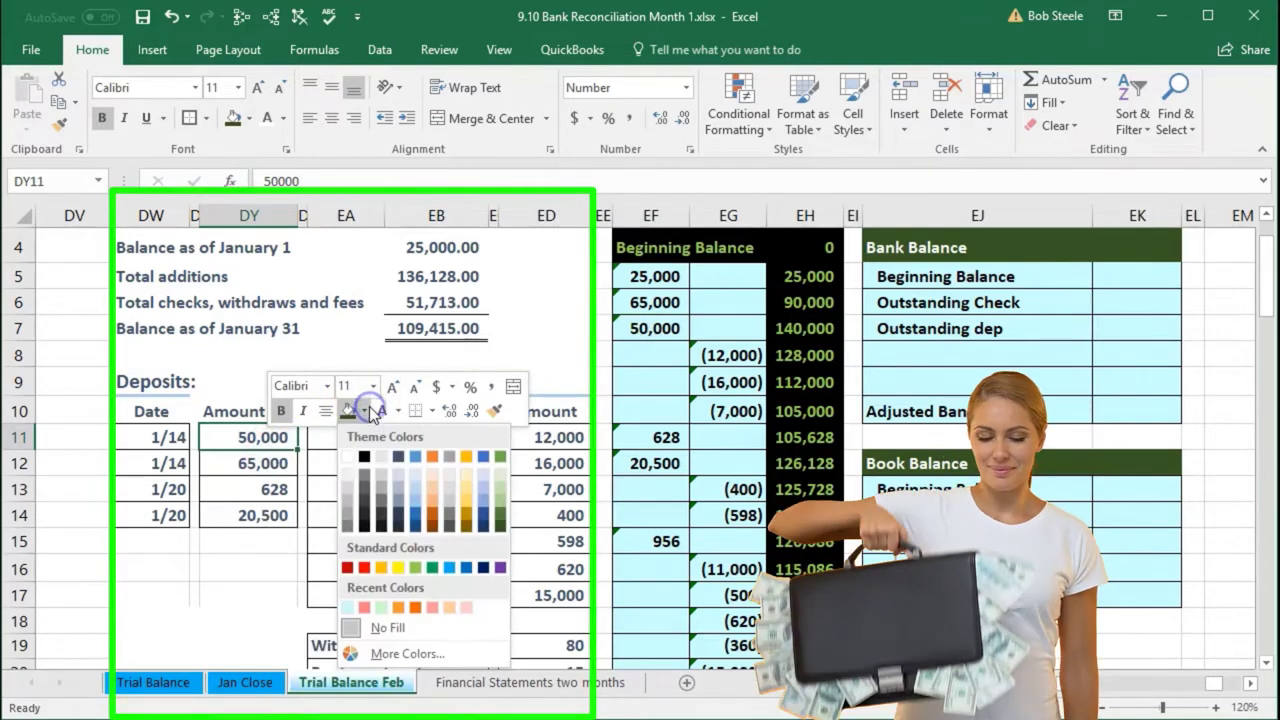
pyautogui.click(414, 568)
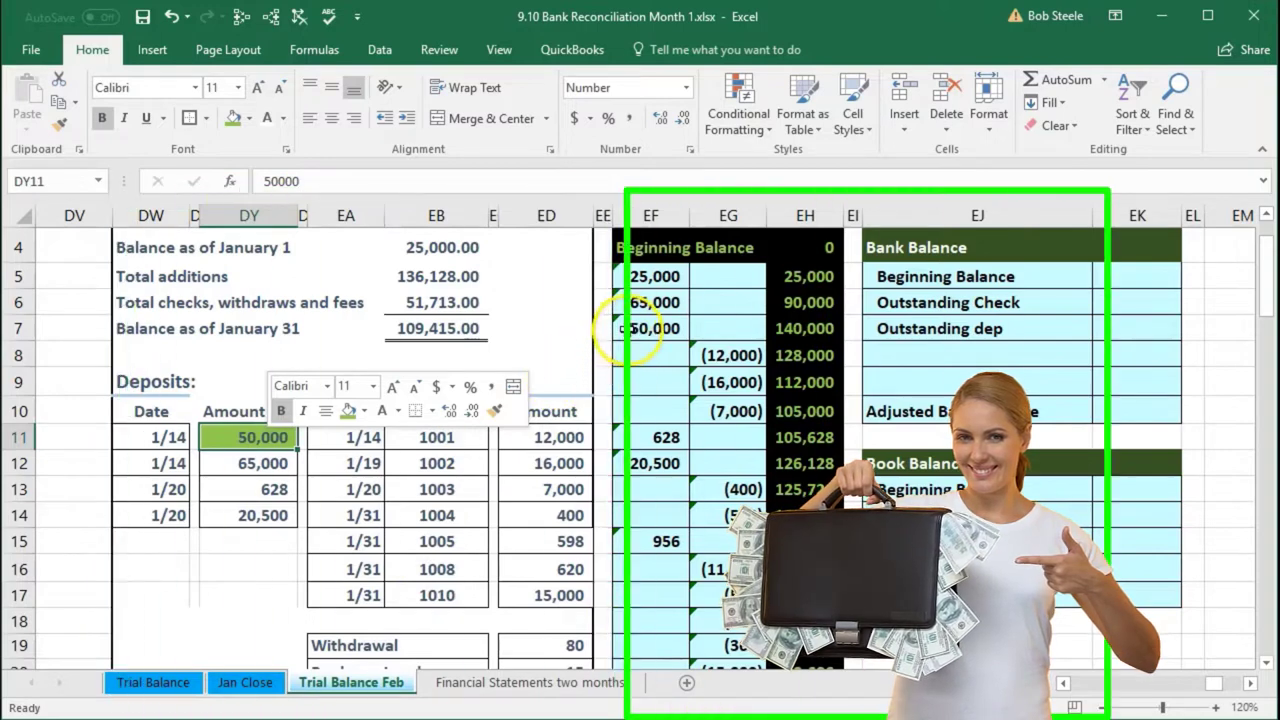
pyautogui.click(630, 328)
pyautogui.rightClick(630, 327)
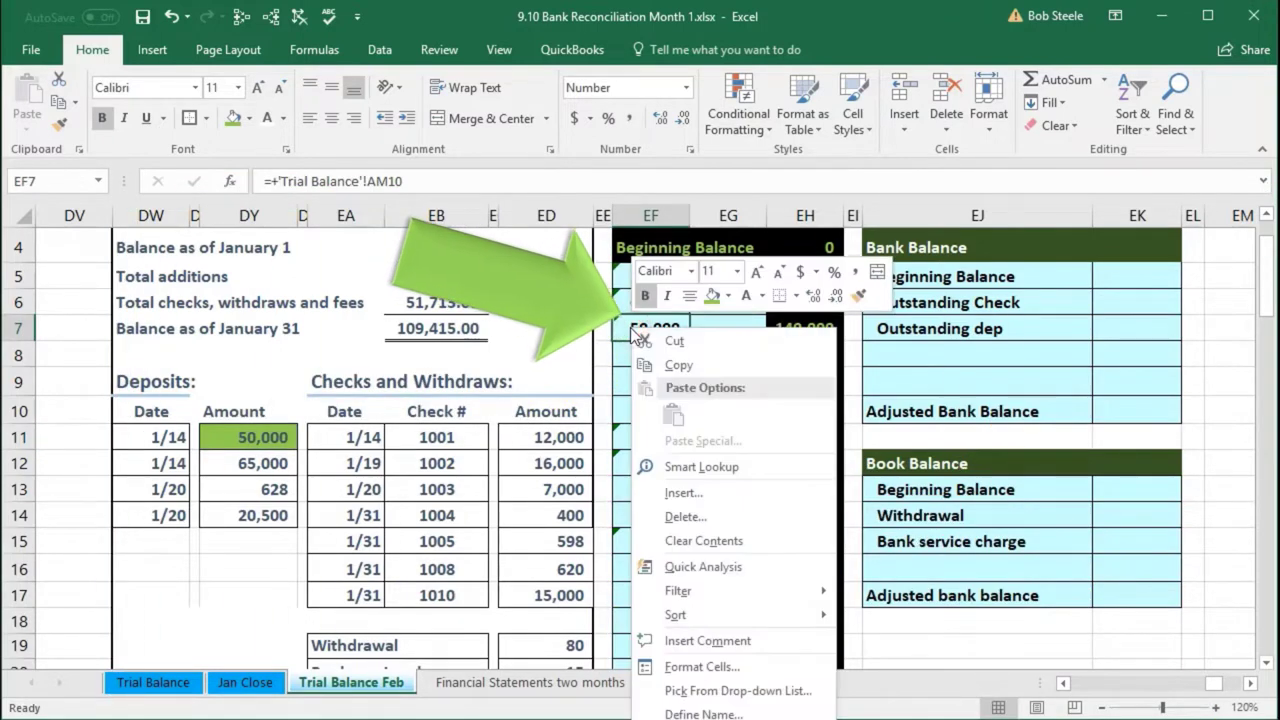
pyautogui.click(710, 296)
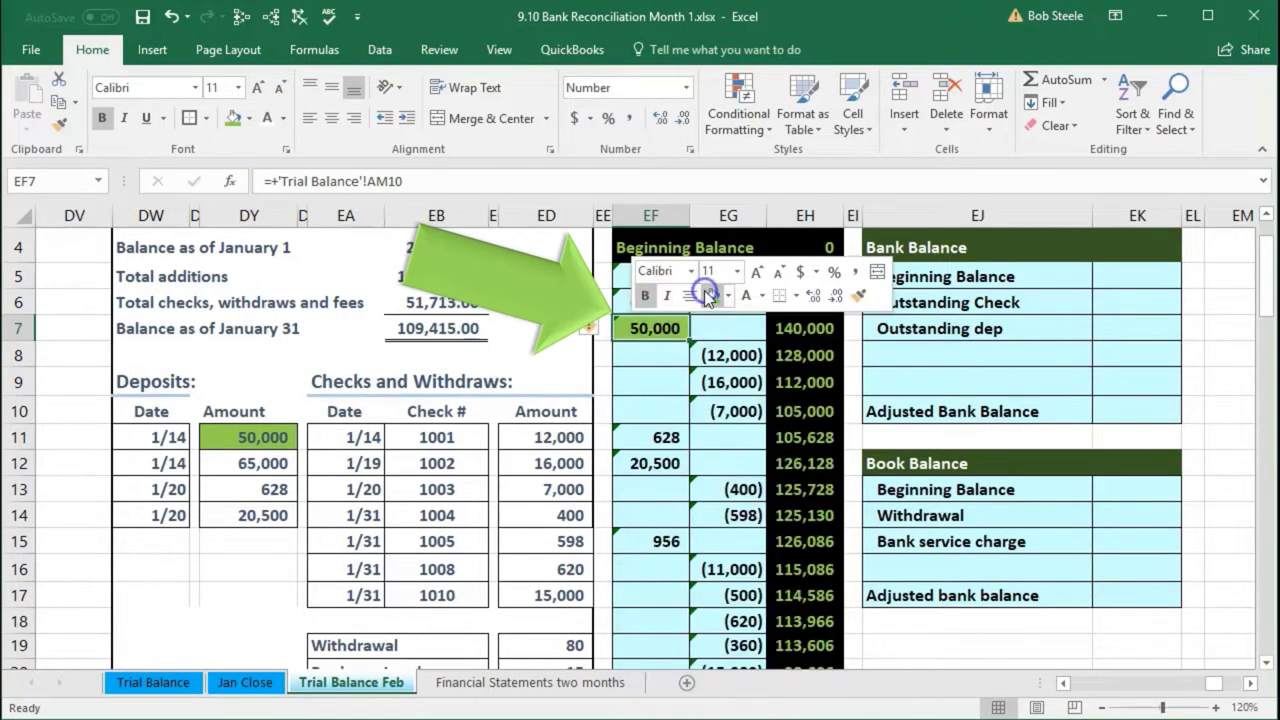
# Mark the 65,000 deposit on the bank statement and its matching Checking ledger debit with the same light green fill.
pyautogui.click(373, 485)
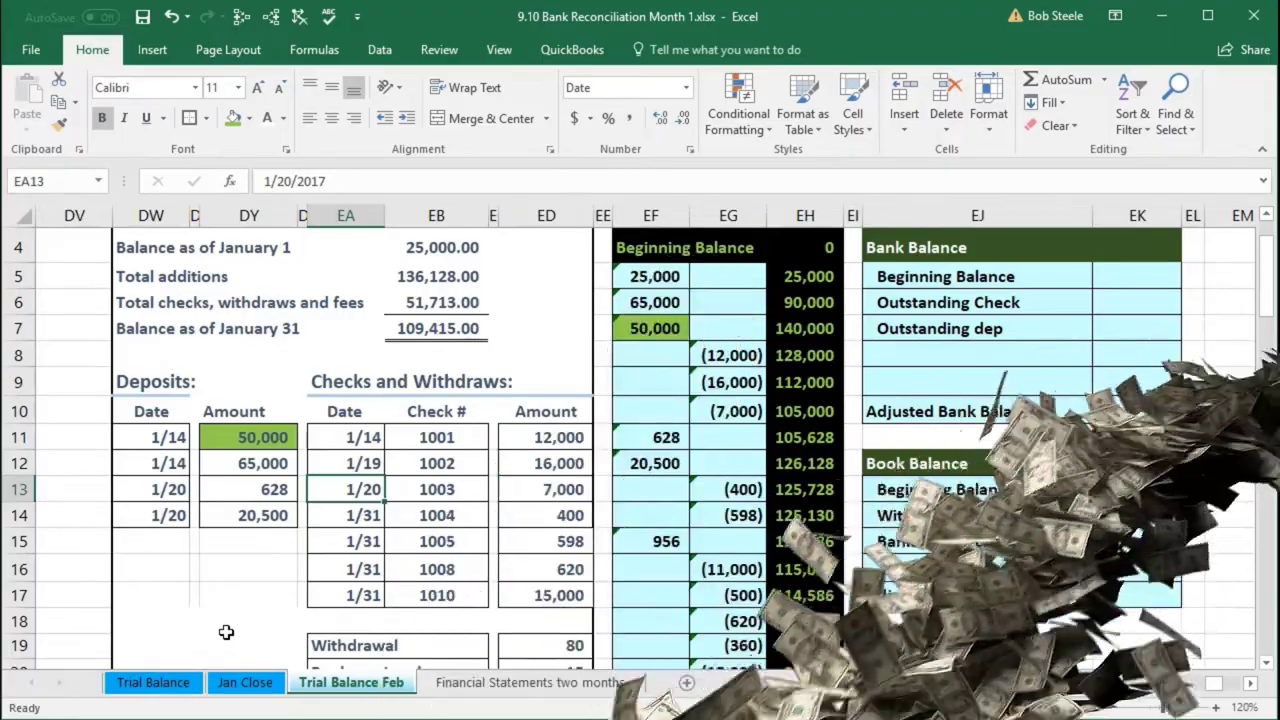
pyautogui.click(133, 437)
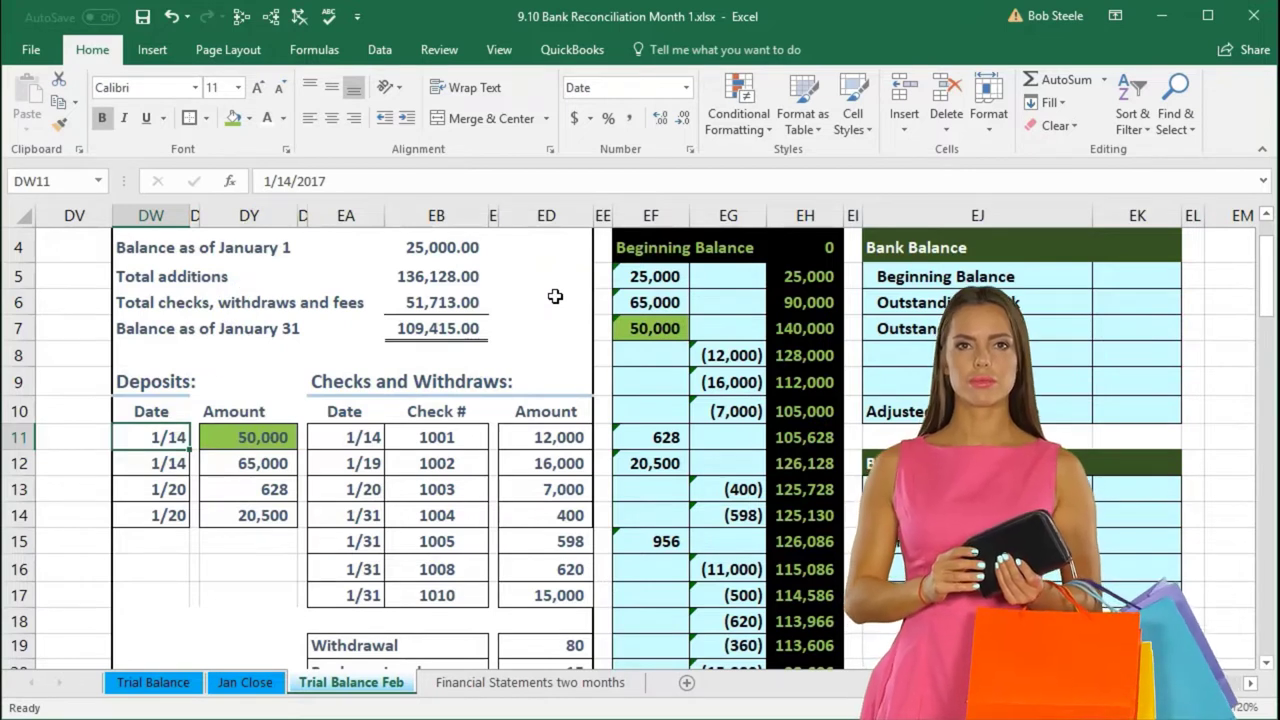
pyautogui.click(227, 469)
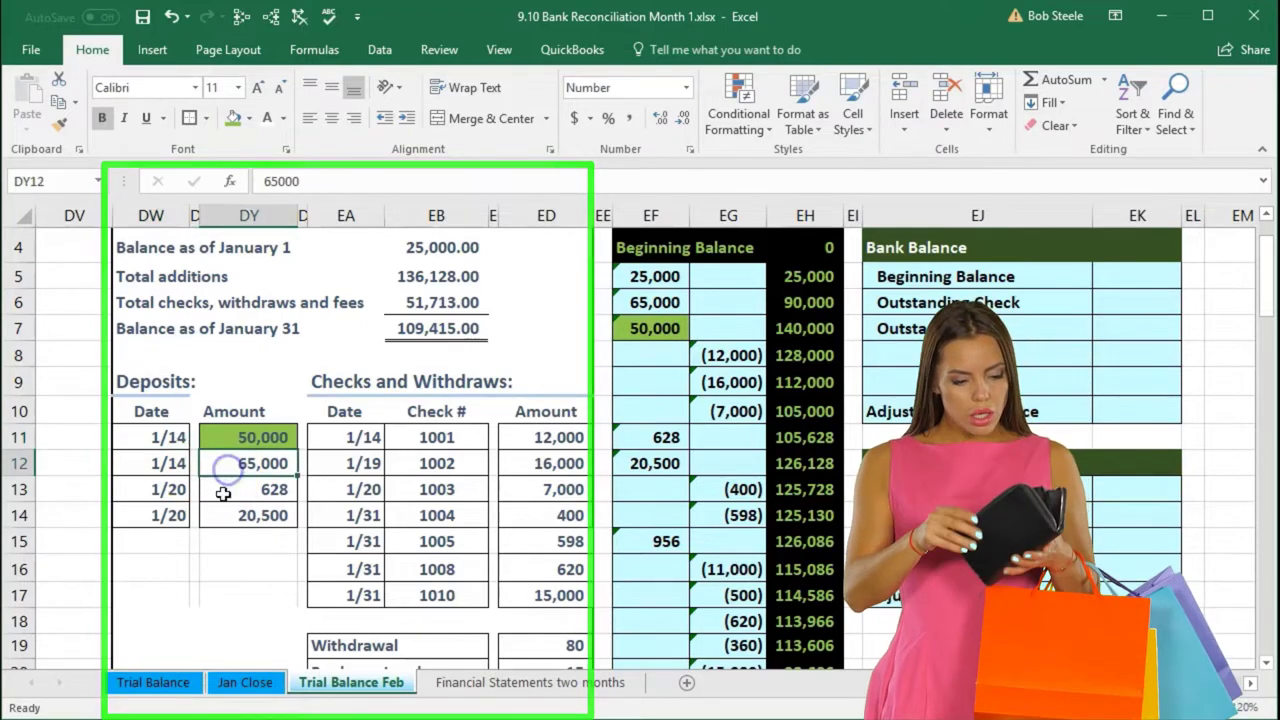
pyautogui.click(612, 302)
pyautogui.click(270, 466)
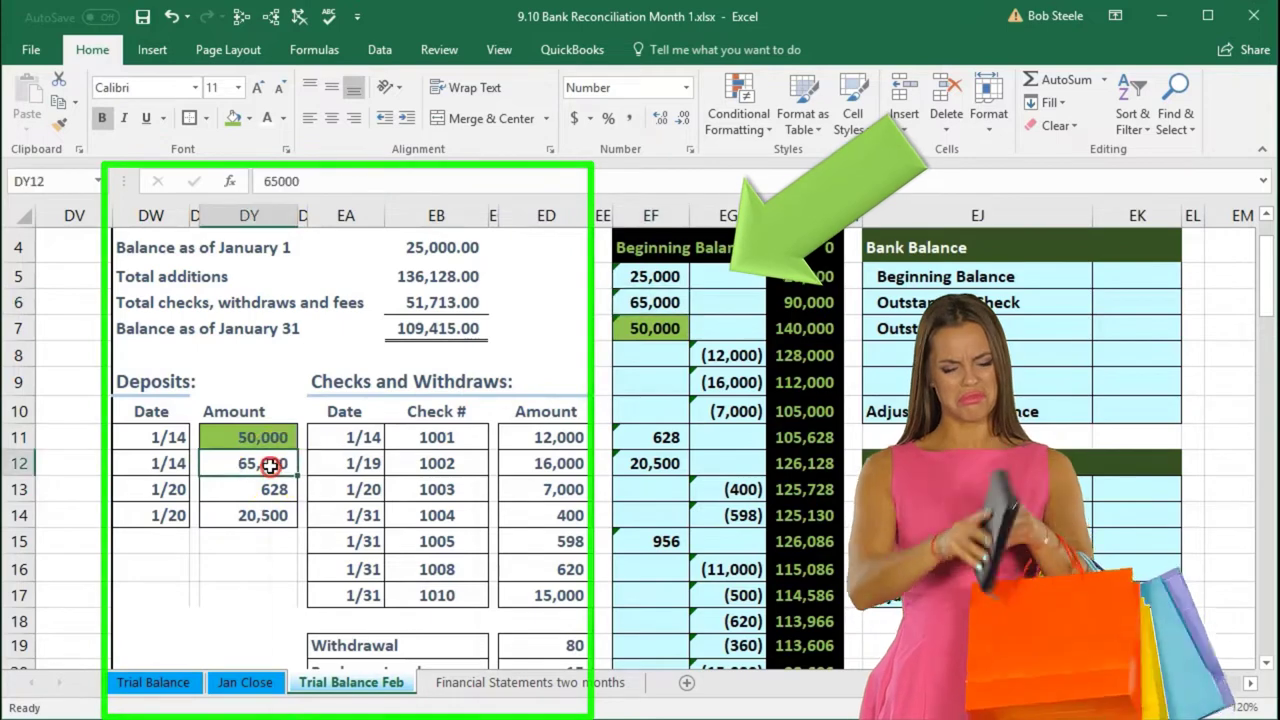
pyautogui.rightClick(270, 466)
pyautogui.click(352, 436)
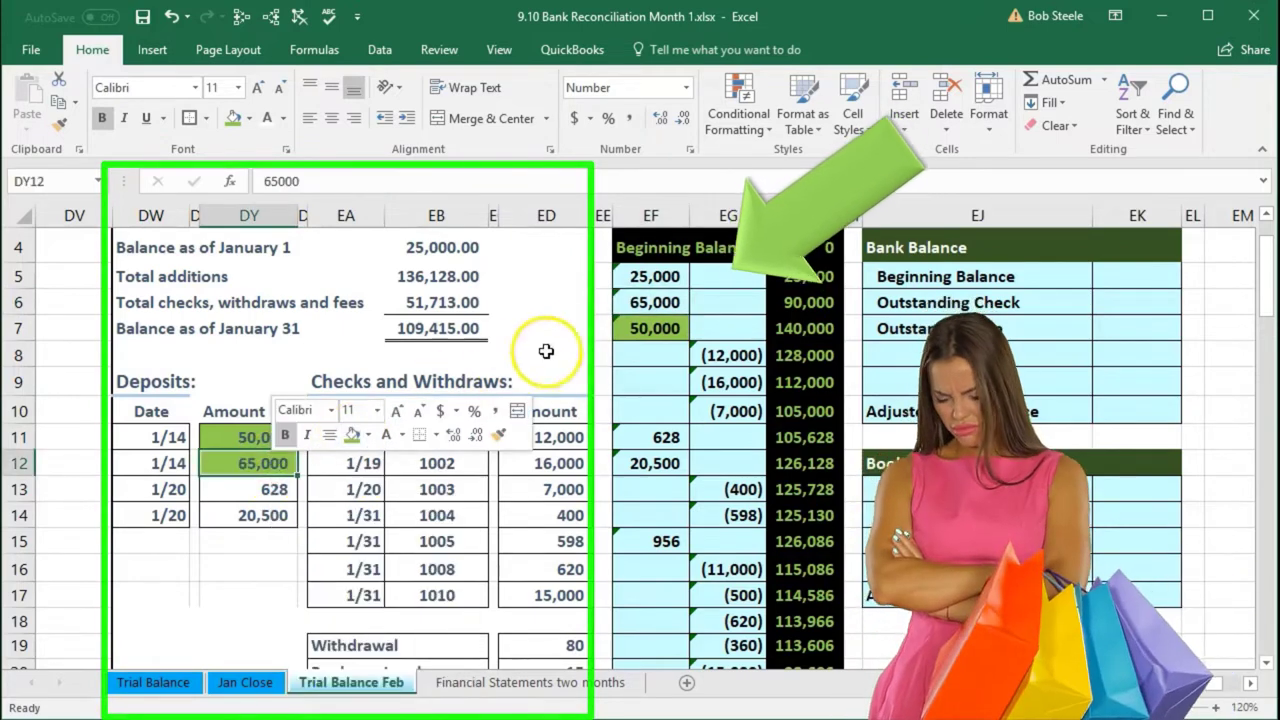
pyautogui.click(638, 302)
pyautogui.rightClick(641, 304)
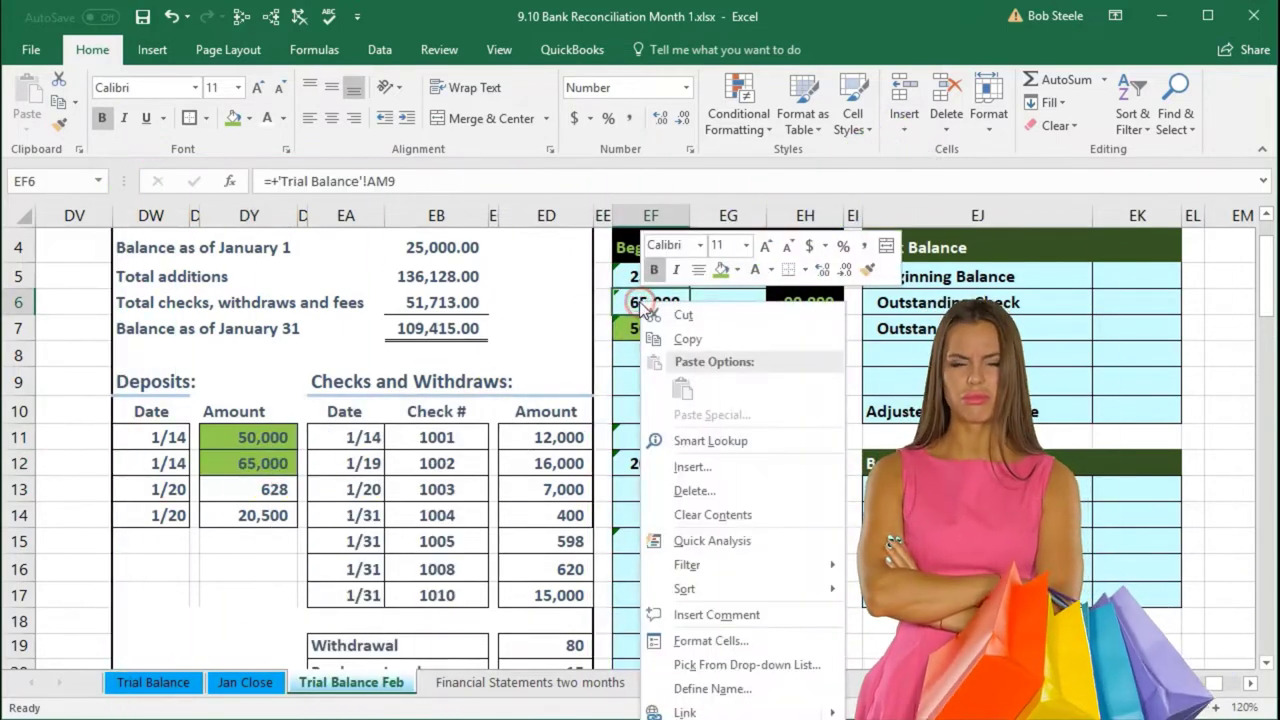
pyautogui.click(718, 270)
# Fill the 628 deposit on the bank statement and the matching 628 debit in the Checking ledger with light green.
pyautogui.click(274, 489)
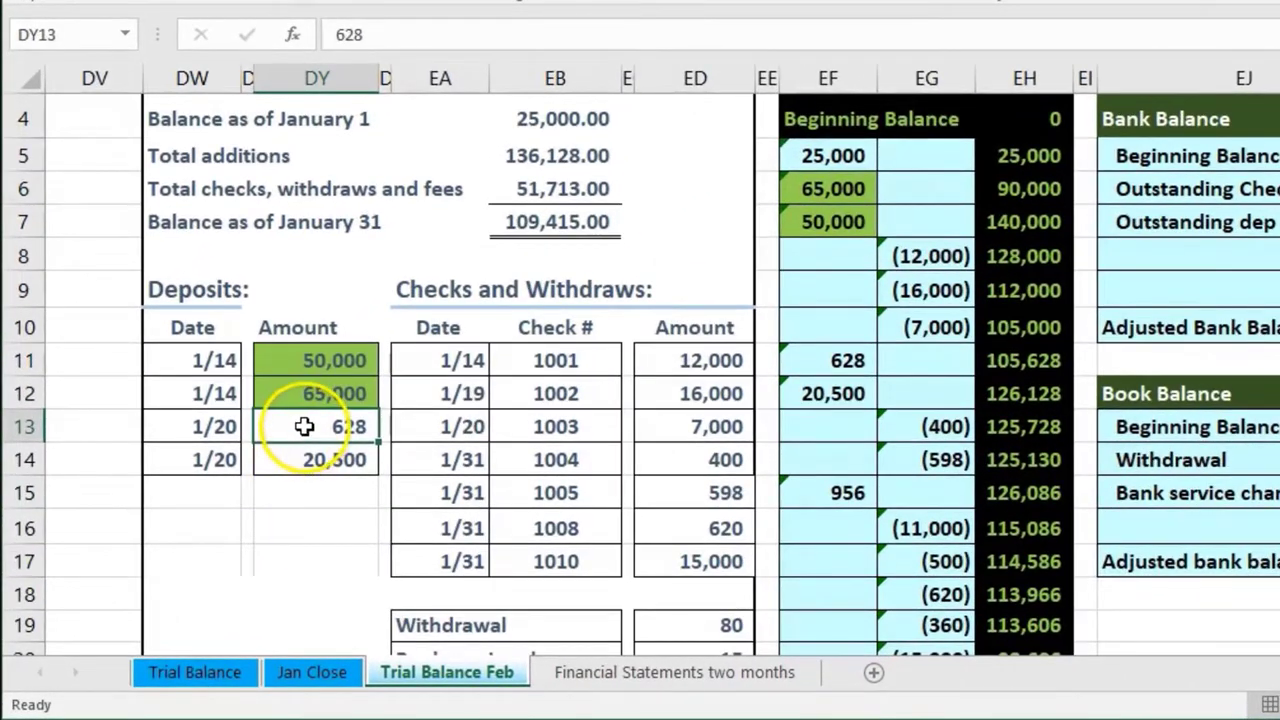
pyautogui.rightClick(304, 427)
pyautogui.click(408, 497)
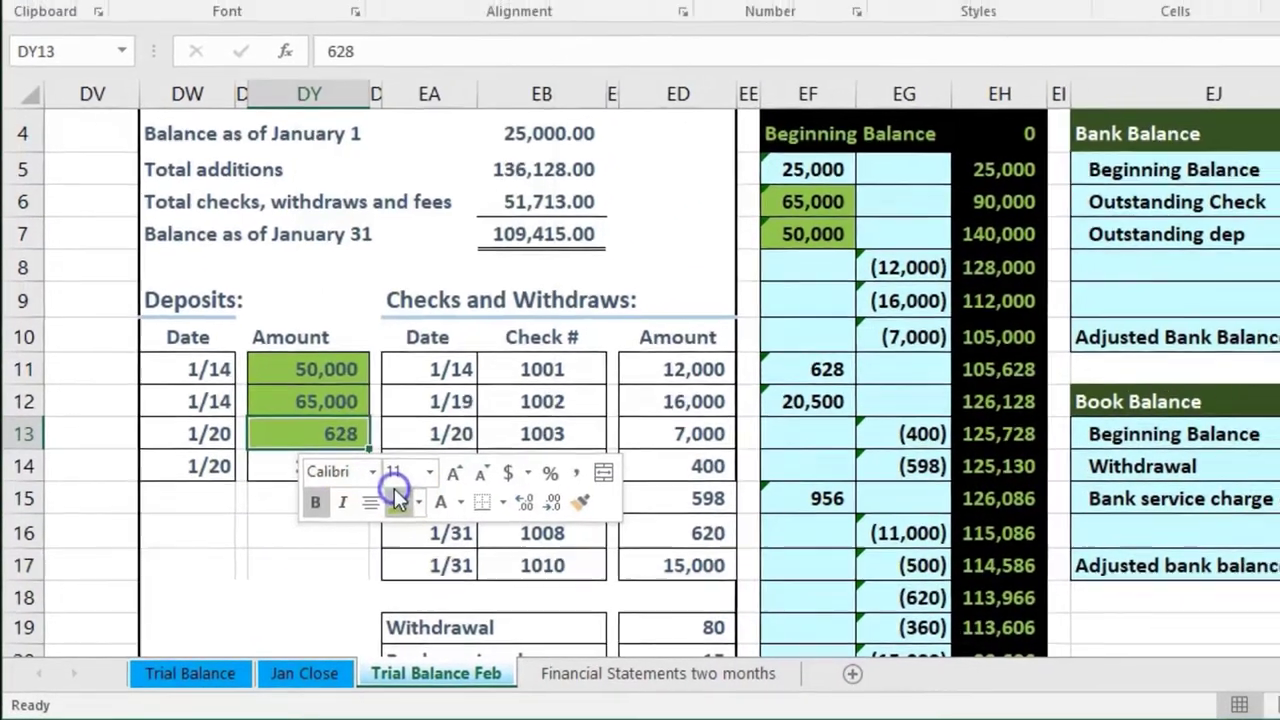
pyautogui.click(820, 352)
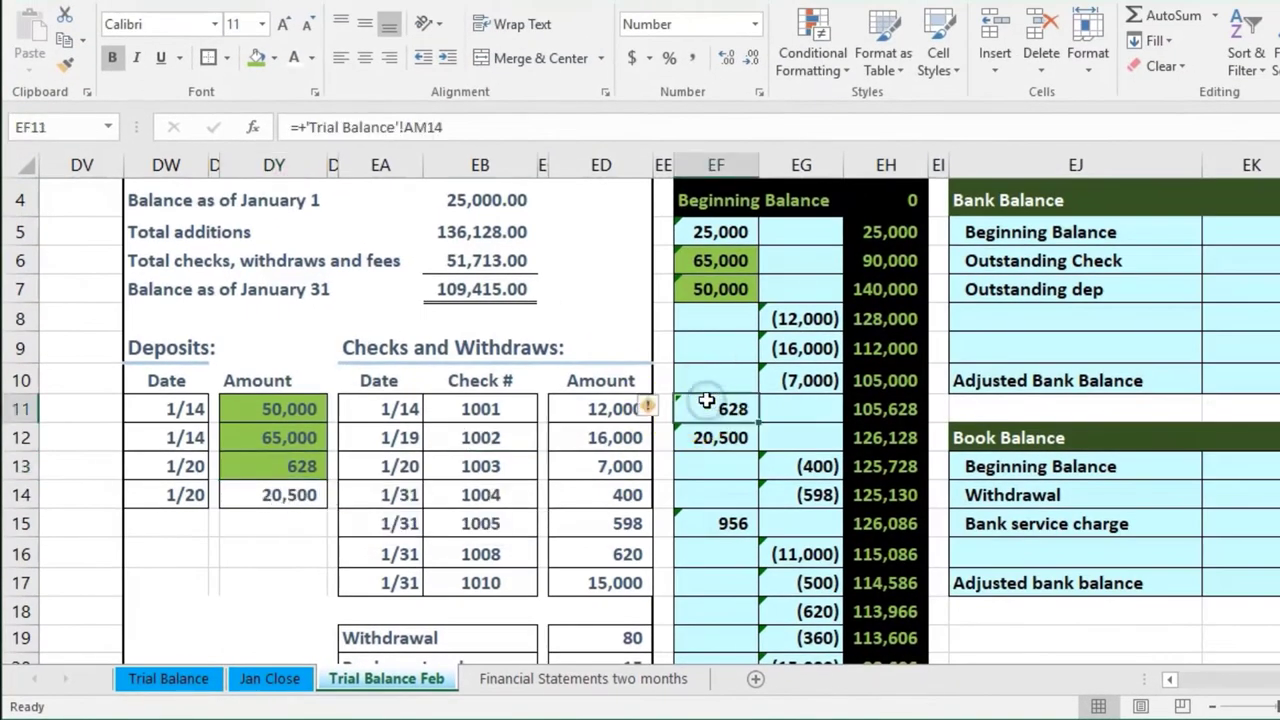
pyautogui.rightClick(706, 401)
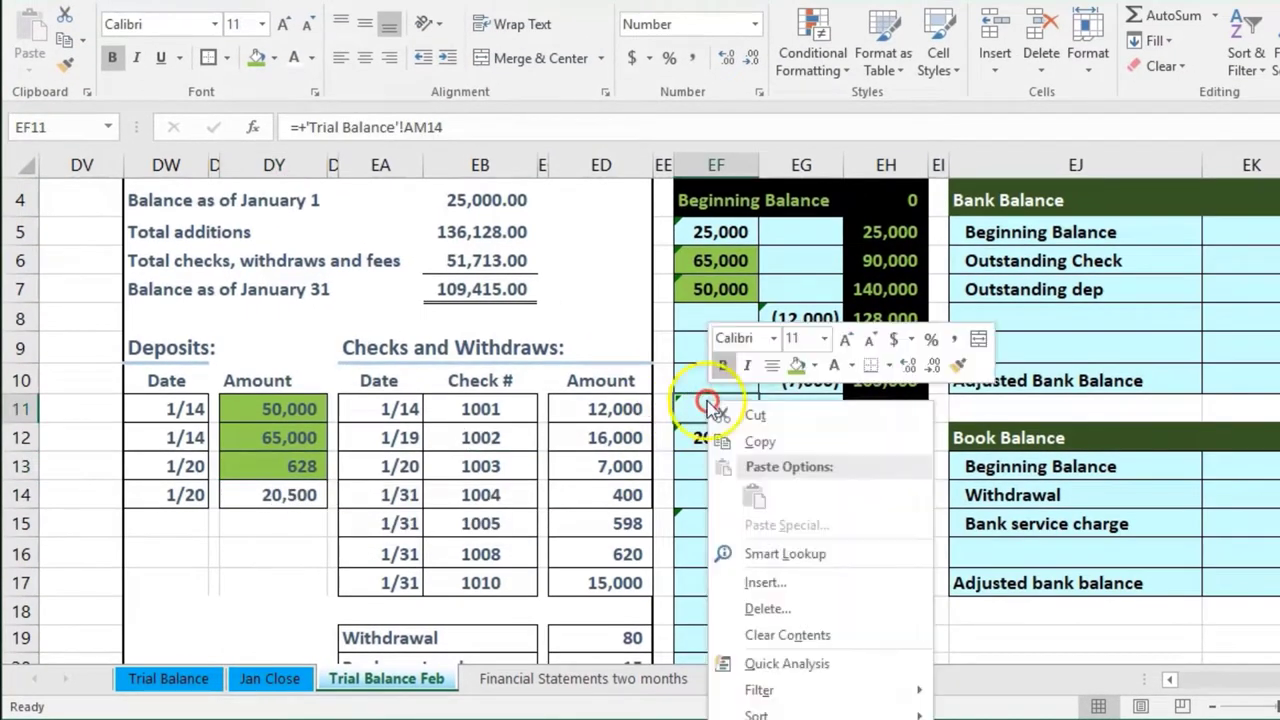
pyautogui.click(795, 364)
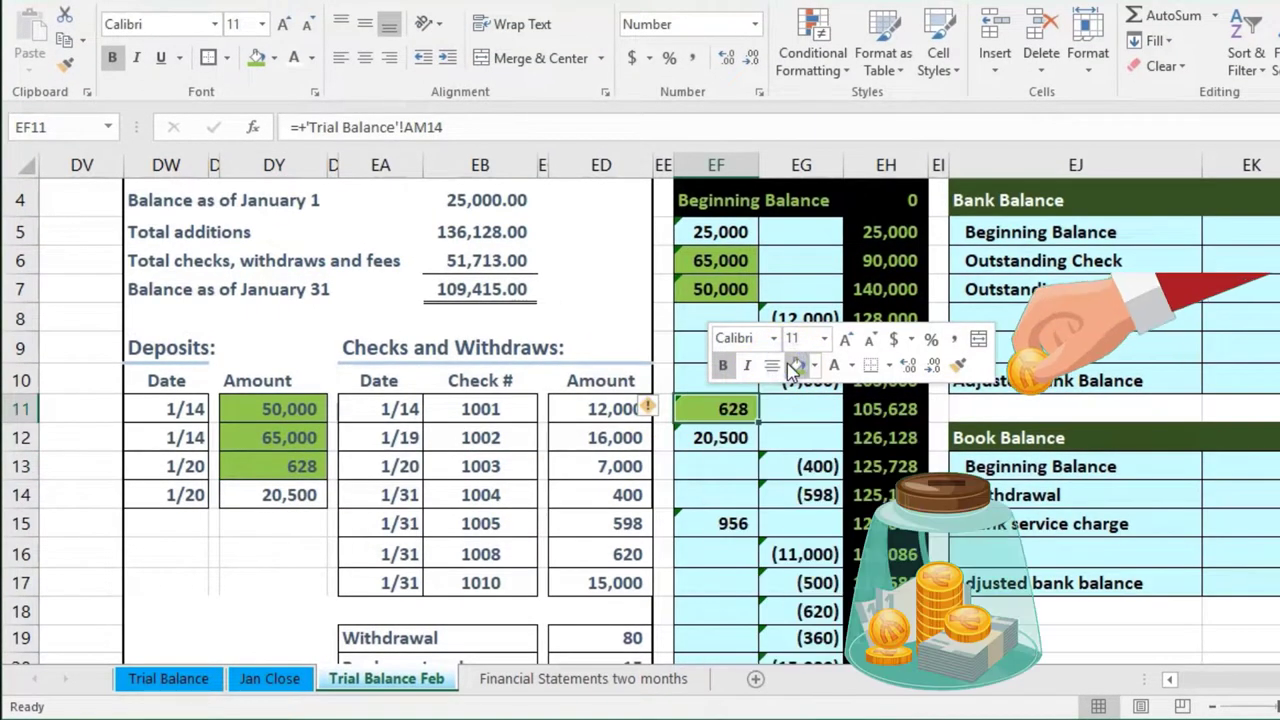
# Fill the 20,500 deposit on the bank statement and the matching 20,500 Checking ledger debit with light green.
pyautogui.click(322, 492)
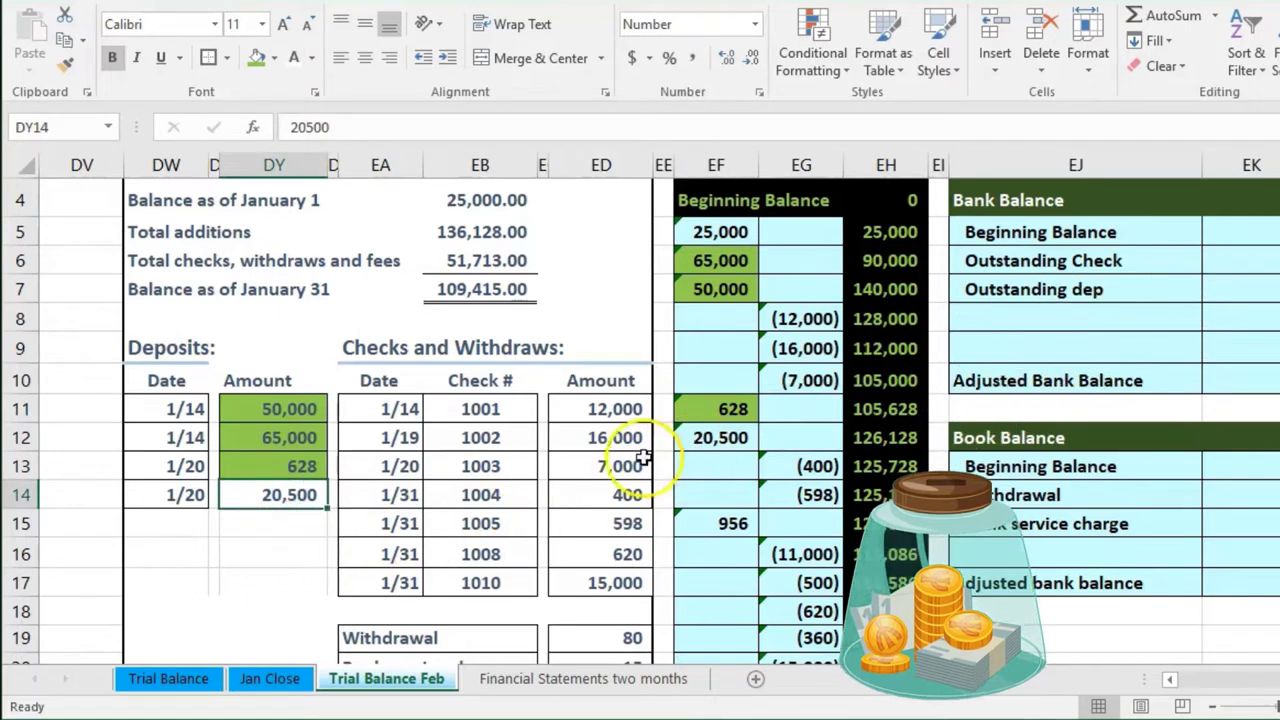
pyautogui.rightClick(314, 494)
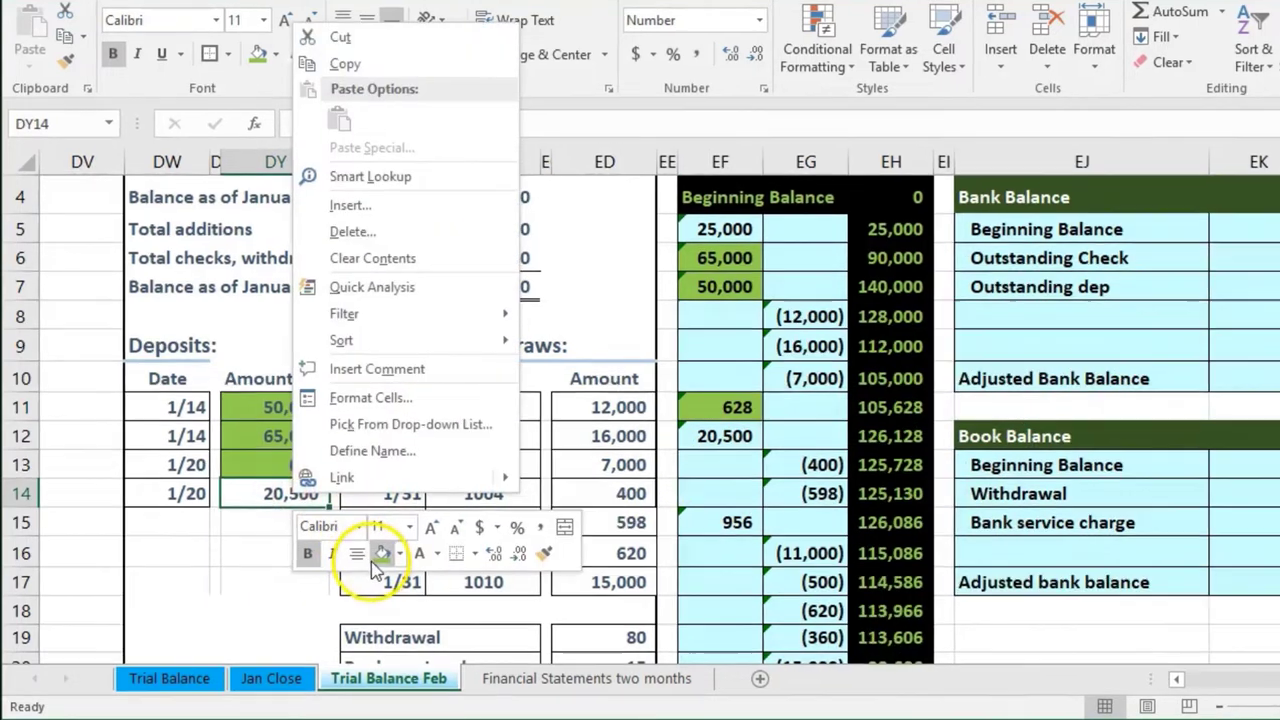
pyautogui.click(374, 556)
pyautogui.click(779, 404)
pyautogui.rightClick(779, 404)
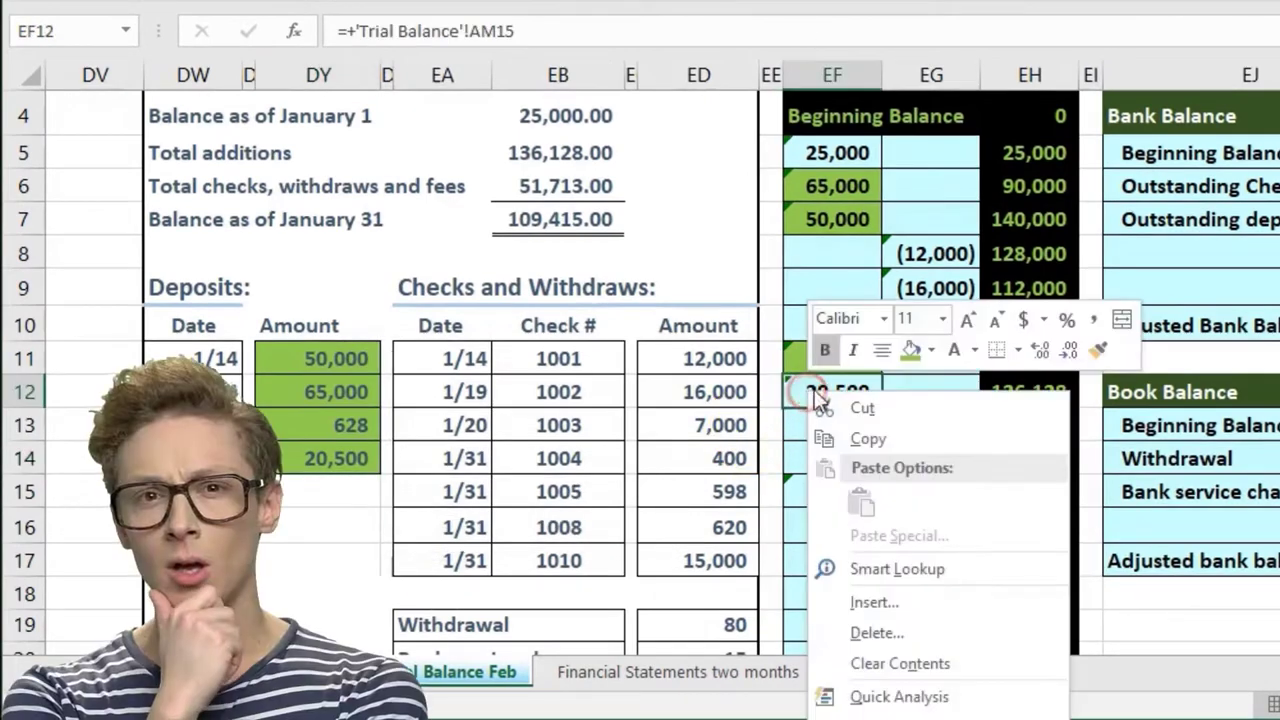
pyautogui.click(905, 350)
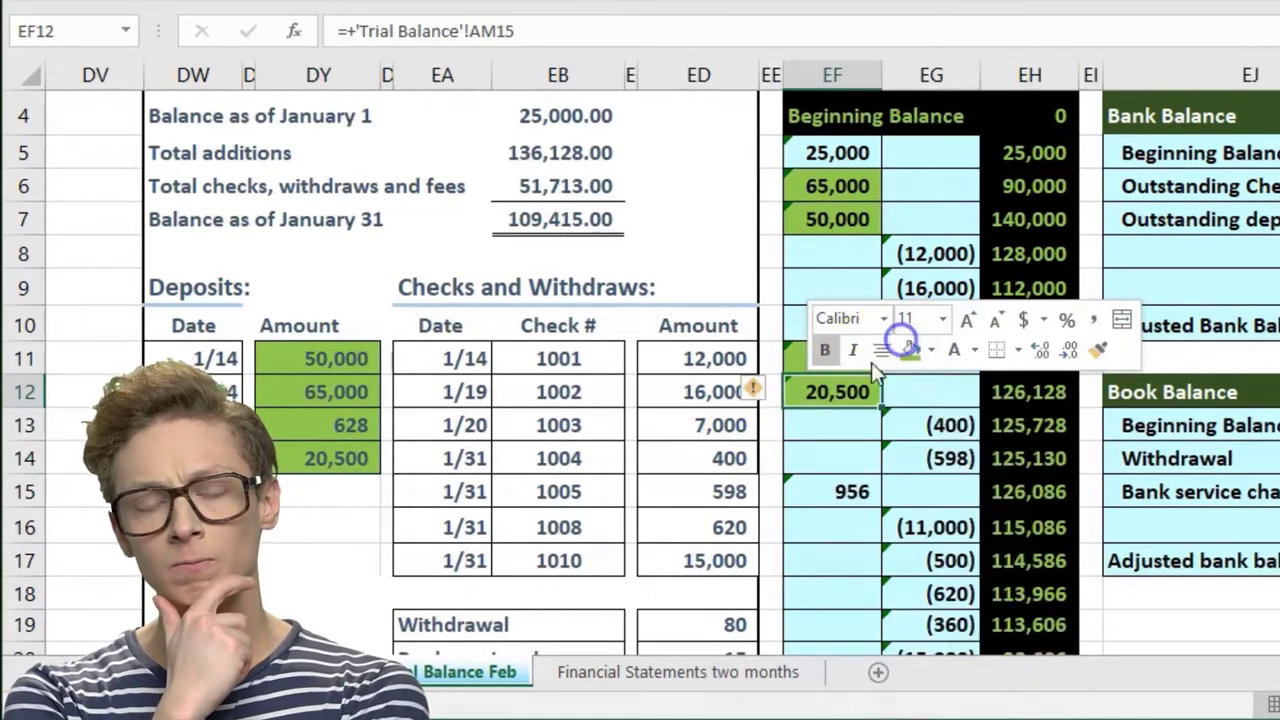
# Fill the 25,000.00 January 1 balance on the bank statement and the matching 25,000 debit in the Checking ledger with light green.
pyautogui.click(540, 458)
pyautogui.click(1040, 116)
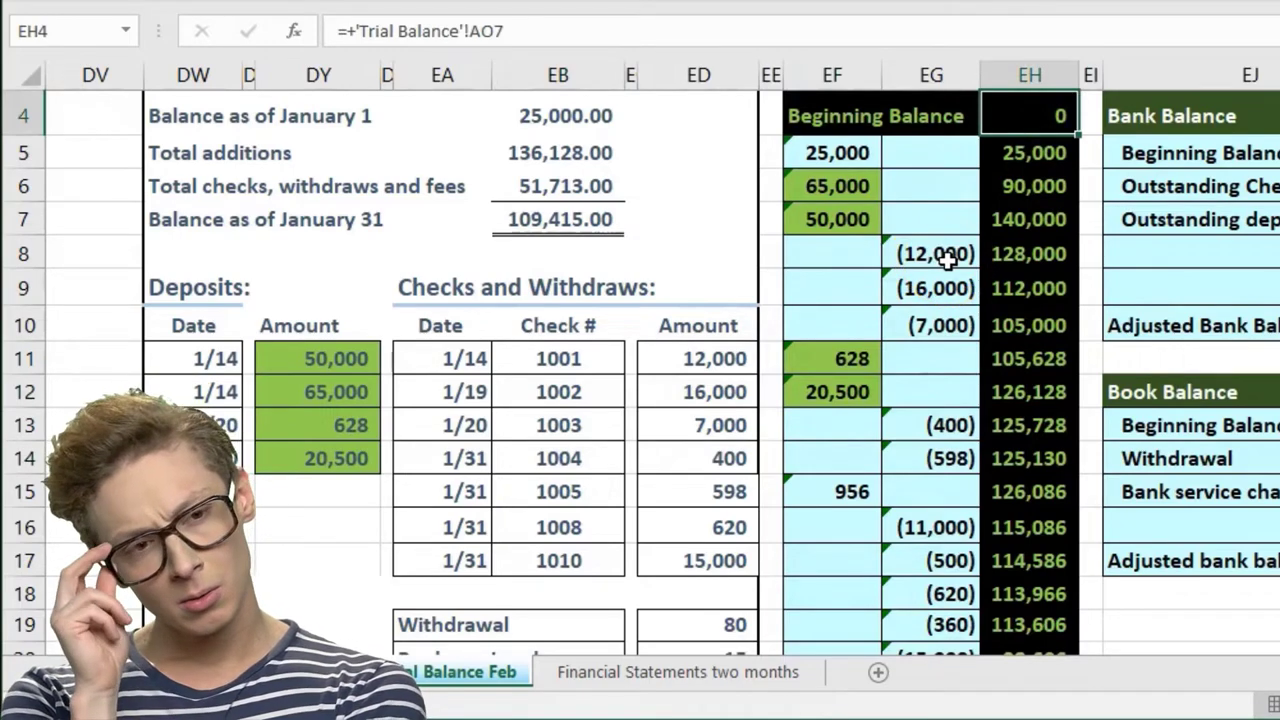
pyautogui.click(855, 155)
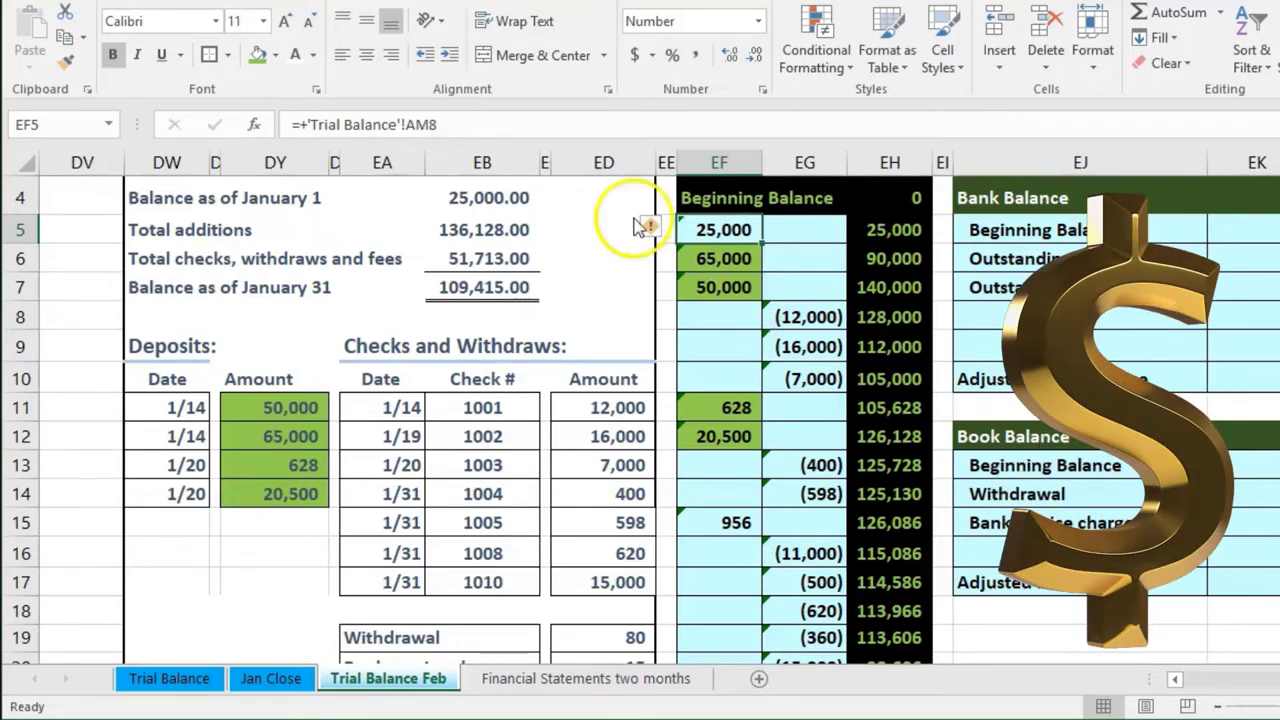
pyautogui.click(501, 198)
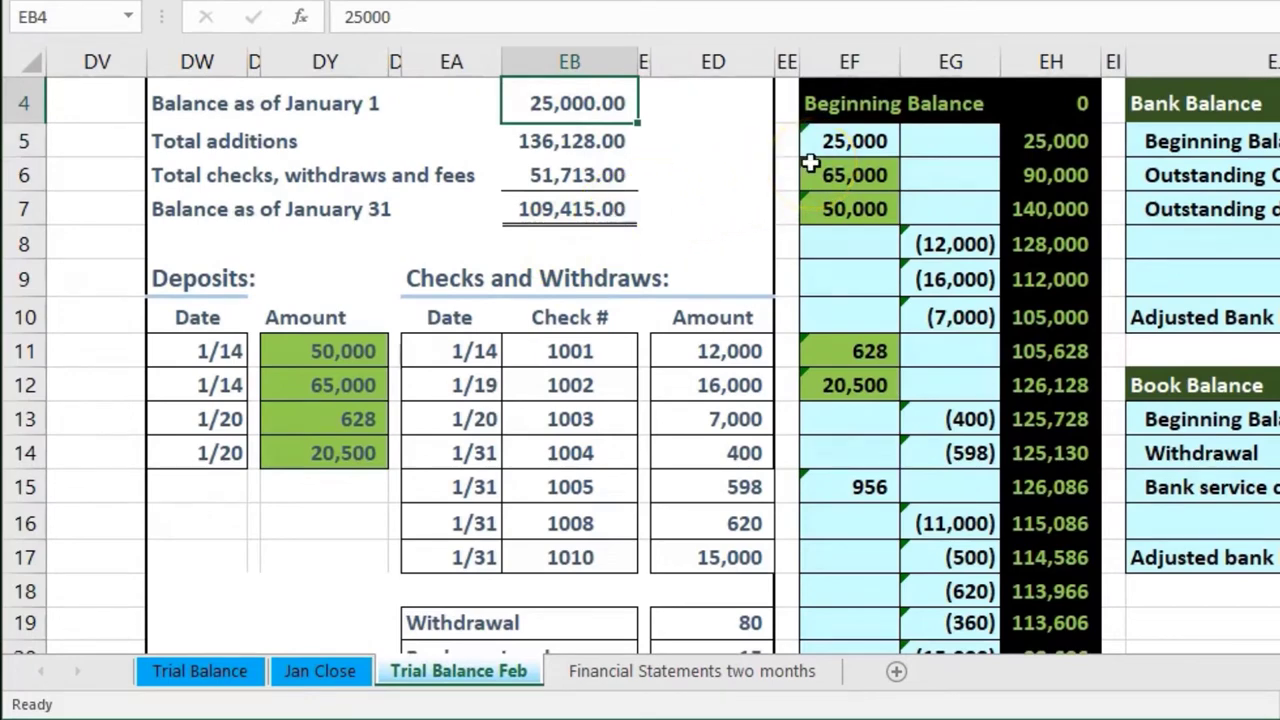
pyautogui.rightClick(583, 104)
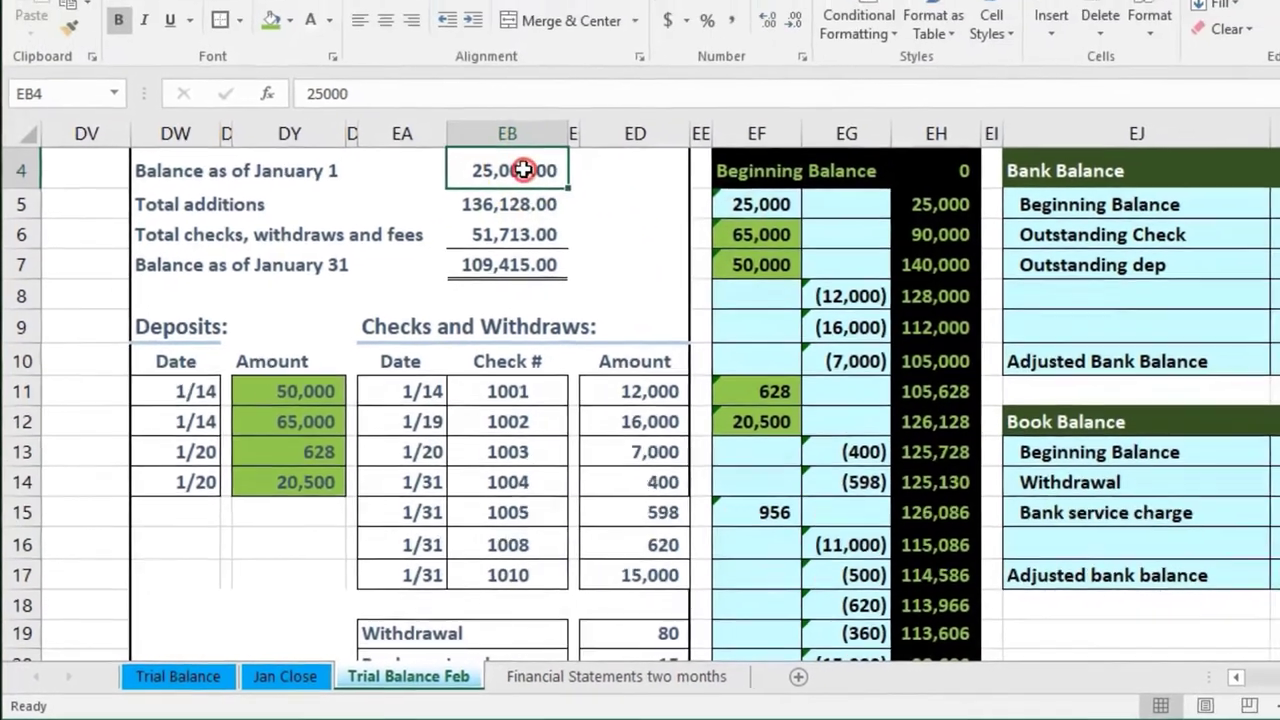
pyautogui.click(691, 64)
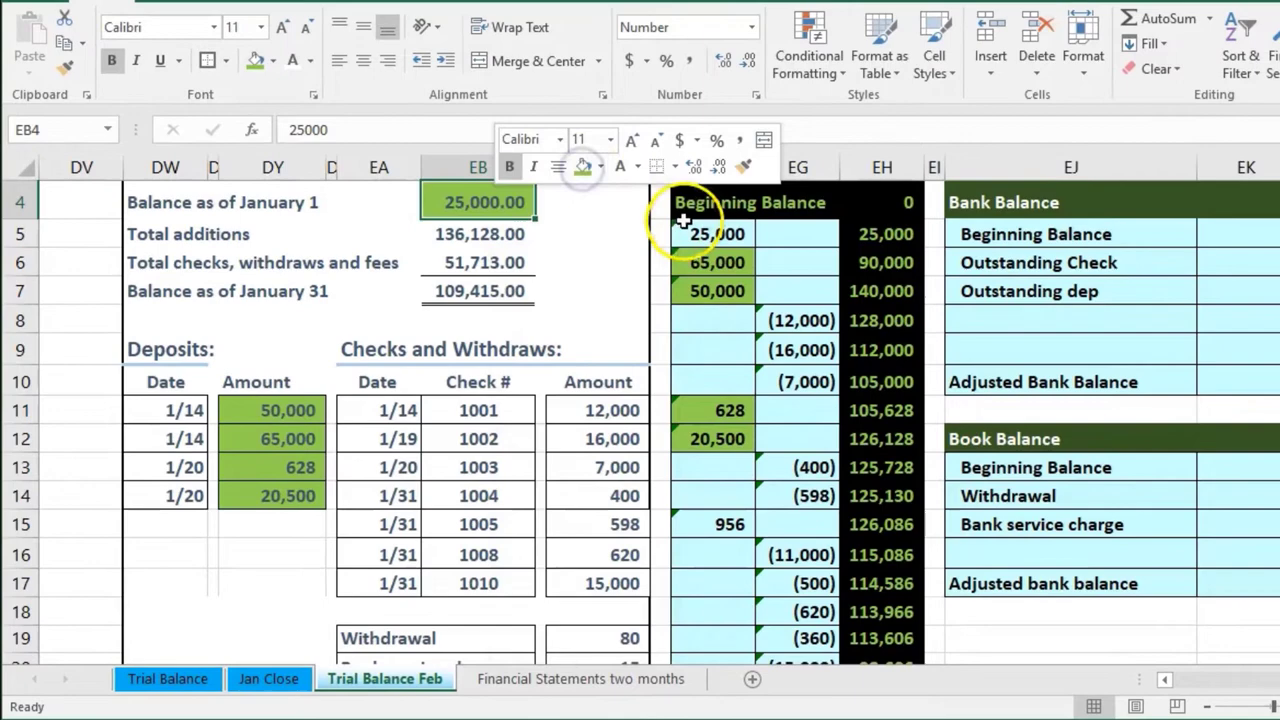
pyautogui.click(683, 222)
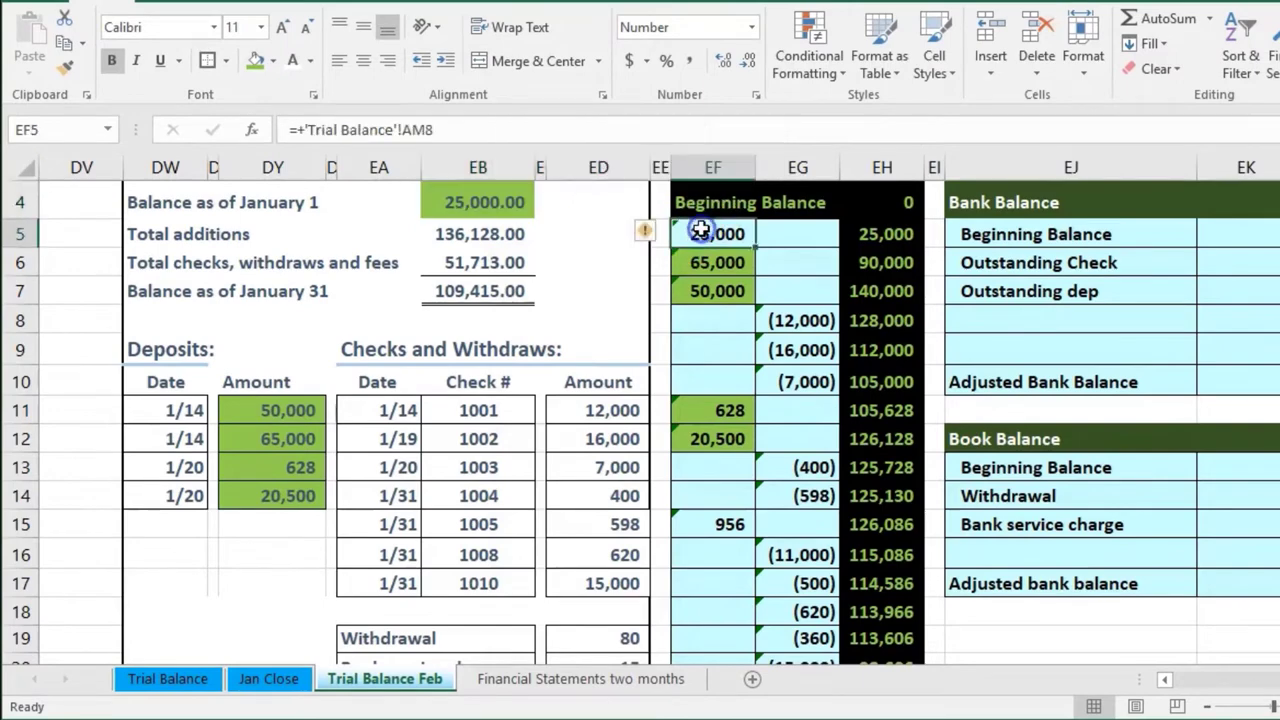
pyautogui.rightClick(703, 234)
pyautogui.click(787, 197)
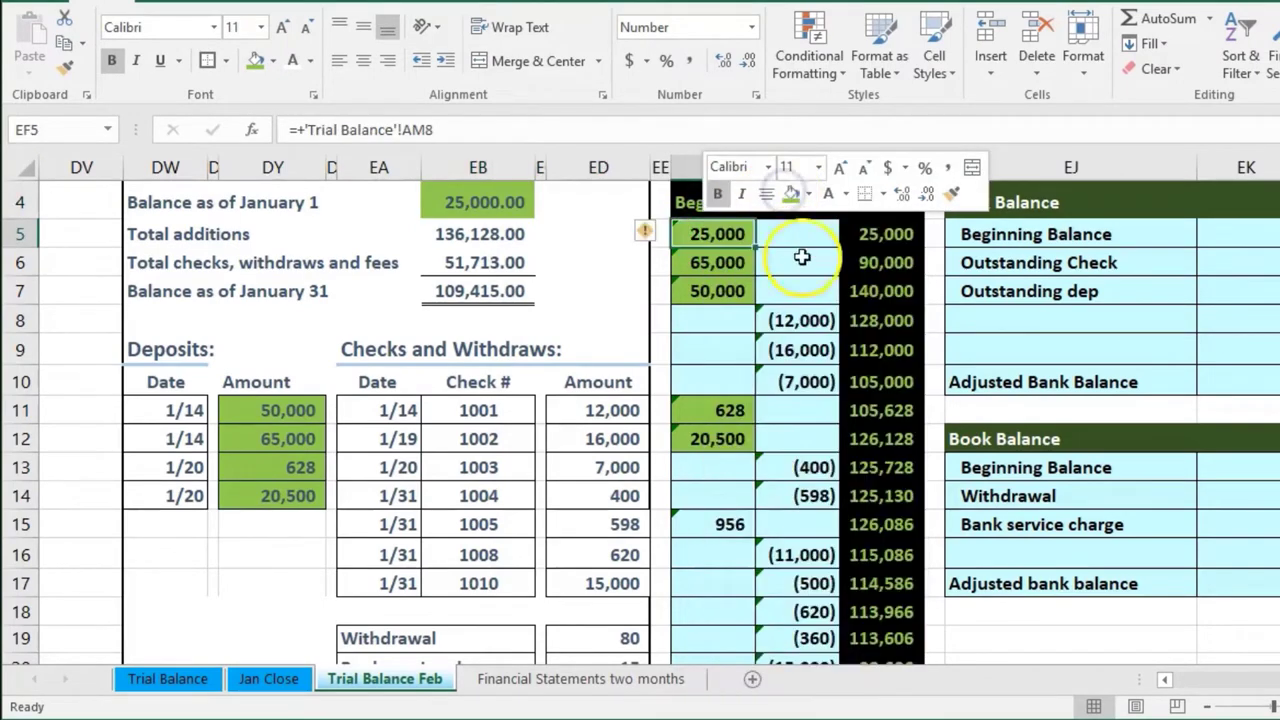
pyautogui.click(845, 317)
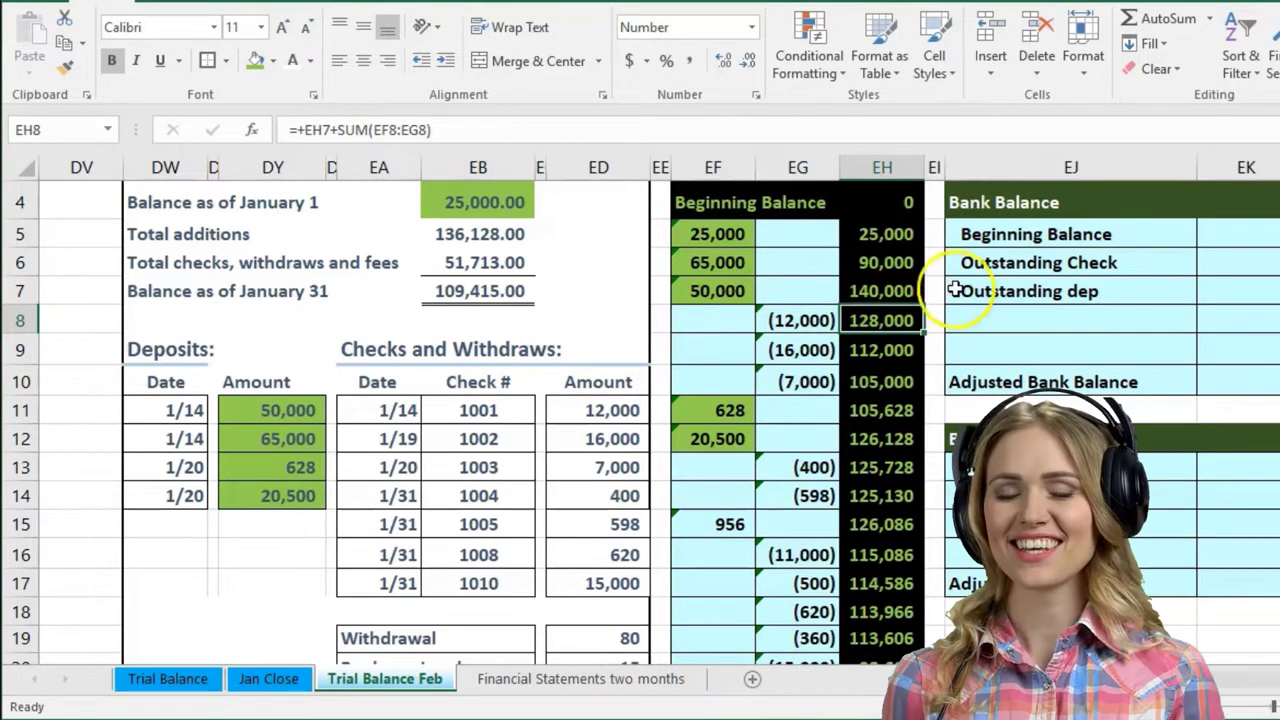
pyautogui.click(895, 233)
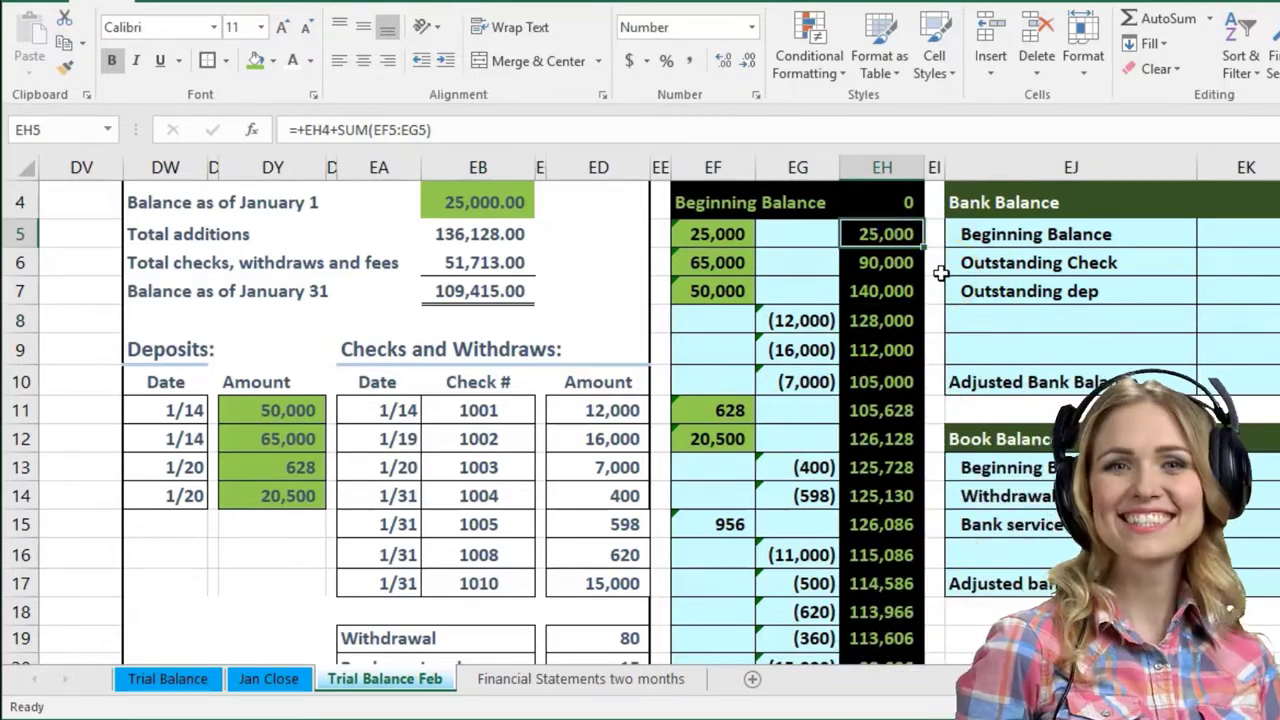
# Fill the 12,000 amount of check 1001 on the bank statement and the matching 12,000 Checking ledger credit with light green.
pyautogui.click(640, 410)
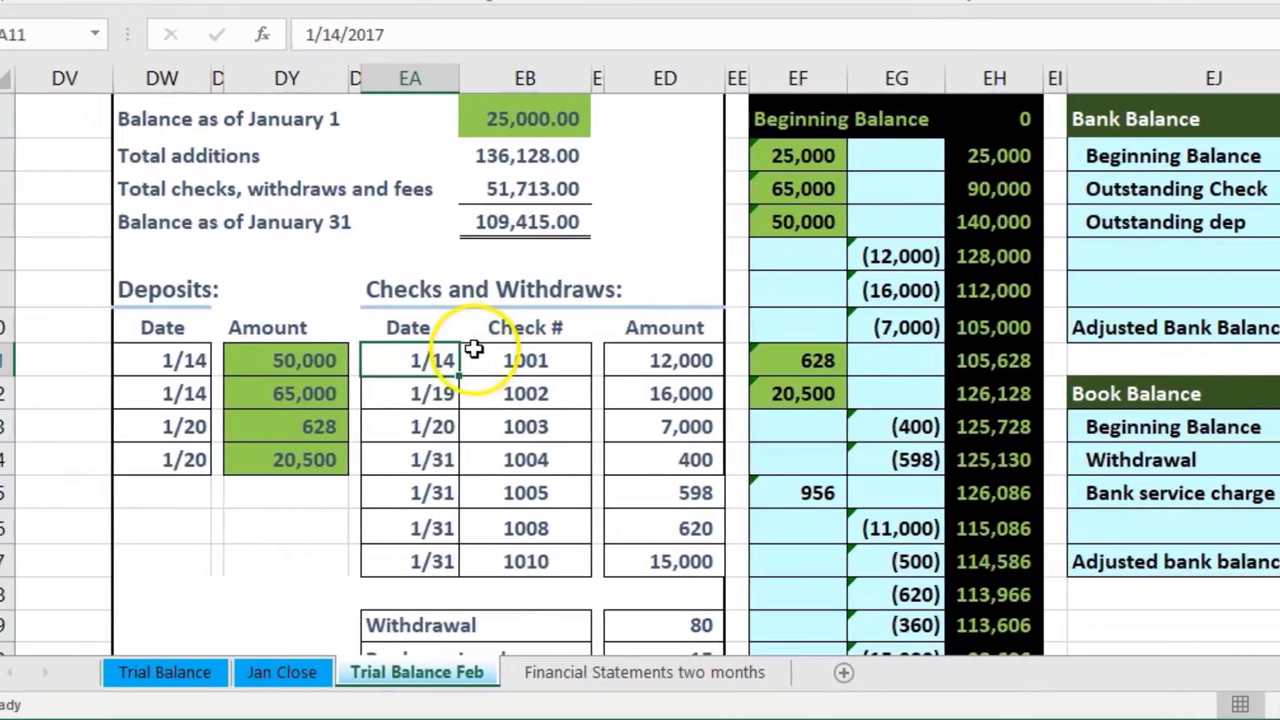
pyautogui.click(531, 355)
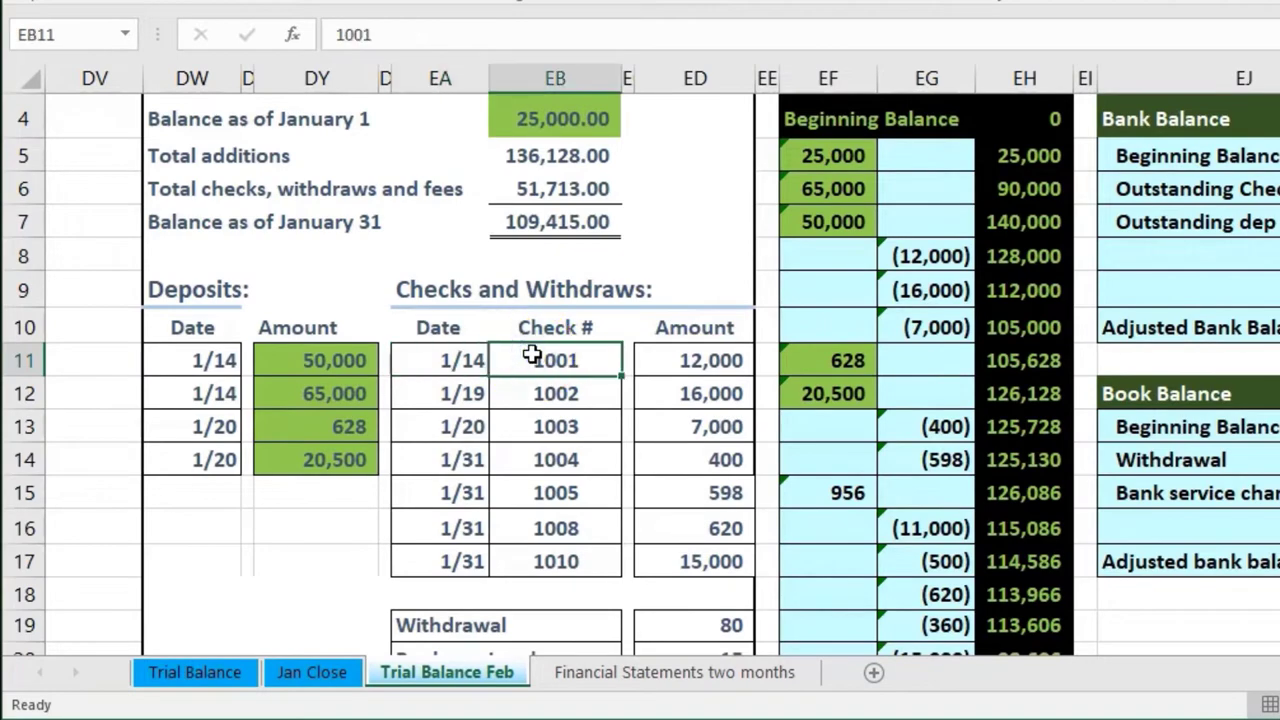
pyautogui.click(665, 358)
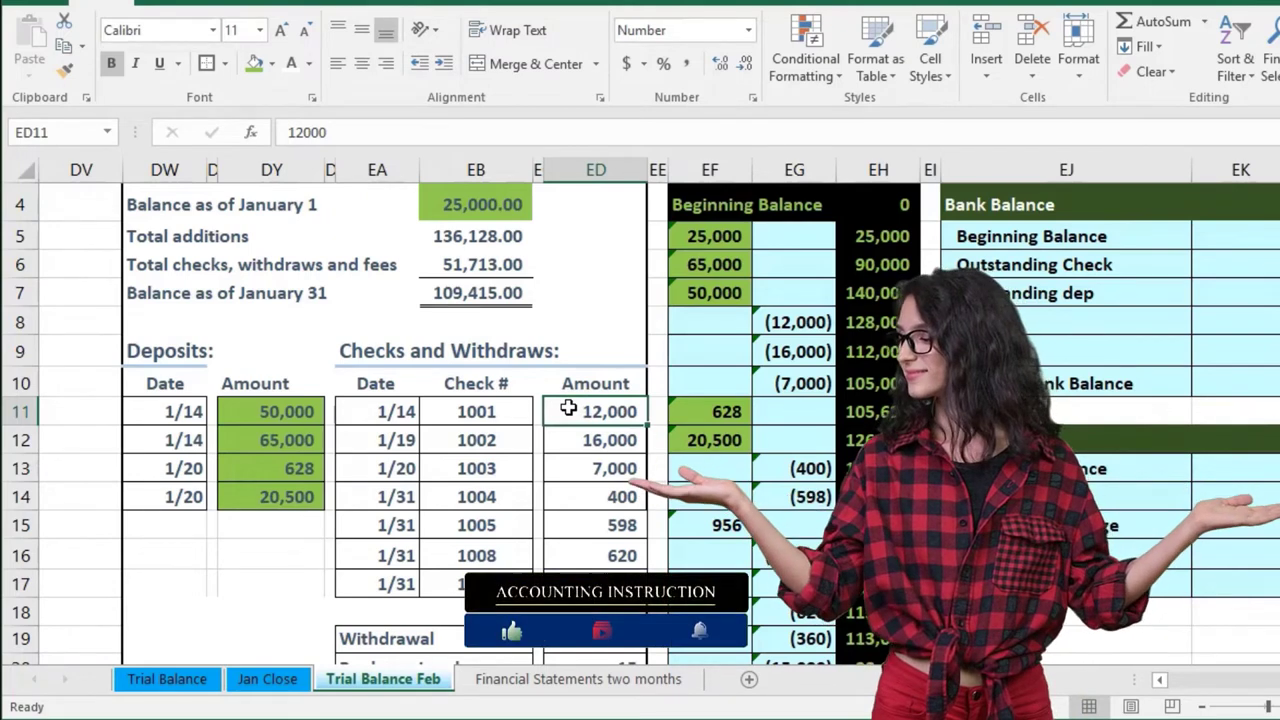
pyautogui.rightClick(568, 410)
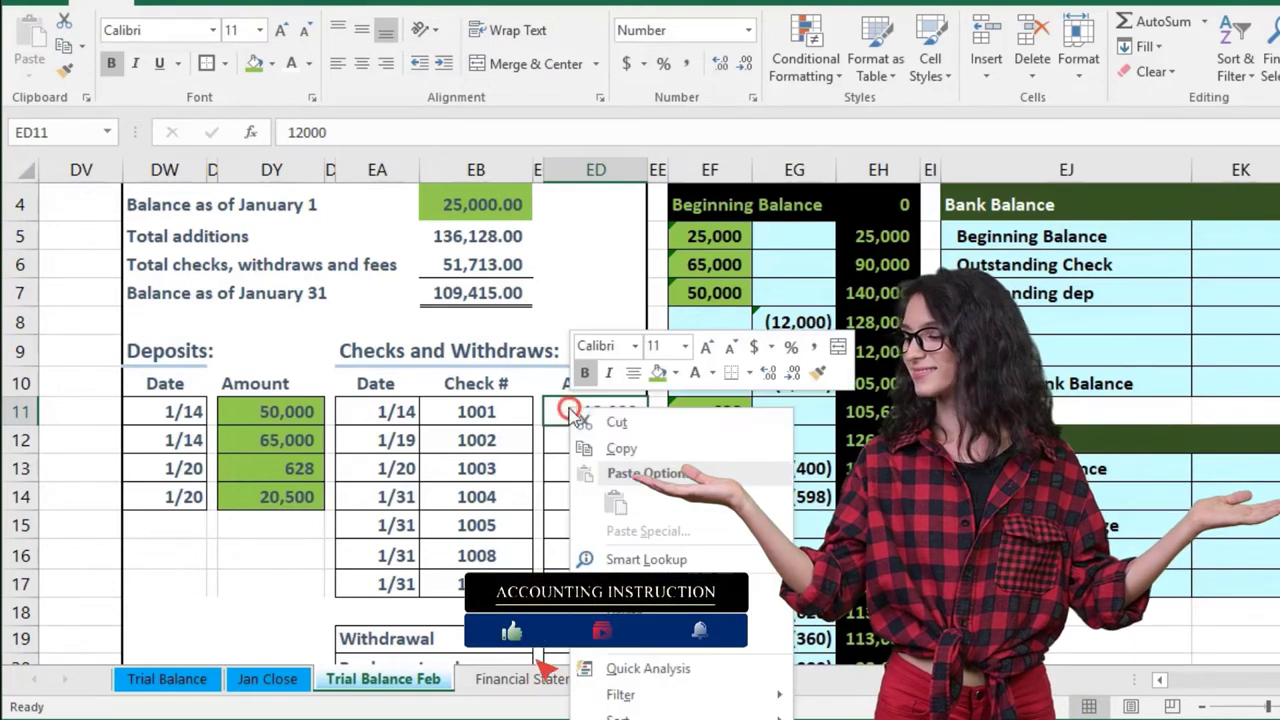
pyautogui.click(657, 374)
pyautogui.click(779, 316)
pyautogui.rightClick(780, 320)
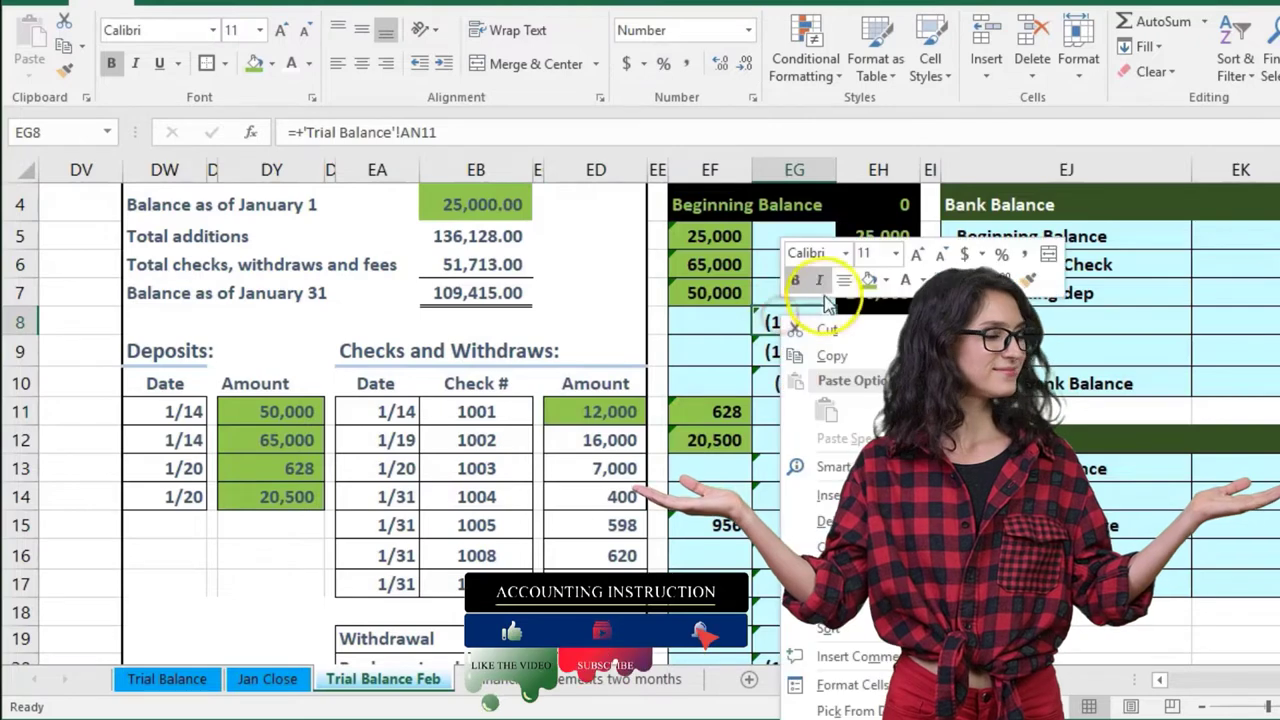
pyautogui.click(858, 277)
# Mark the 16,000 amount of check 1002 and its matching Checking ledger credit with the same light green fill.
pyautogui.click(591, 437)
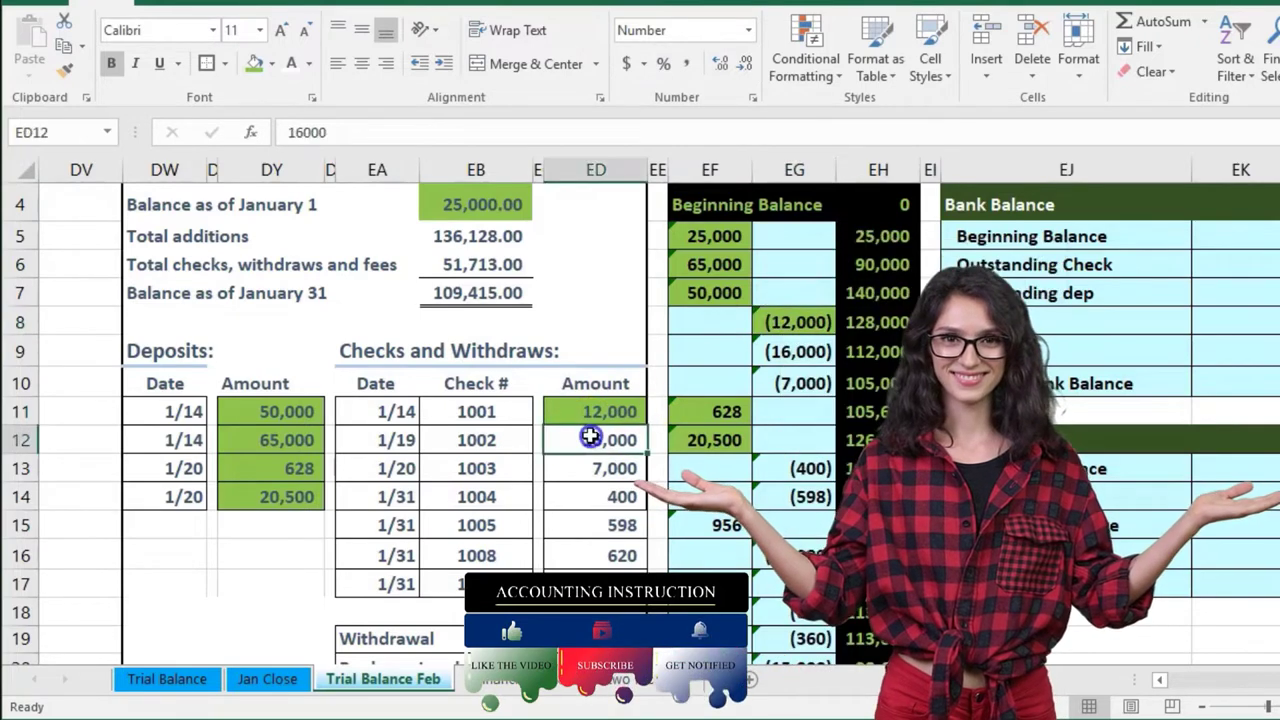
pyautogui.rightClick(585, 440)
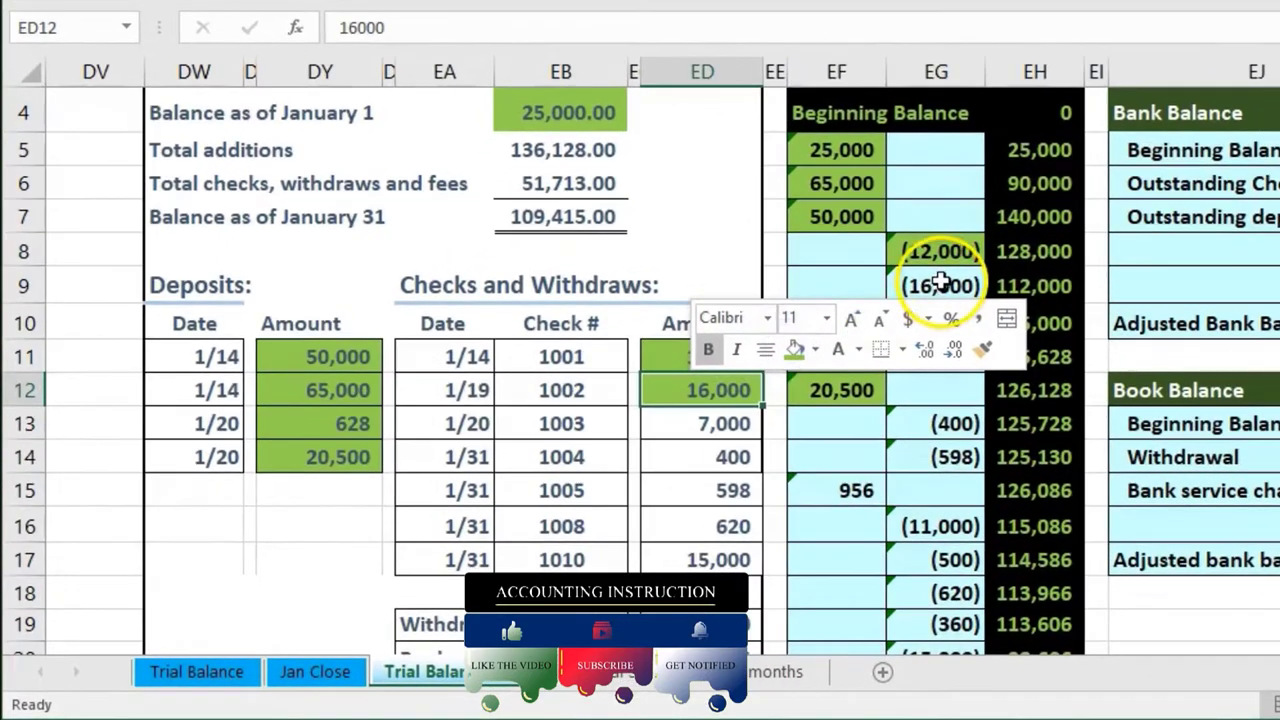
pyautogui.click(941, 283)
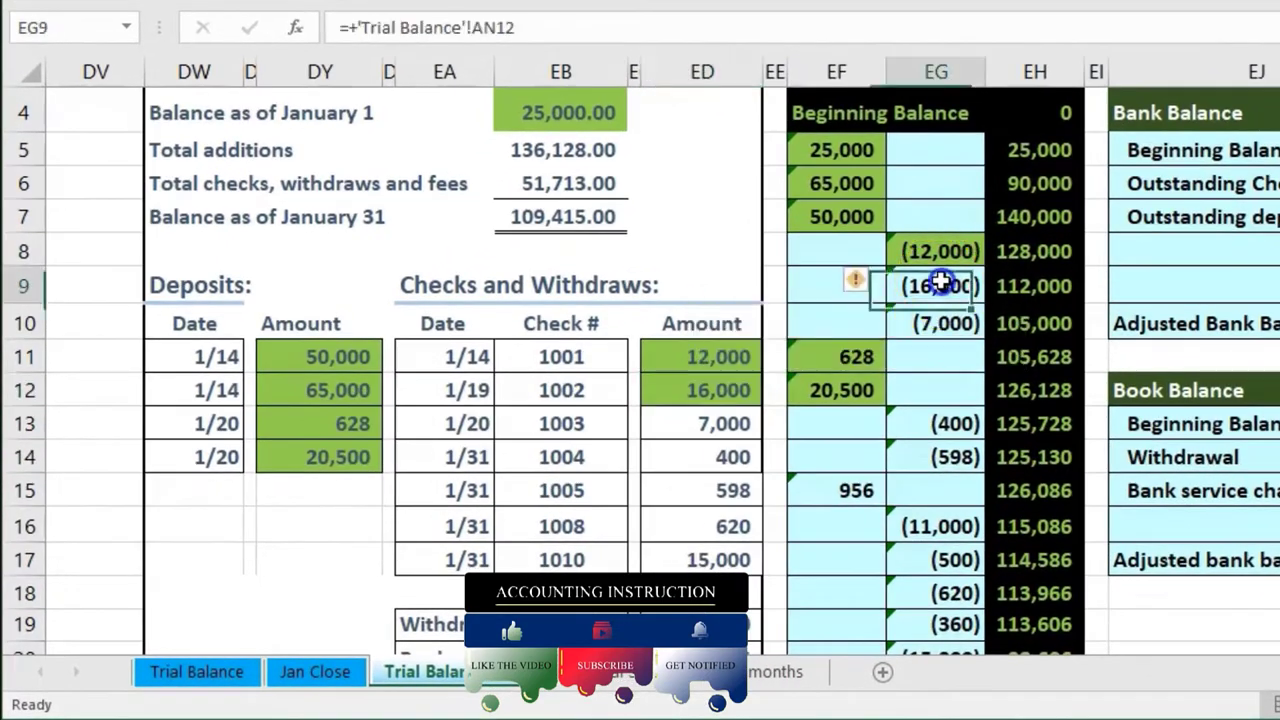
pyautogui.rightClick(941, 283)
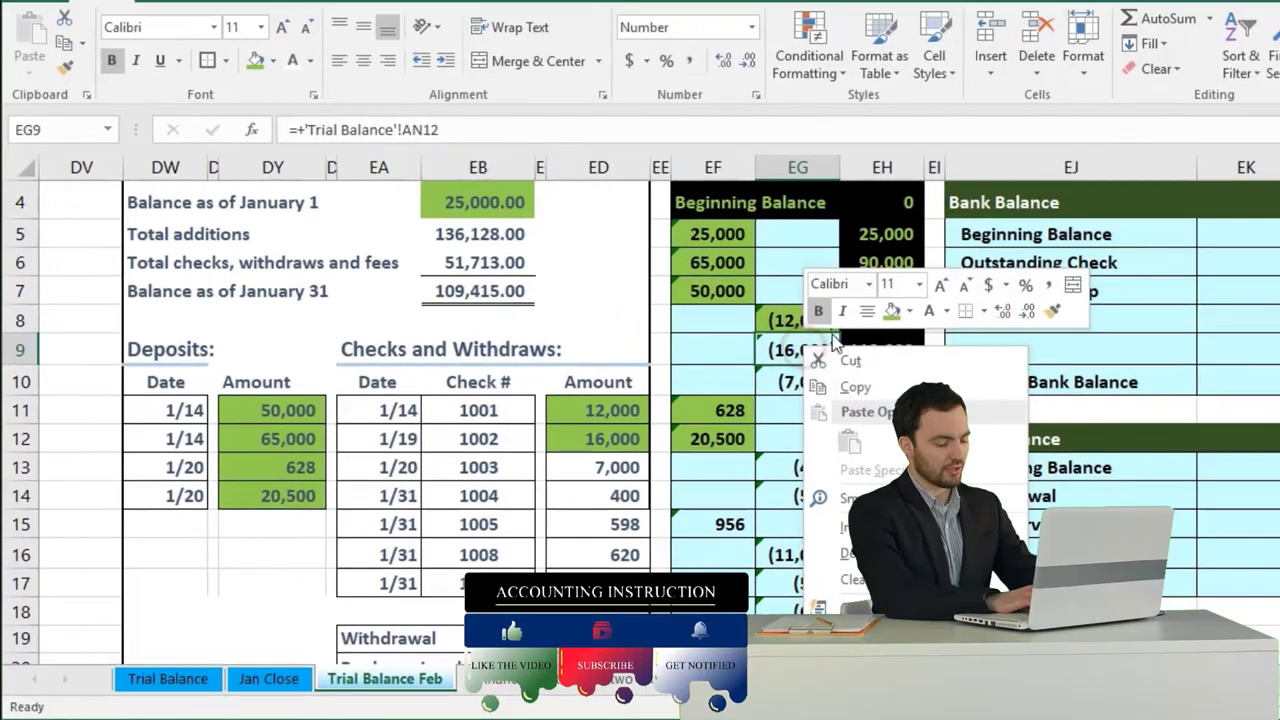
pyautogui.click(893, 311)
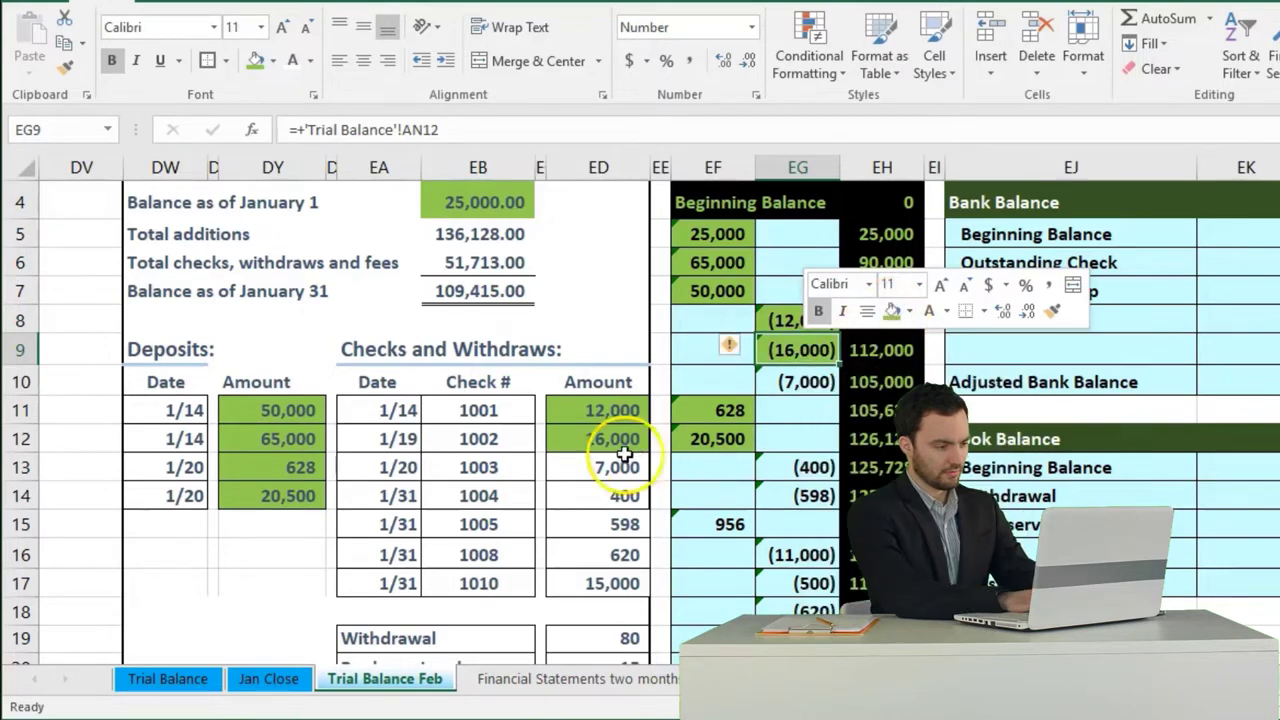
# Fill the 7,000 amount of check 1003 on the bank statement and the matching 7,000 Checking ledger credit with light green.
pyautogui.click(568, 462)
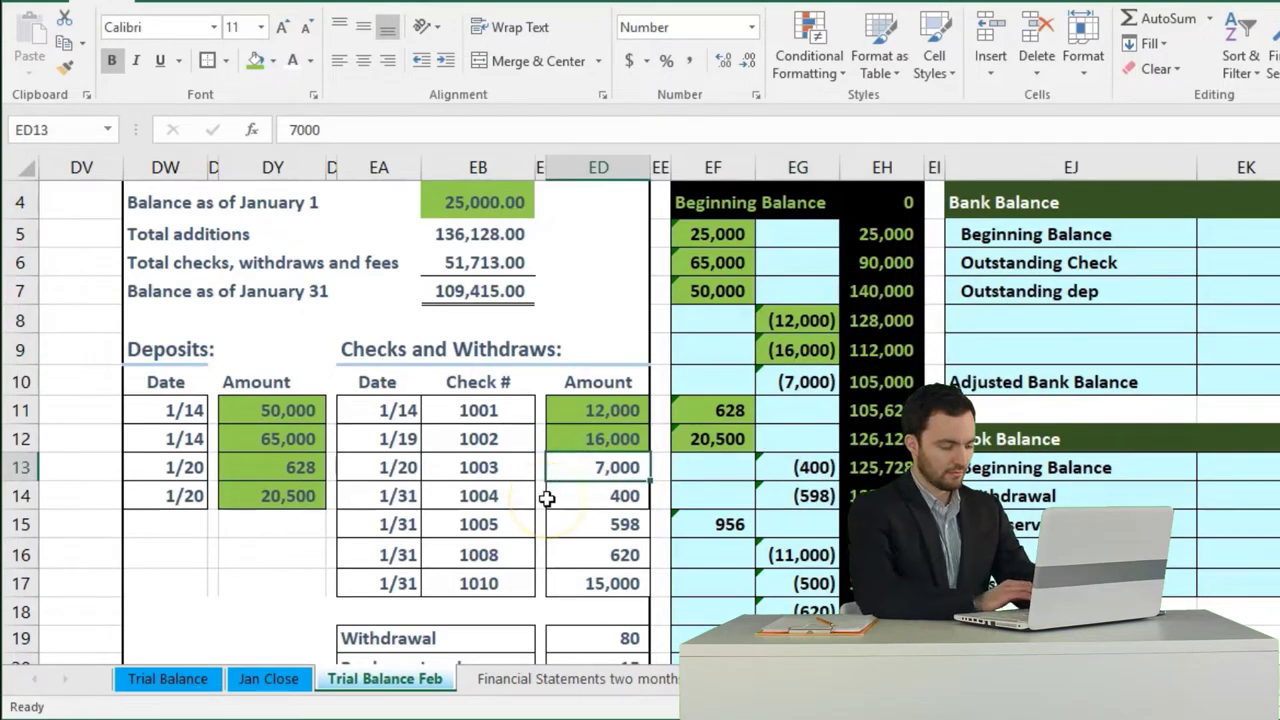
pyautogui.rightClick(566, 469)
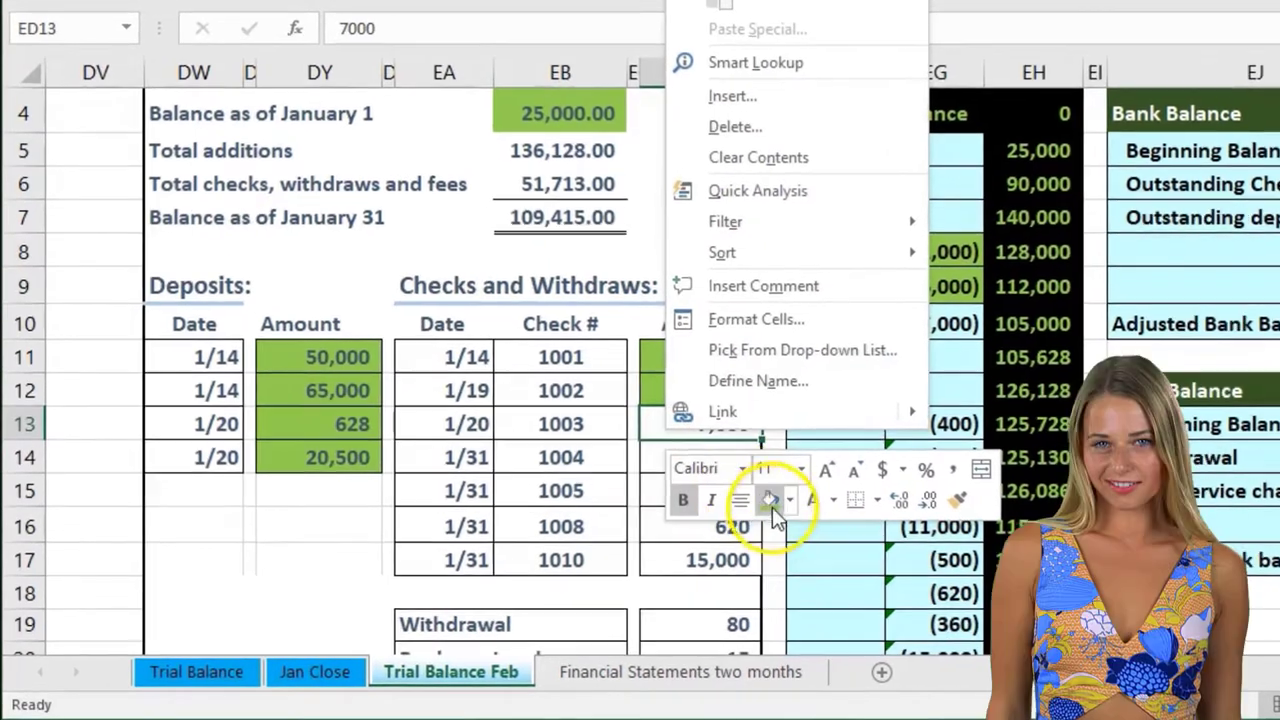
pyautogui.click(658, 538)
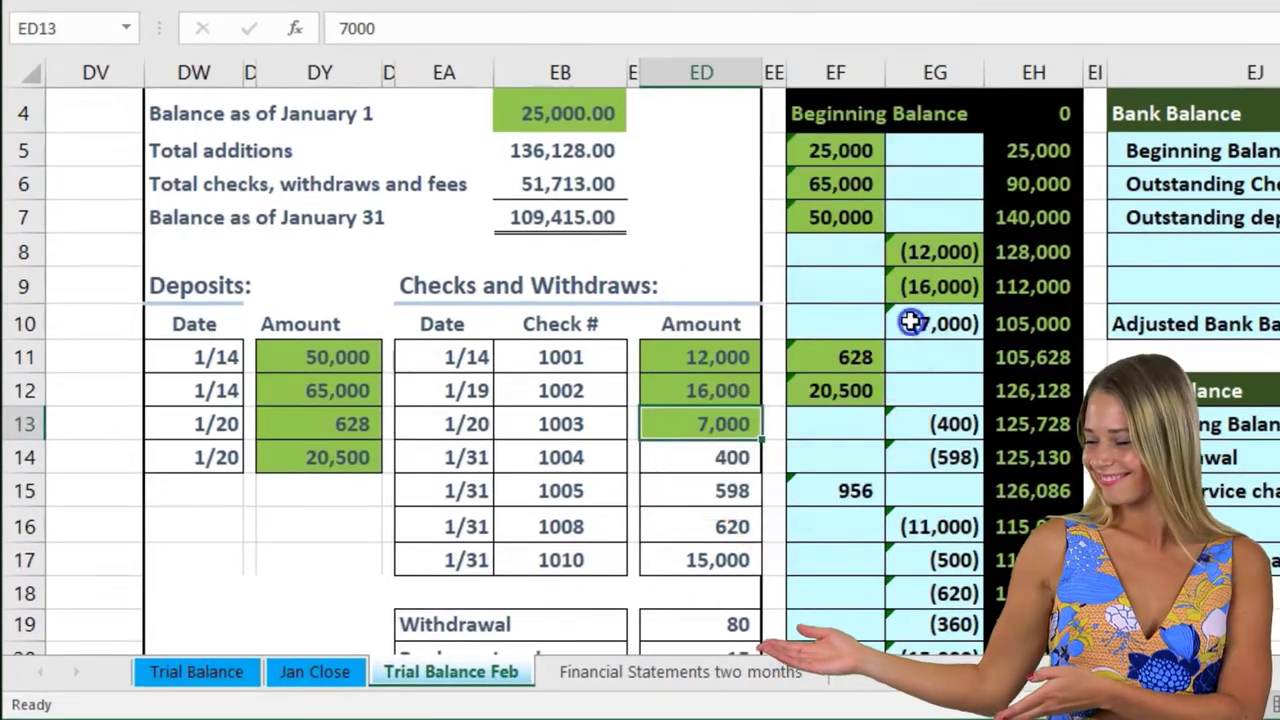
pyautogui.rightClick(912, 322)
pyautogui.click(1016, 283)
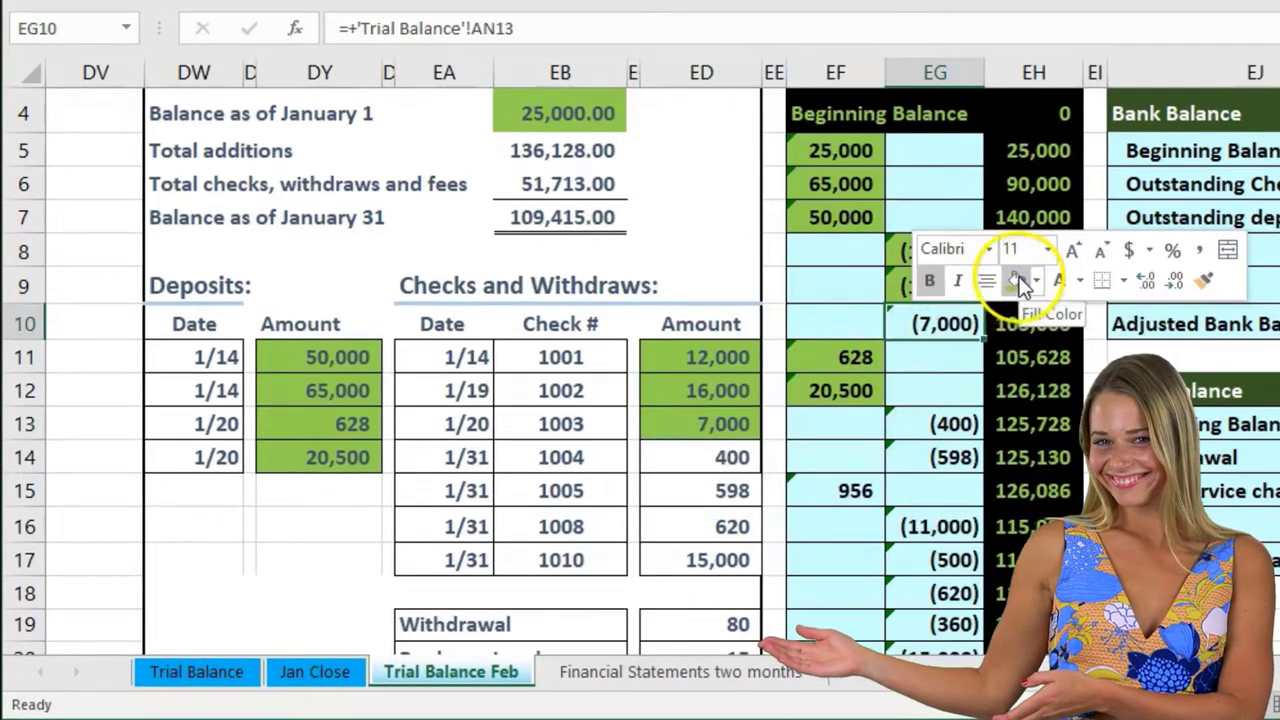
# Mark the 400 amount of check 1004 and the matching 400 credit in the Checking ledger with light green fill.
pyautogui.click(690, 452)
pyautogui.rightClick(694, 453)
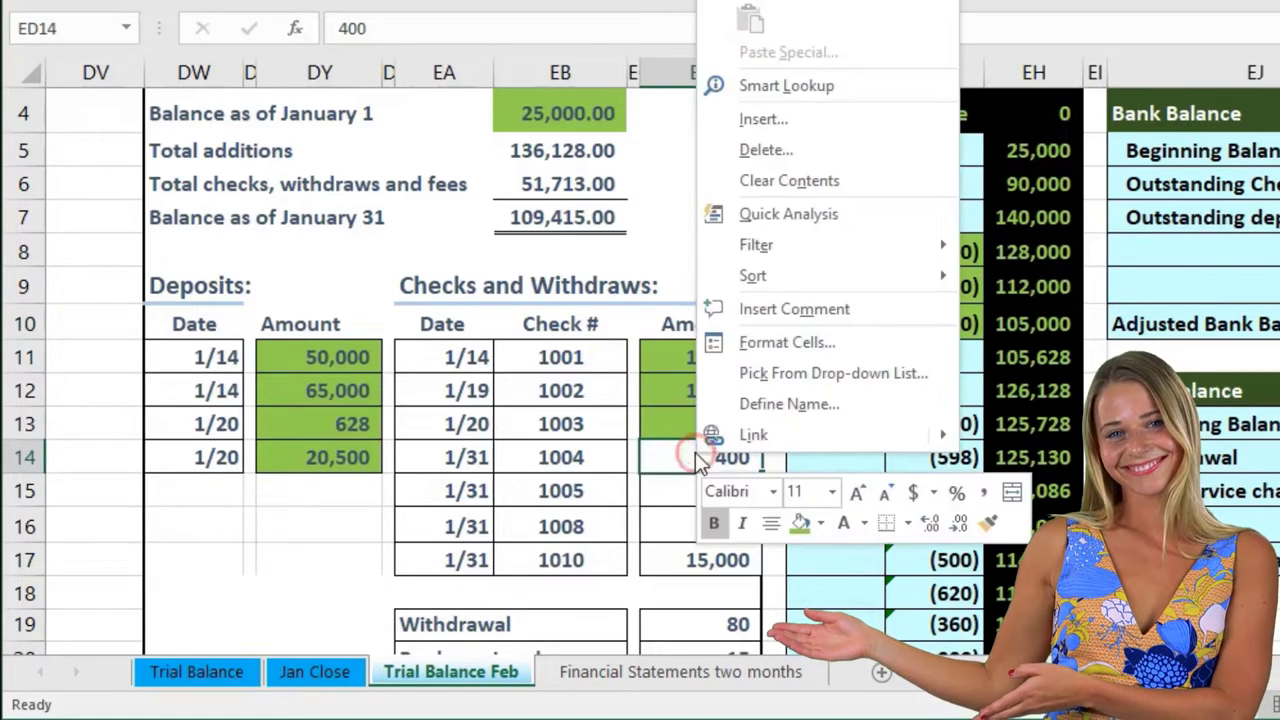
pyautogui.click(794, 528)
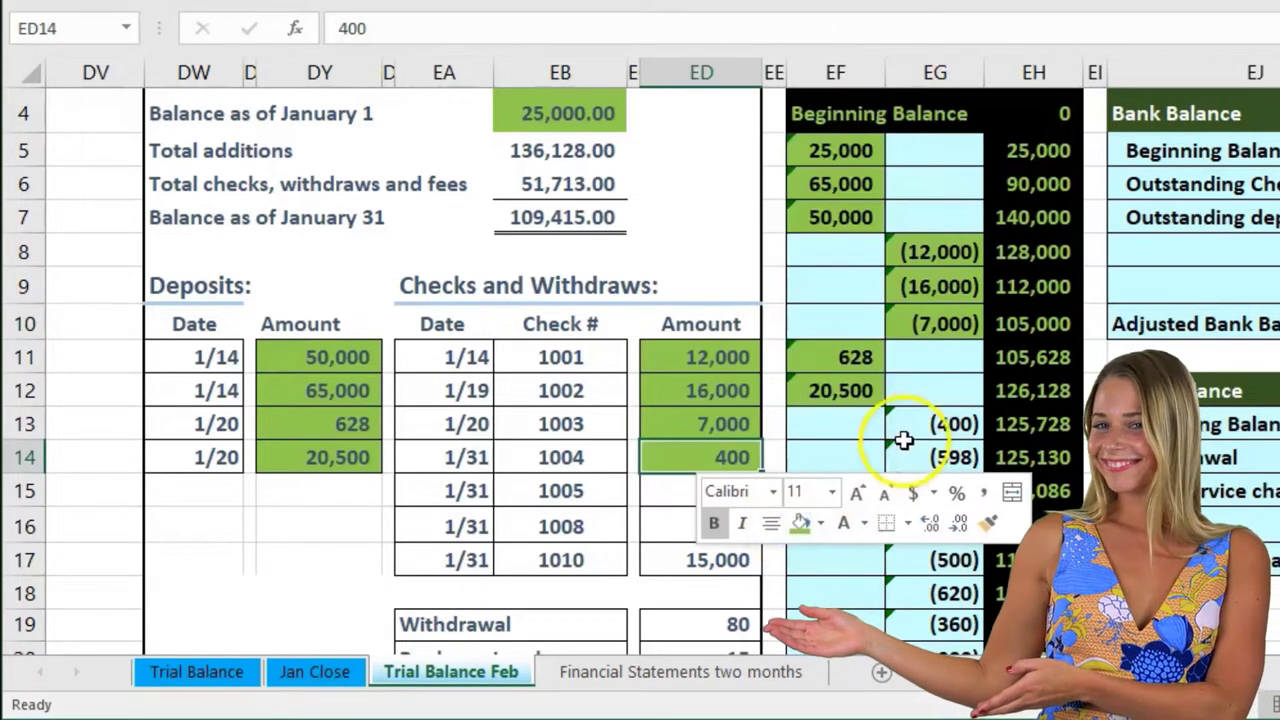
pyautogui.click(908, 428)
pyautogui.rightClick(912, 426)
pyautogui.click(907, 520)
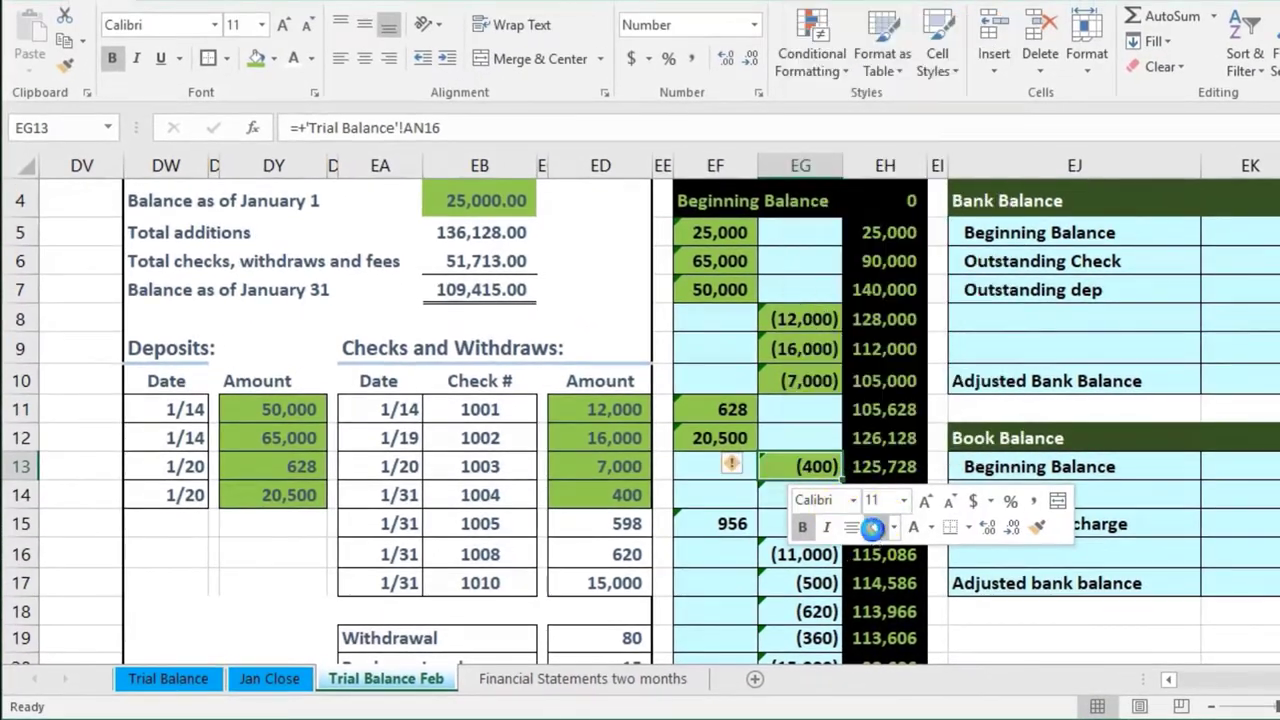
# Fill the 598 amount of check 1005 on the bank statement and the matching 598 Checking ledger credit with light green.
pyautogui.click(587, 535)
pyautogui.rightClick(583, 533)
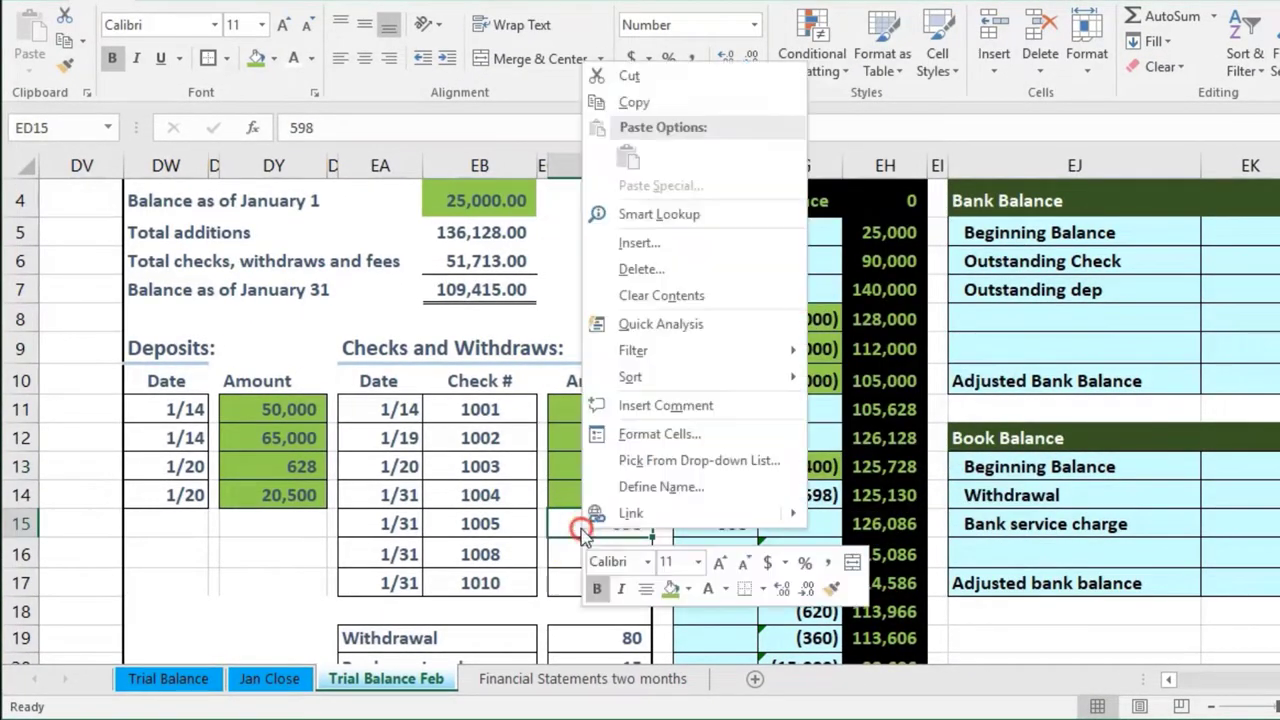
pyautogui.click(668, 588)
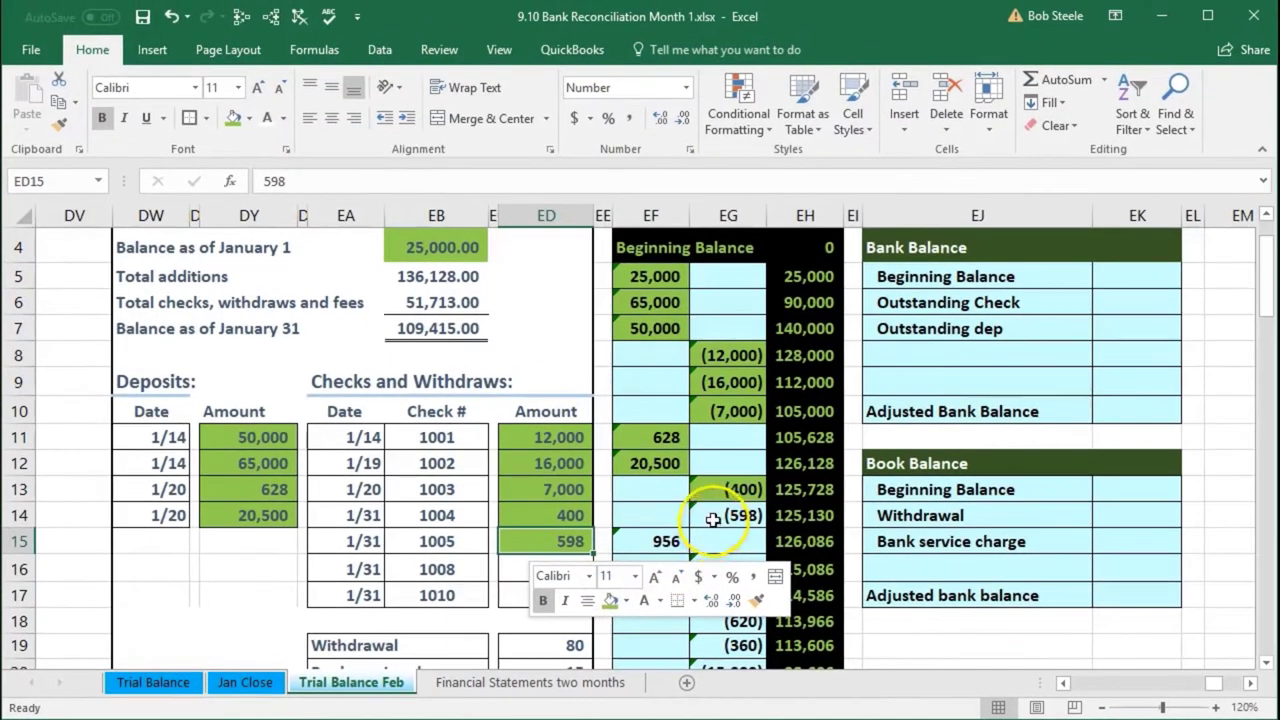
pyautogui.click(784, 499)
pyautogui.rightClick(713, 518)
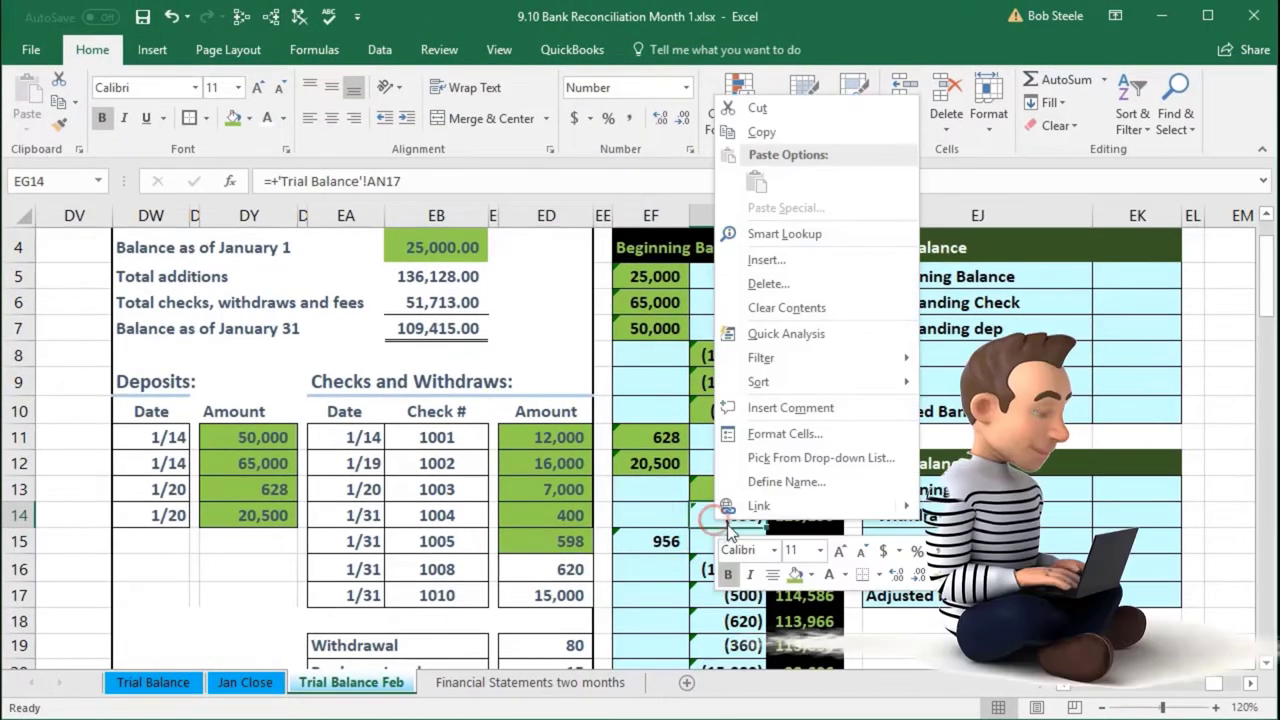
pyautogui.click(792, 575)
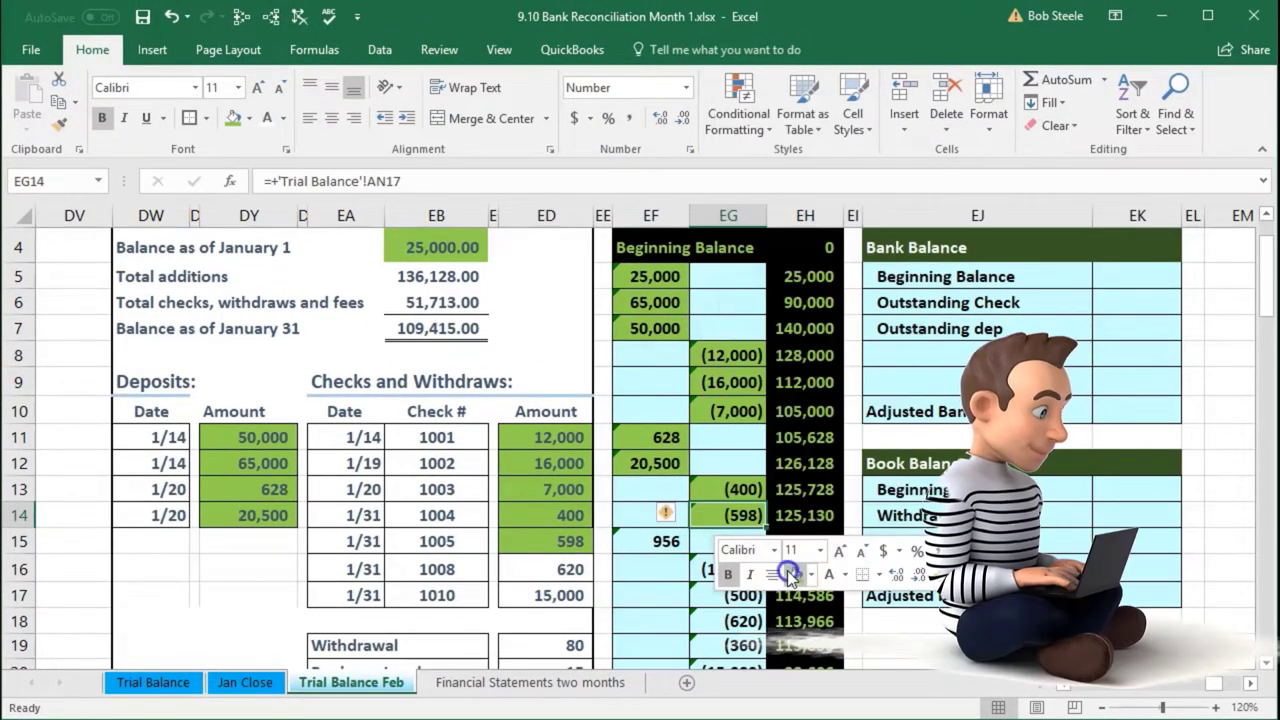
# Fill the 620 amount of check 1008 on the bank statement and the matching 620 credit in the Checking ledger with light green.
pyautogui.click(539, 574)
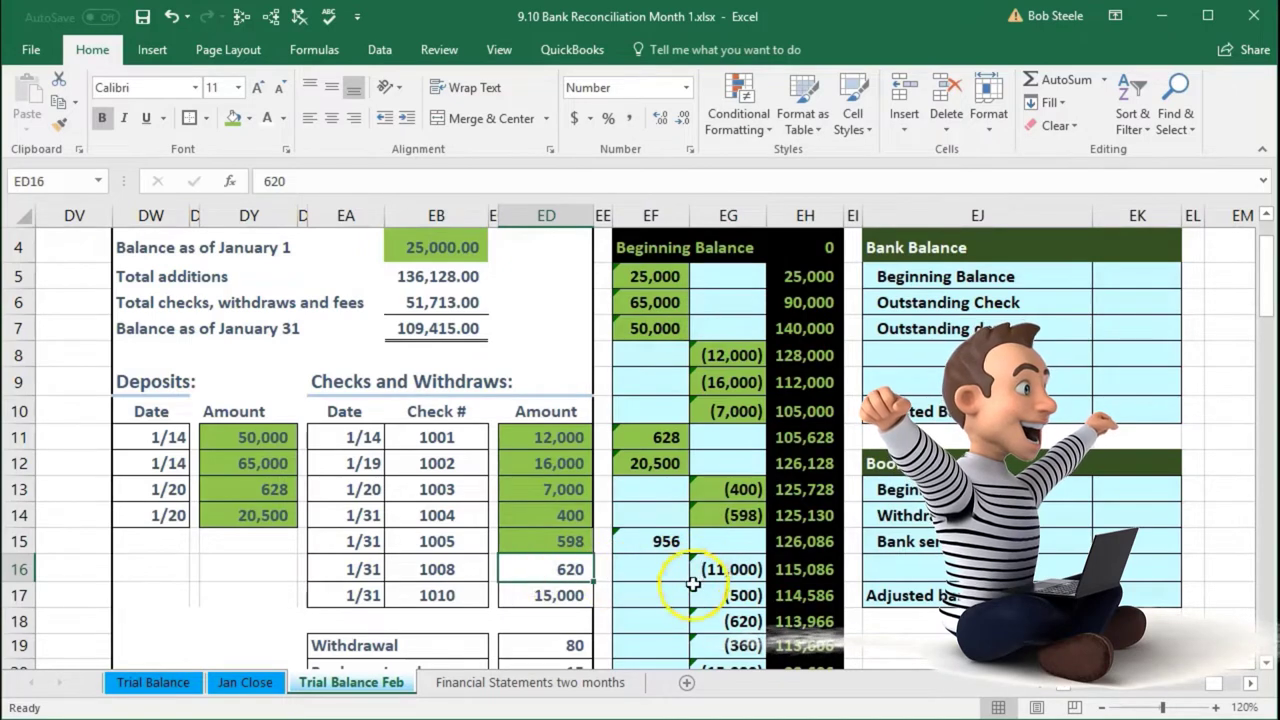
pyautogui.rightClick(553, 570)
pyautogui.click(632, 625)
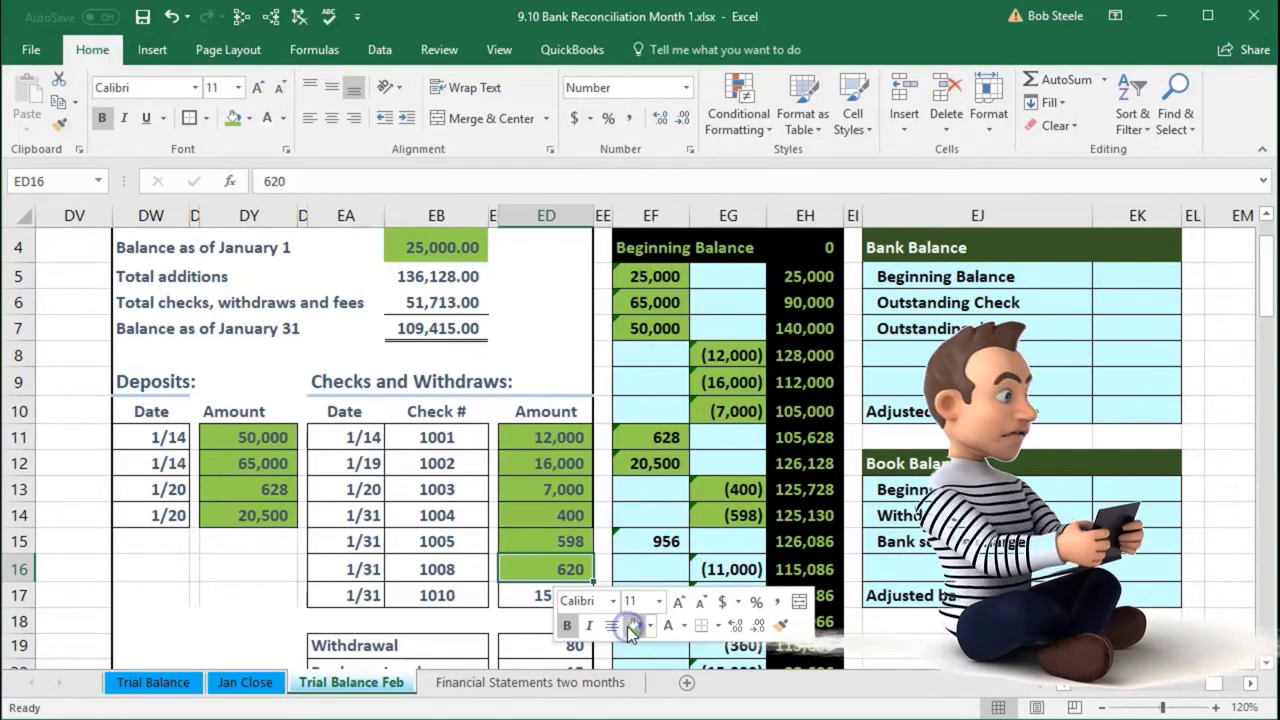
pyautogui.click(660, 620)
pyautogui.click(706, 623)
pyautogui.rightClick(706, 623)
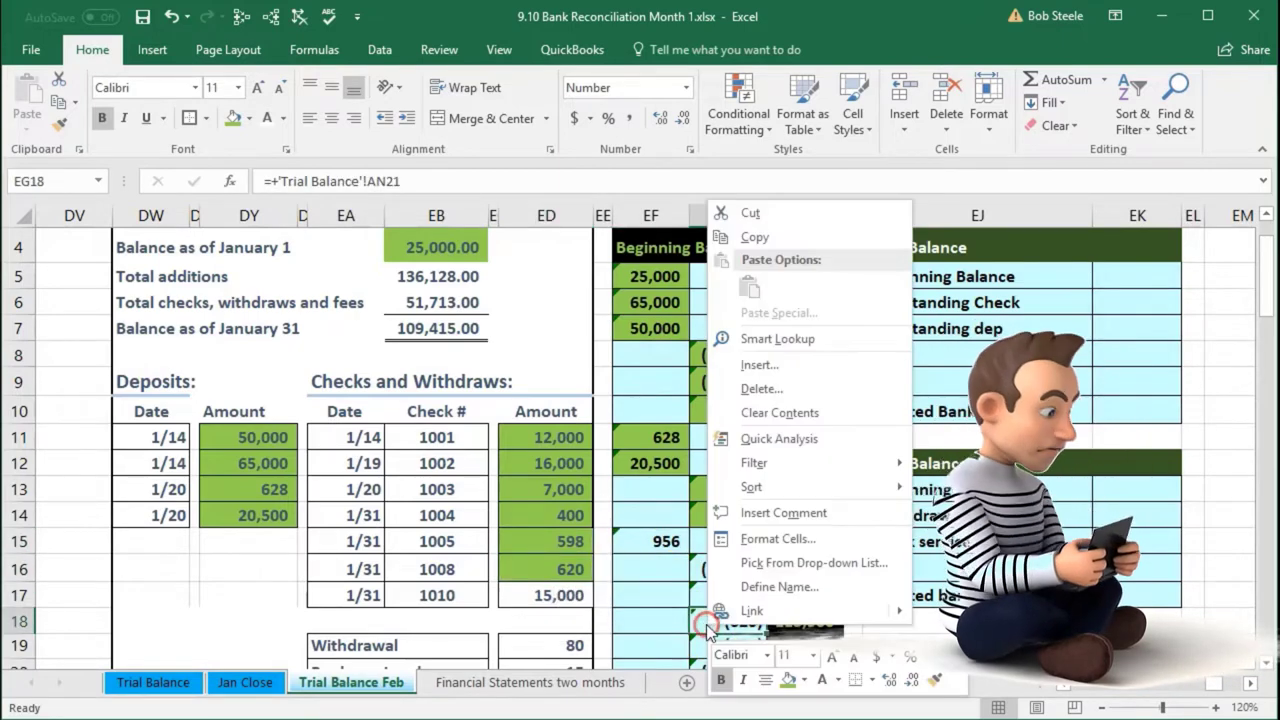
pyautogui.click(787, 680)
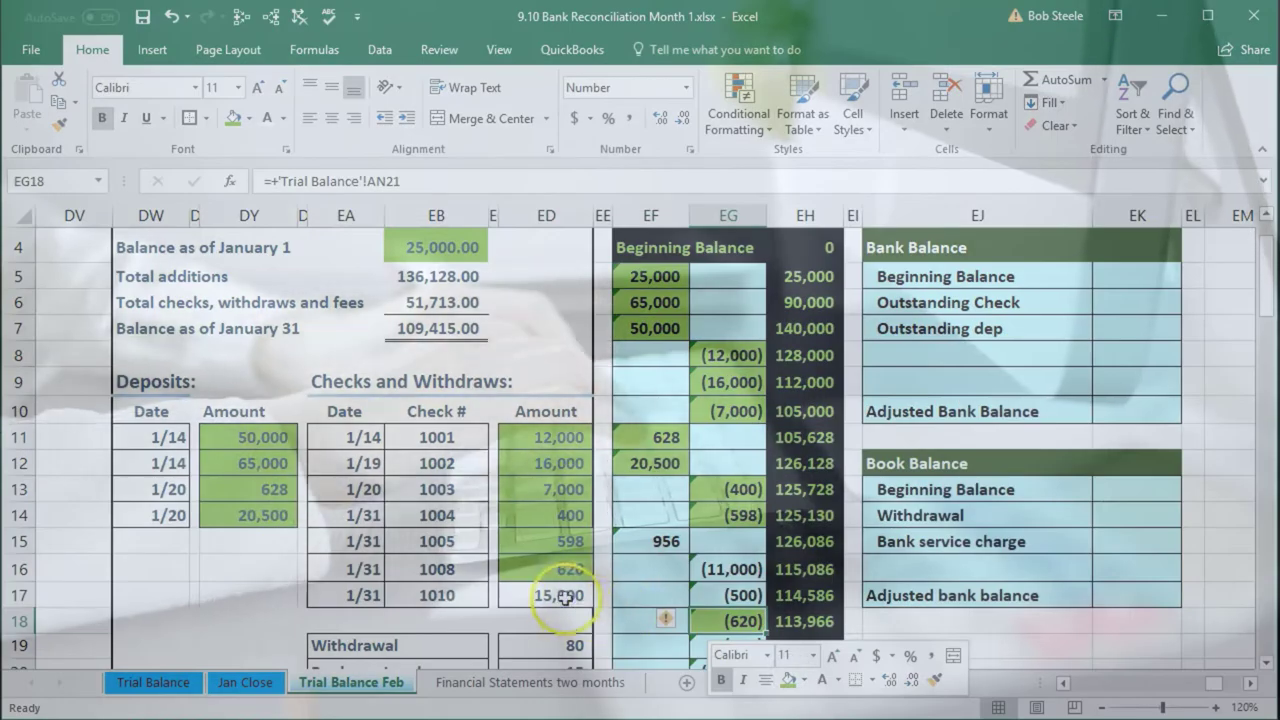
# Fill the 15,000 amount of check 1010 on the bank statement and the matching 15,000 Checking ledger credit with light green.
pyautogui.click(562, 592)
pyautogui.scroll(-1, 553, 554)
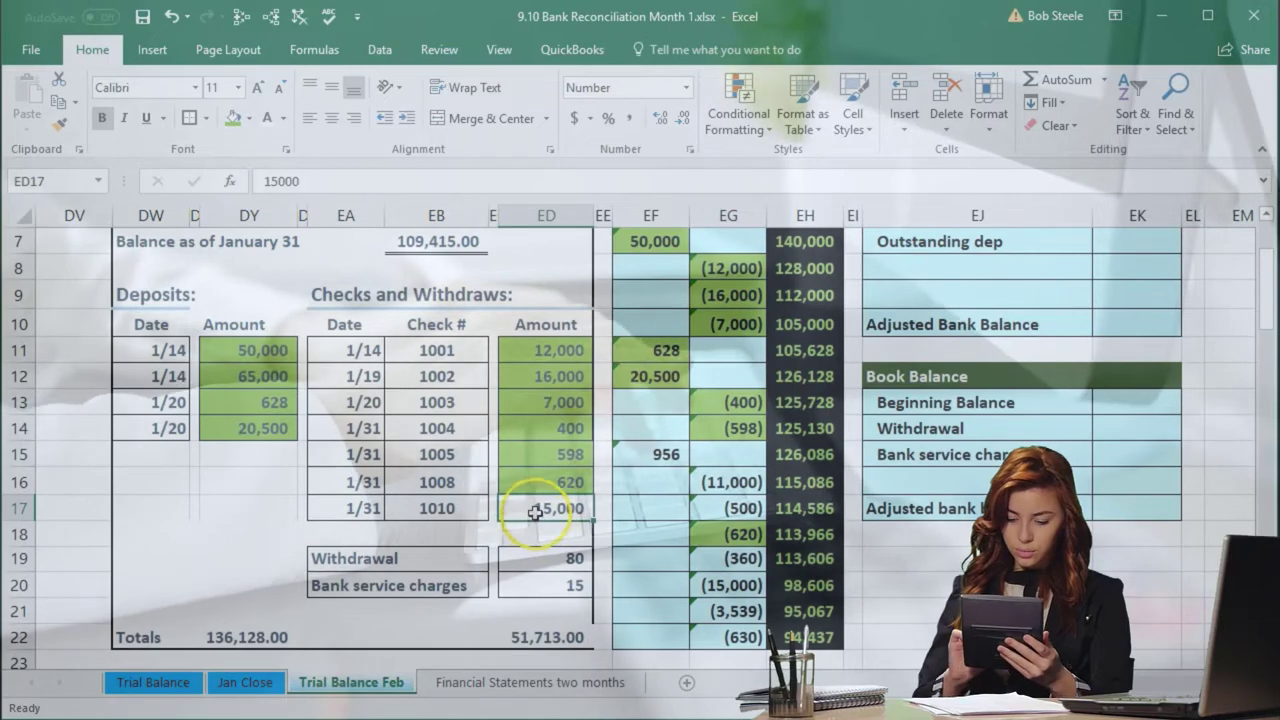
pyautogui.rightClick(536, 512)
pyautogui.click(615, 570)
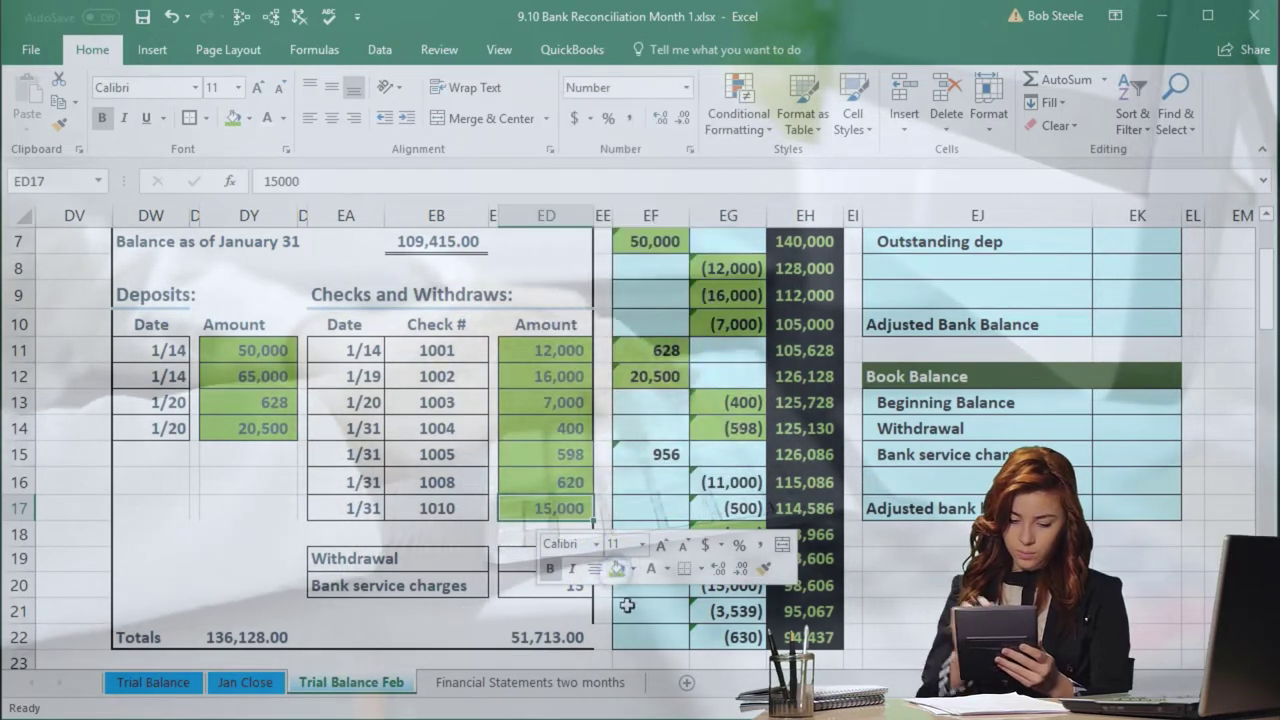
pyautogui.rightClick(770, 613)
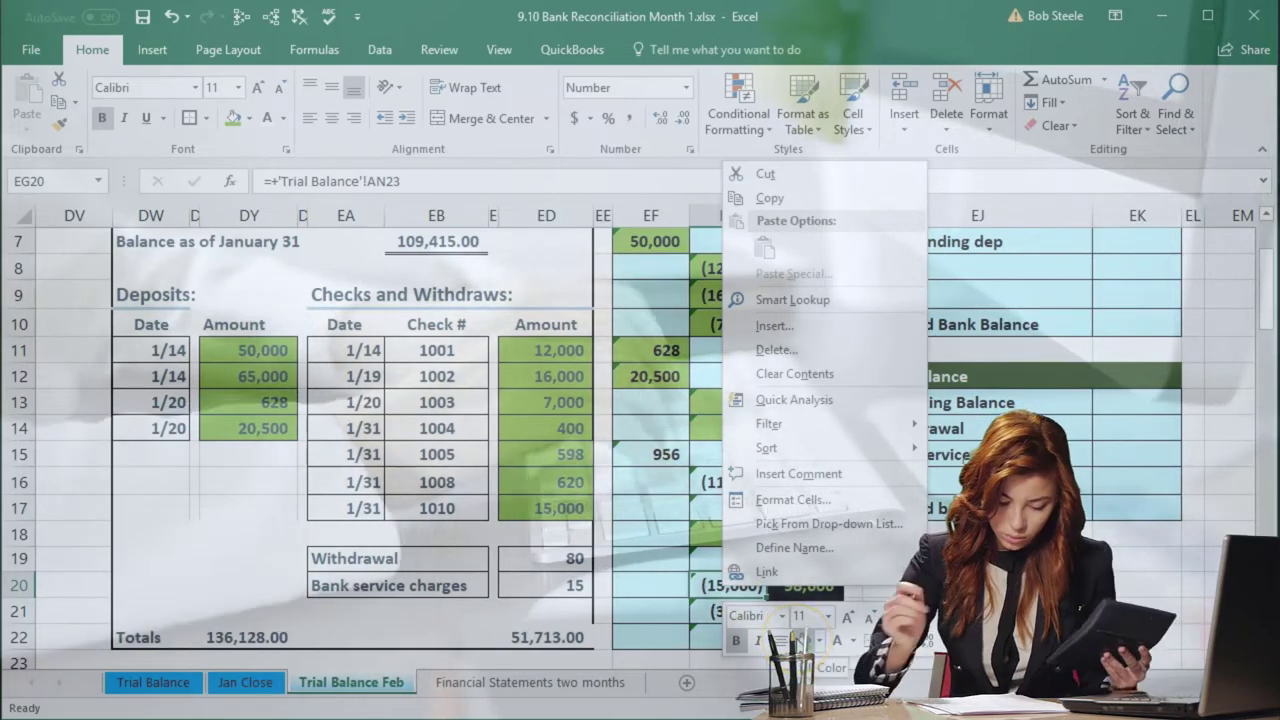
pyautogui.click(797, 639)
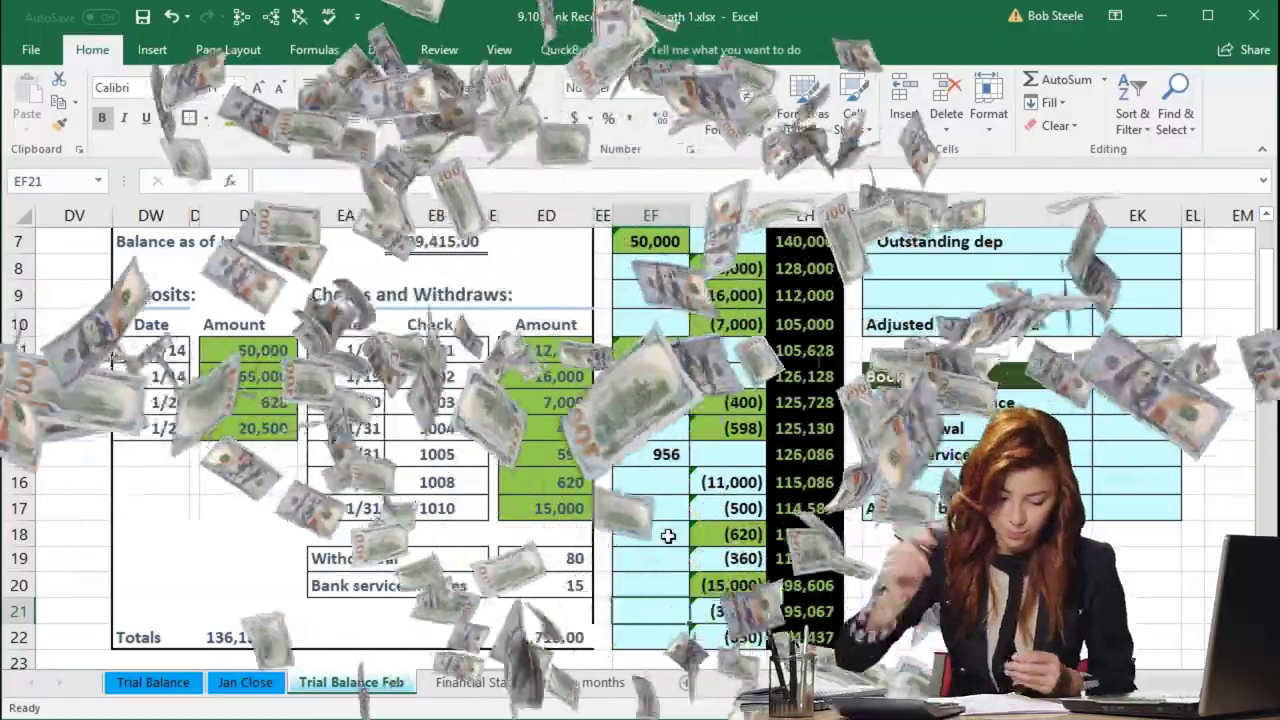
# Highlight the Withdrawal and Bank service charges amounts on the bank statement in yellow as items missing from the ledger.
pyautogui.click(560, 556)
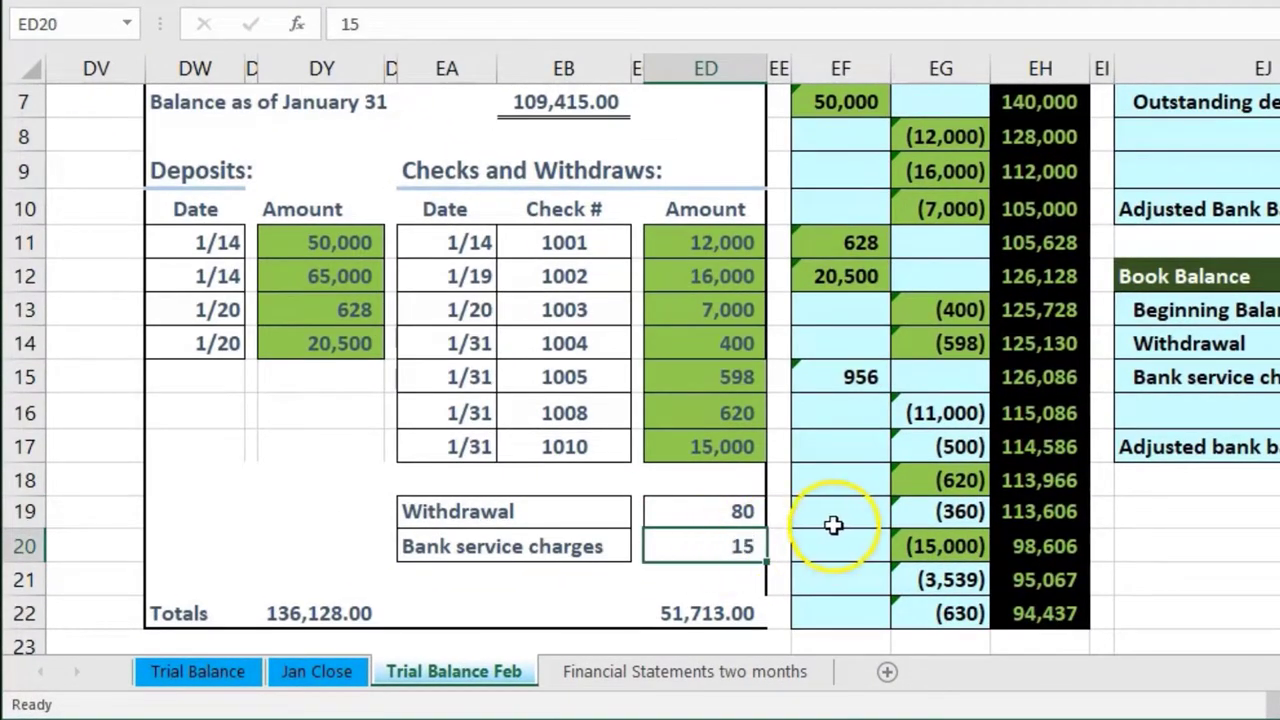
pyautogui.scroll(1, 830, 523)
pyautogui.scroll(-1, 849, 420)
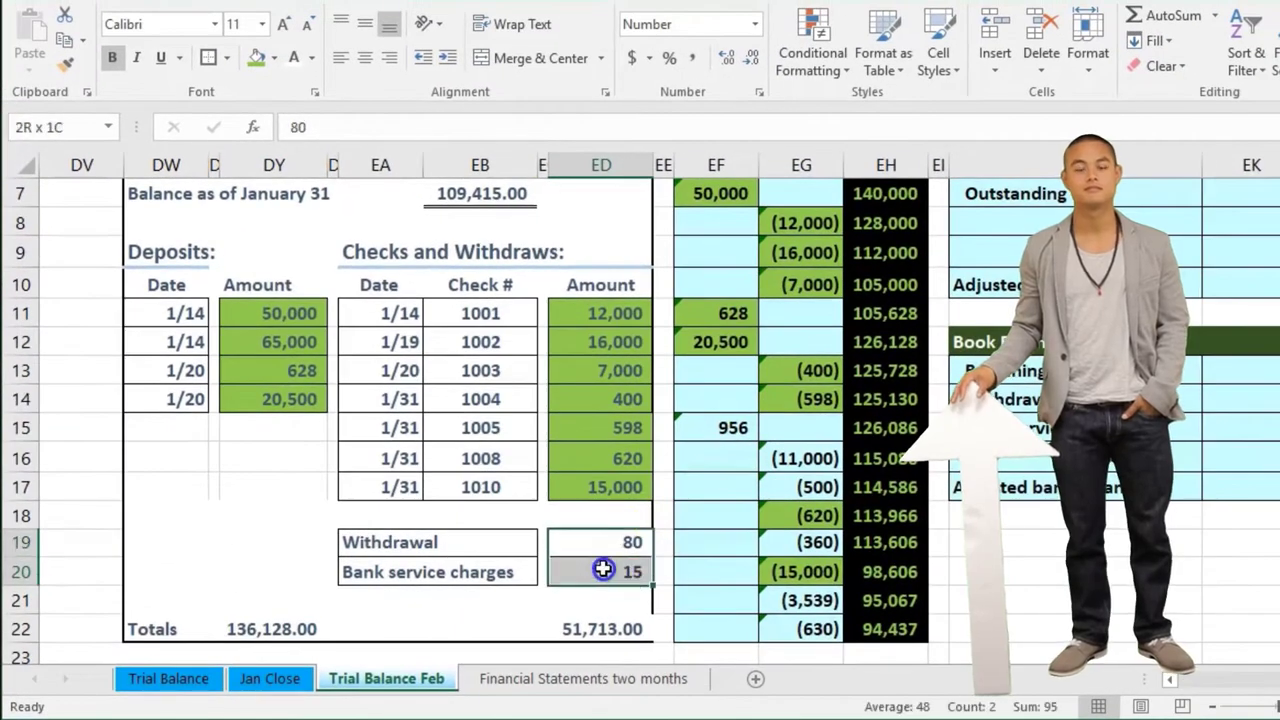
pyautogui.moveTo(603, 569); pyautogui.dragTo(603, 570)
pyautogui.rightClick(603, 570)
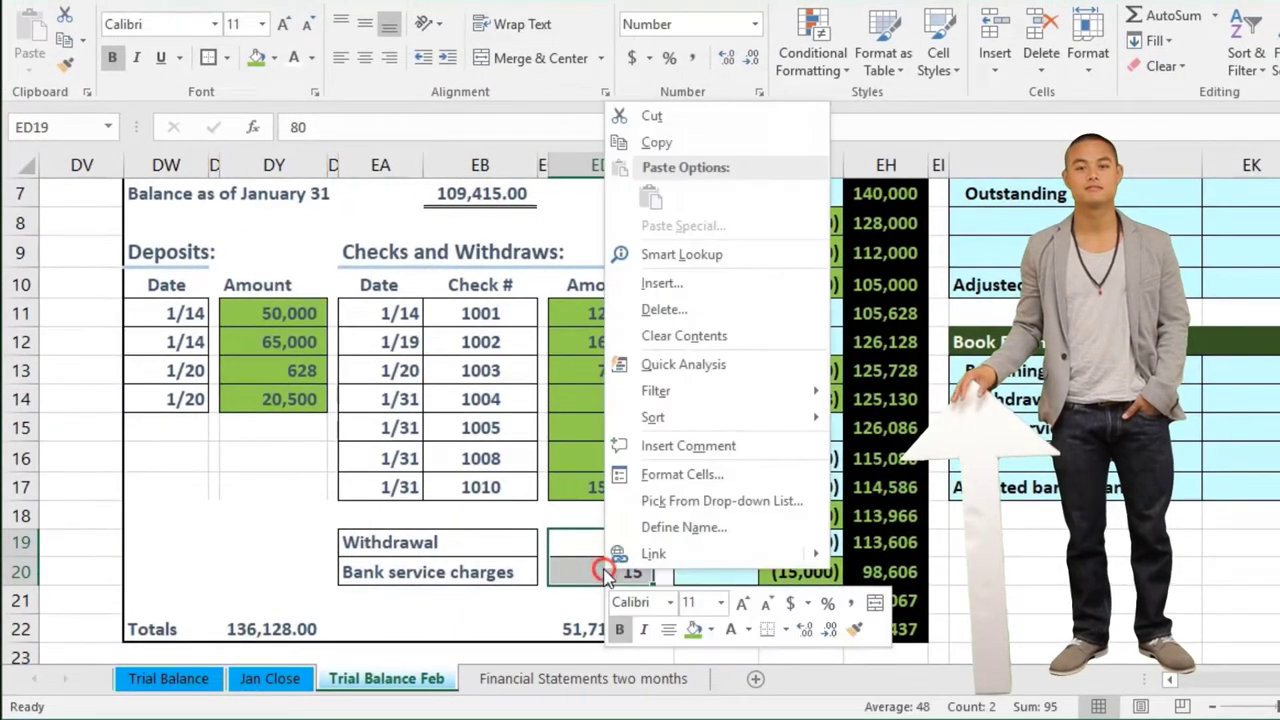
pyautogui.click(710, 630)
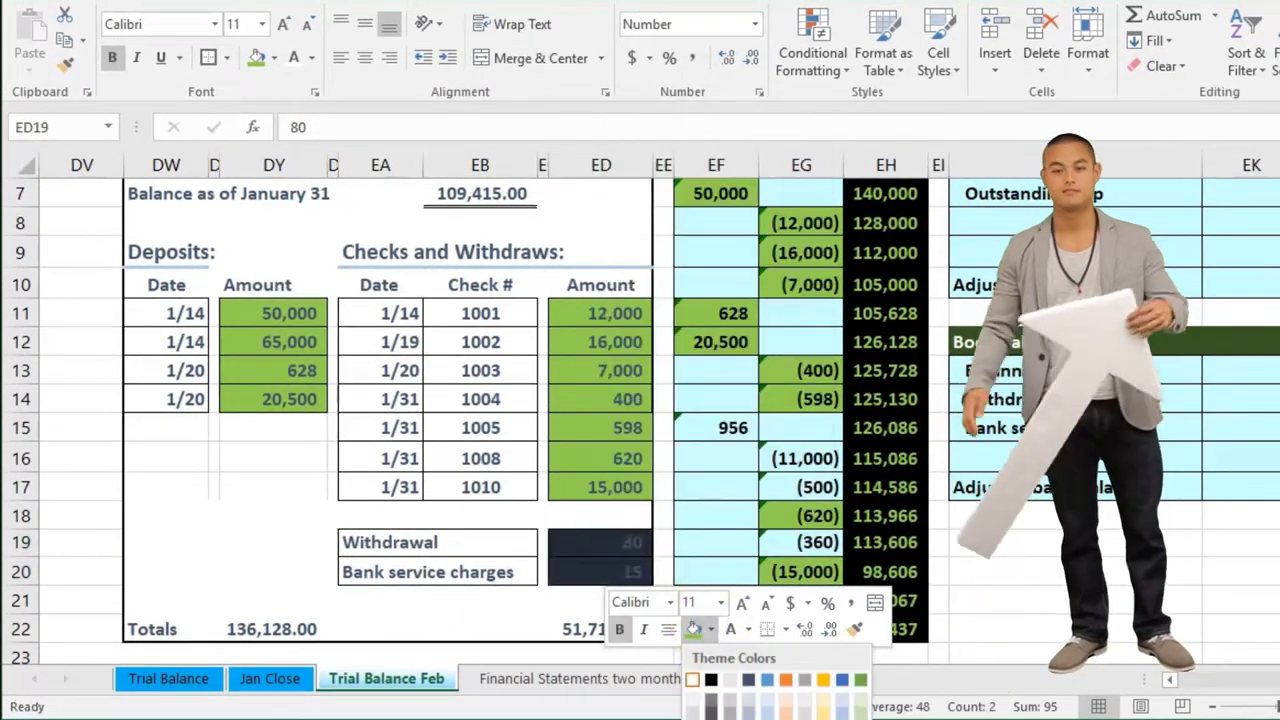
pyautogui.click(693, 628)
pyautogui.click(489, 591)
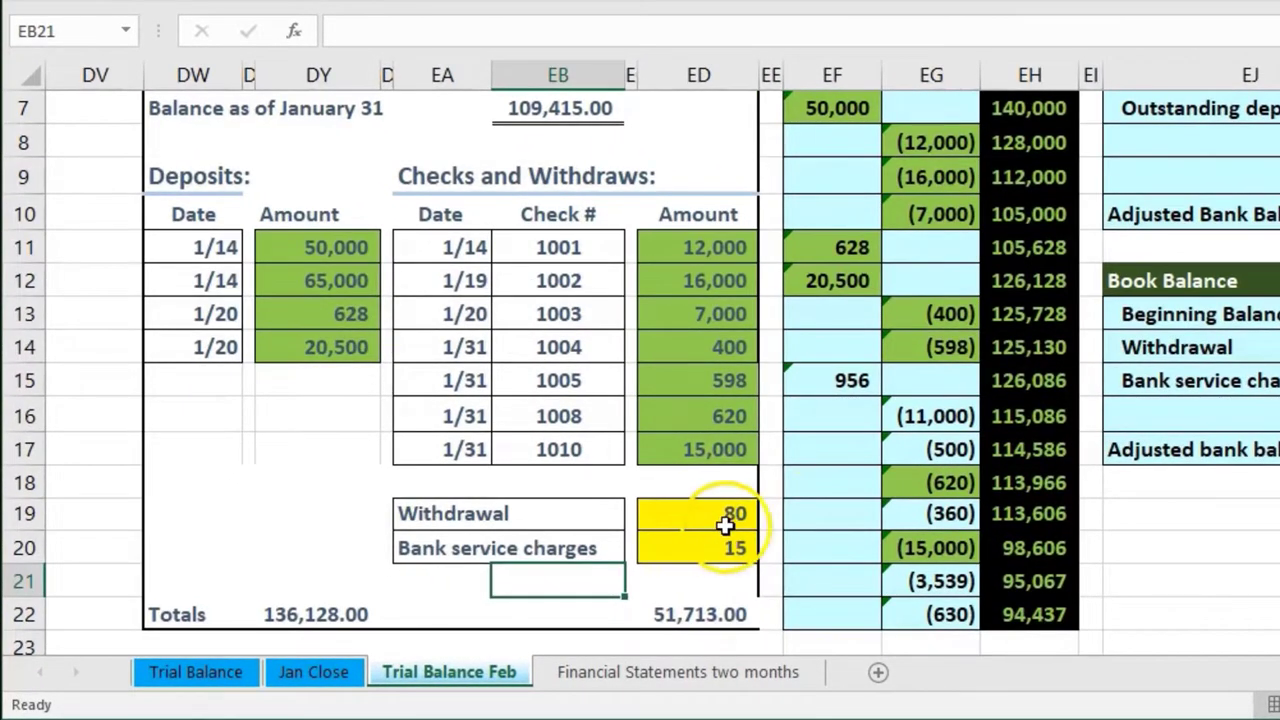
# Fill the unmatched 956 debit in the Checking ledger with yellow as an outstanding deposit.
pyautogui.scroll(1, 725, 525)
pyautogui.click(801, 497)
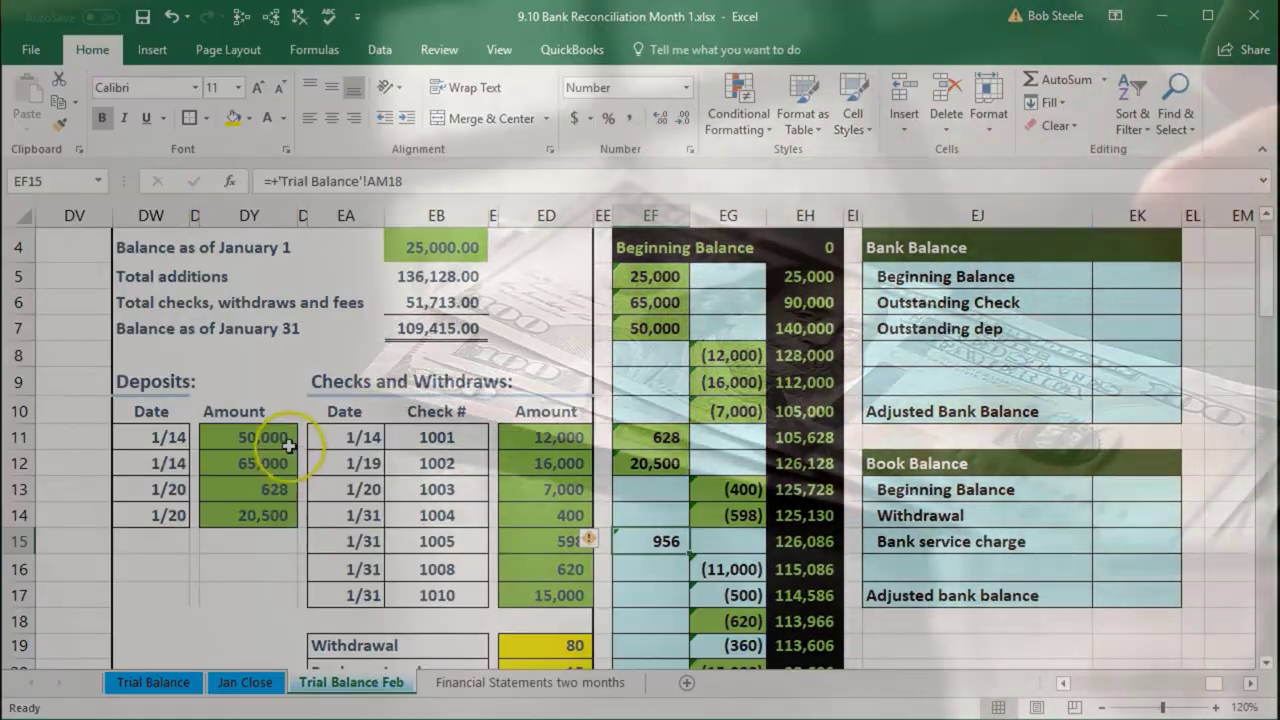
pyautogui.rightClick(663, 541)
pyautogui.click(645, 615)
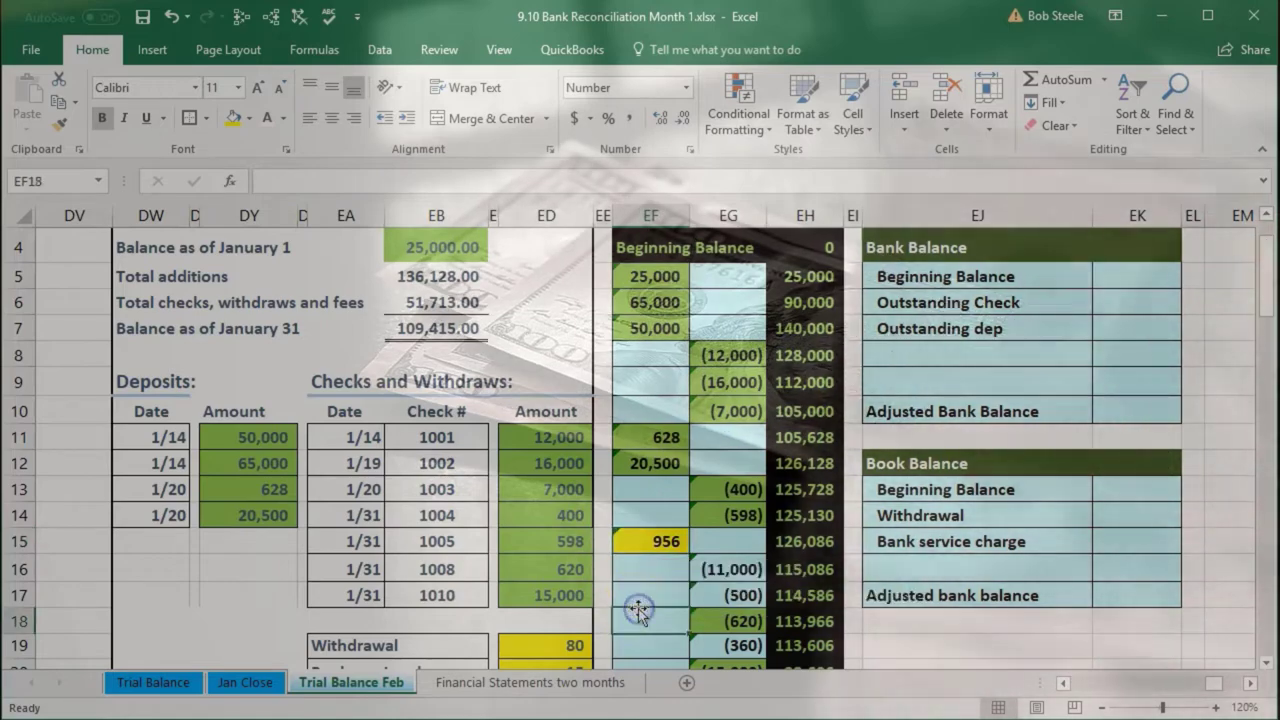
# Fill the unmatched 11,000 and 500 credits in the Checking ledger with yellow as outstanding checks.
pyautogui.click(722, 569)
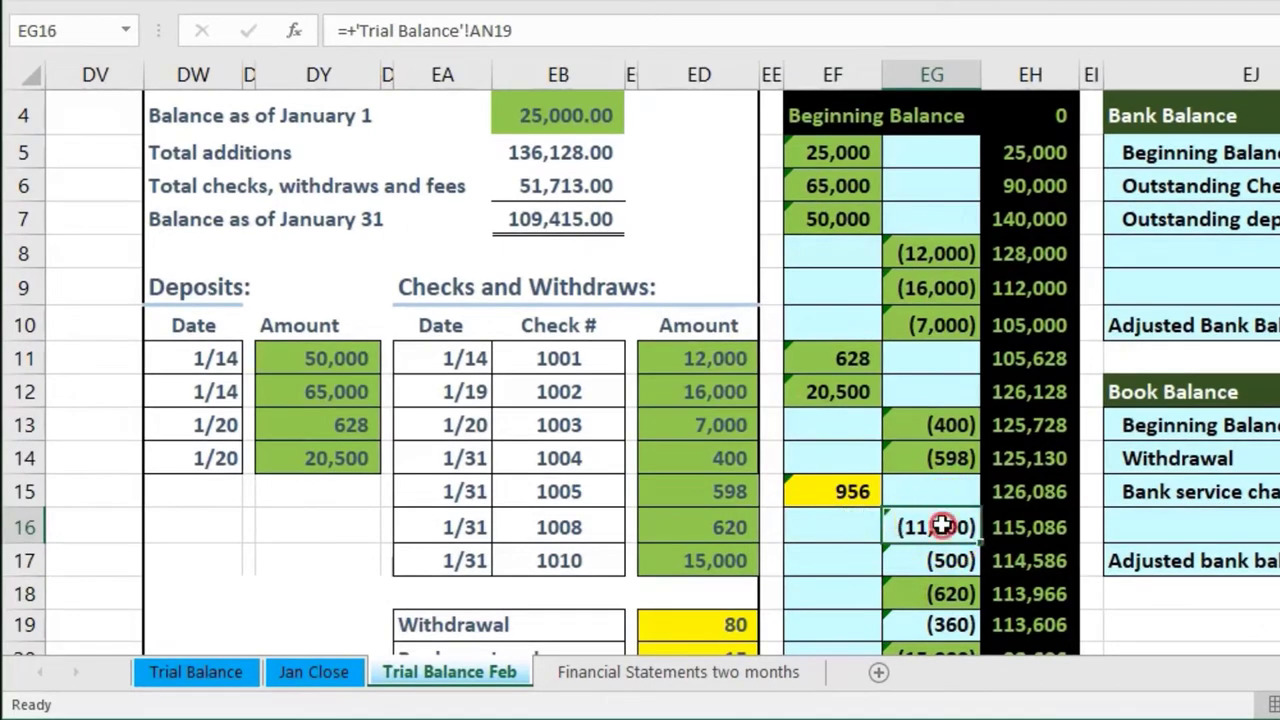
pyautogui.rightClick(942, 526)
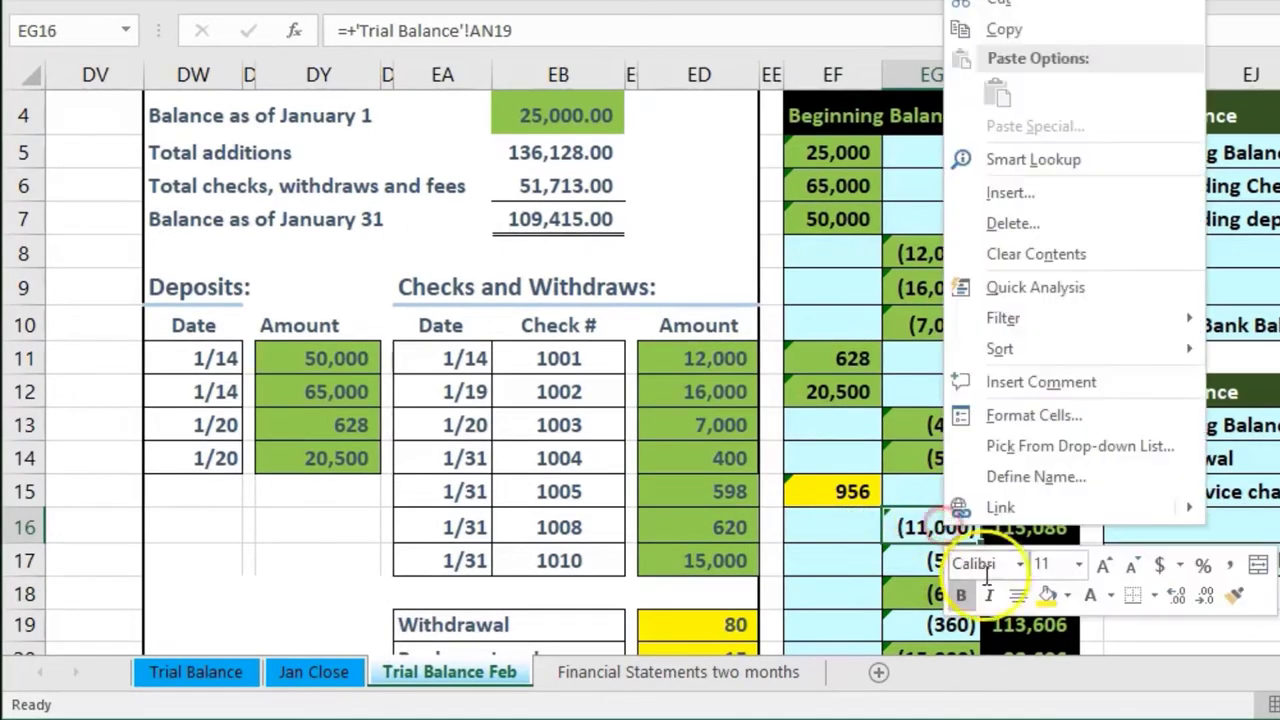
pyautogui.click(1047, 596)
pyautogui.click(914, 561)
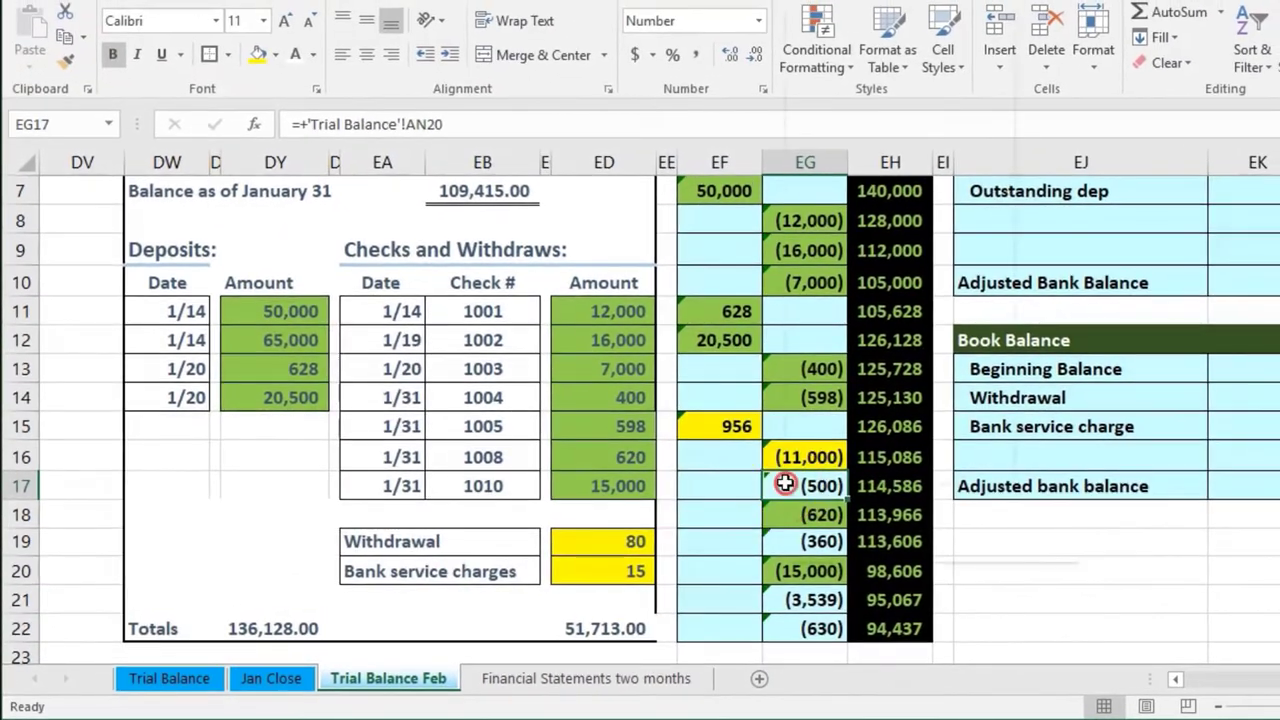
pyautogui.rightClick(785, 484)
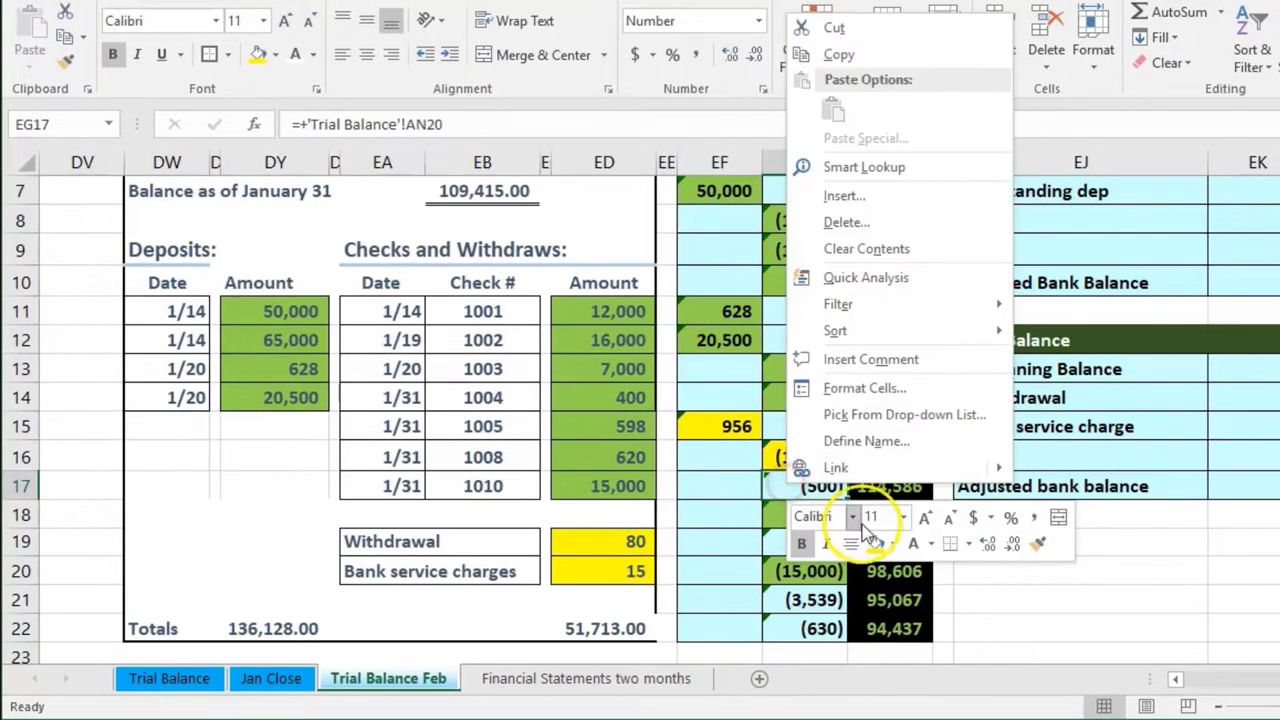
pyautogui.click(735, 483)
# Fill the remaining unmatched 360, 3,539 and 630 credits in the Checking ledger with yellow.
pyautogui.click(730, 549)
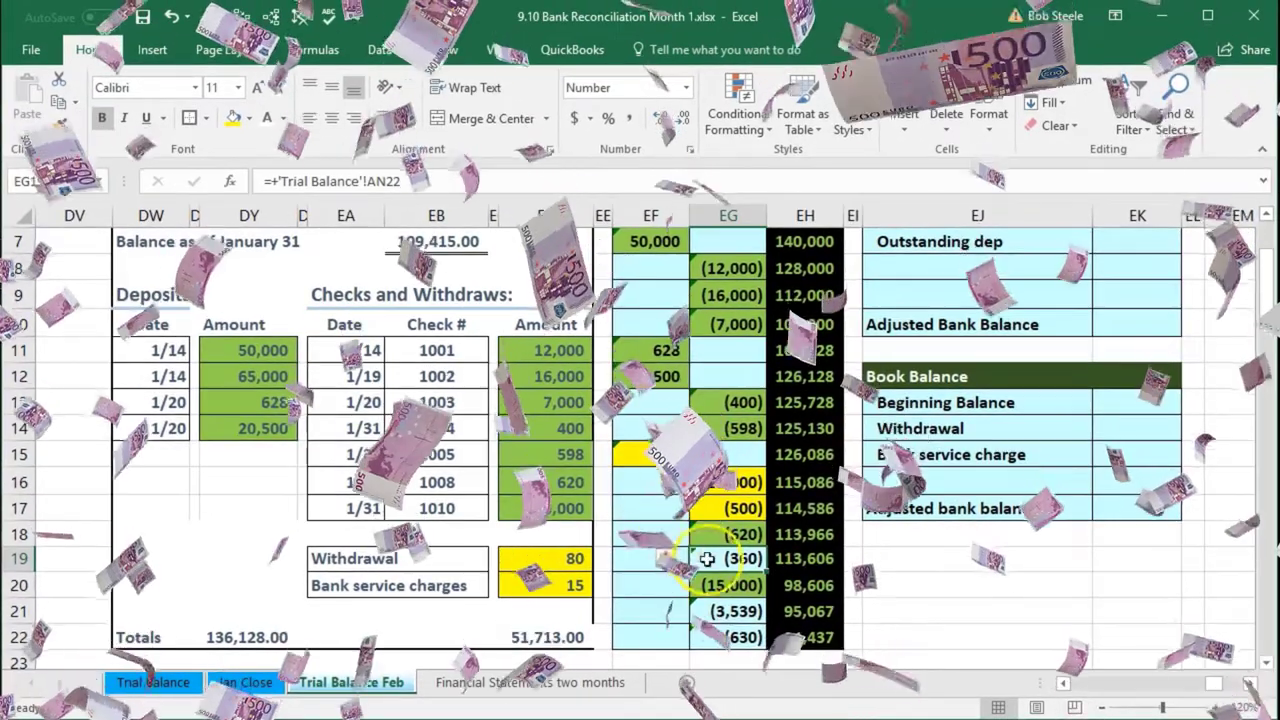
pyautogui.rightClick(707, 560)
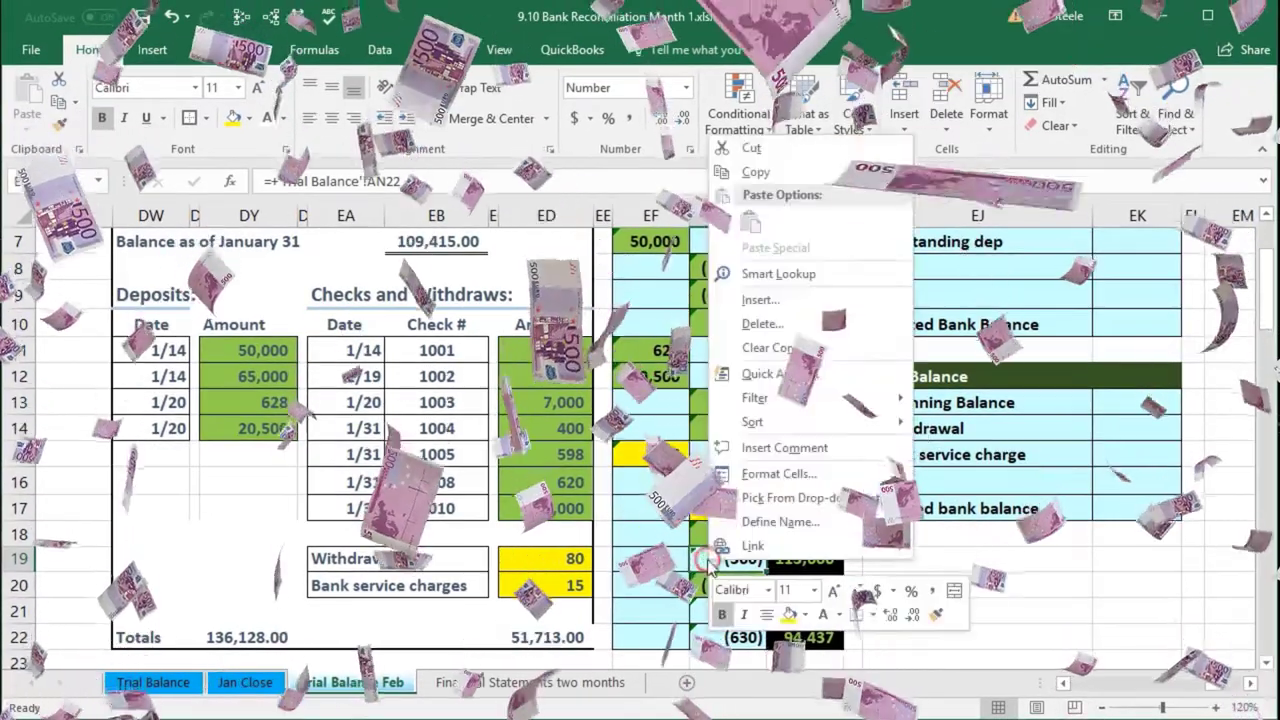
pyautogui.click(622, 600)
pyautogui.click(622, 600)
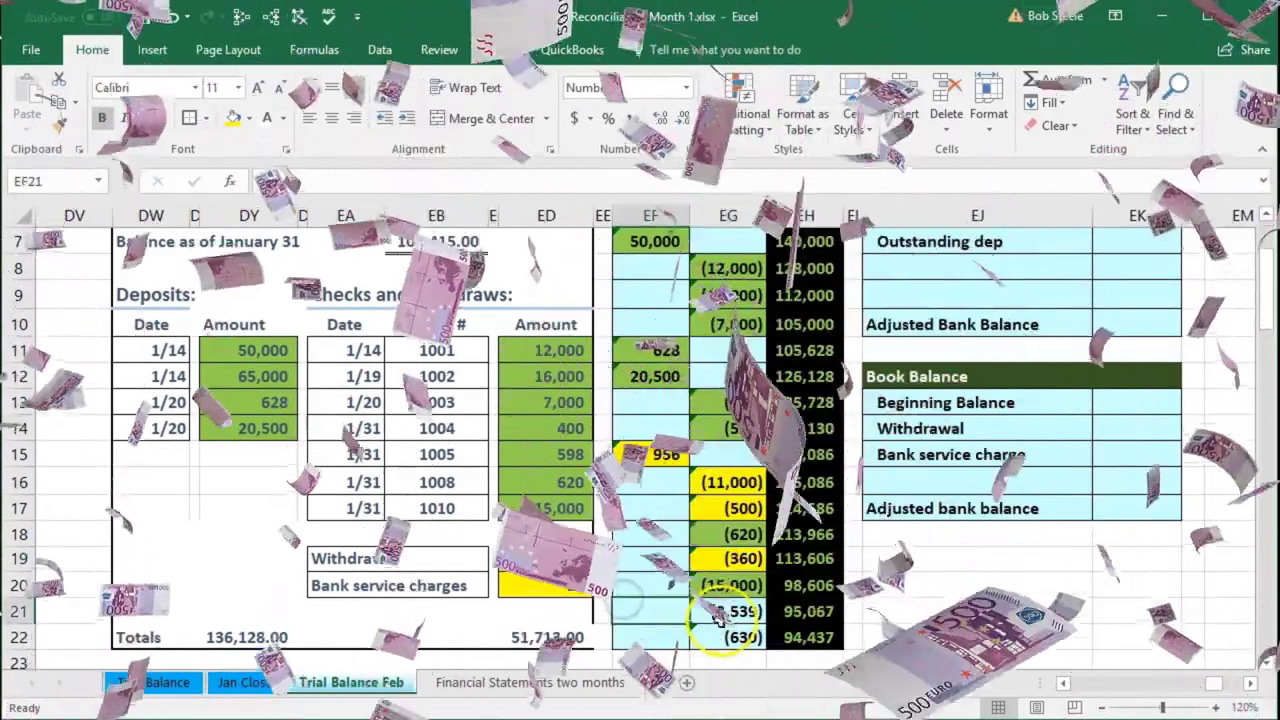
pyautogui.moveTo(728, 611); pyautogui.dragTo(728, 637)
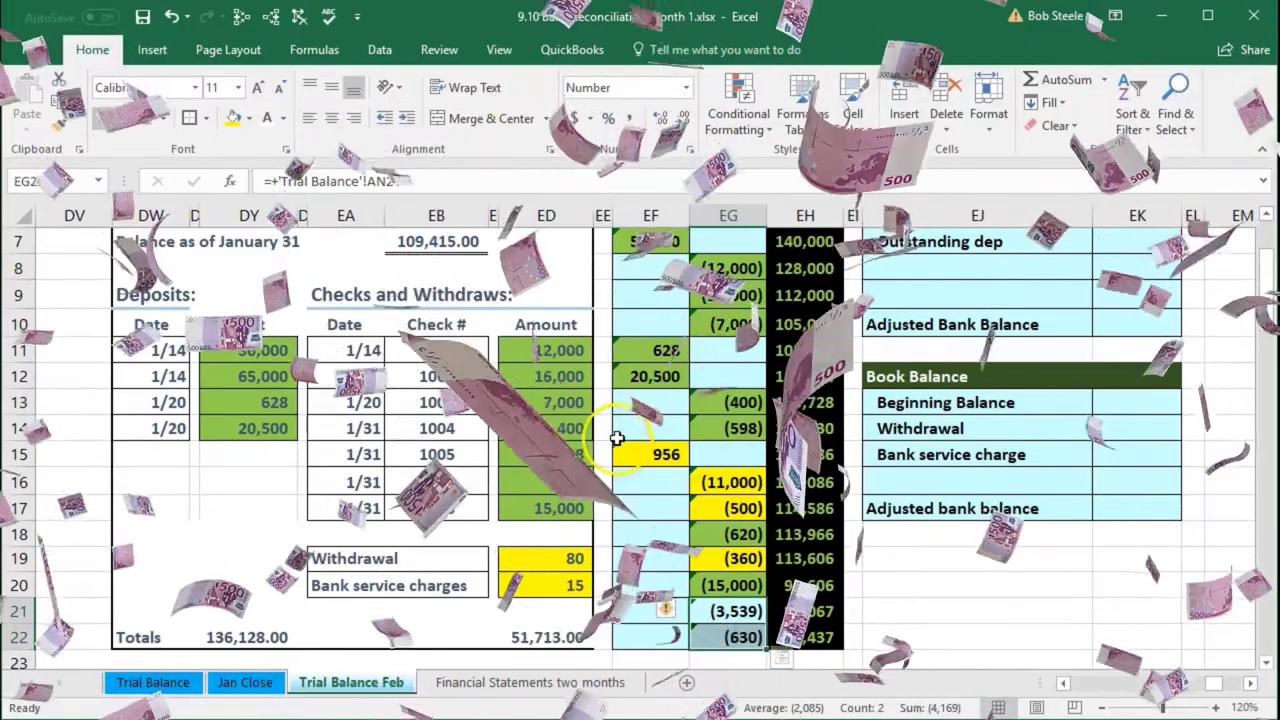
pyautogui.rightClick(735, 630)
pyautogui.click(800, 667)
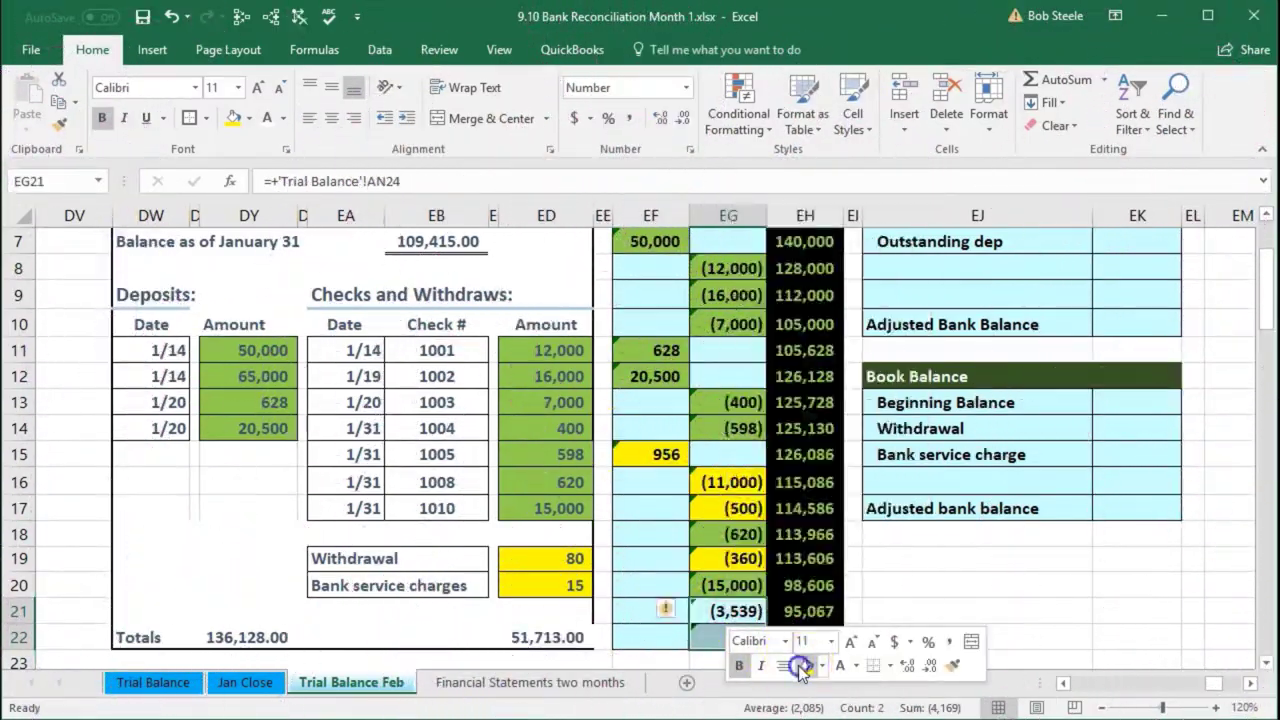
pyautogui.click(636, 556)
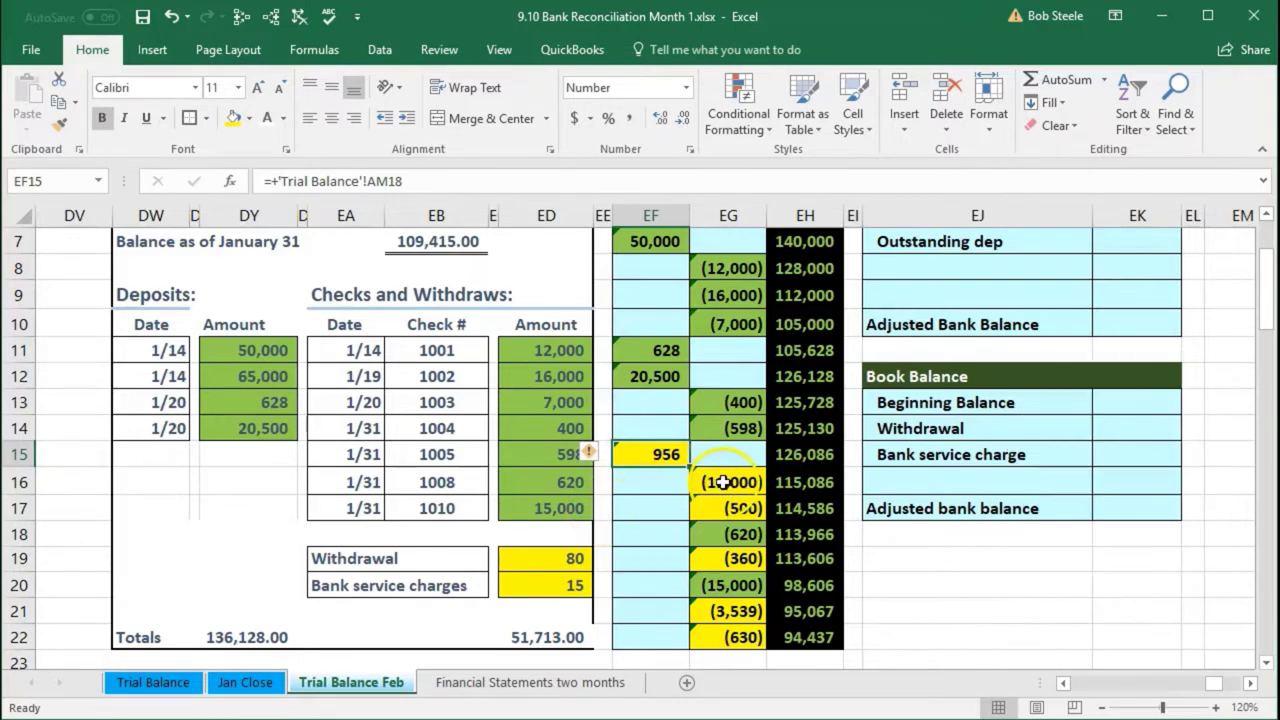
# Review the yellow outstanding deposit and checks in the Checking ledger and the Bank Balance and Book Balance sections of the reconciliation.
pyautogui.moveTo(728, 482); pyautogui.dragTo(728, 508)
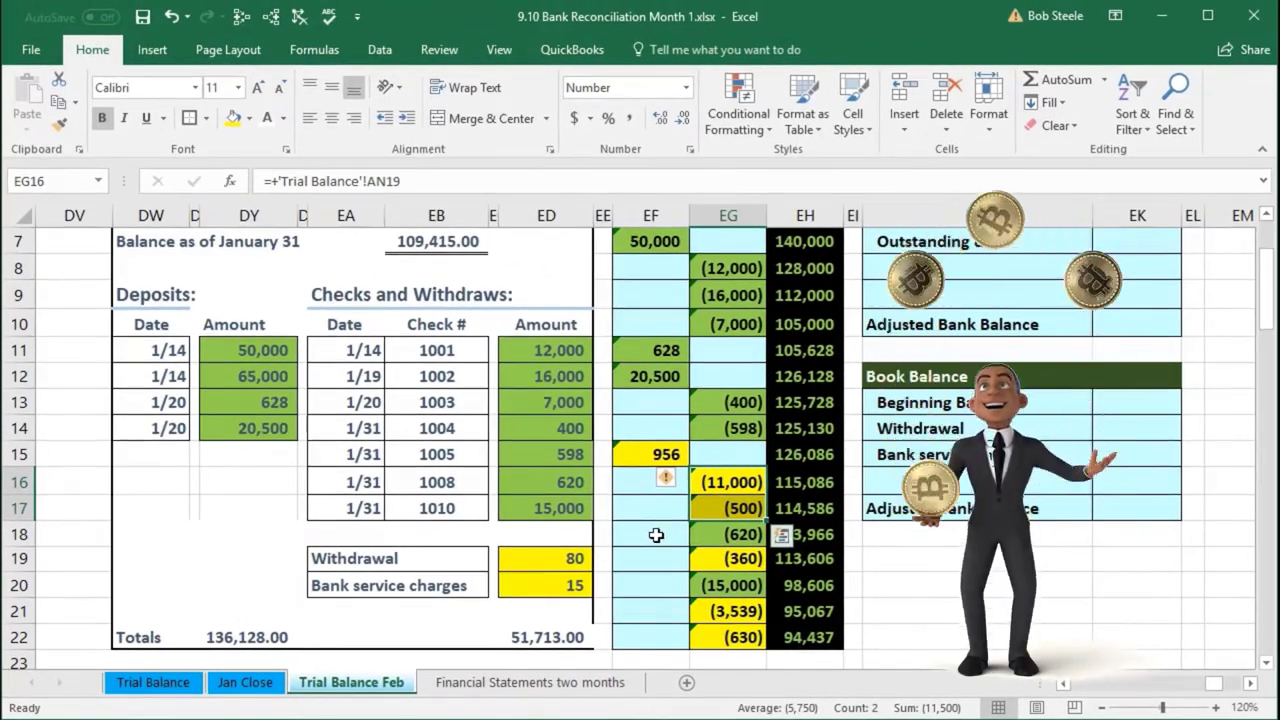
pyautogui.click(656, 535)
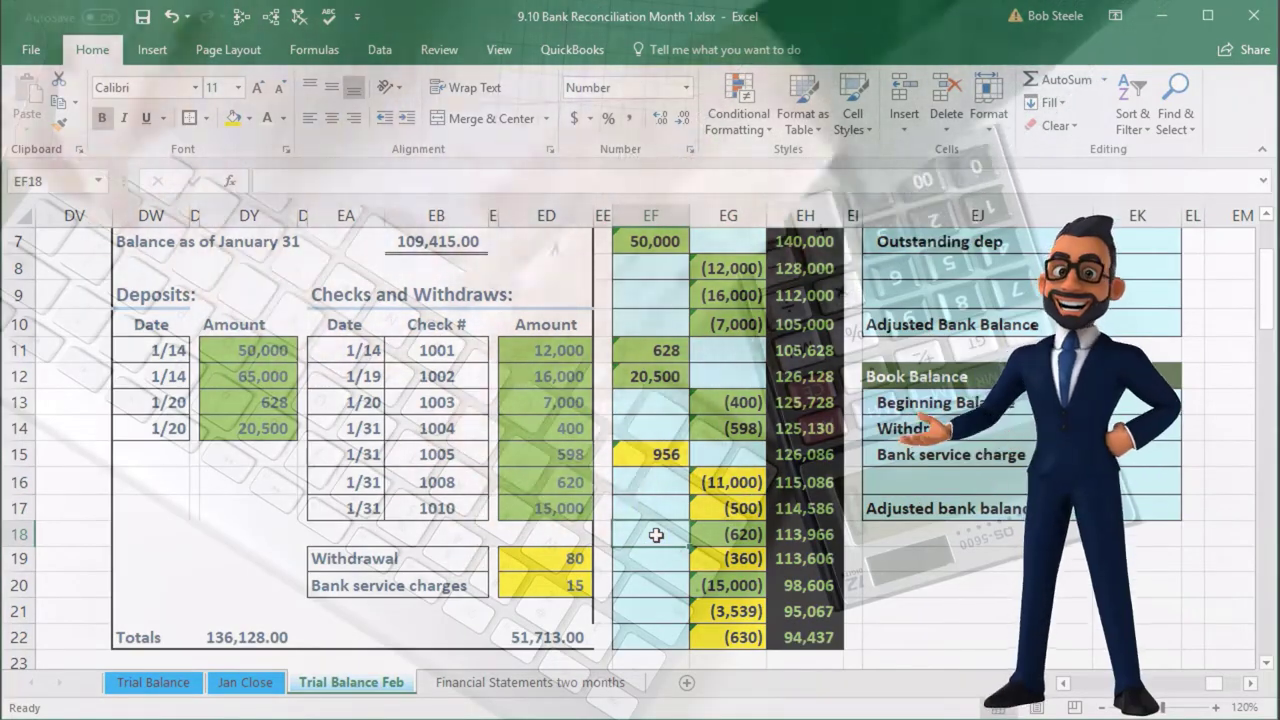
pyautogui.moveTo(718, 482); pyautogui.dragTo(726, 508)
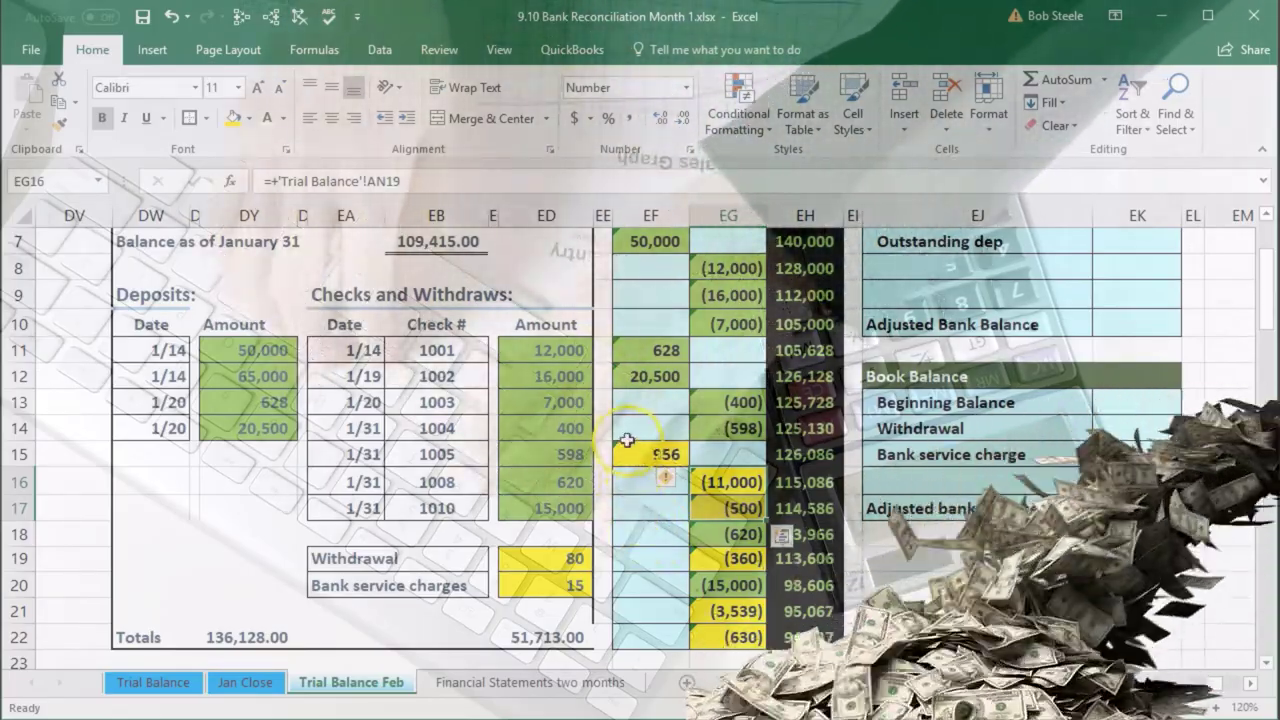
pyautogui.scroll(1, 623, 437)
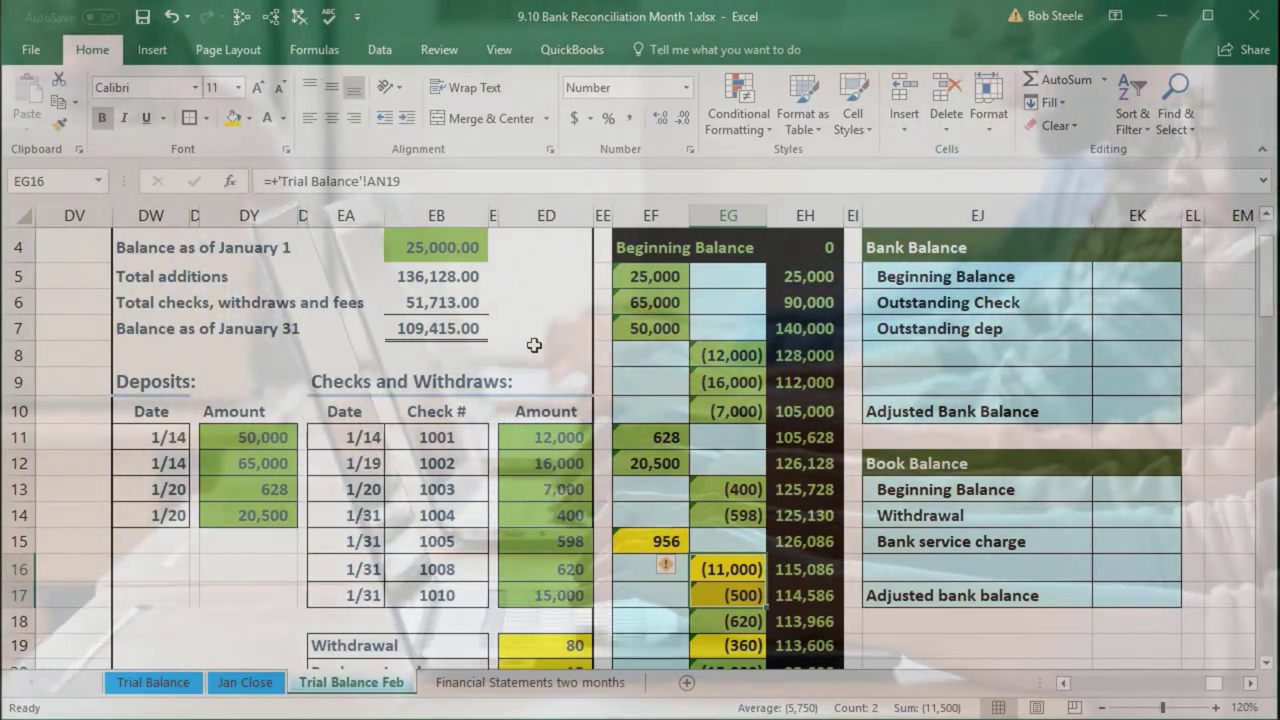
pyautogui.scroll(1, 773, 454)
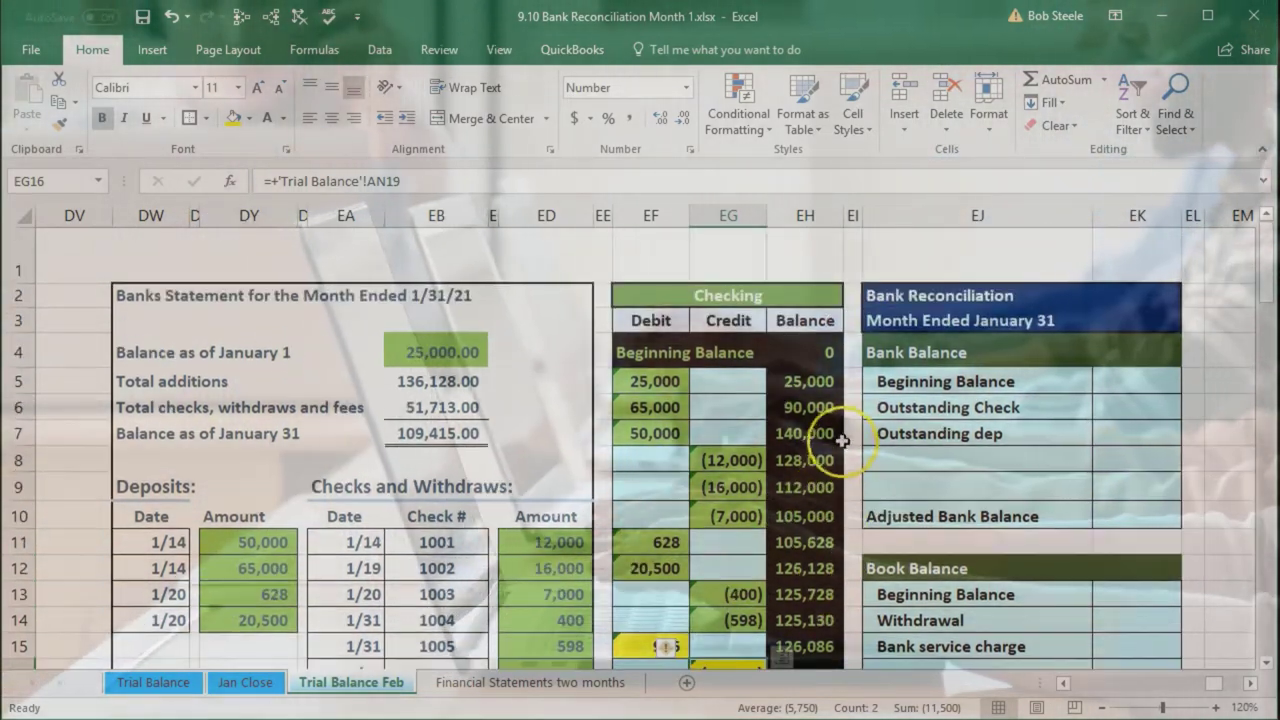
pyautogui.click(914, 294)
pyautogui.moveTo(914, 294); pyautogui.dragTo(908, 320)
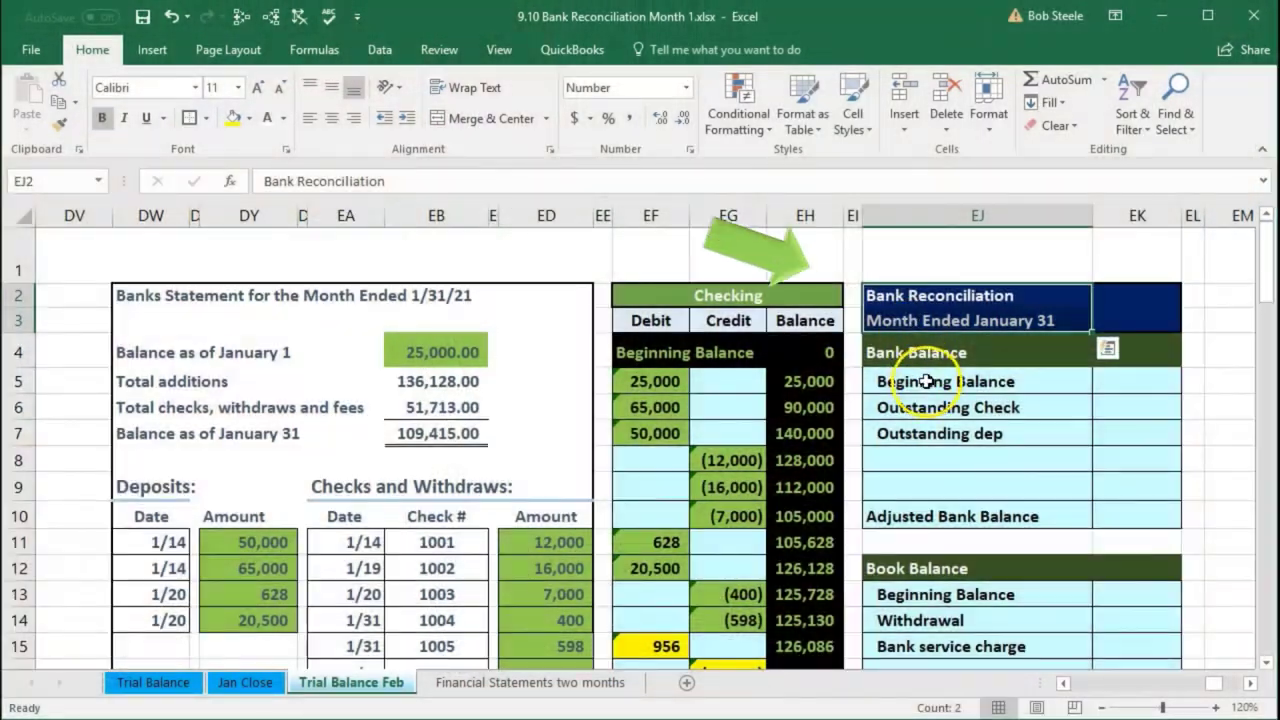
pyautogui.click(928, 381)
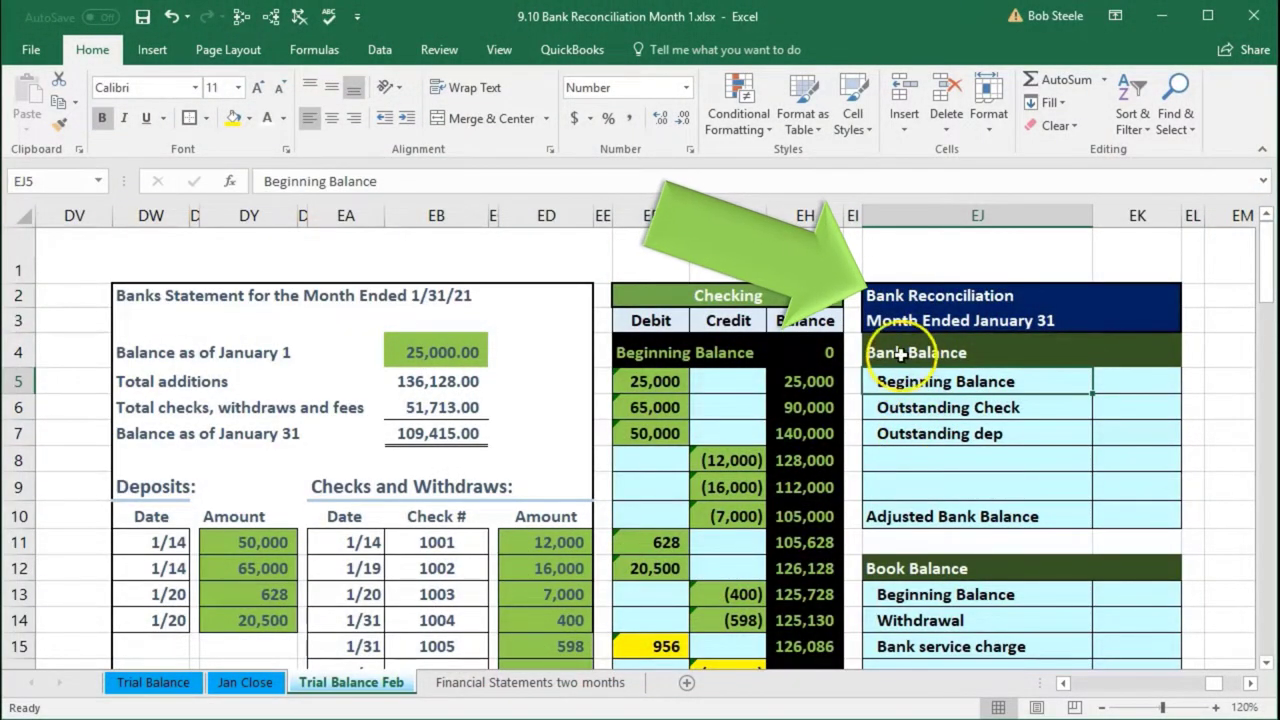
pyautogui.click(915, 565)
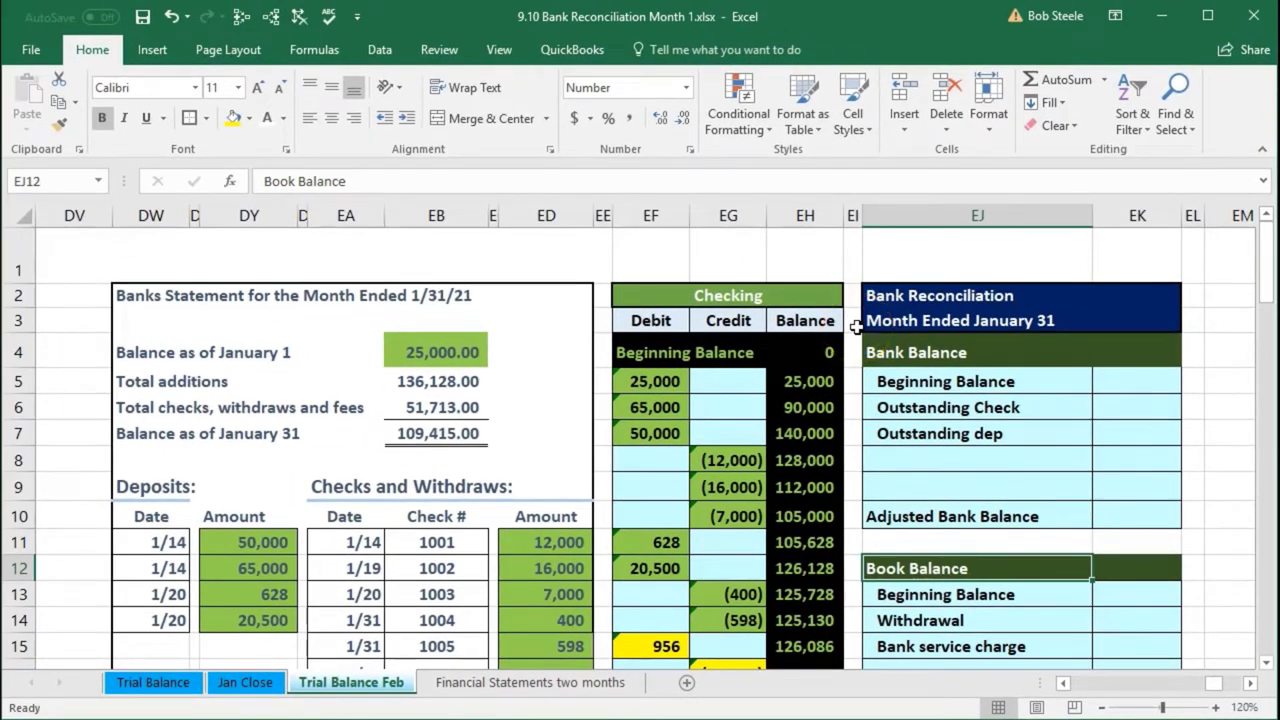
pyautogui.scroll(-1, 870, 470)
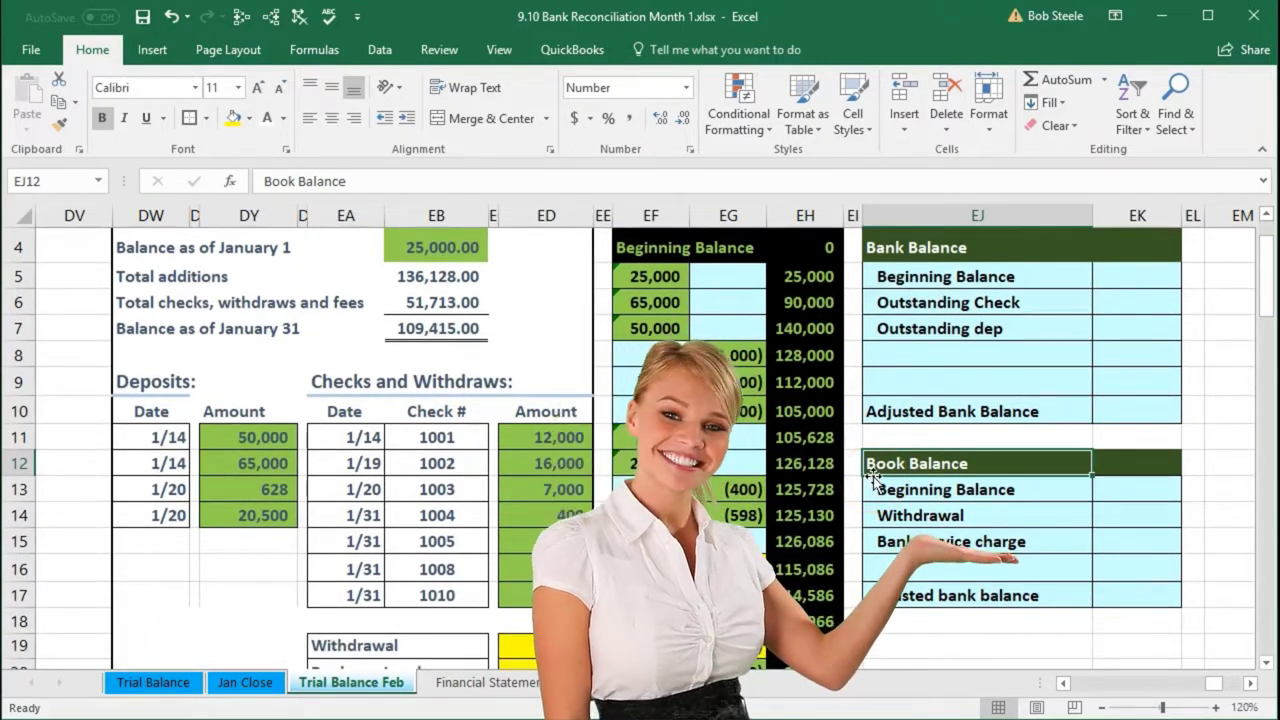
# Enter 109,415 as the Beginning Balance in the Bank Balance section of the bank reconciliation.
pyautogui.scroll(1, 872, 478)
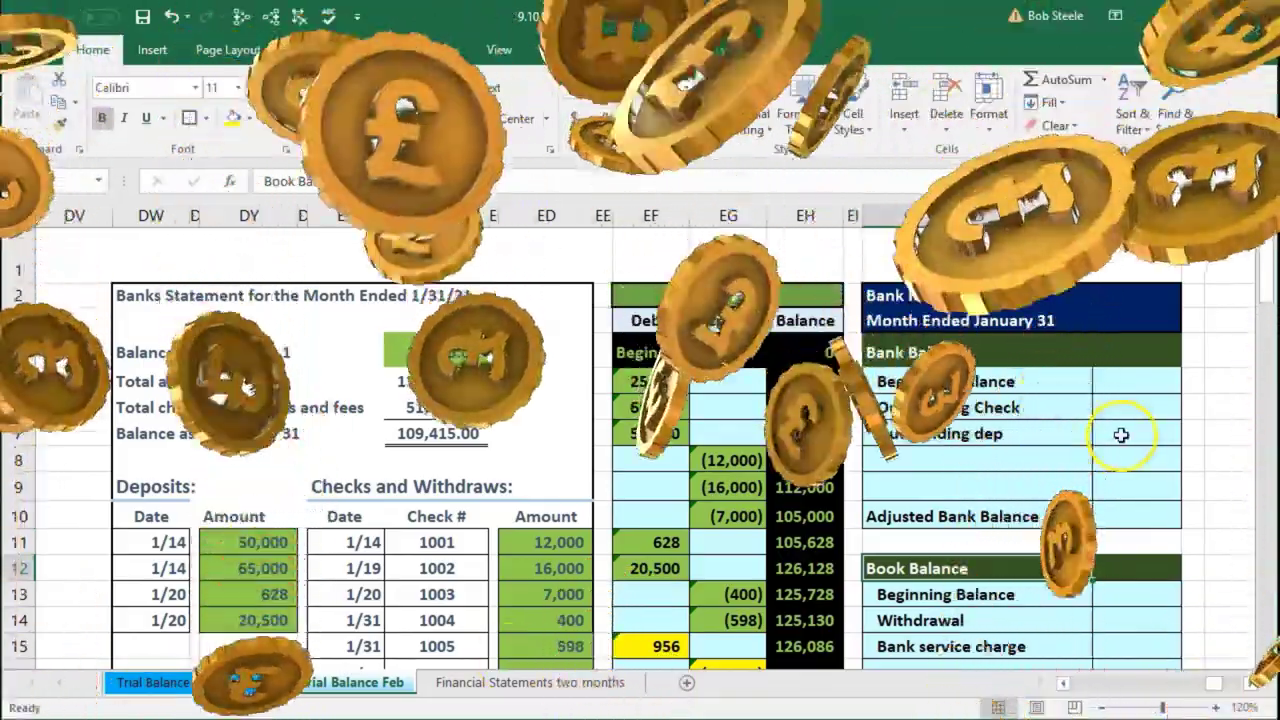
pyautogui.click(1130, 387)
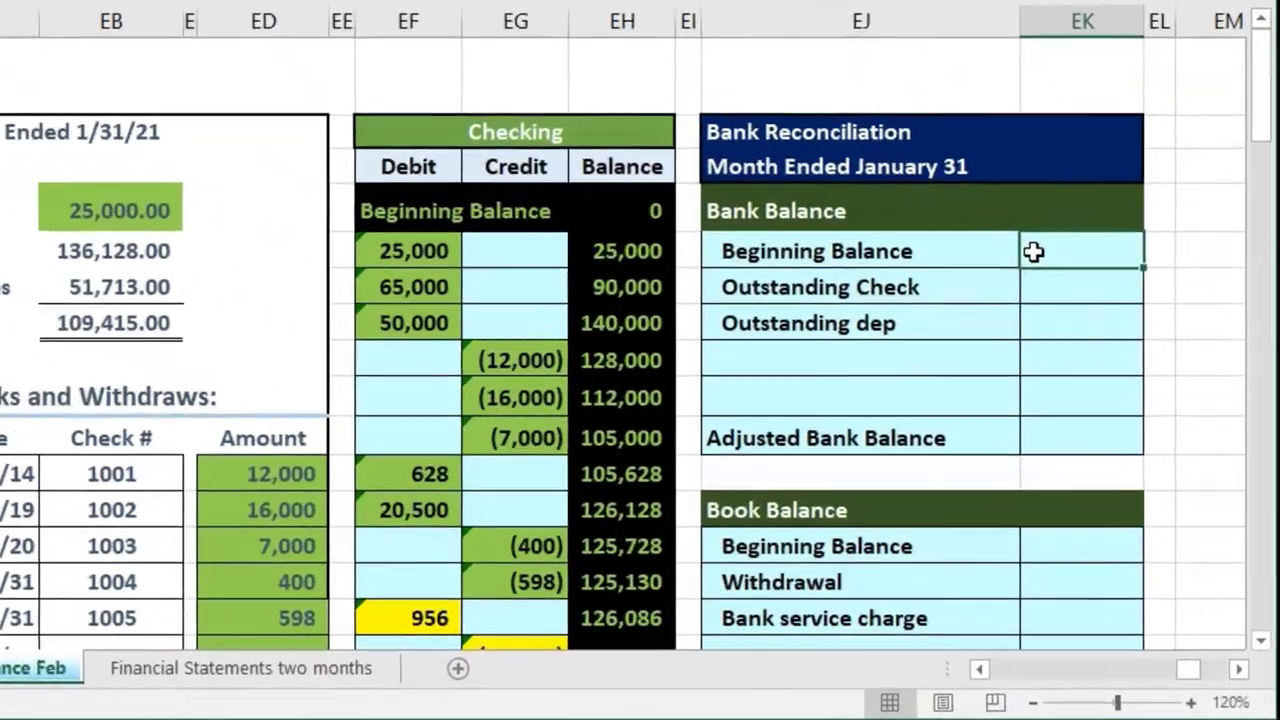
pyautogui.write('109,415')
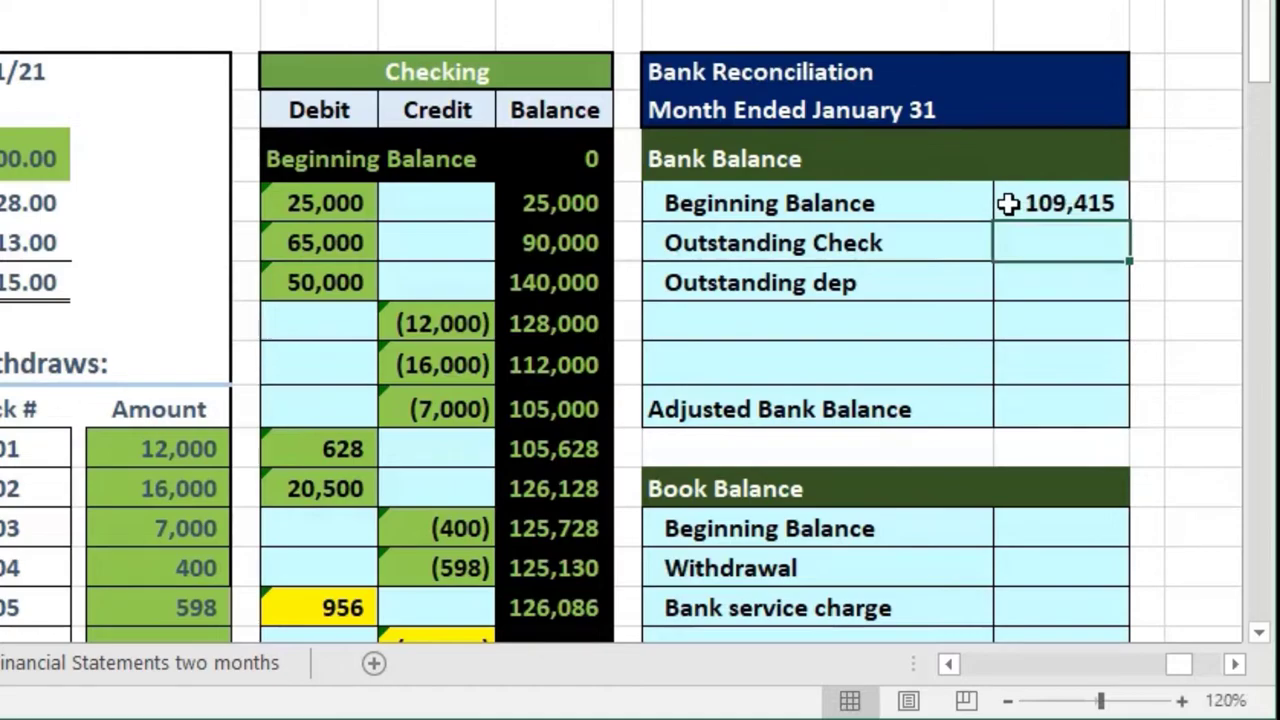
# Enter the Checking ledger's ending balance, 94,437, as the Beginning Balance in the Book Balance section of the reconciliation.
pyautogui.scroll(-1, 1008, 203)
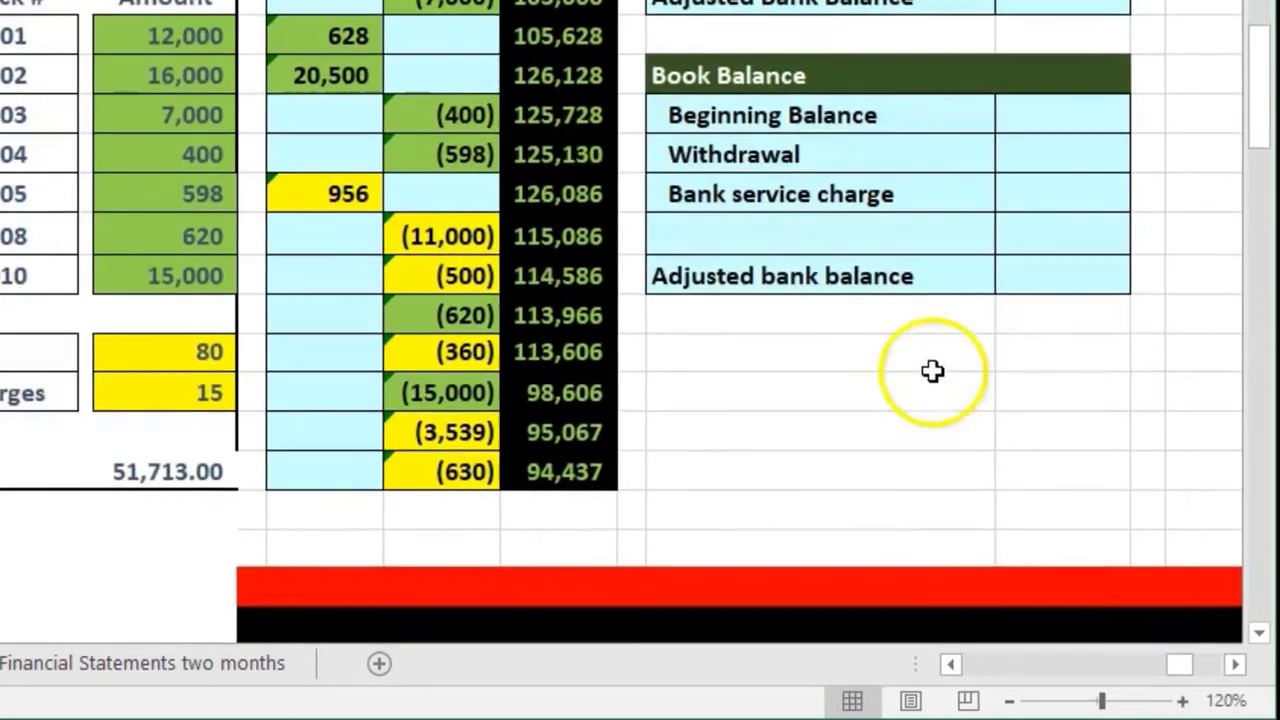
pyautogui.click(554, 600)
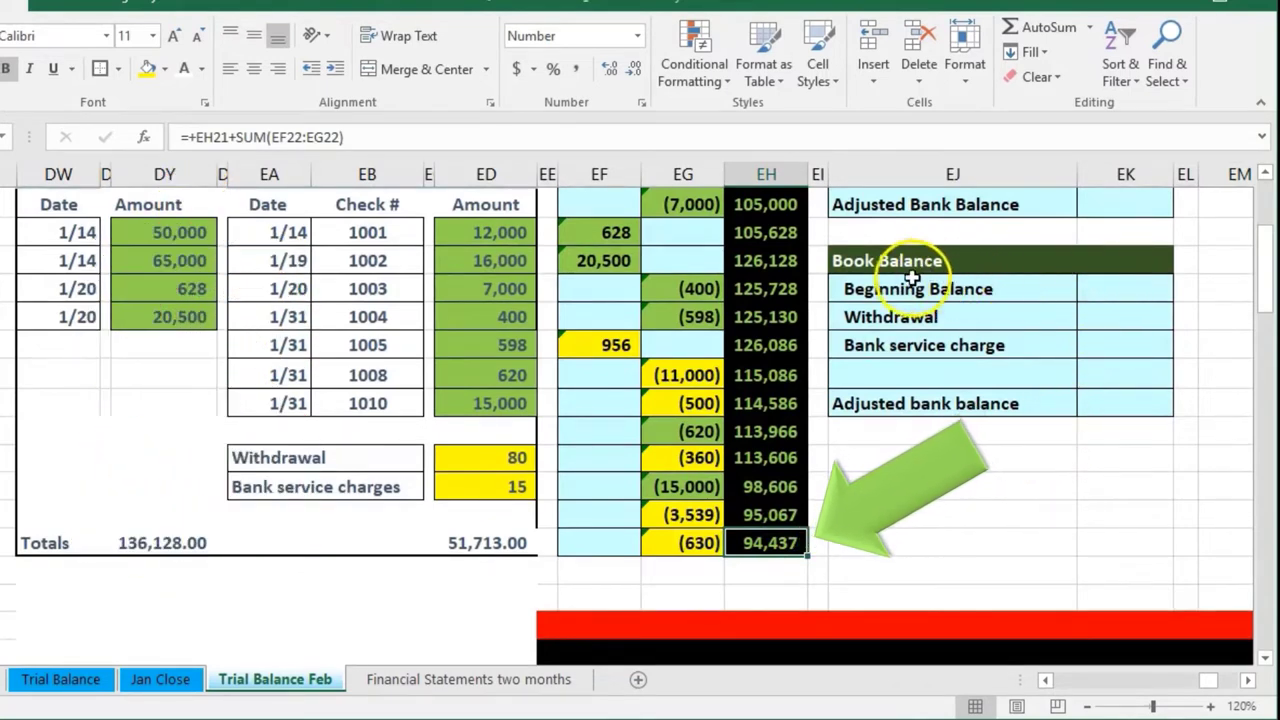
pyautogui.click(1107, 289)
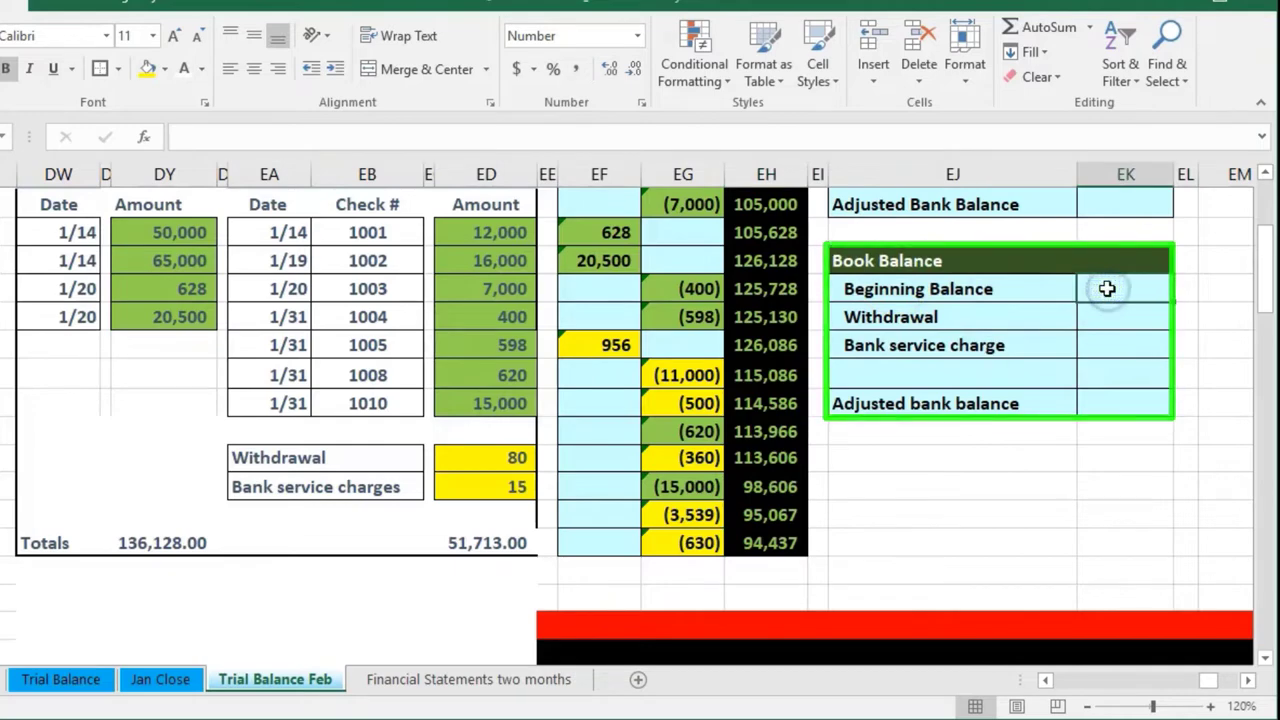
pyautogui.write('94,437')
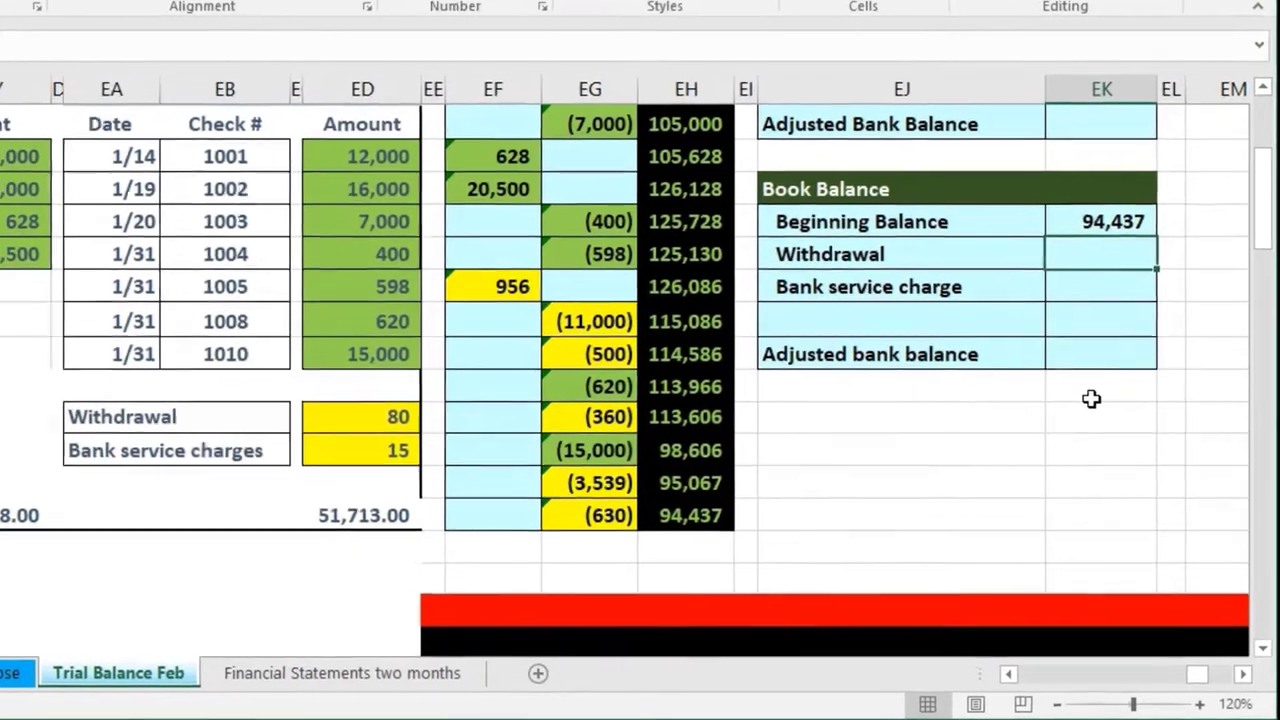
# Compare the bank and book beginning balances, and examine the yellow withdrawal and bank service charges on the bank statement.
pyautogui.scroll(2, 1117, 442)
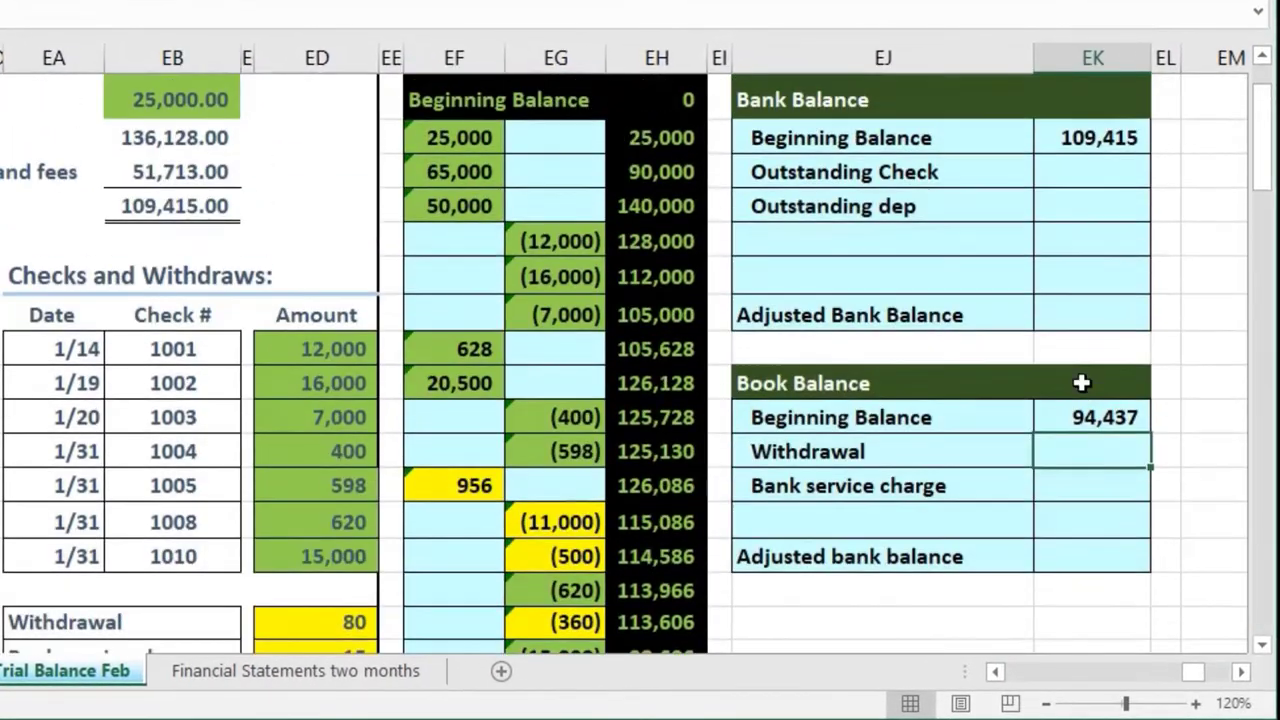
pyautogui.click(1082, 150)
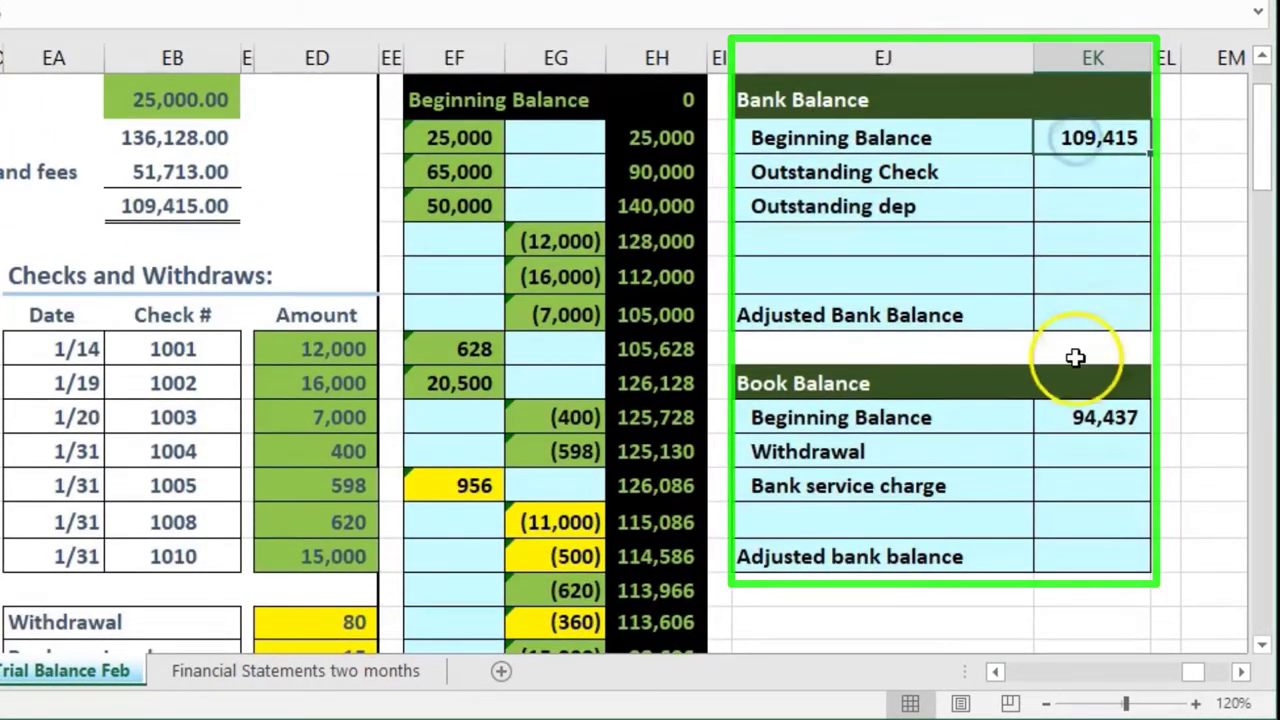
pyautogui.click(1062, 410)
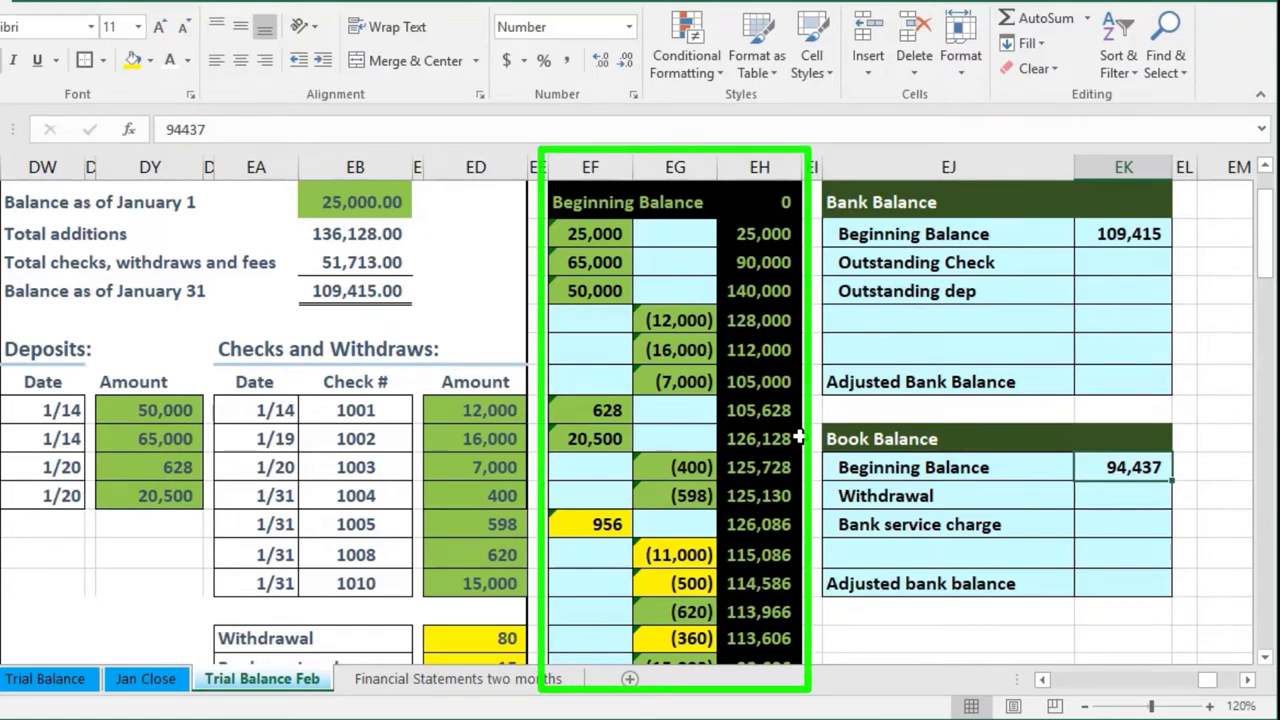
pyautogui.scroll(-1, 800, 437)
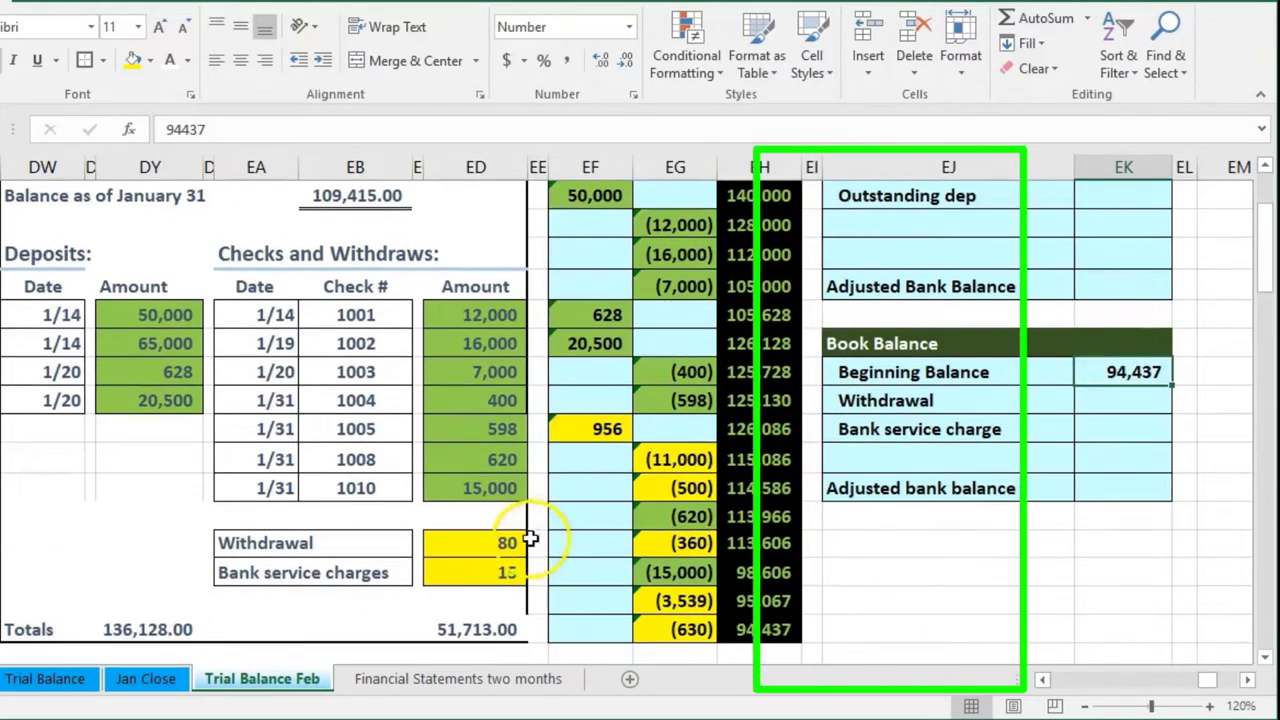
pyautogui.click(500, 543)
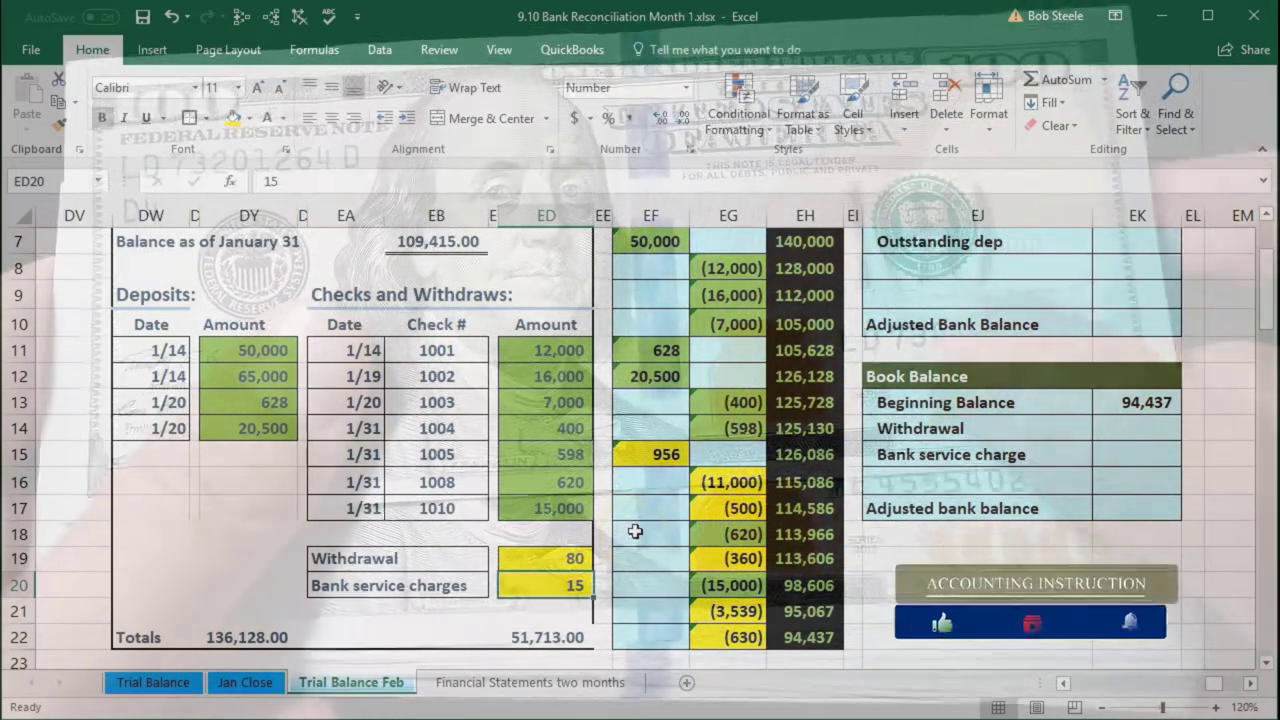
pyautogui.press('Up')
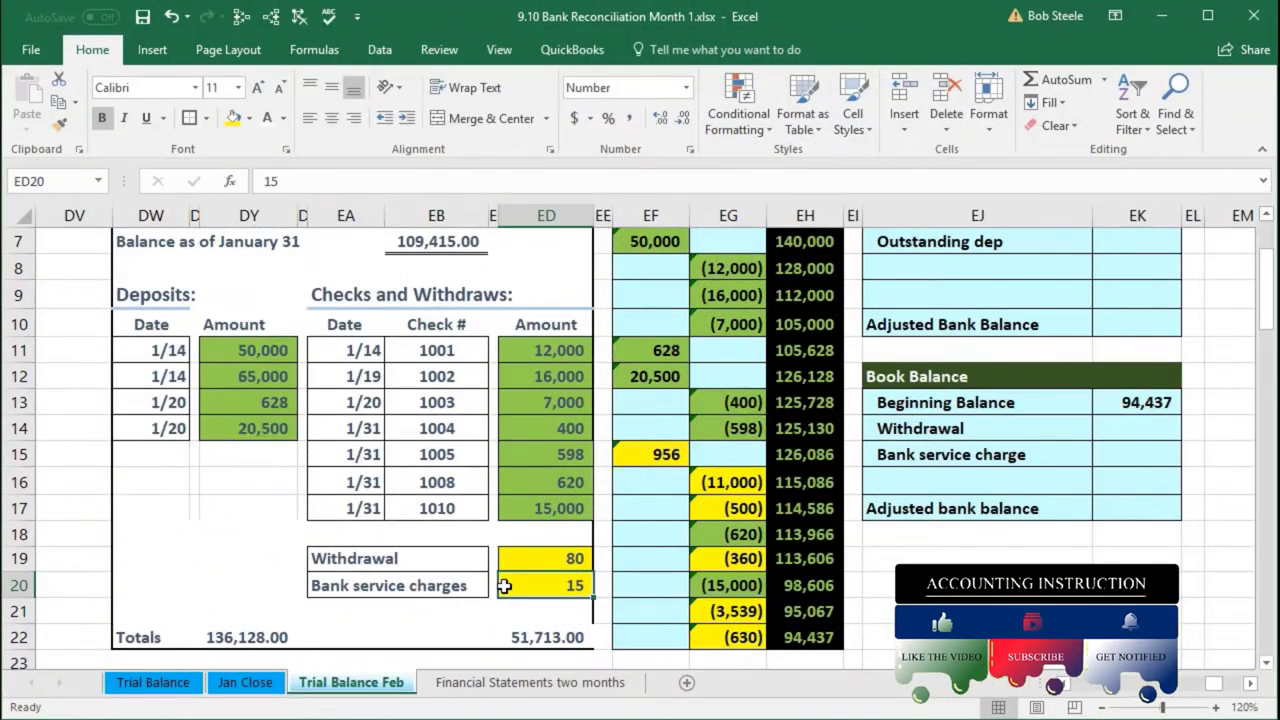
pyautogui.scroll(1, 504, 586)
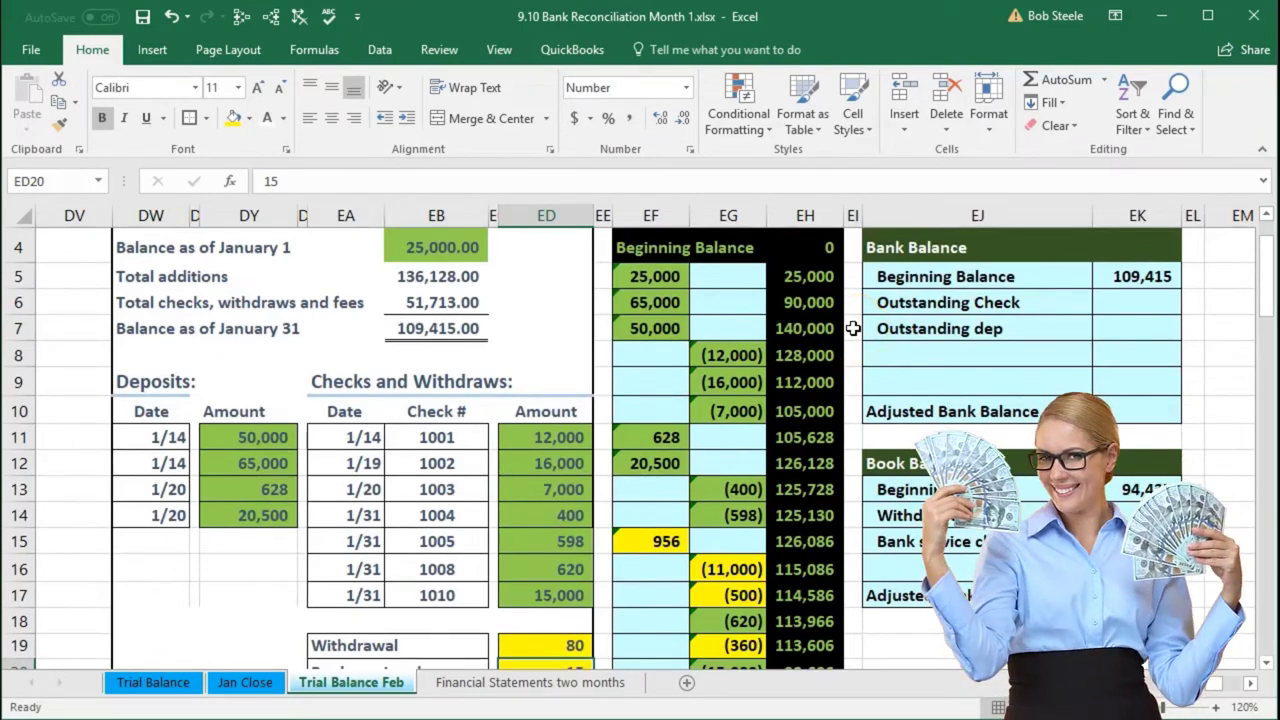
# Enter -80 for Withdrawal and -15 for Bank service charge in the Book Balance section.
pyautogui.scroll(-1, 852, 330)
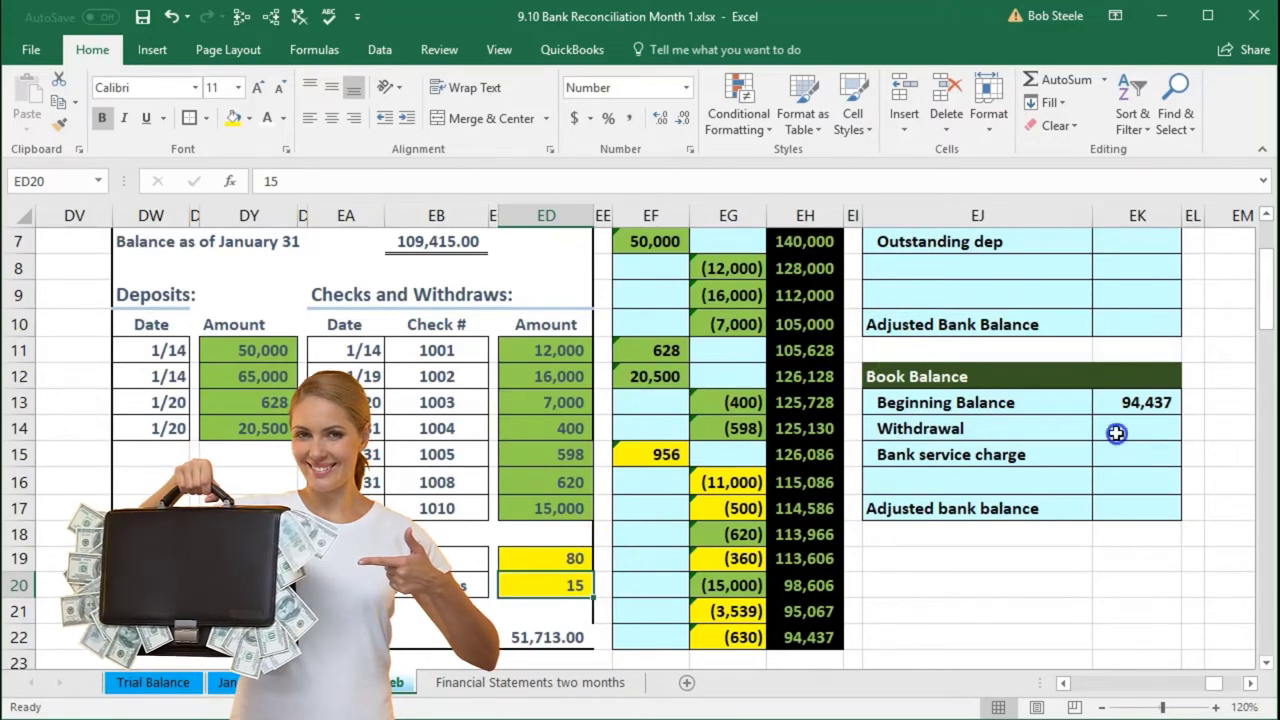
pyautogui.click(1116, 432)
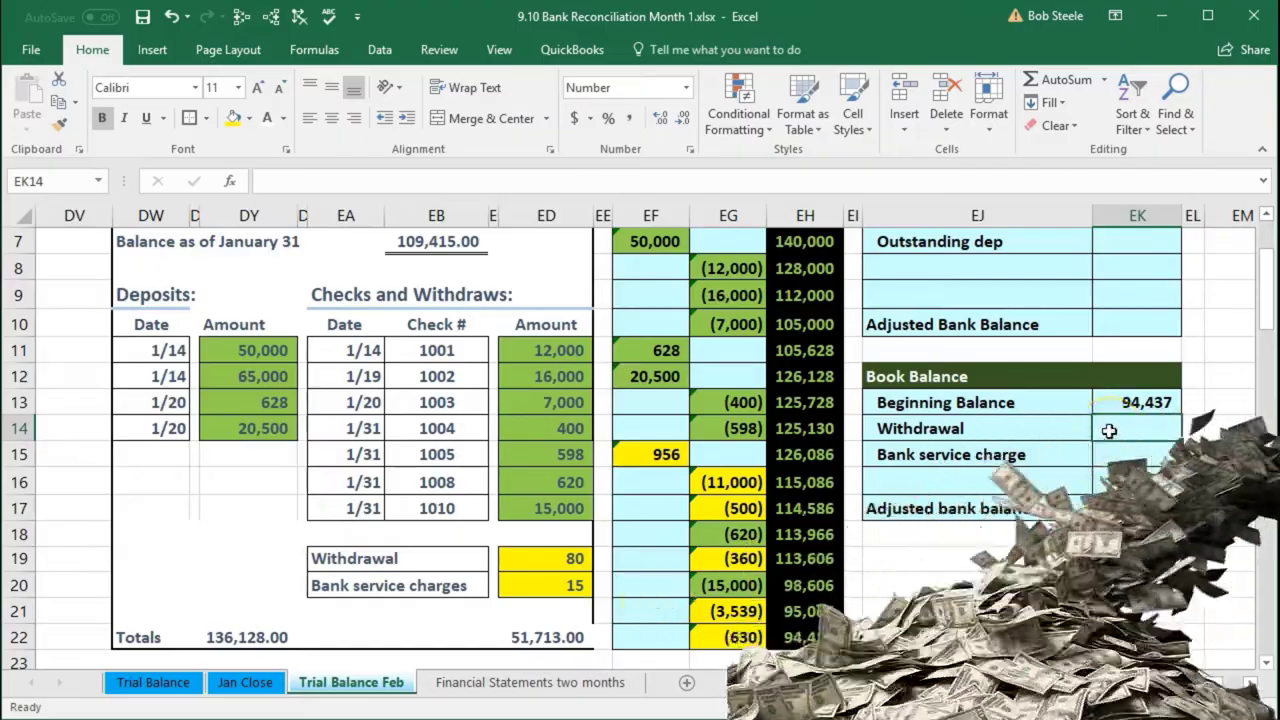
pyautogui.write('-80')
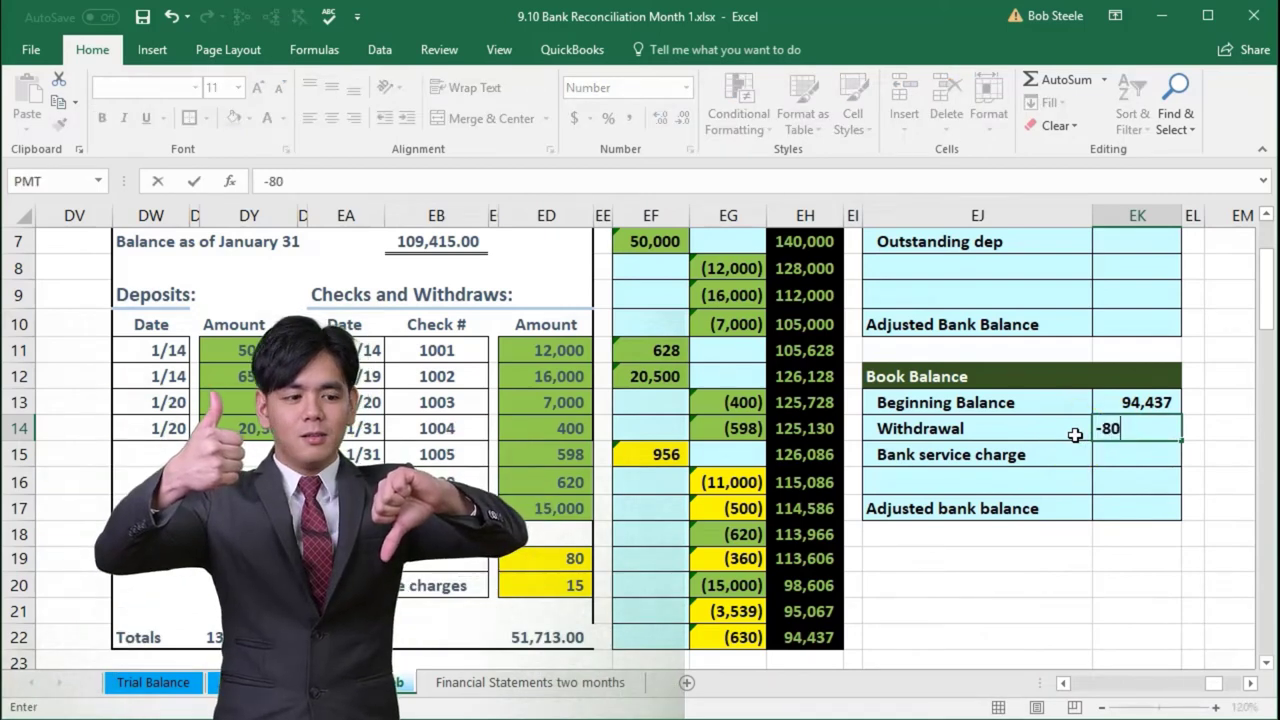
pyautogui.press('Return')
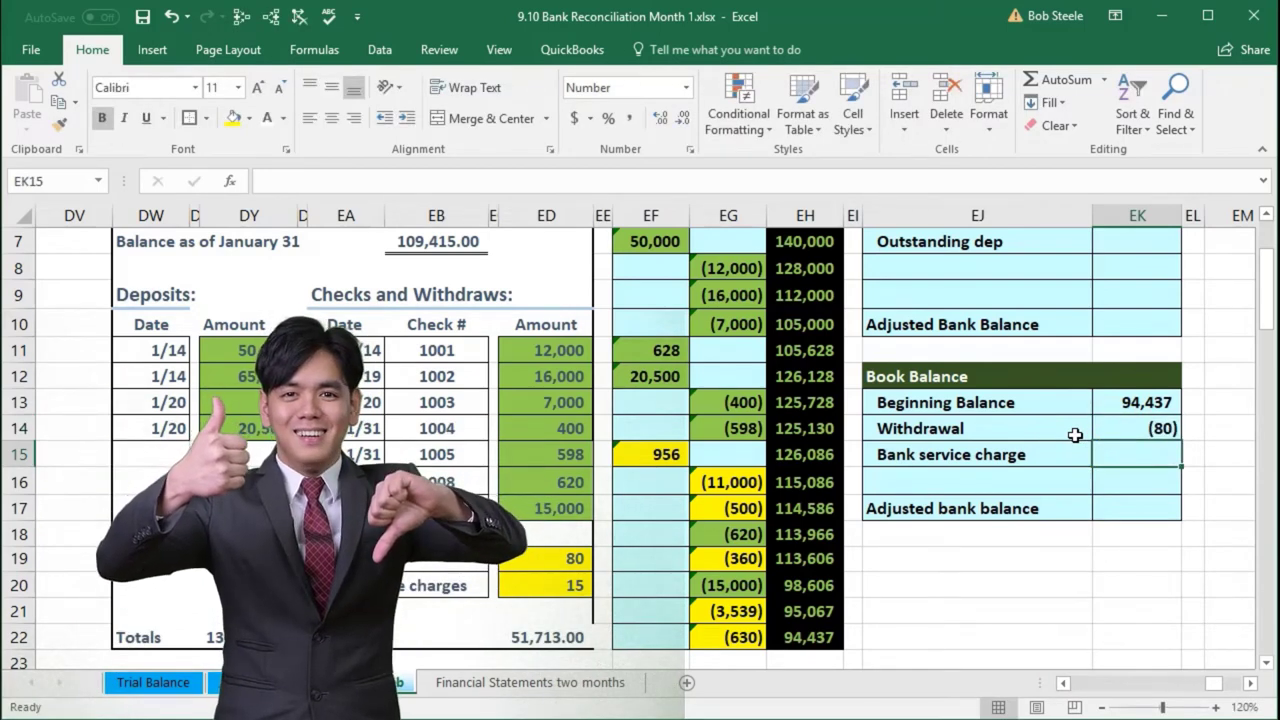
pyautogui.write('-15')
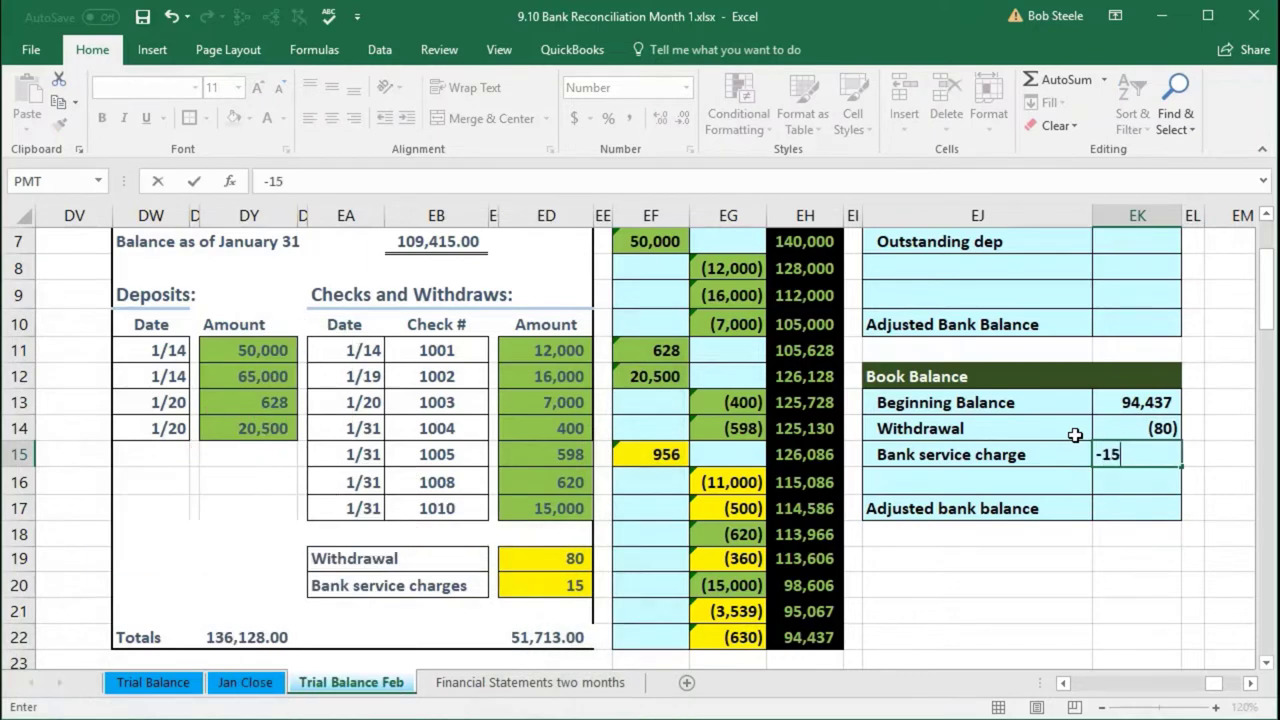
pyautogui.press('Return')
# Fill the Withdrawal and Bank service charges amounts on the bank statement with light green.
pyautogui.scroll(-1, 1075, 435)
pyautogui.moveTo(546, 477); pyautogui.dragTo(539, 501)
pyautogui.click(1037, 476)
pyautogui.rightClick(539, 500)
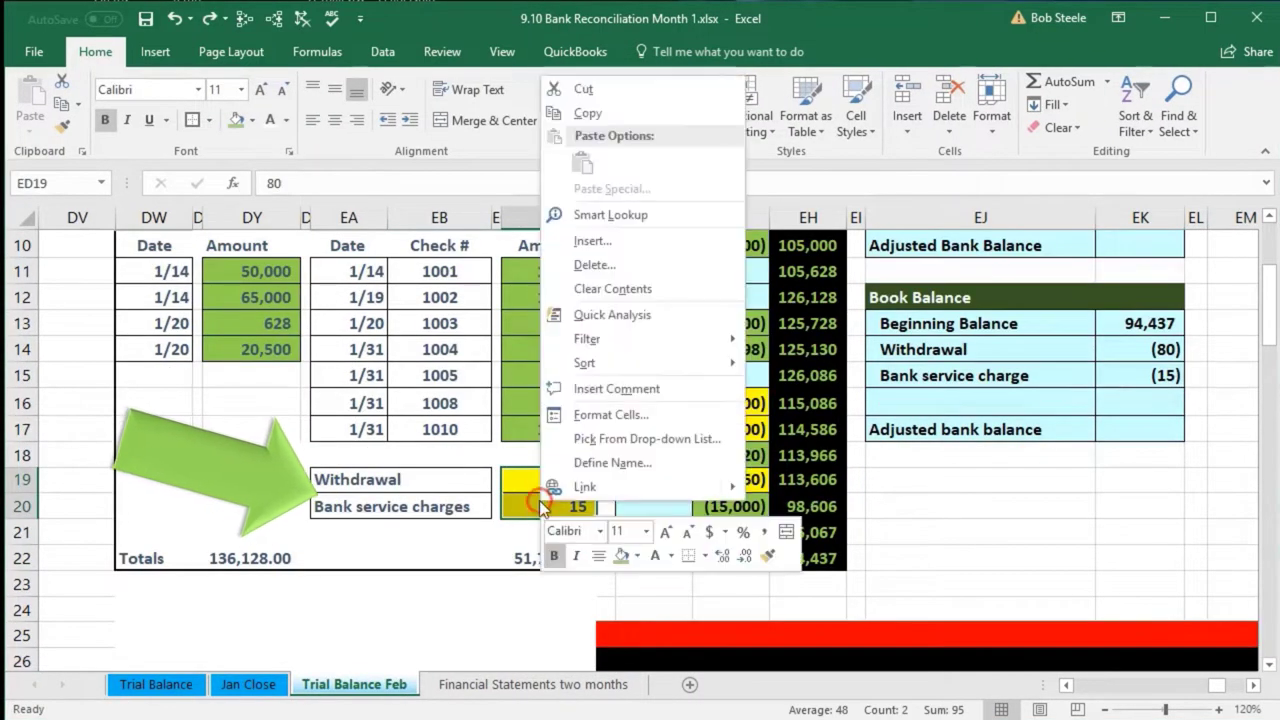
pyautogui.click(638, 558)
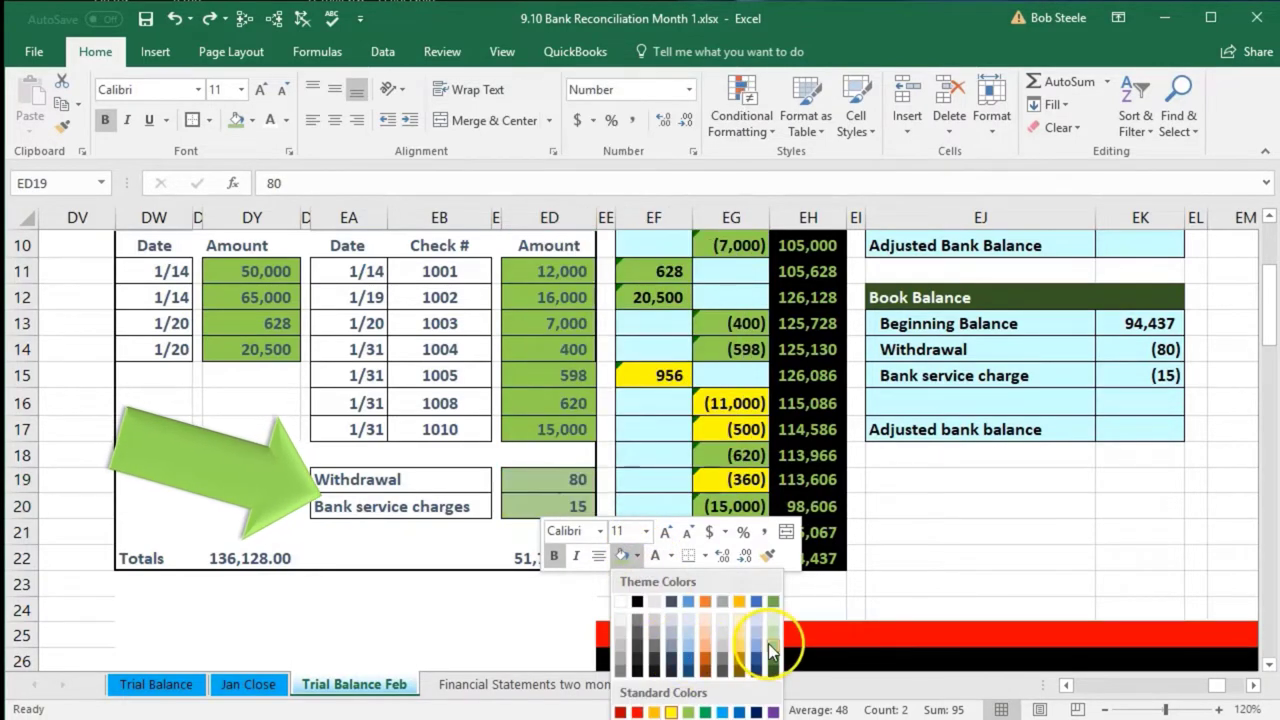
pyautogui.click(773, 628)
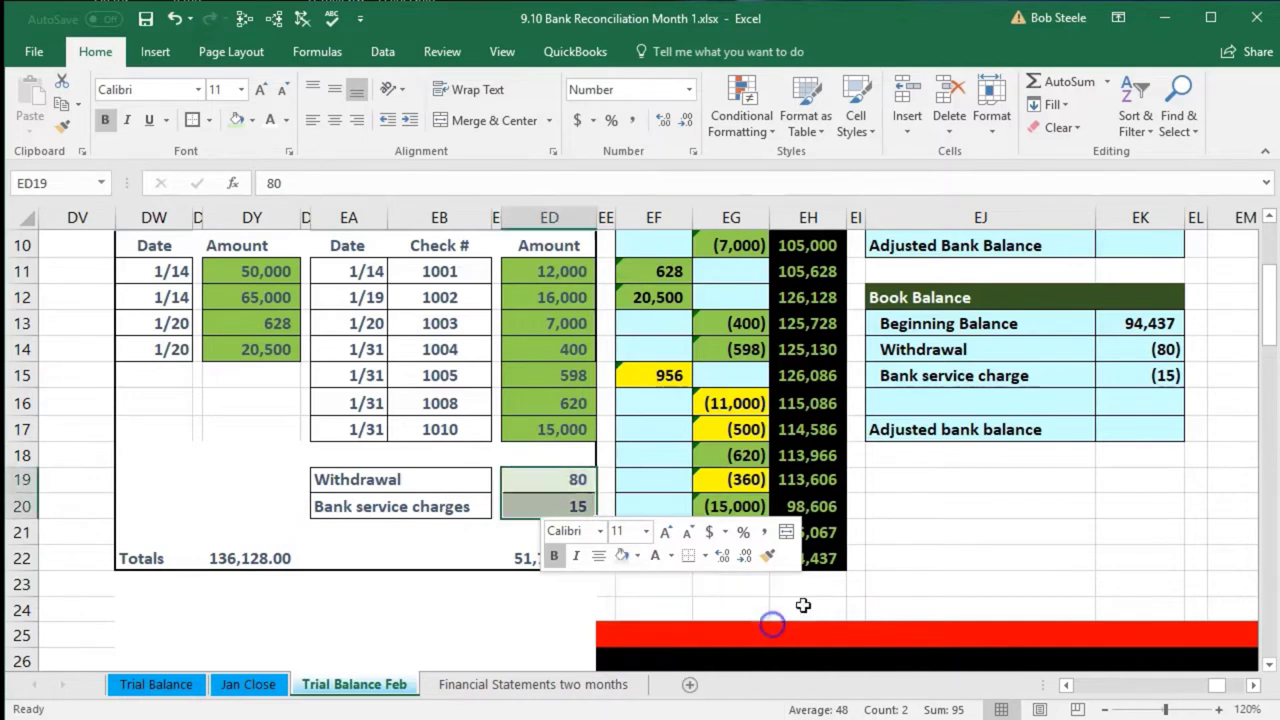
pyautogui.click(972, 487)
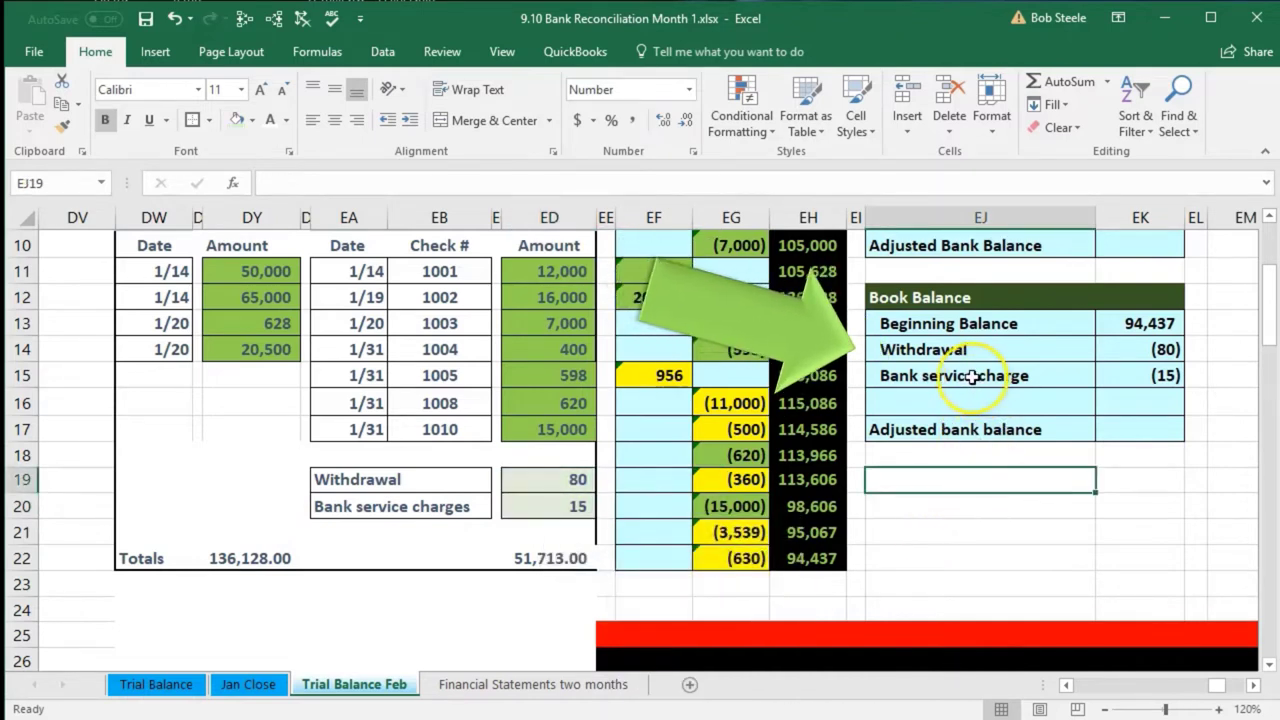
# Enter the unmatched 956 deposit from the Checking ledger as Outstanding dep in the Bank Balance section.
pyautogui.click(981, 540)
pyautogui.scroll(1, 981, 540)
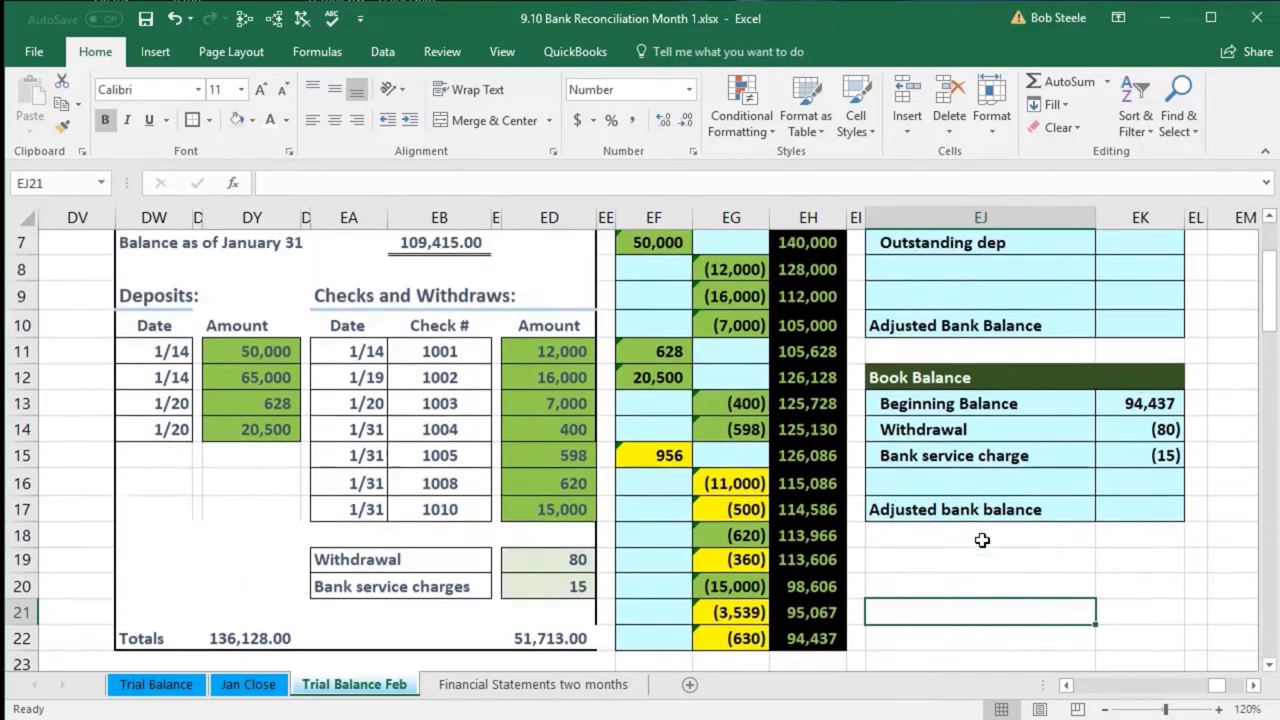
pyautogui.click(639, 454)
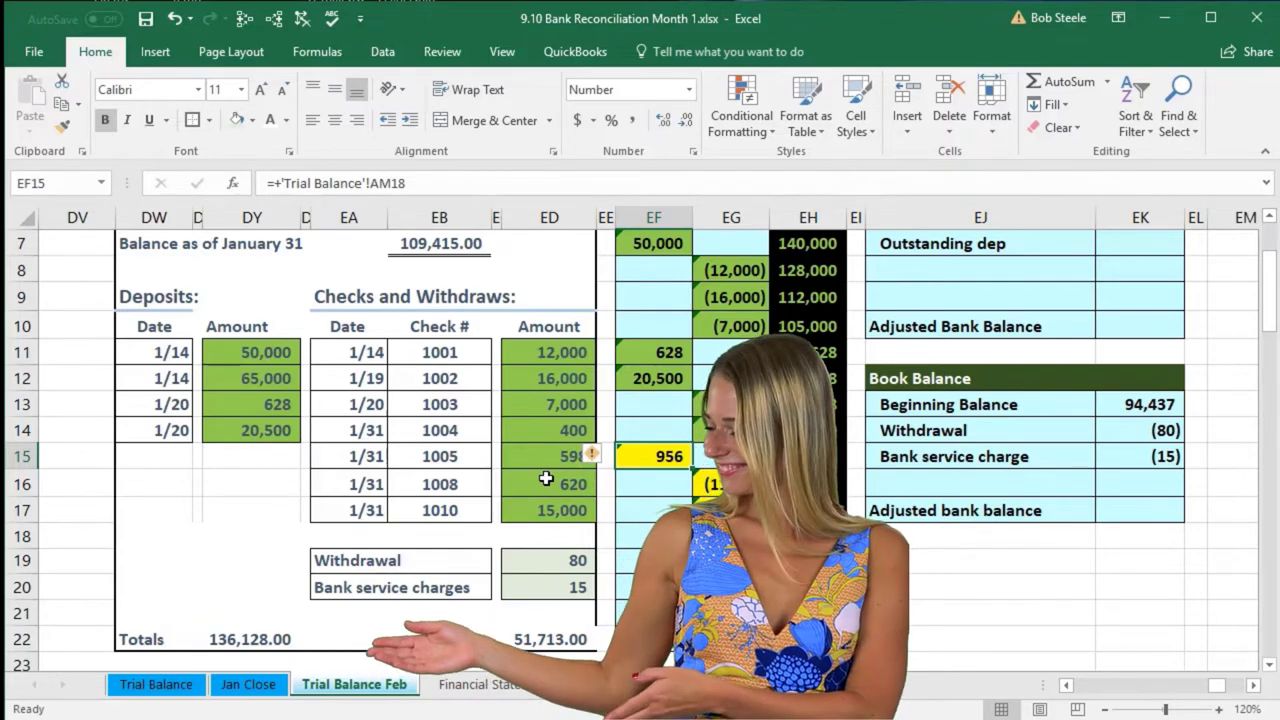
pyautogui.scroll(2, 545, 479)
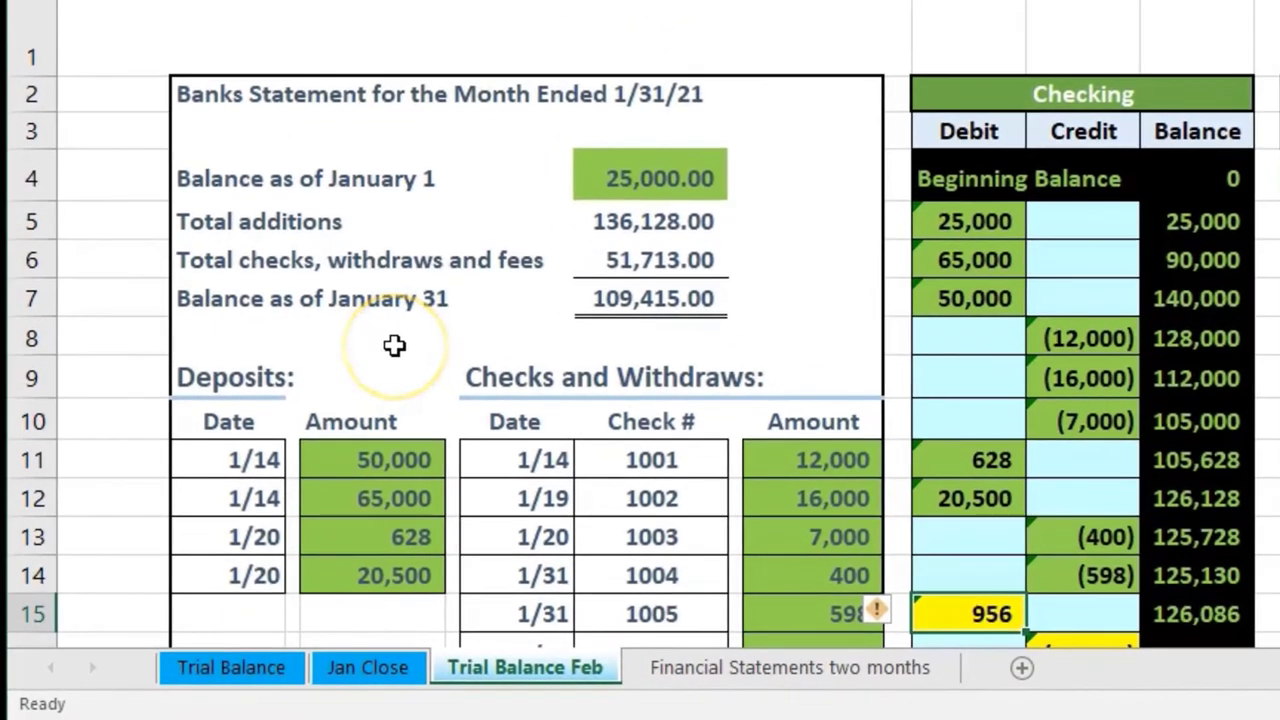
pyautogui.scroll(-1, 707, 354)
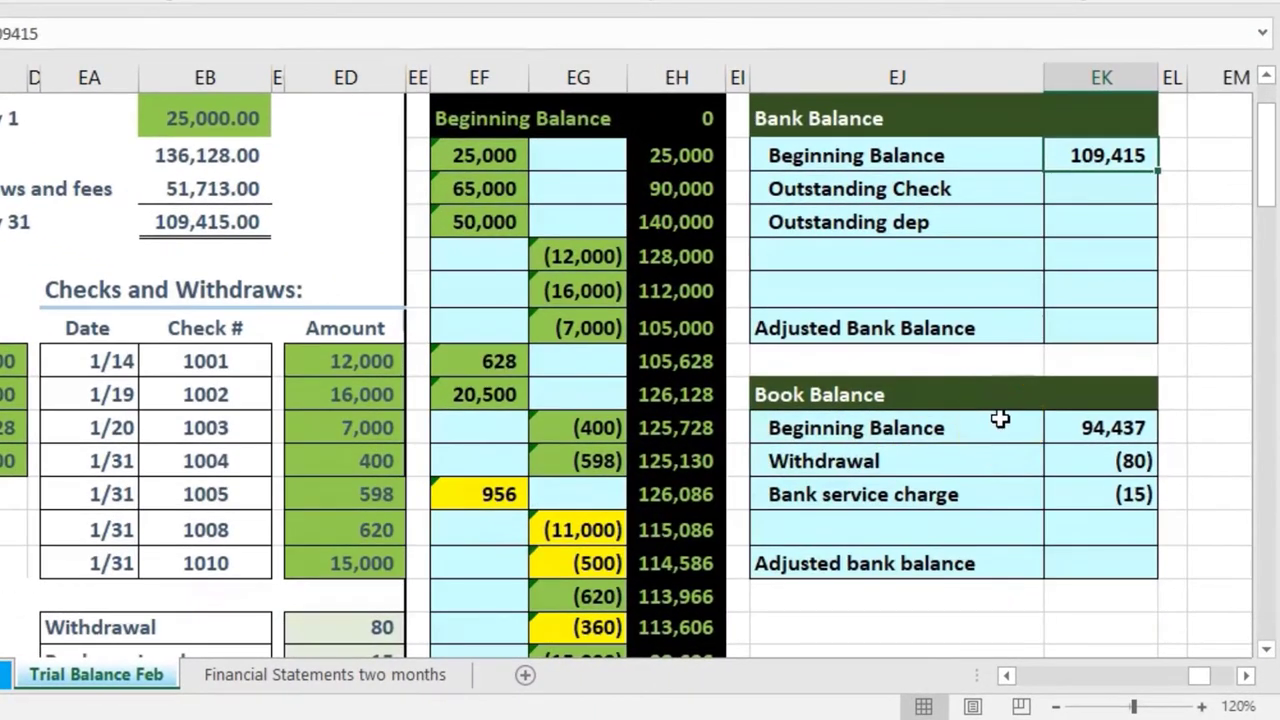
pyautogui.click(1063, 220)
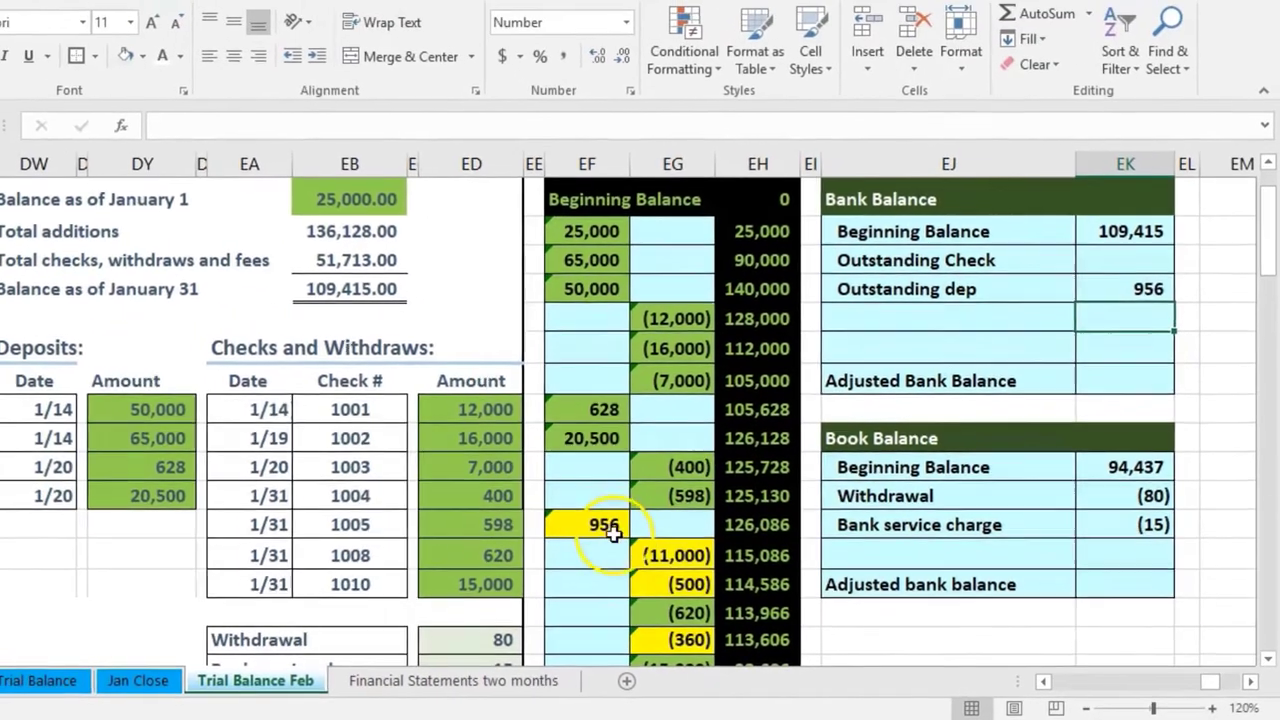
# Fill the 956 debit in the Checking ledger with light green.
pyautogui.click(480, 494)
pyautogui.rightClick(595, 530)
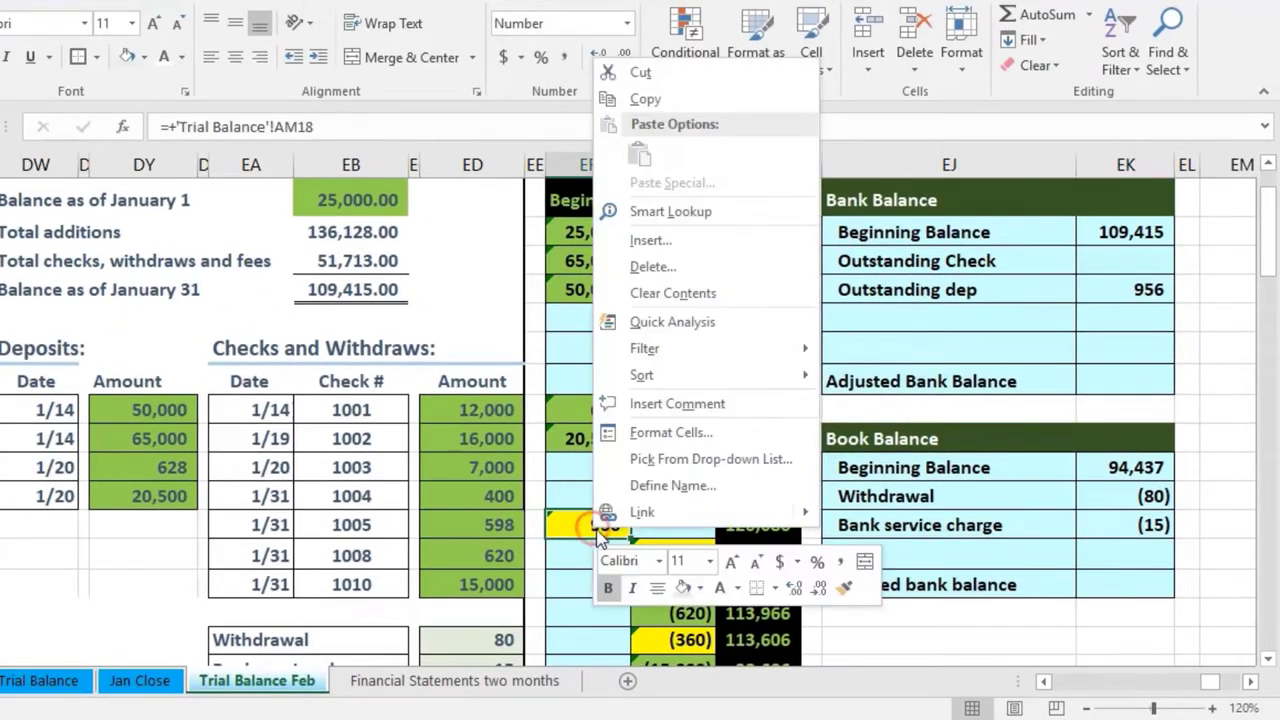
pyautogui.click(681, 588)
pyautogui.press('Down')
pyautogui.press('Right')
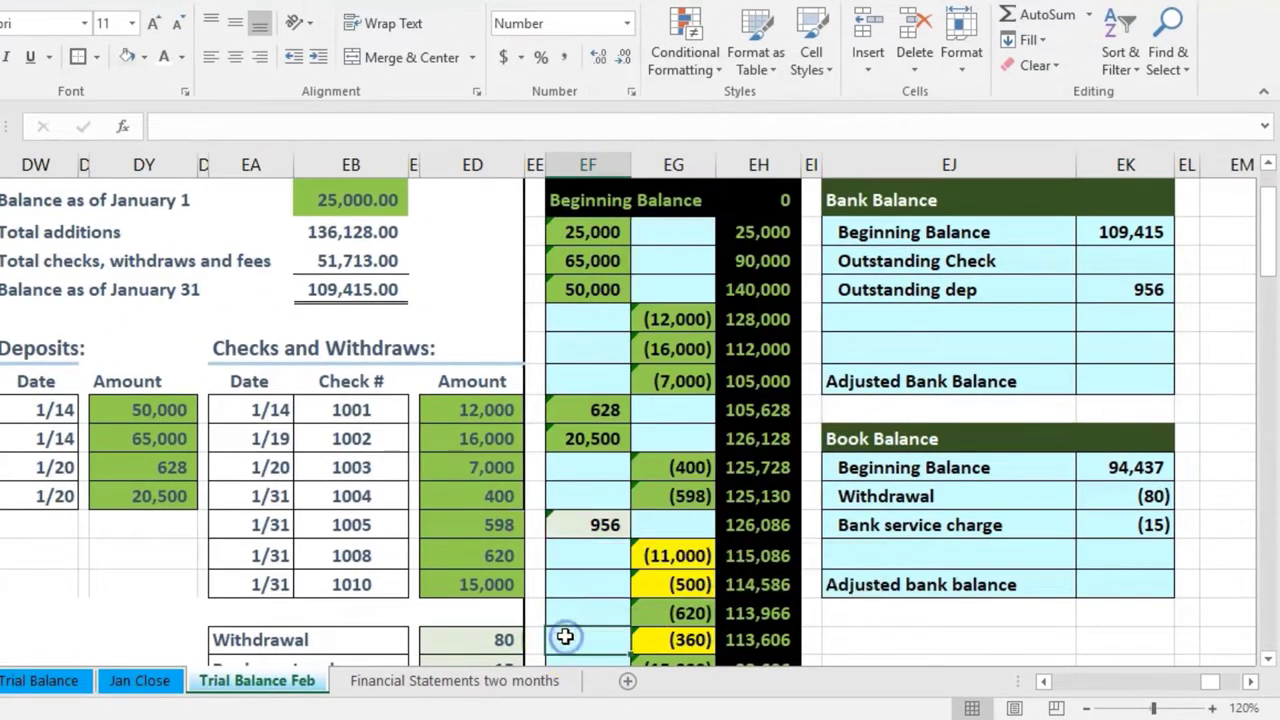
# Examine the yellow outstanding checks in the Checking ledger alongside the beginning balances of the bank and book sections.
pyautogui.scroll(-2, 567, 630)
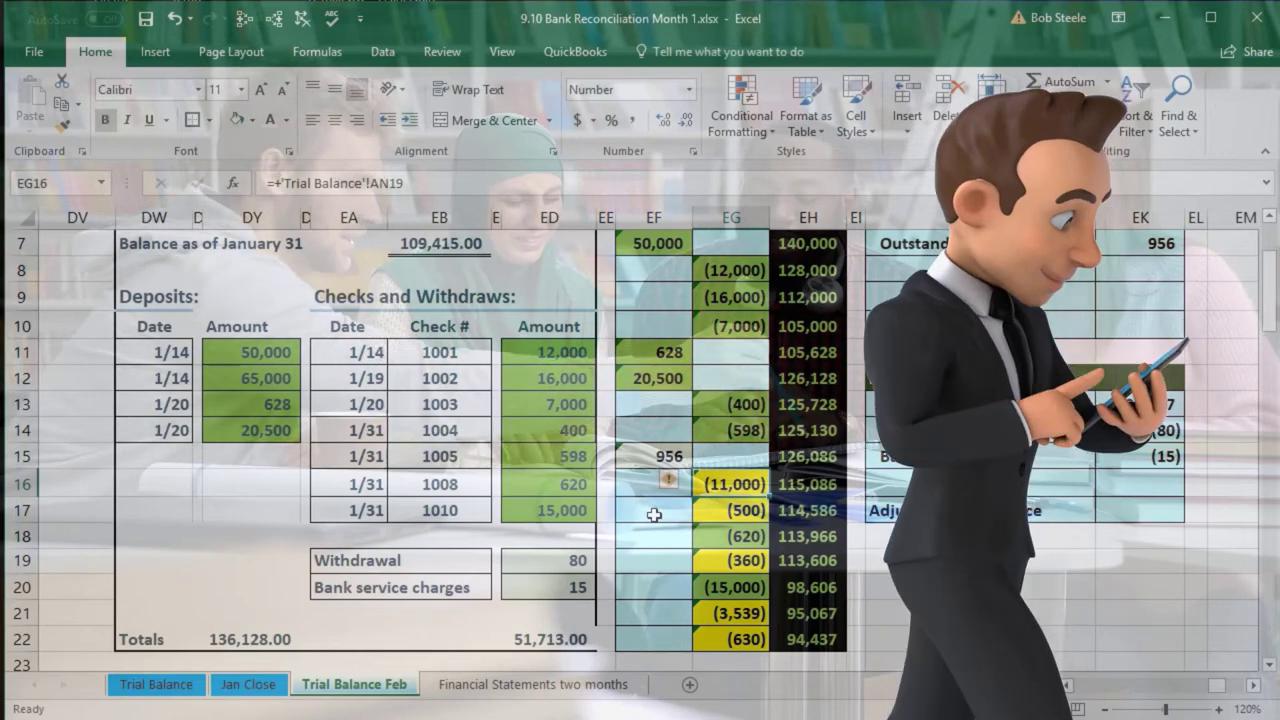
pyautogui.scroll(1, 655, 512)
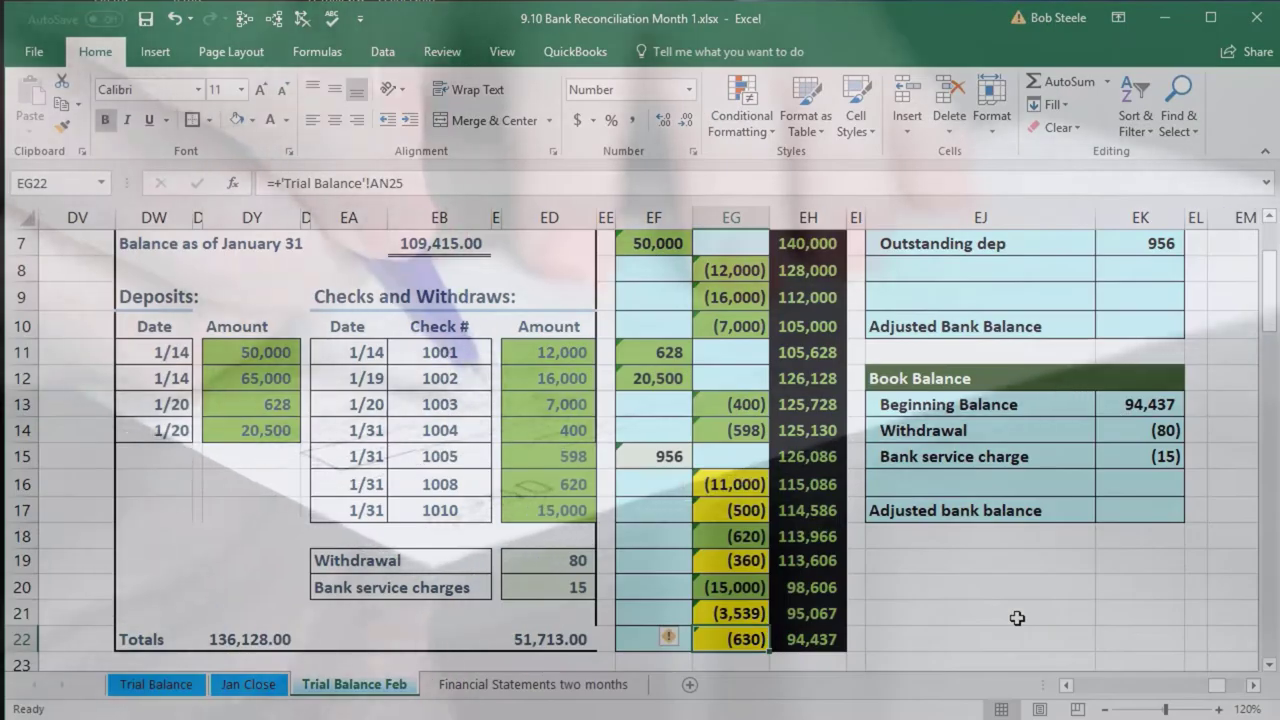
pyautogui.scroll(2, 1017, 618)
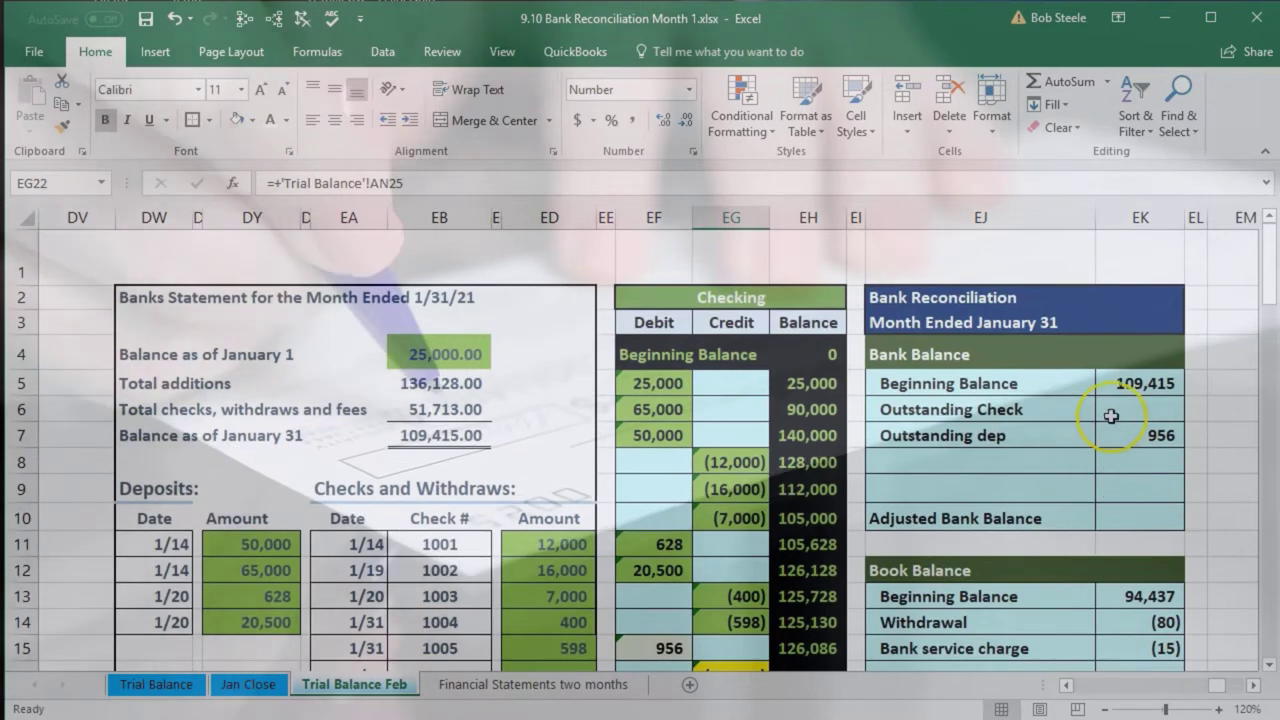
pyautogui.click(1115, 595)
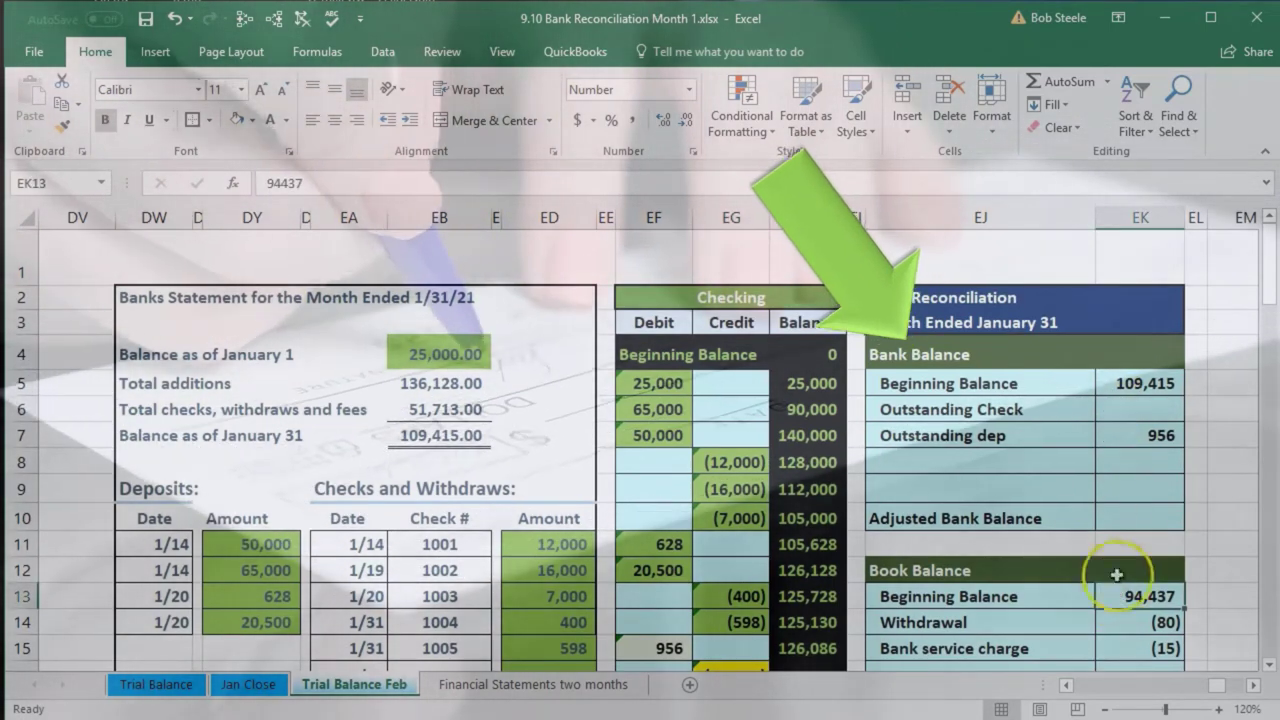
pyautogui.click(1120, 383)
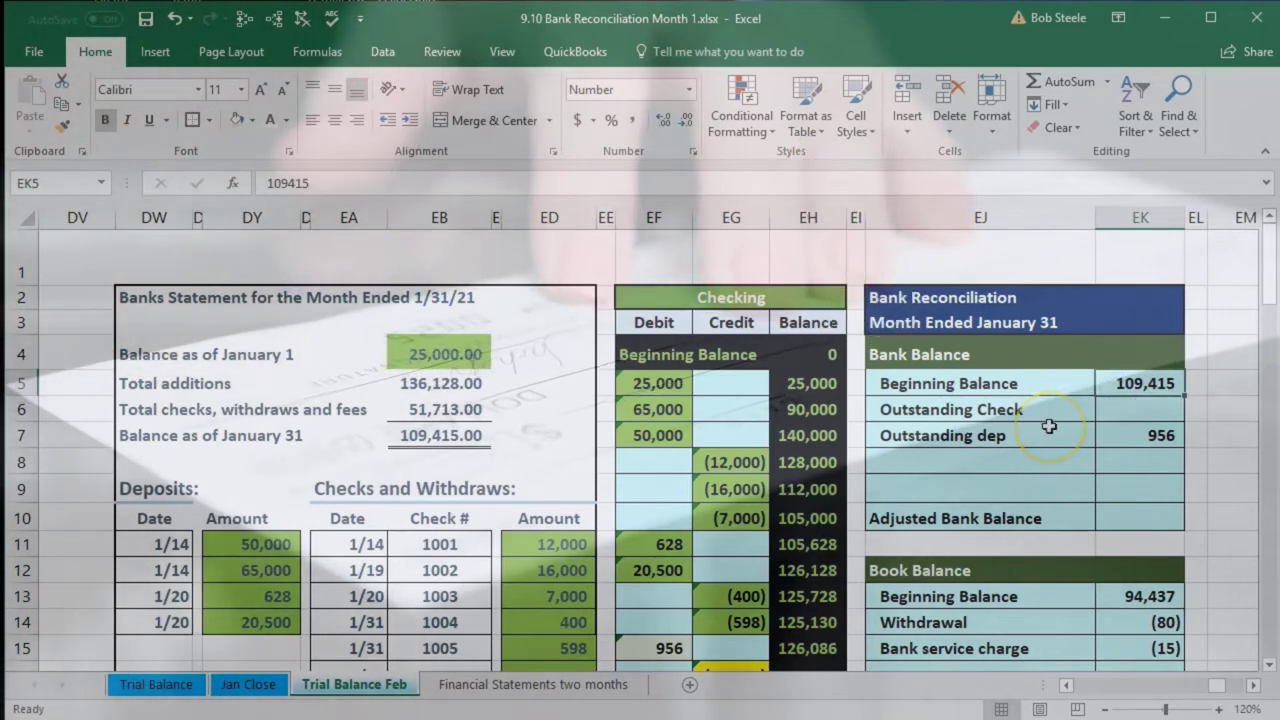
pyautogui.scroll(-1, 1048, 426)
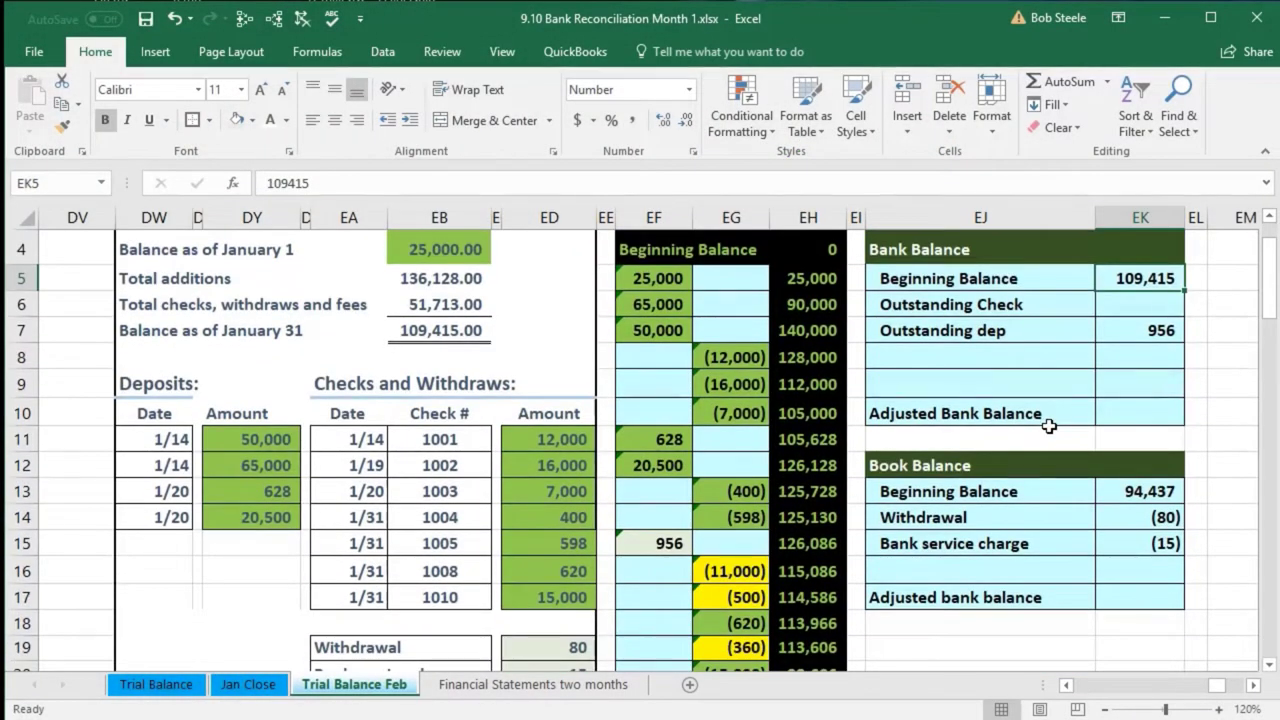
# Total the yellow outstanding checks from the Checking ledger in Calculator: 11000 + 500 + 360 + 3539 + 630.
pyautogui.press('XF86Calculator')
pyautogui.moveTo(1042, 293); pyautogui.dragTo(557, 282)
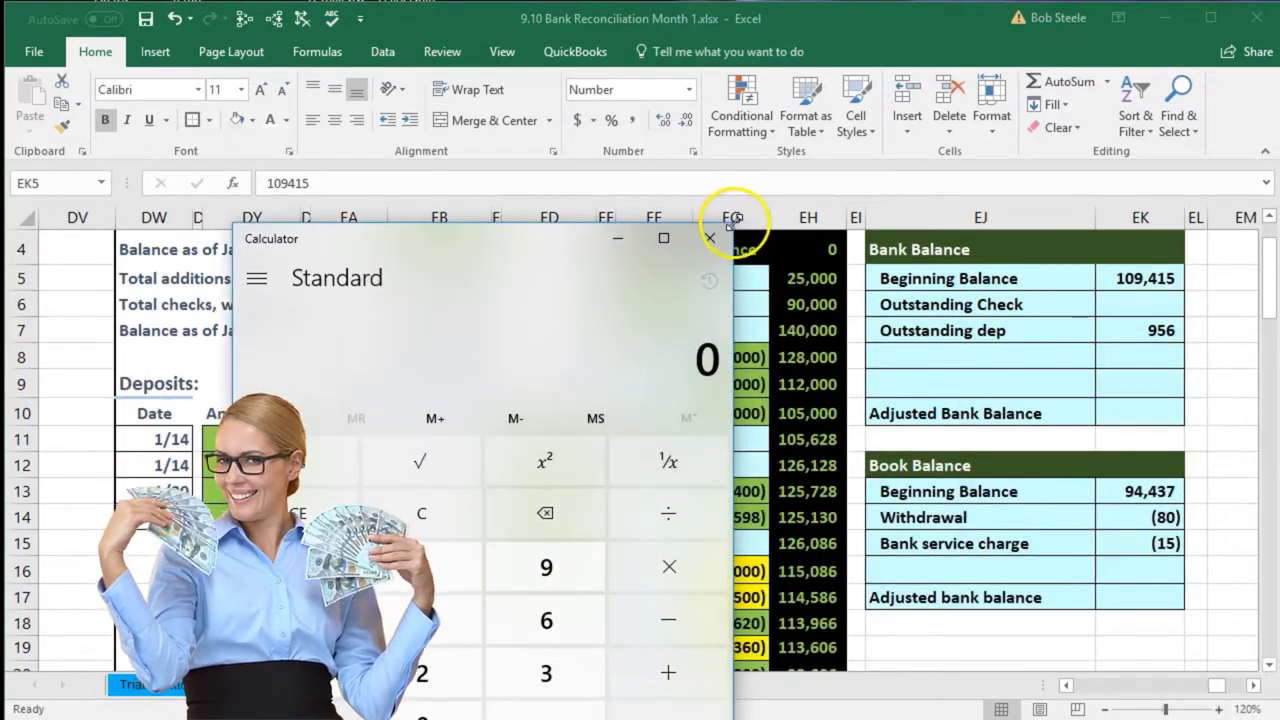
pyautogui.scroll(-1, 770, 422)
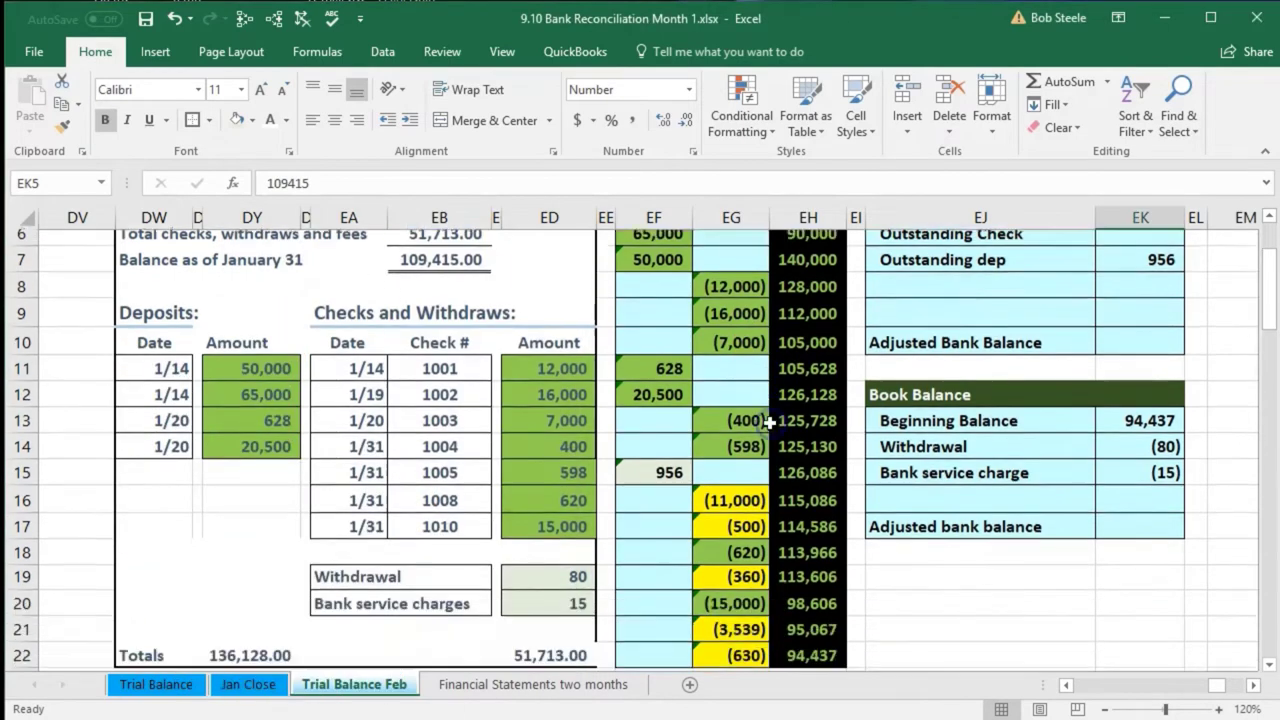
pyautogui.scroll(-1, 770, 422)
pyautogui.press('XF86Calculator')
pyautogui.click(408, 522)
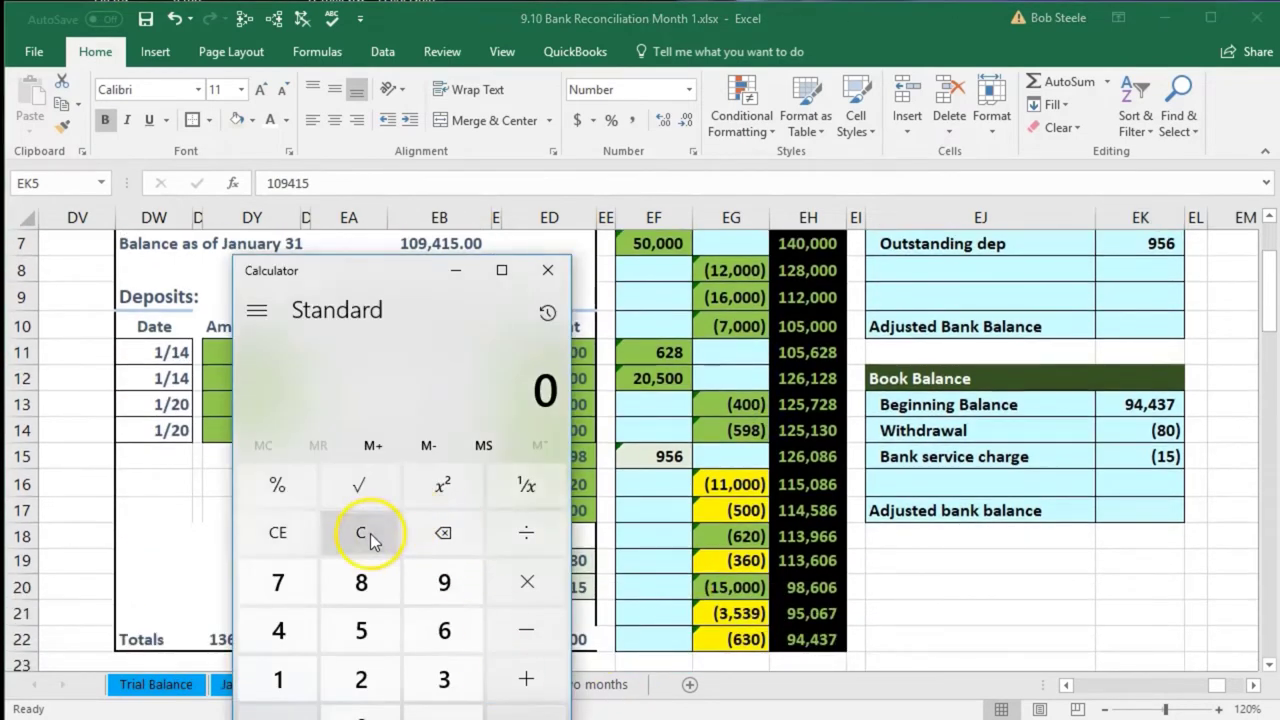
pyautogui.write('11000+')
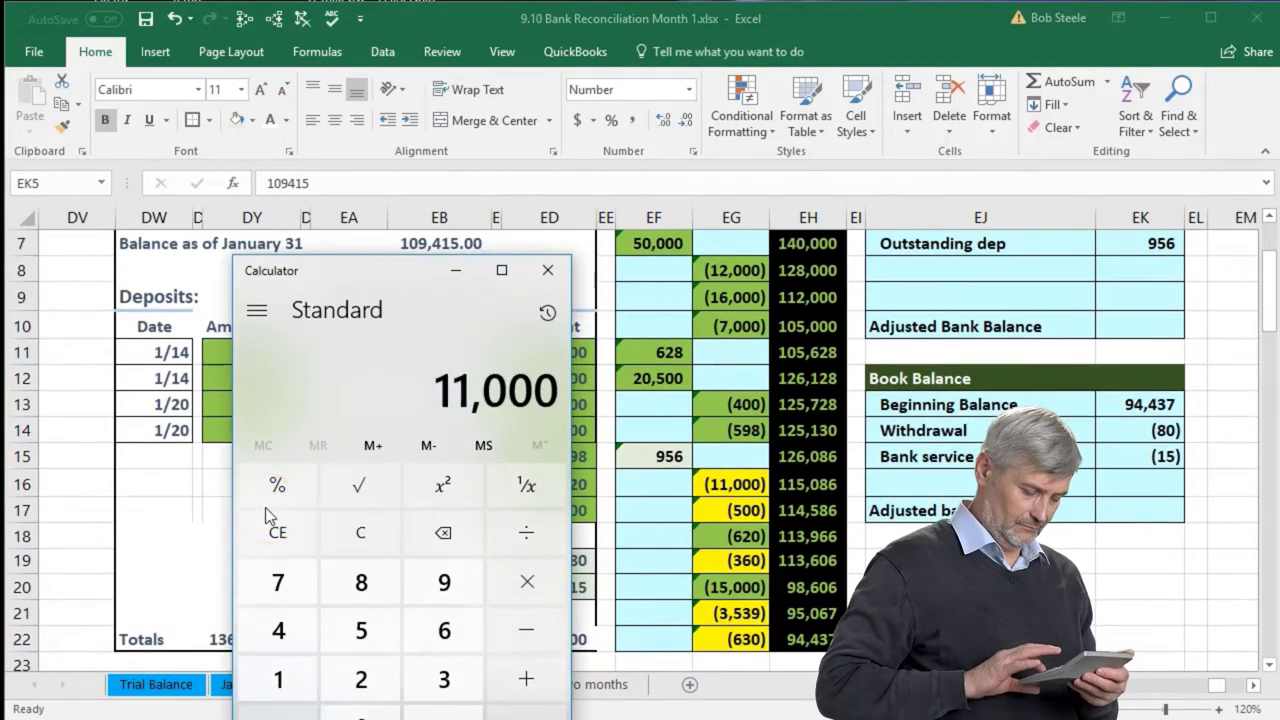
pyautogui.write('500+6')
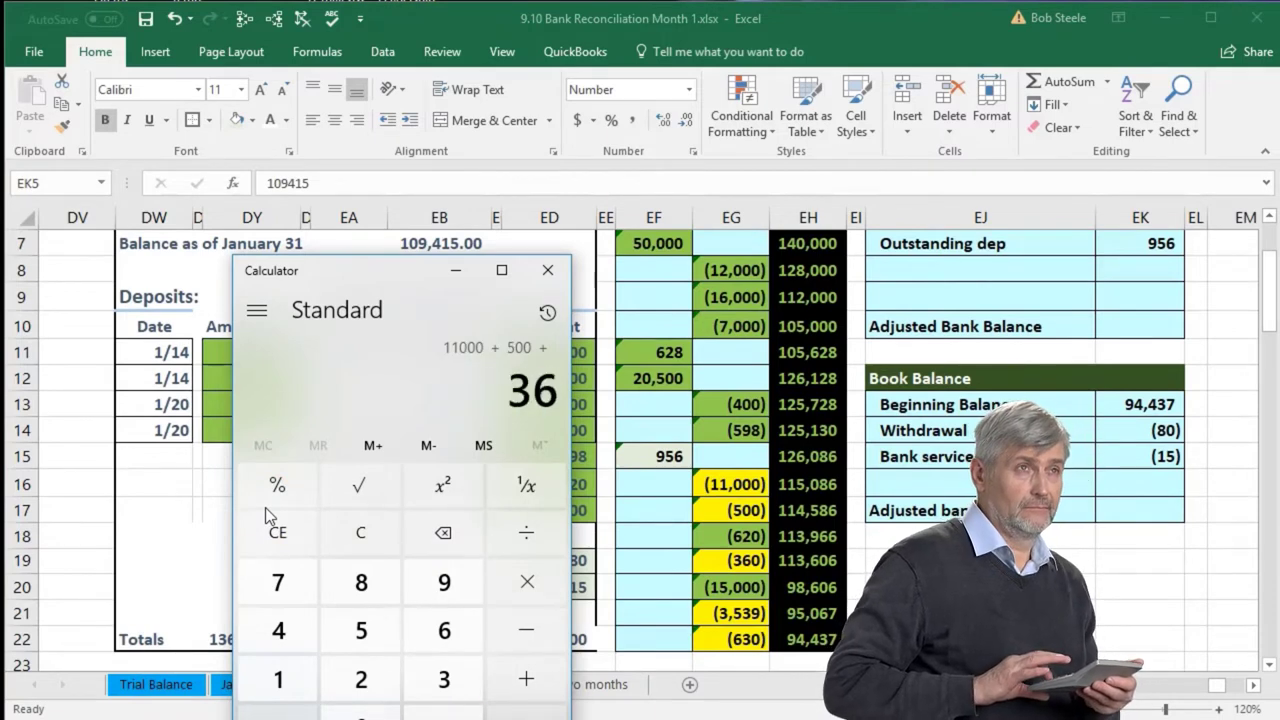
pyautogui.write('0+3539+')
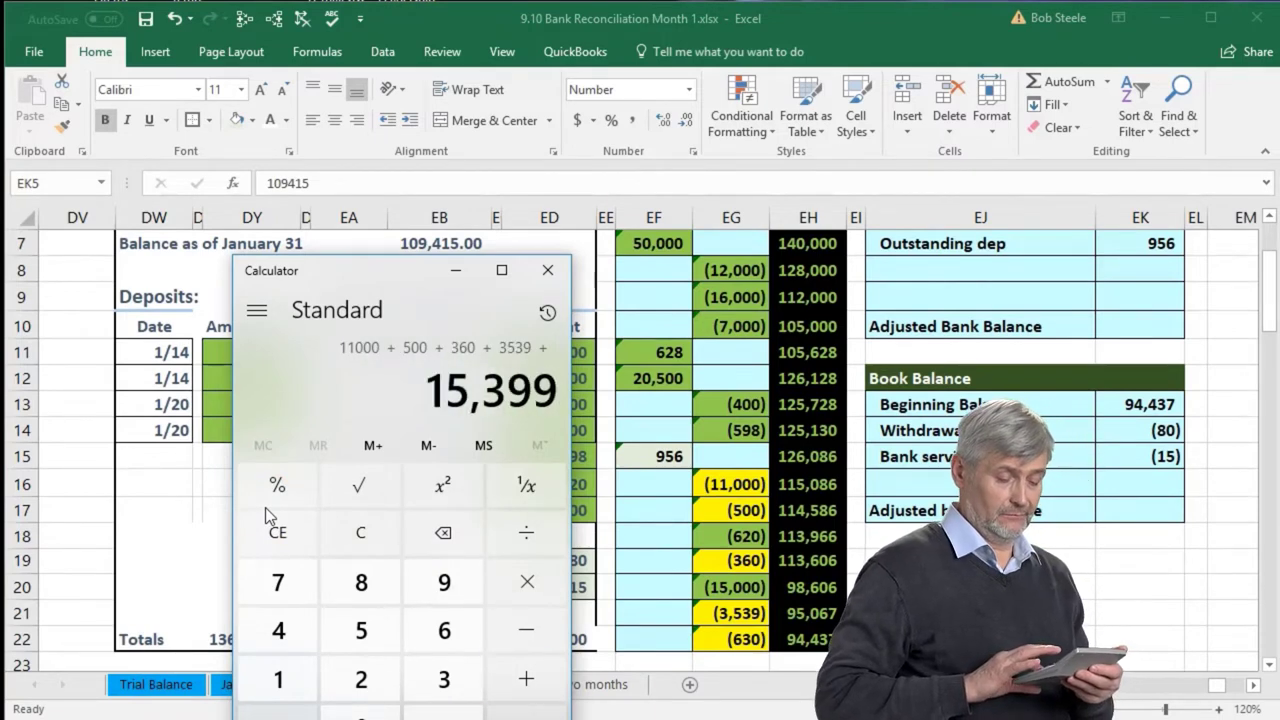
pyautogui.write('63')
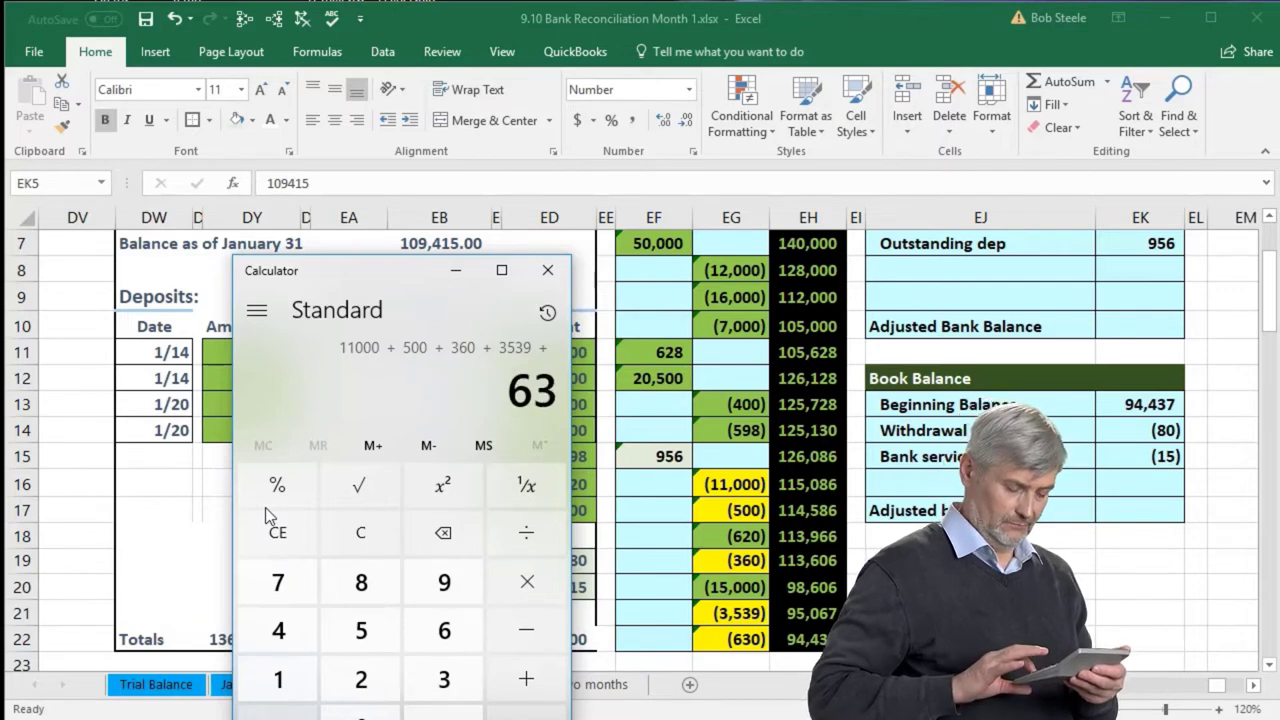
pyautogui.write('0')
pyautogui.press('Return')
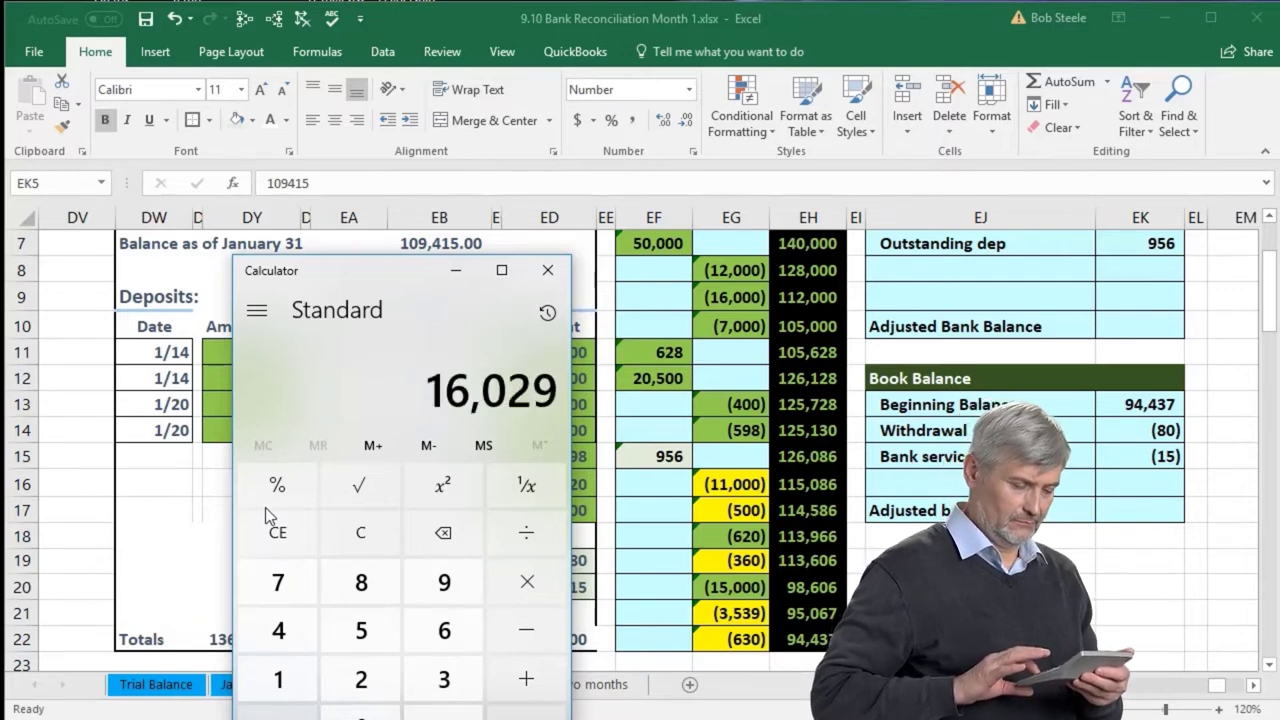
pyautogui.click(427, 452)
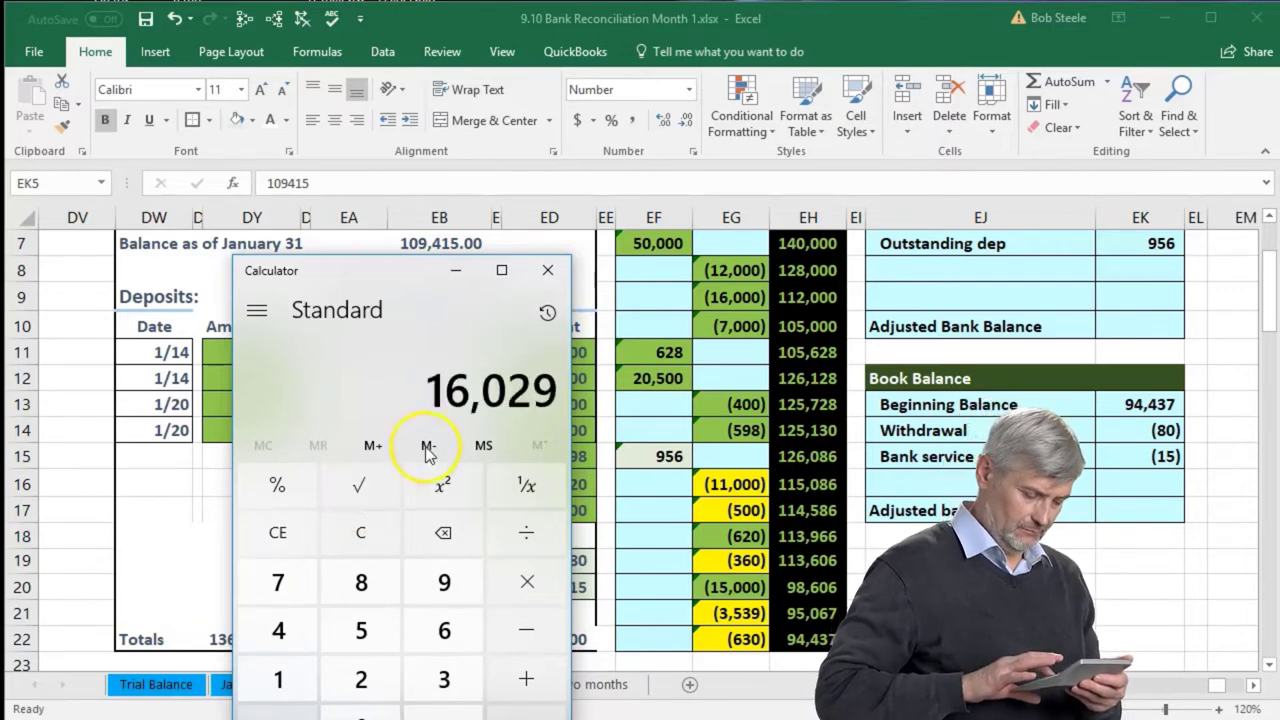
pyautogui.click(548, 270)
# Enter =EG16+EG17+EG19+EG21+EG22 as the Outstanding Check amount in the Bank Balance section to total the yellow checks.
pyautogui.click(900, 457)
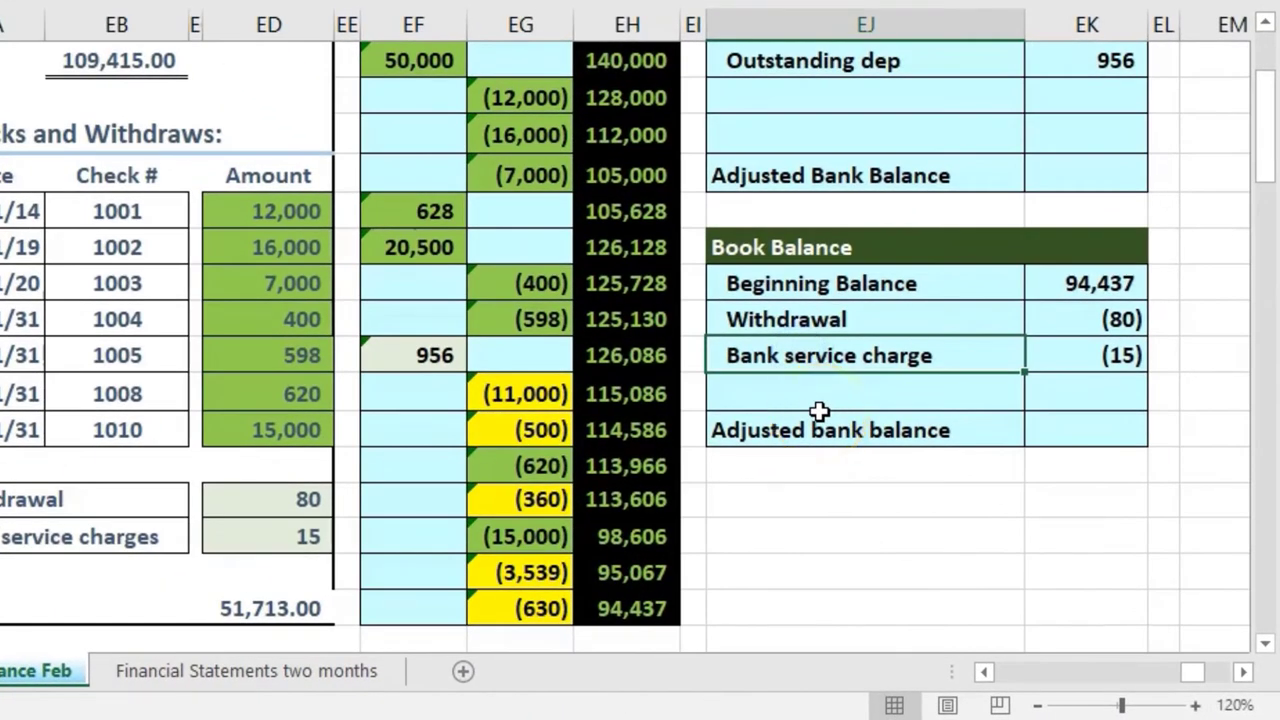
pyautogui.scroll(1, 819, 411)
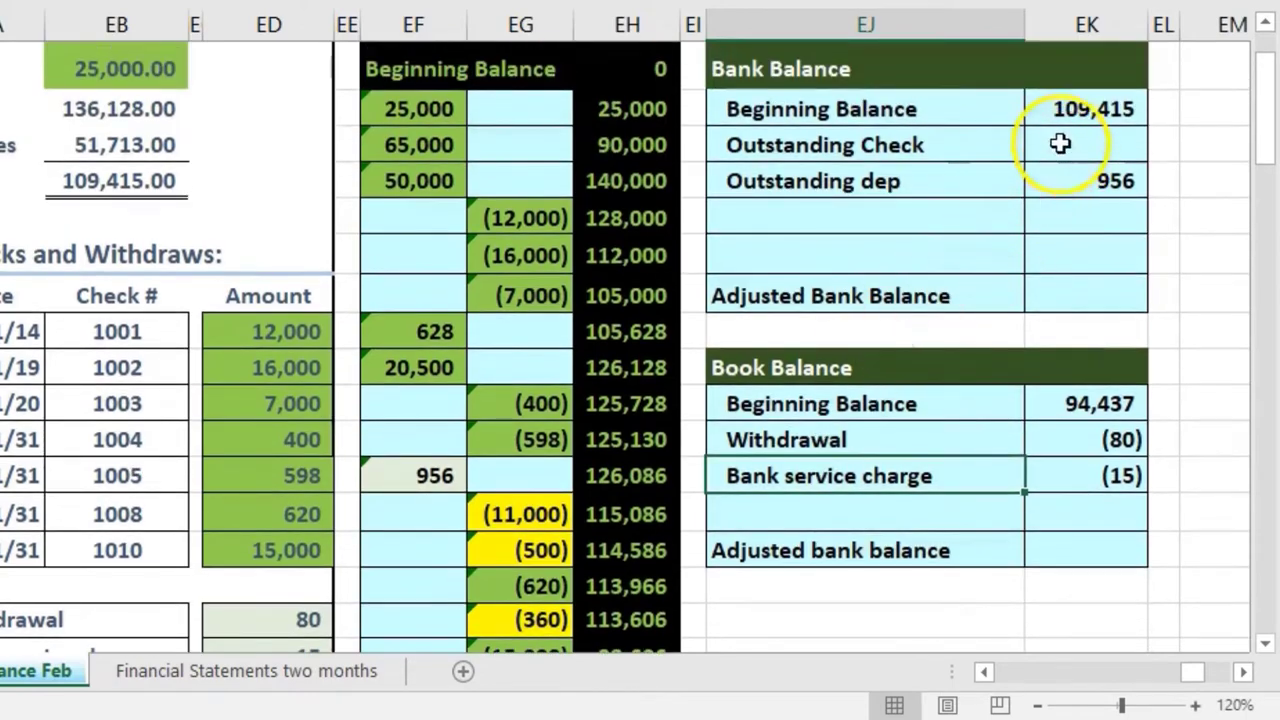
pyautogui.click(1060, 144)
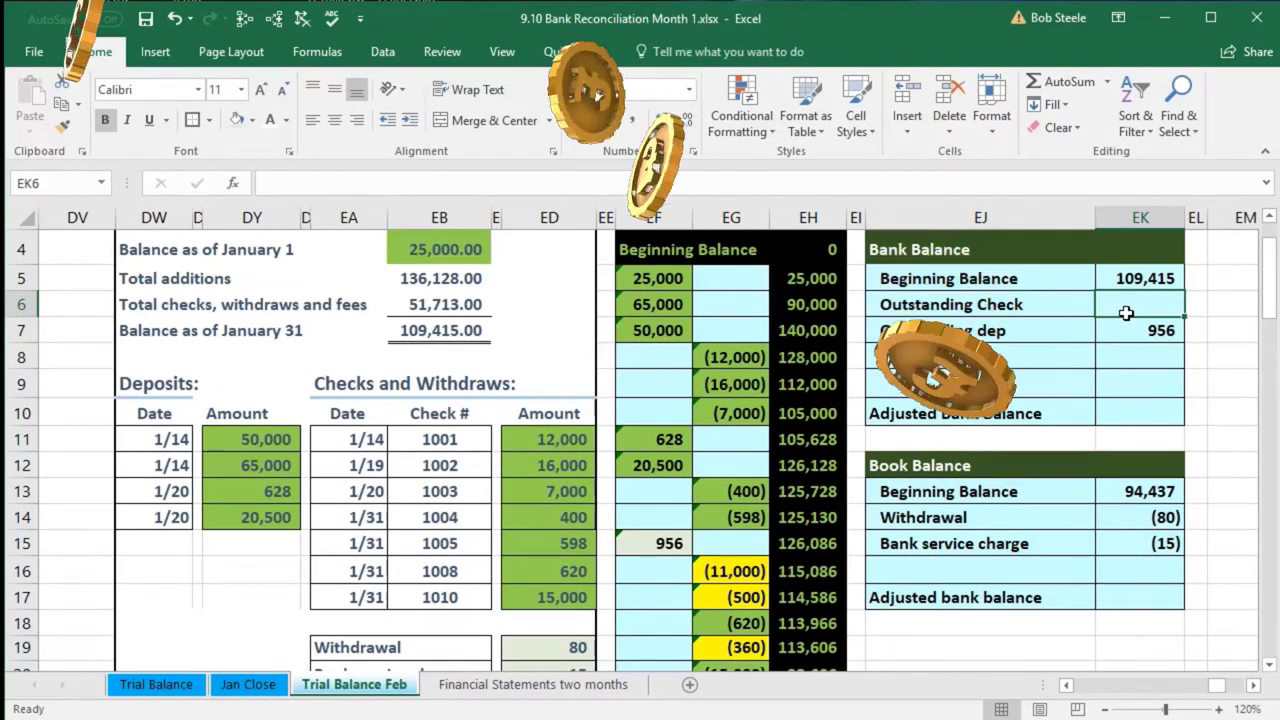
pyautogui.write('=')
pyautogui.click(760, 567)
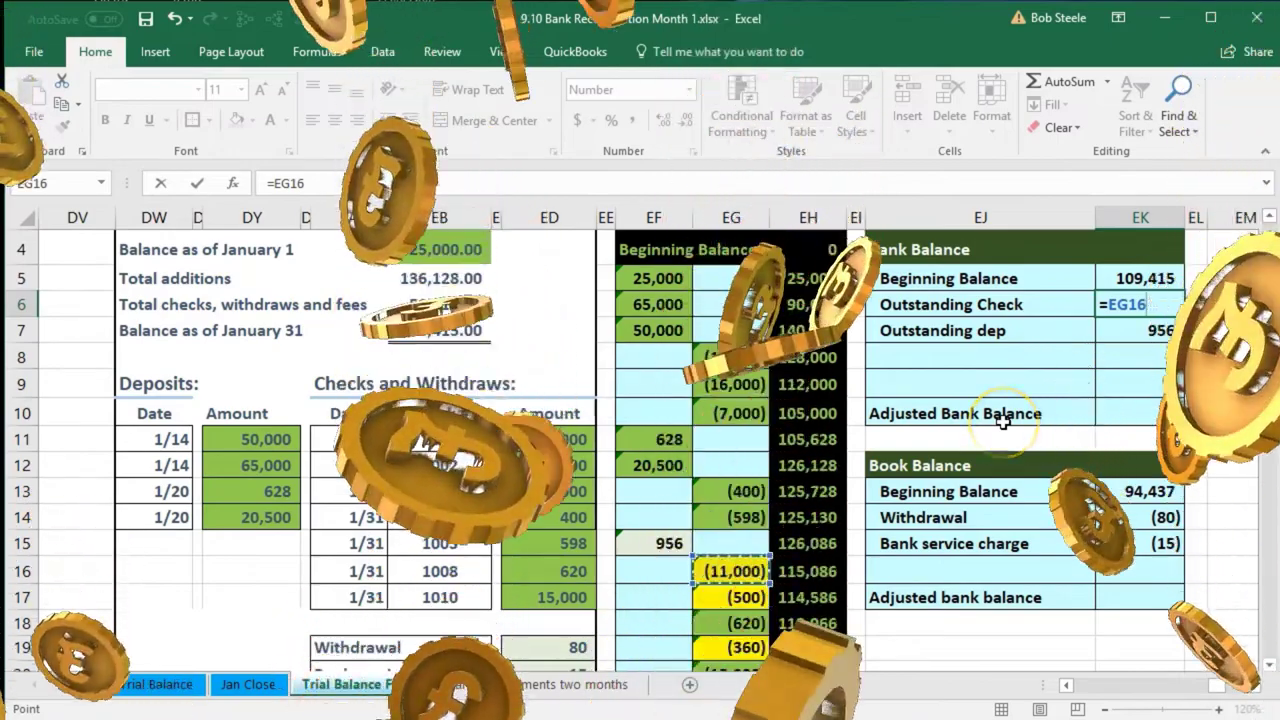
pyautogui.write('+')
pyautogui.click(745, 597)
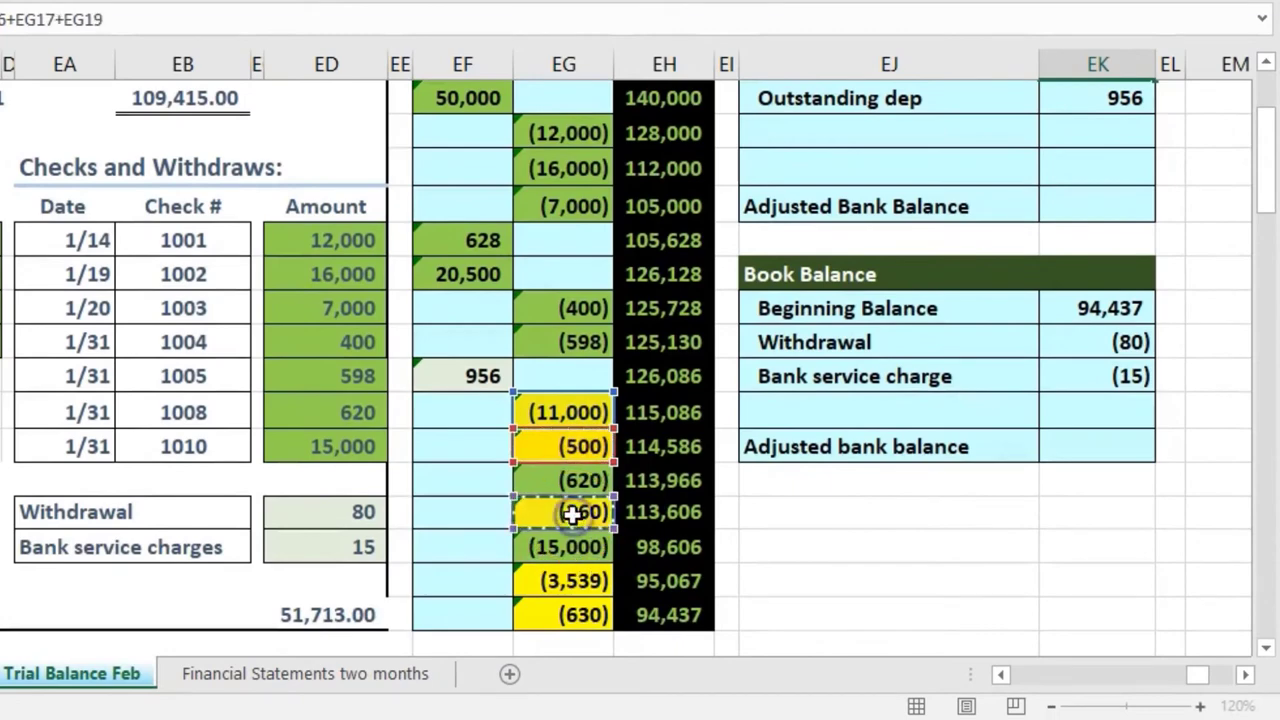
pyautogui.write('+')
pyautogui.click(570, 614)
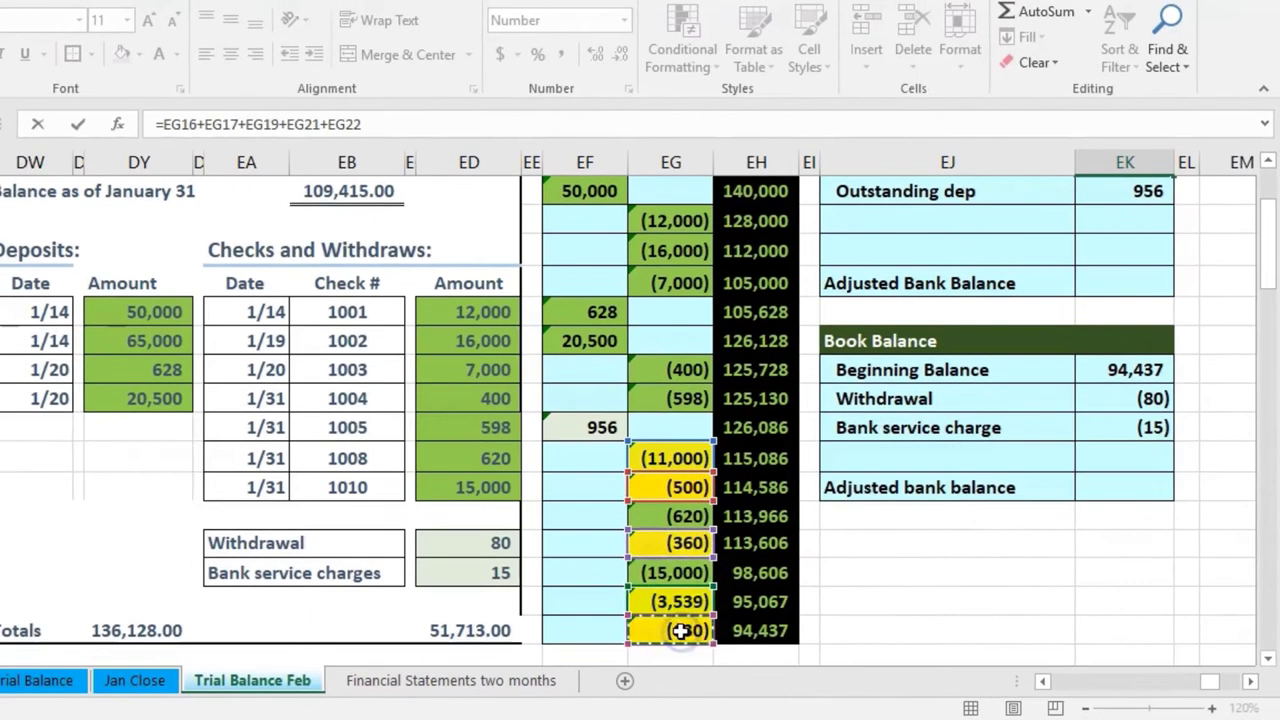
pyautogui.press('Return')
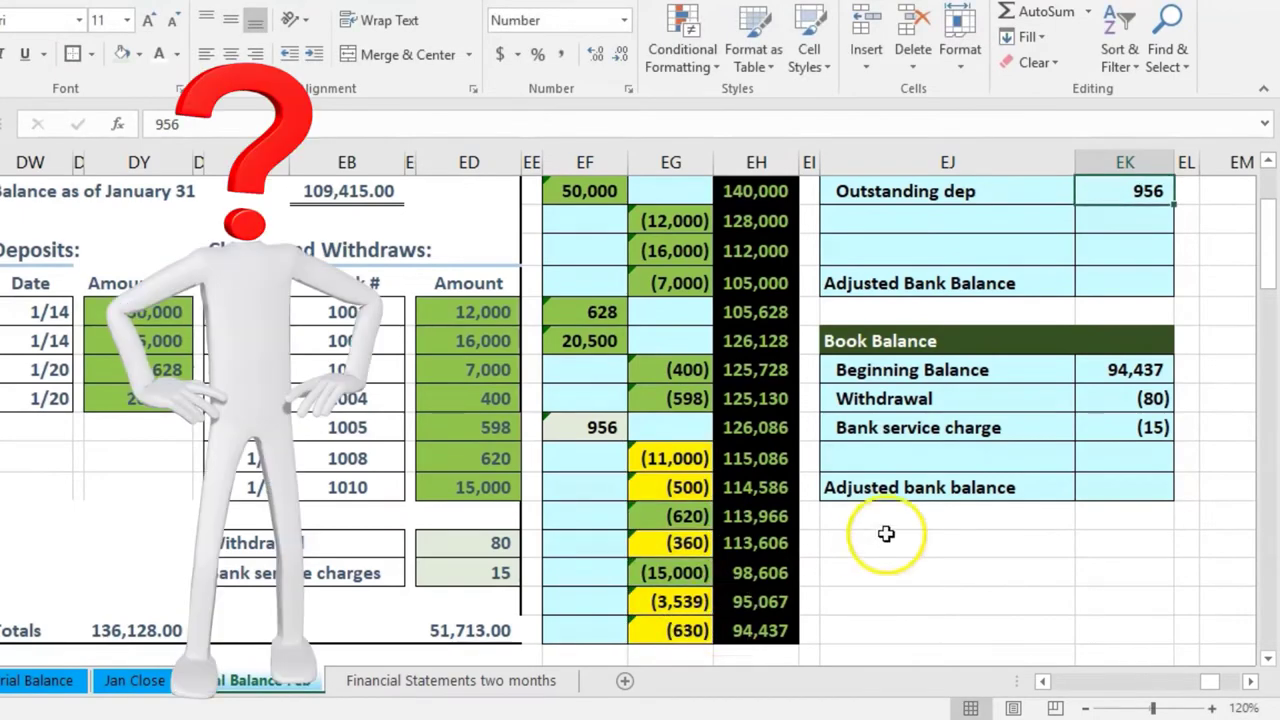
# Review the ledger cells referenced by the Outstanding Check formula, and clear the amount.
pyautogui.scroll(1, 994, 423)
pyautogui.doubleClick(1098, 260)
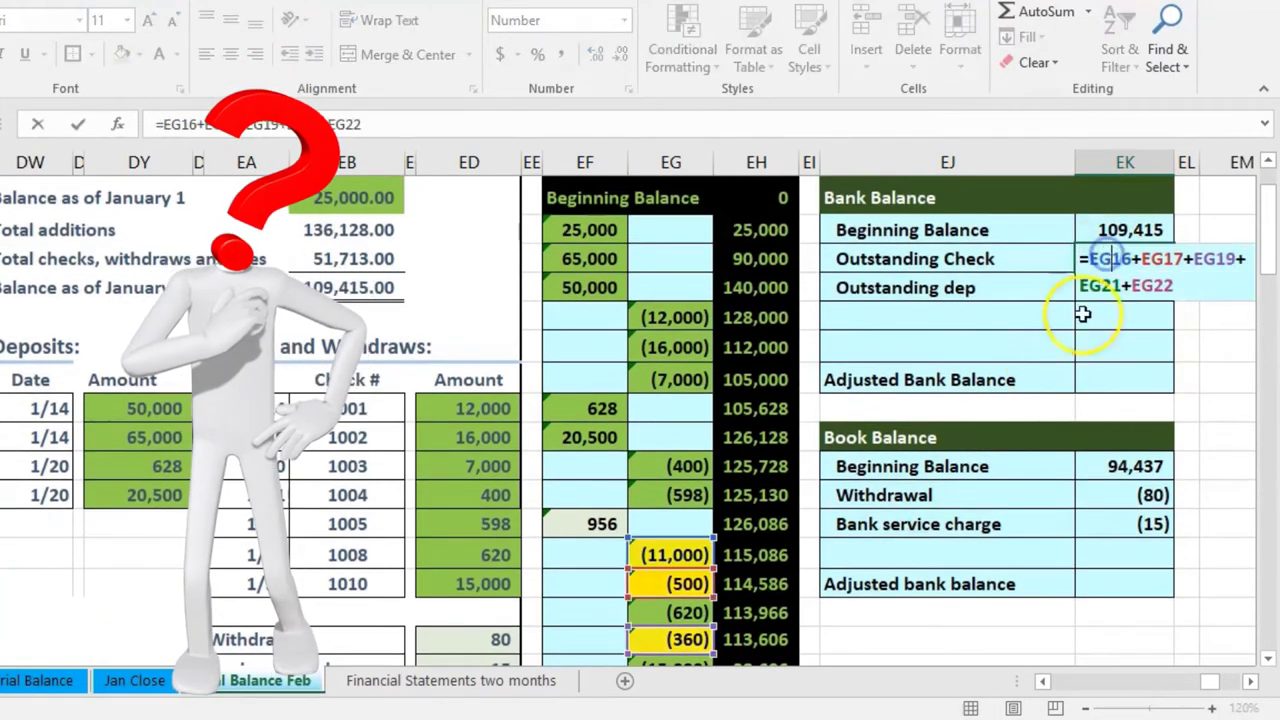
pyautogui.scroll(-3, 1100, 320)
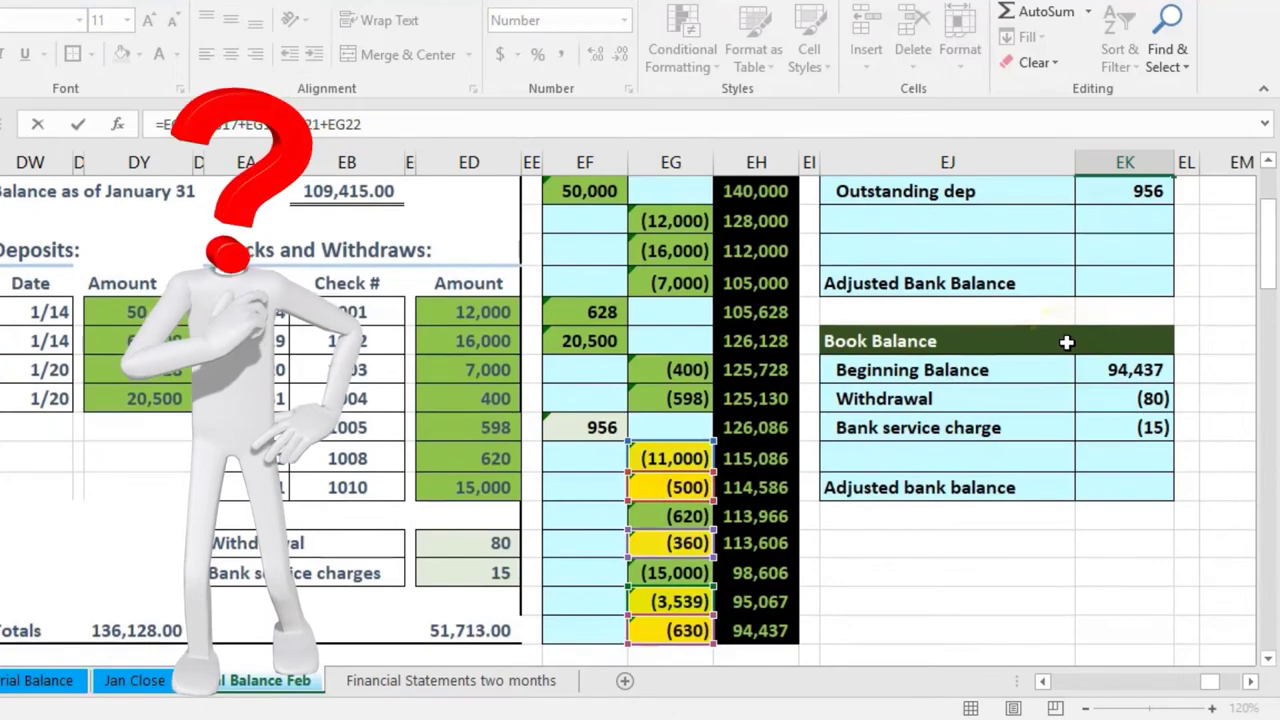
pyautogui.press('Escape')
pyautogui.scroll(1, 1067, 342)
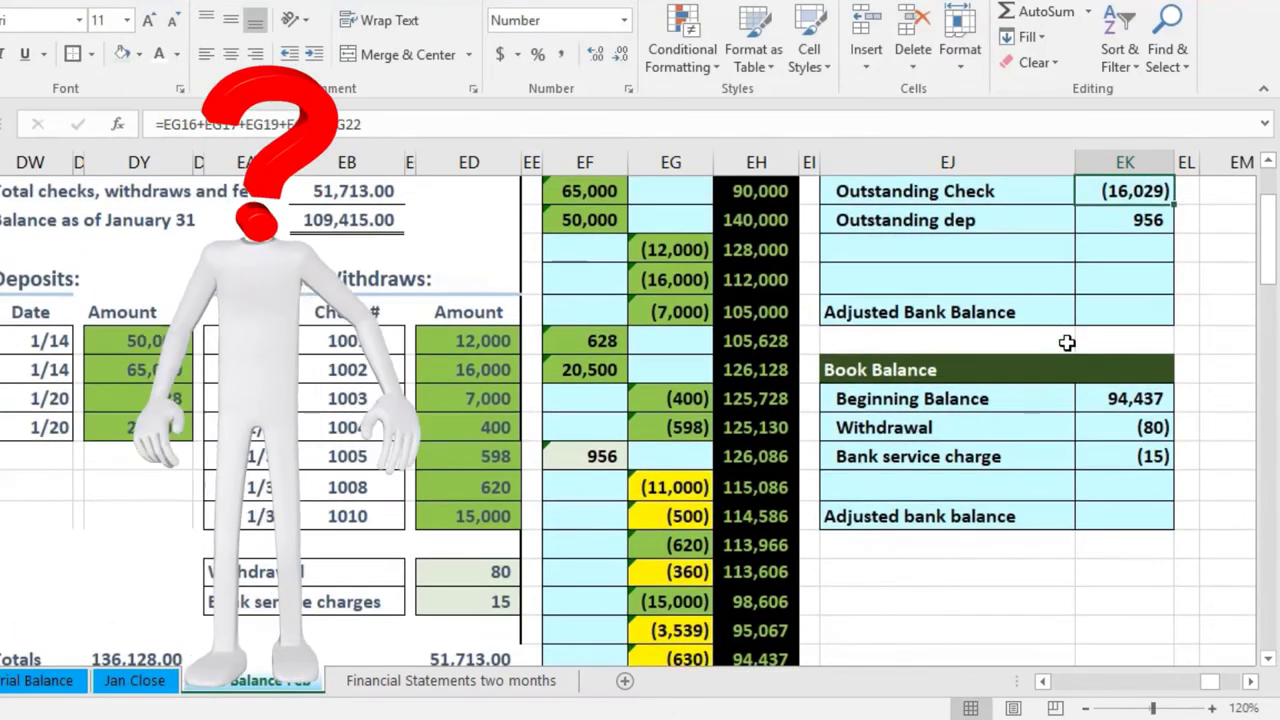
pyautogui.scroll(1, 1067, 343)
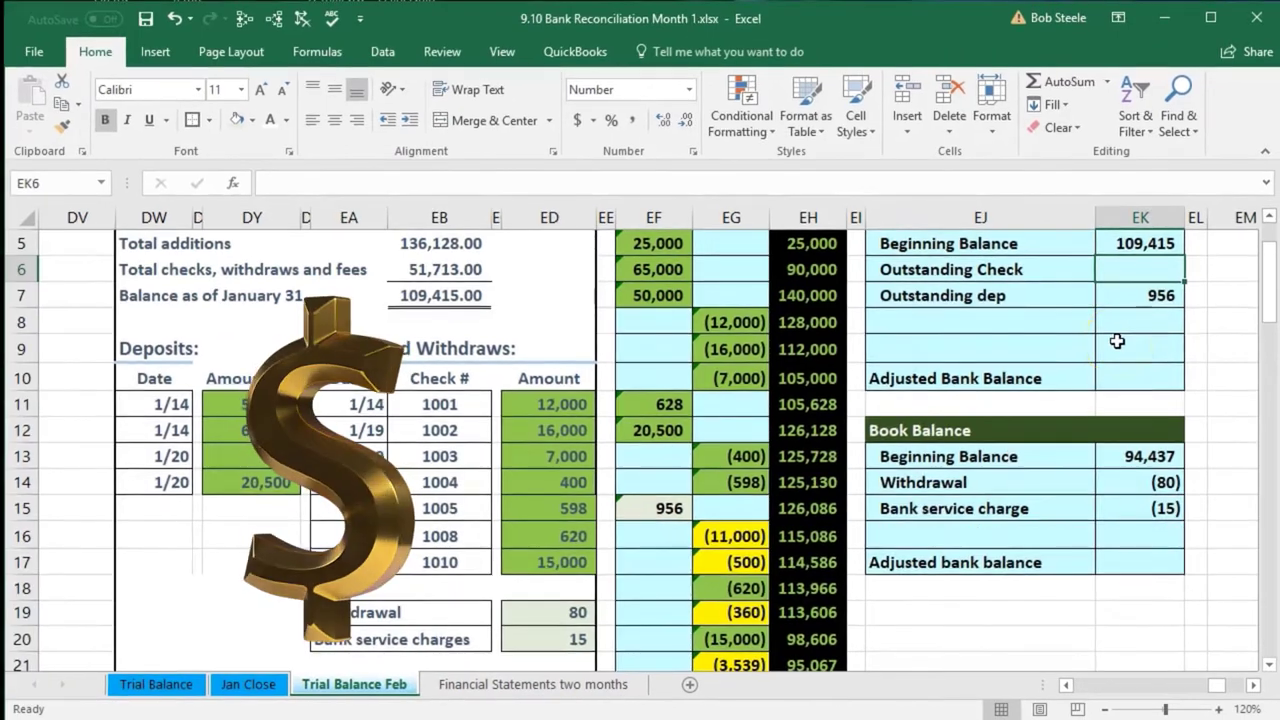
# Rebuild the Outstanding Check formula from the five yellow ledger checks as =EG16+EG17+EG19+EG21+EG22.
pyautogui.write('=')
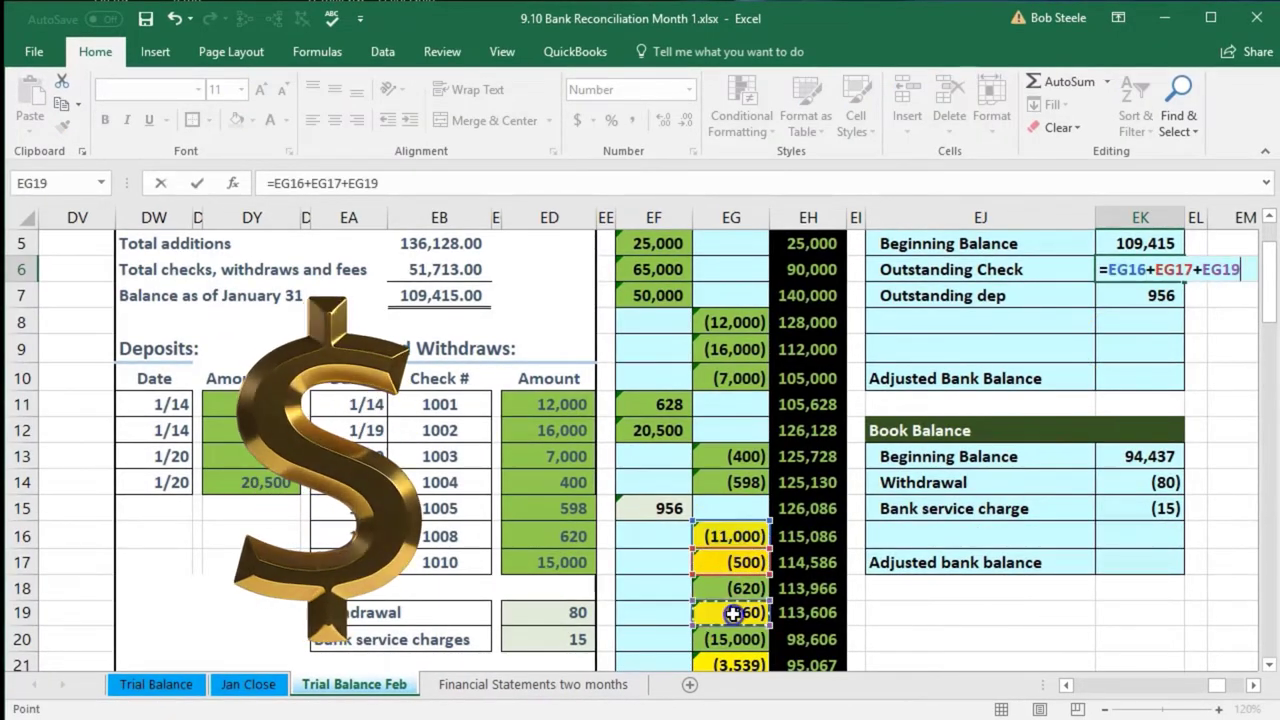
pyautogui.scroll(-1, 652, 589)
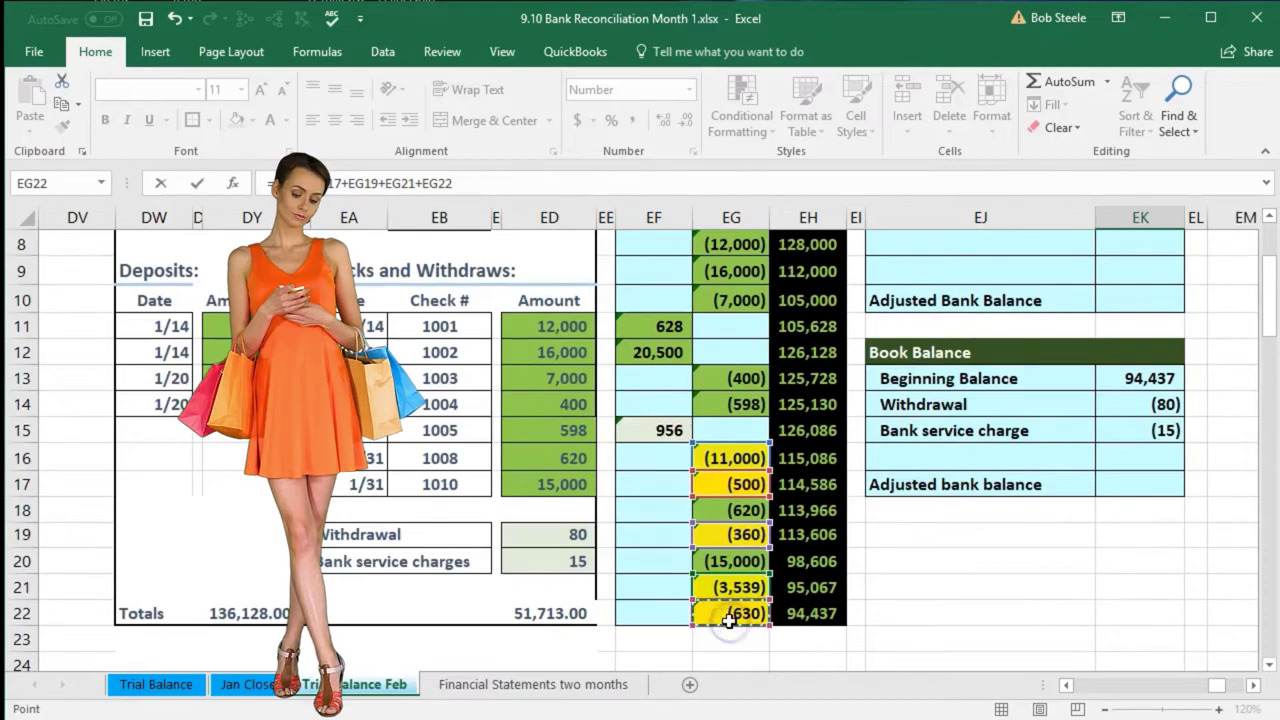
pyautogui.press('Return')
# Work out the adjusted bank balance in Calculator as 109415 - 16029 + 956.
pyautogui.scroll(1, 975, 560)
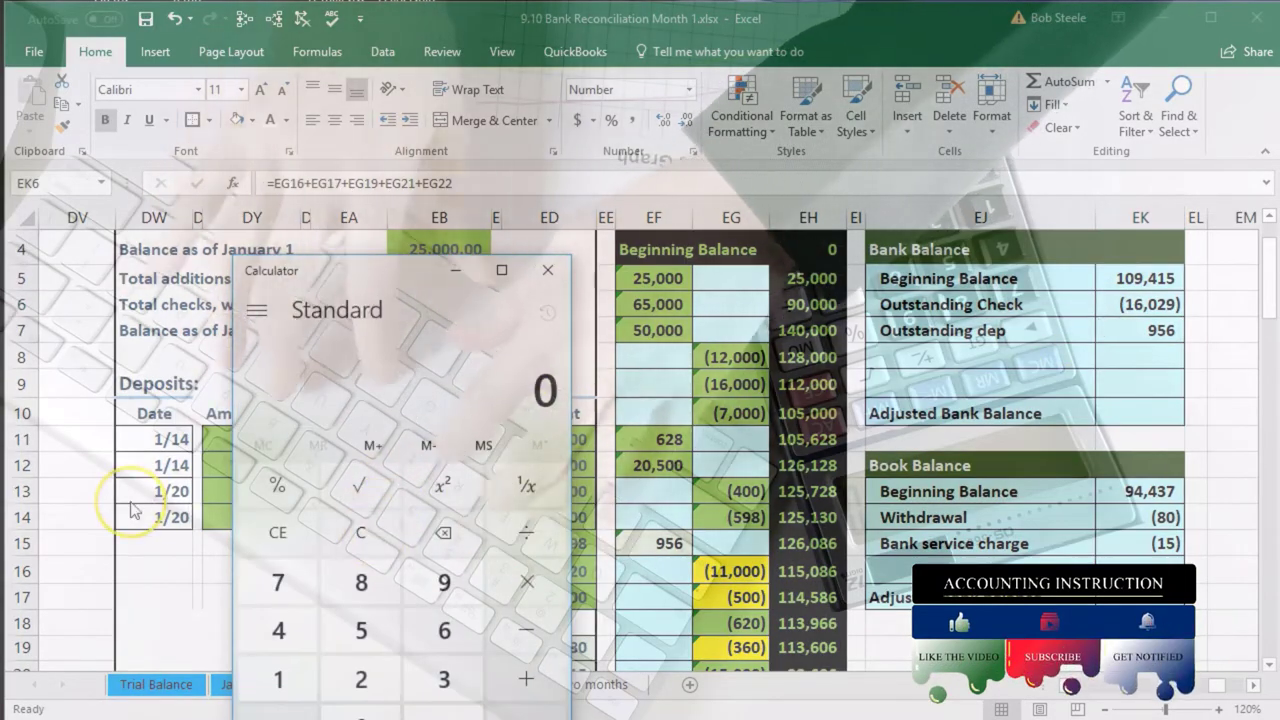
pyautogui.write('109')
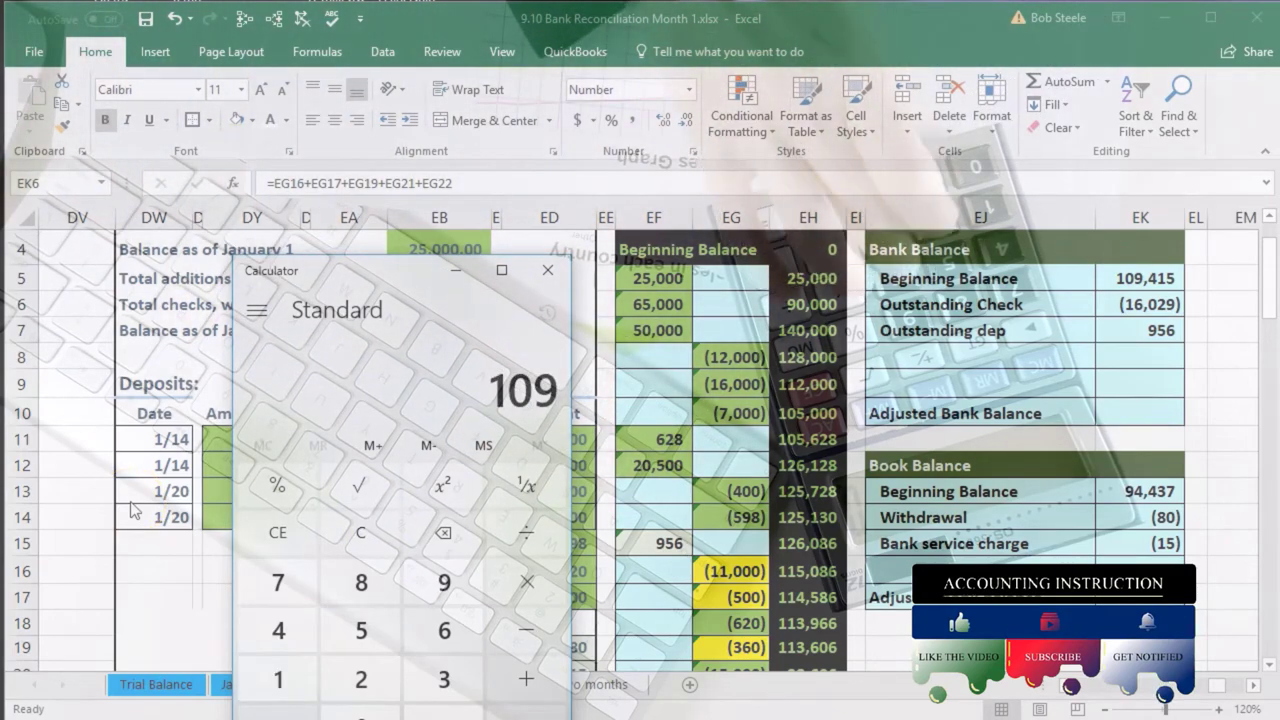
pyautogui.write('415-16029')
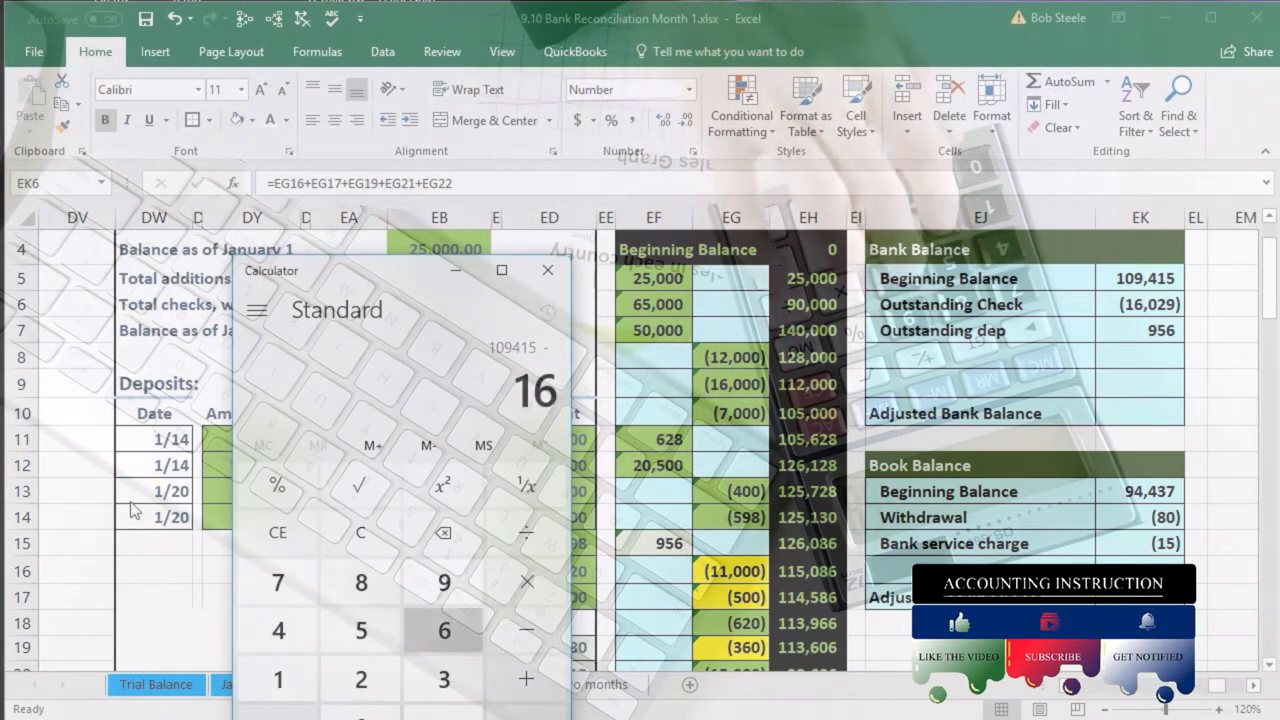
pyautogui.write('+95')
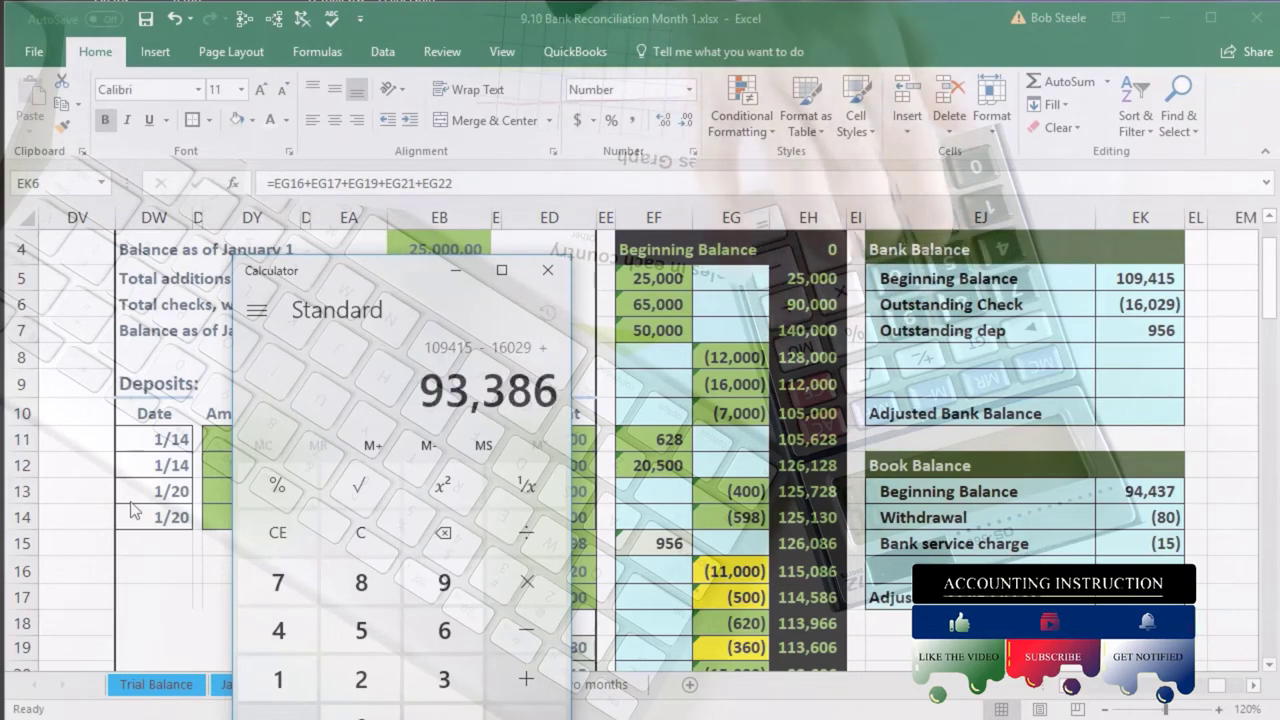
pyautogui.write('6')
pyautogui.press('Return')
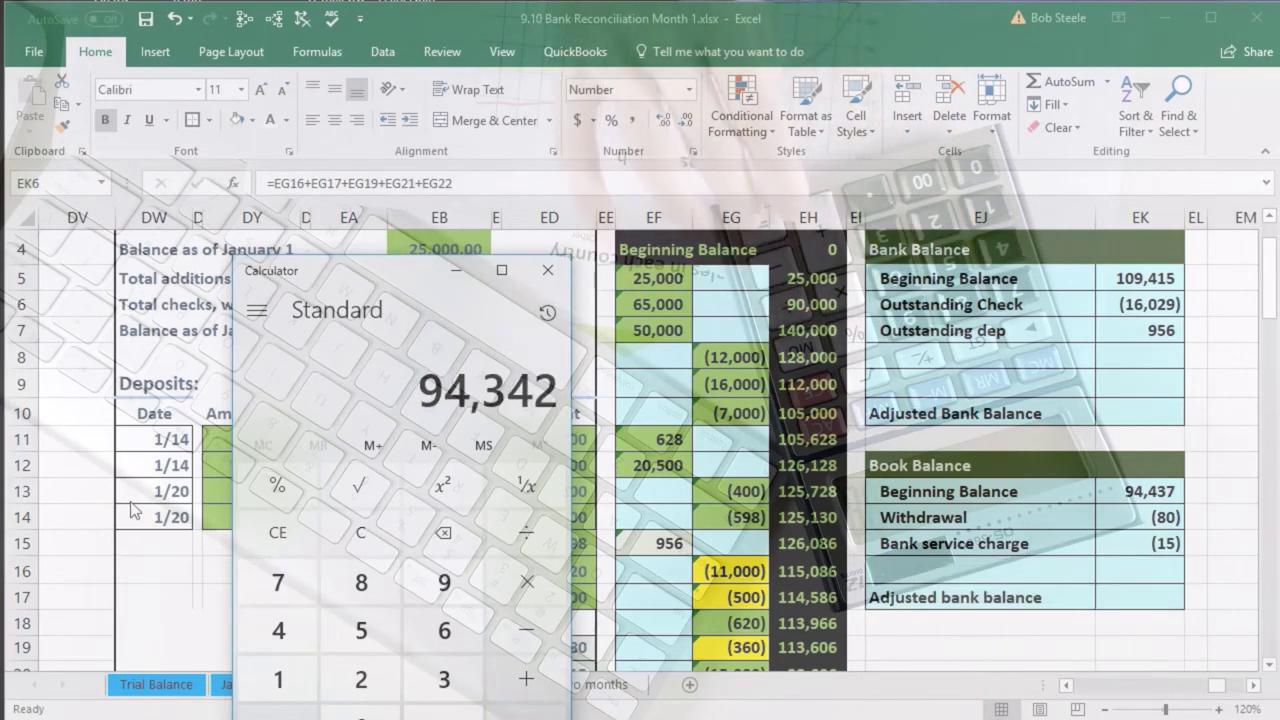
pyautogui.click(415, 437)
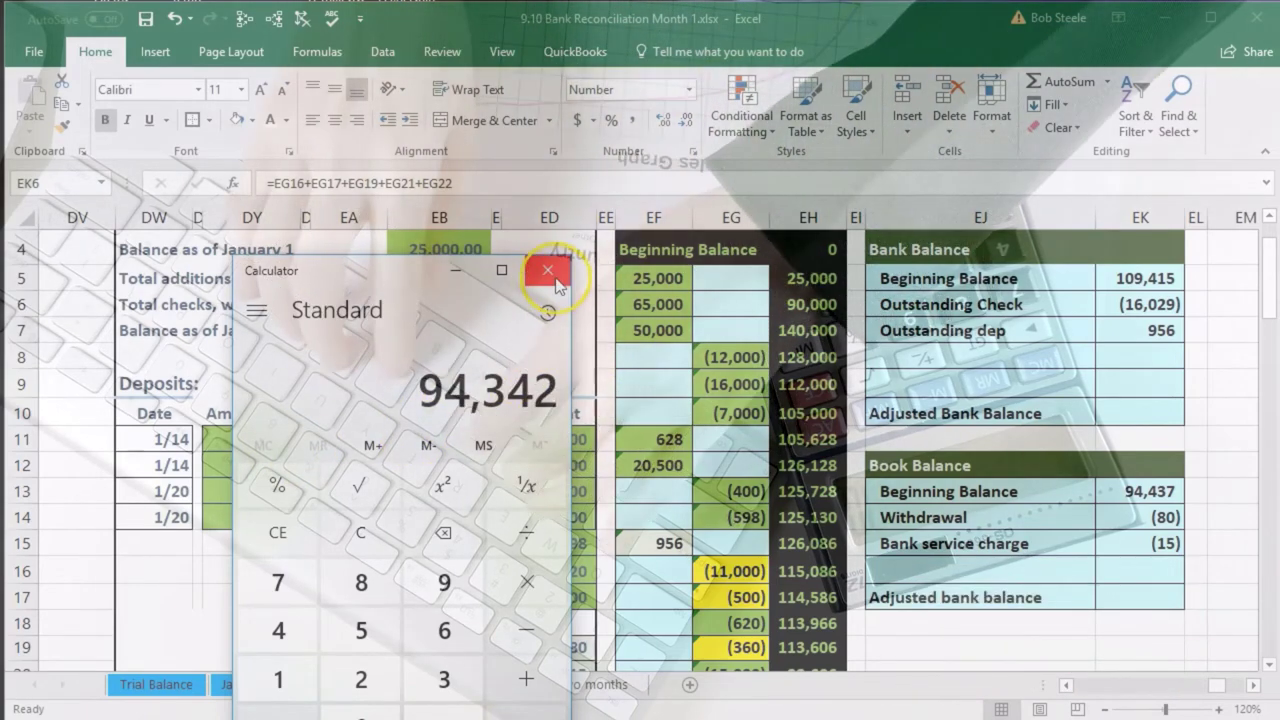
pyautogui.click(548, 270)
# Calculate the Adjusted Bank Balance in EK10 by summing EK5:EK9.
pyautogui.click(1145, 412)
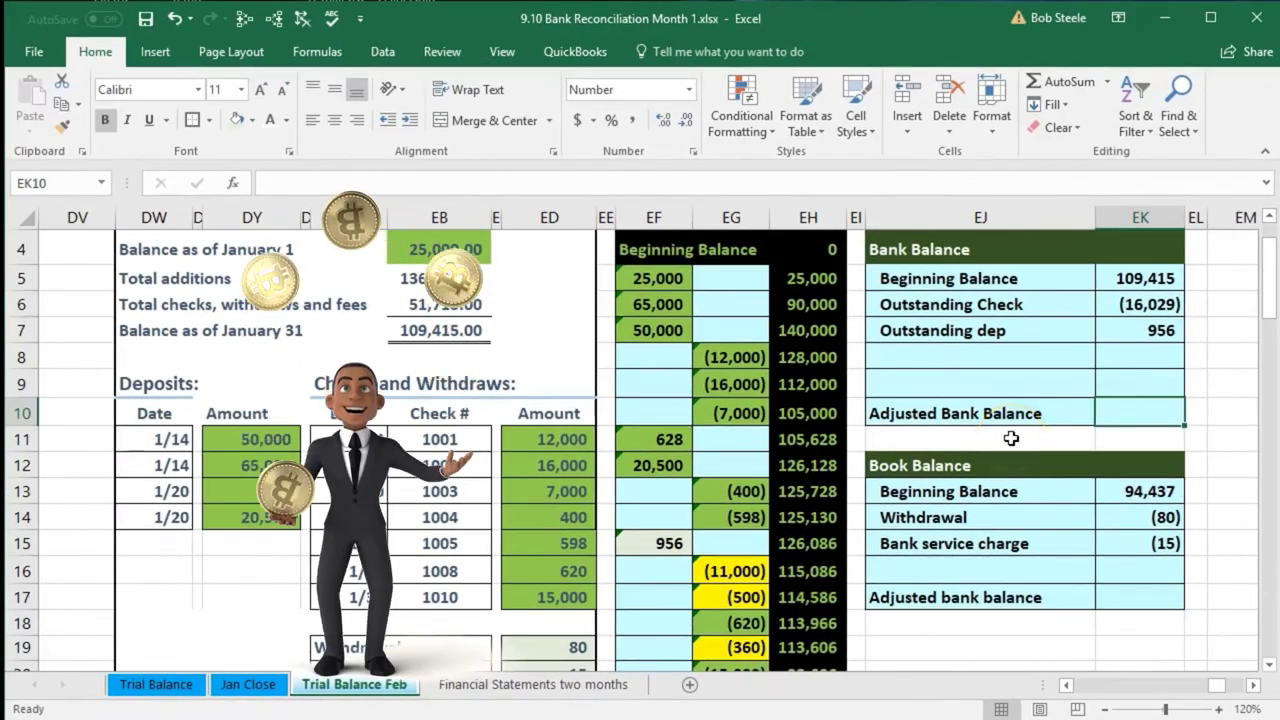
pyautogui.write('=')
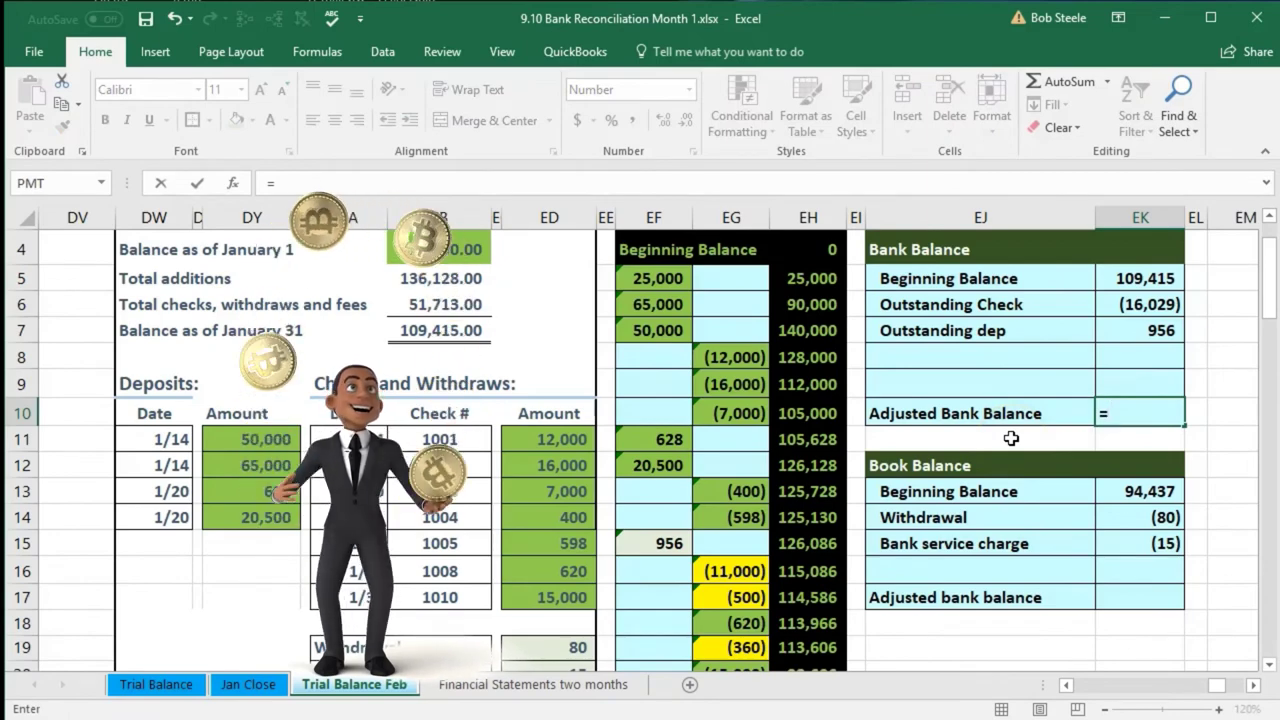
pyautogui.write('sum')
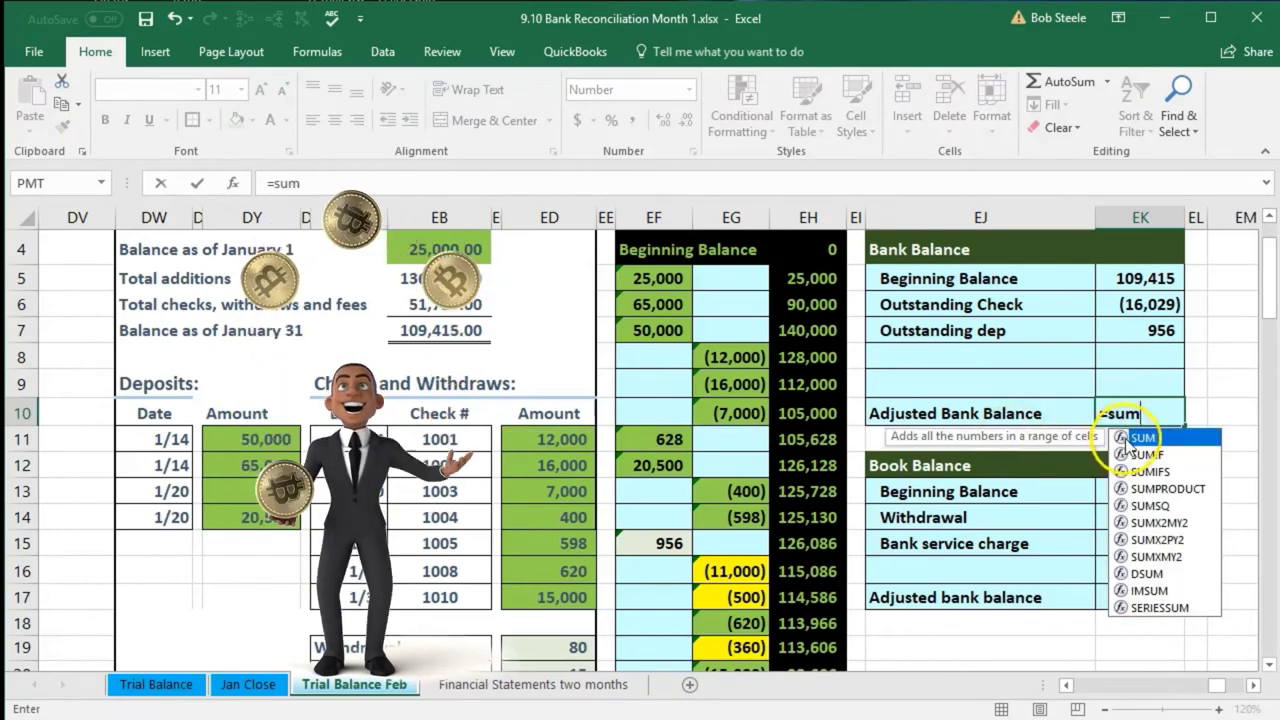
pyautogui.doubleClick(1142, 437)
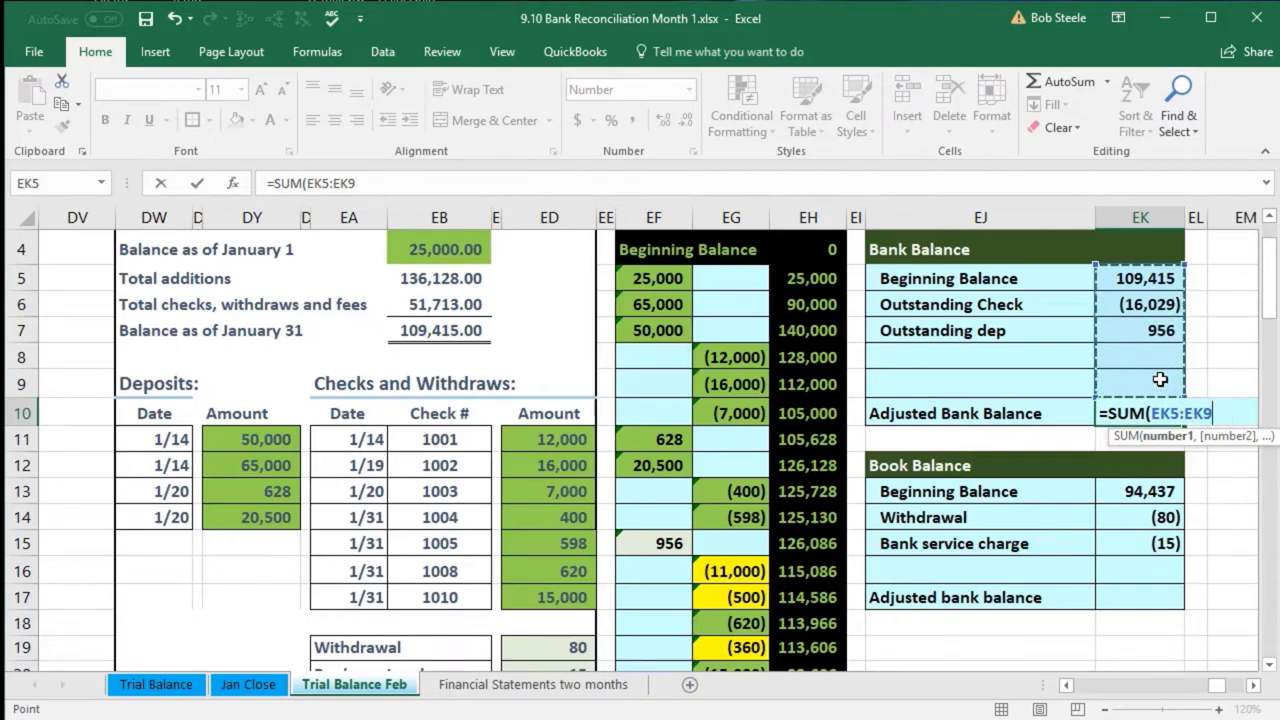
pyautogui.press('Return')
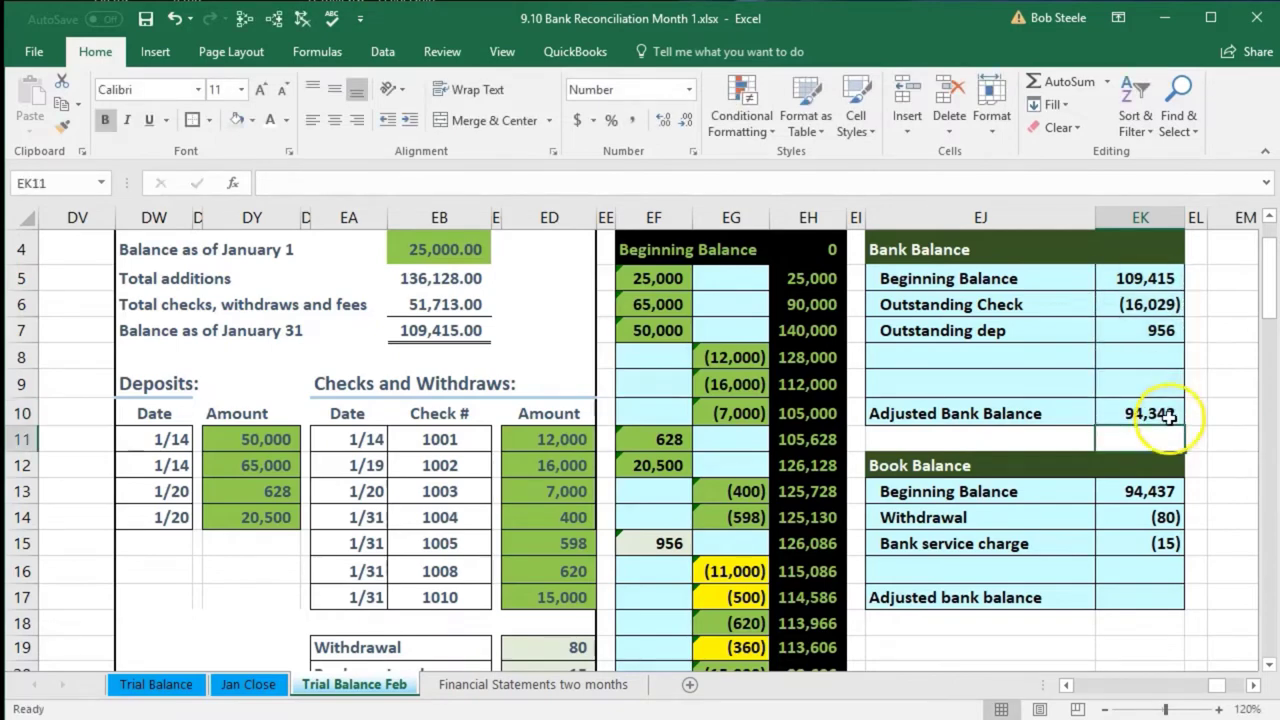
# Recolor the five yellow outstanding checks in EG16, EG17, EG19, EG21 and EG22 with the pale green fill of the 956 deposit.
pyautogui.scroll(-1, 950, 477)
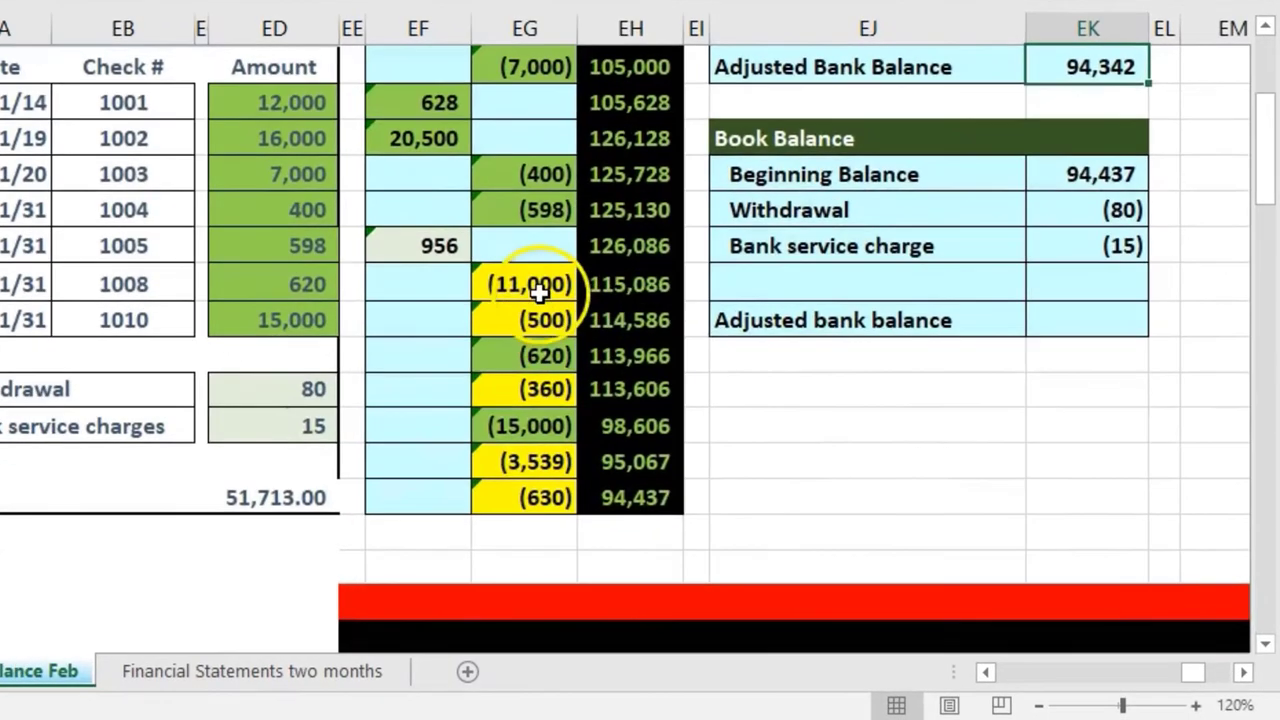
pyautogui.click(740, 486)
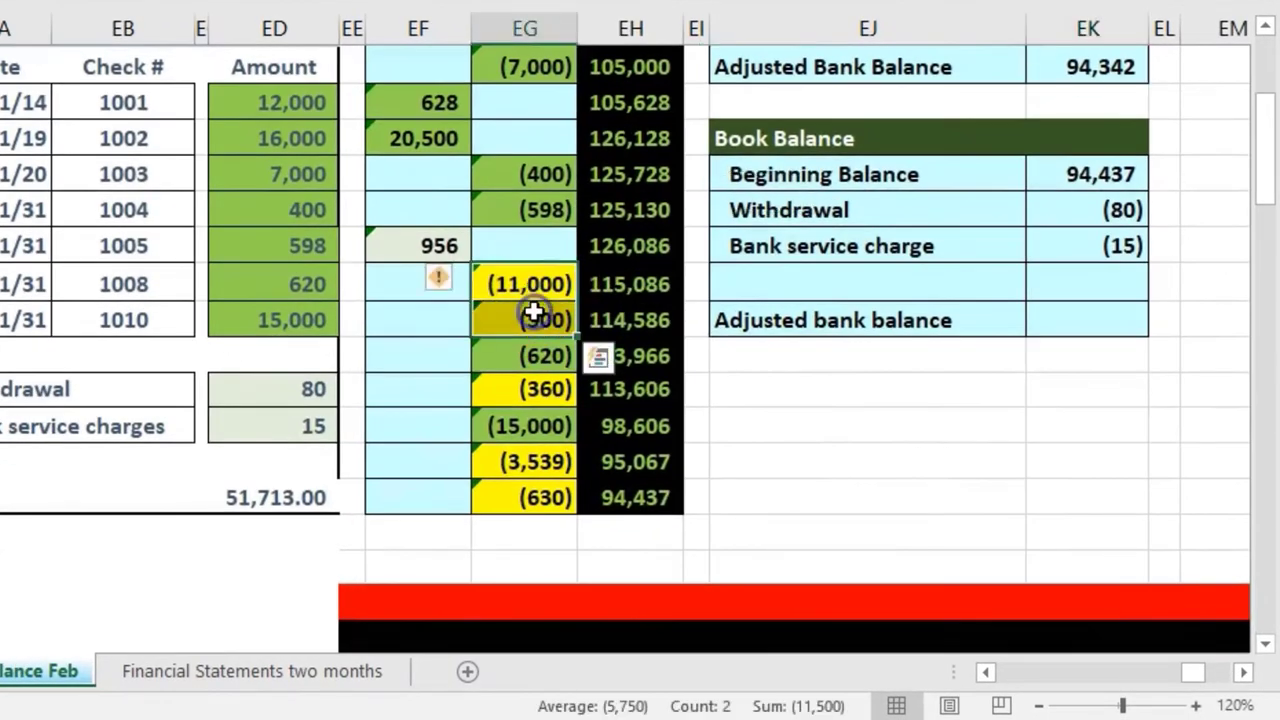
pyautogui.rightClick(535, 316)
pyautogui.press('Escape')
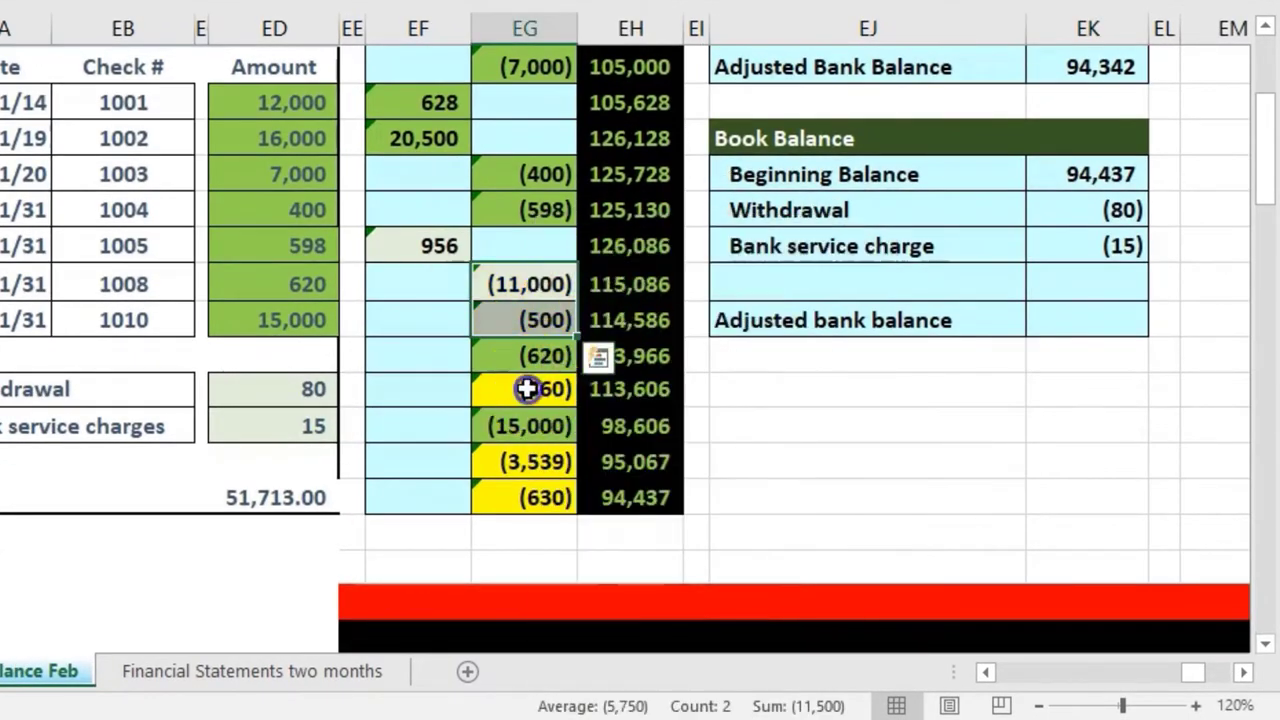
pyautogui.rightClick(525, 389)
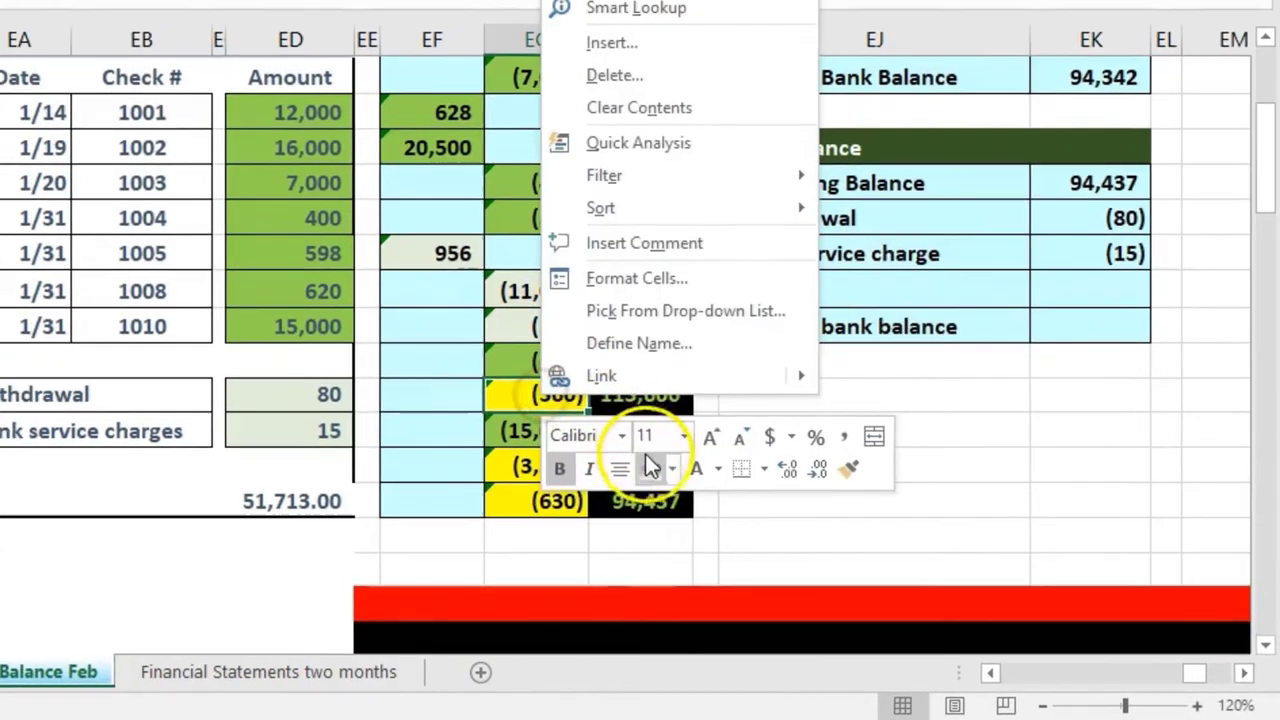
pyautogui.press('Escape')
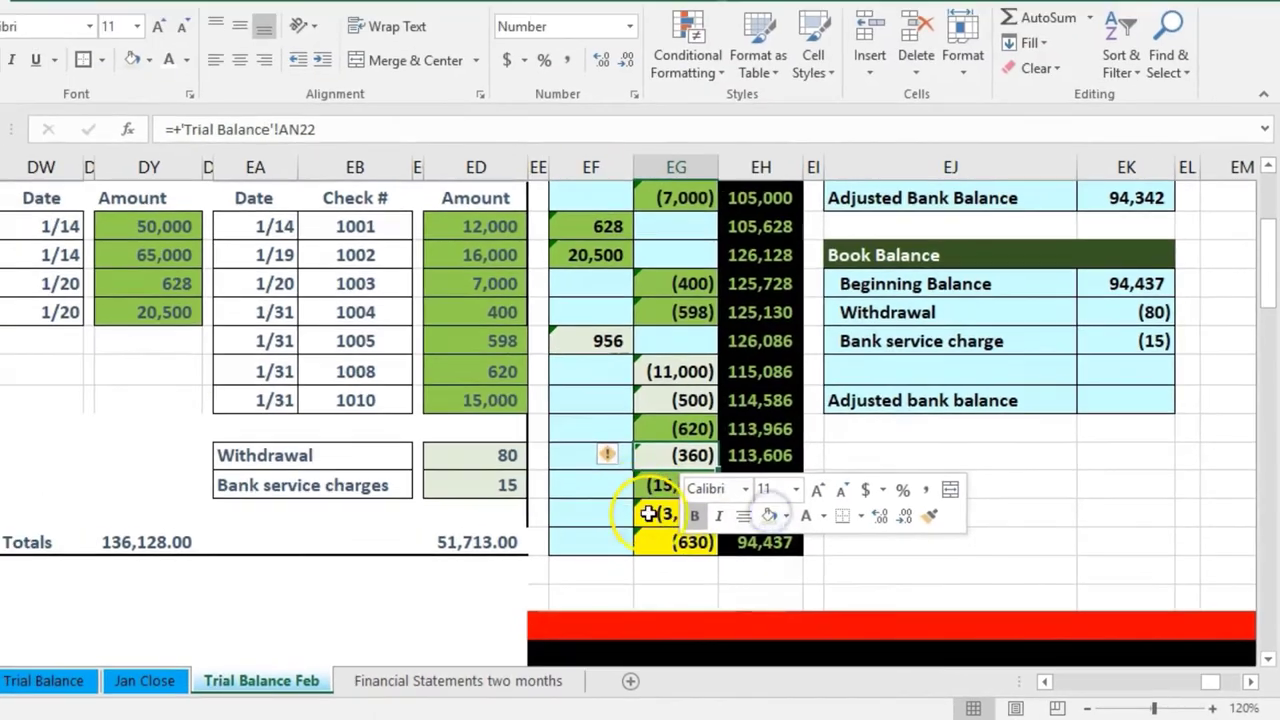
pyautogui.moveTo(530, 466); pyautogui.dragTo(530, 501)
pyautogui.rightClick(517, 504)
pyautogui.press('Escape')
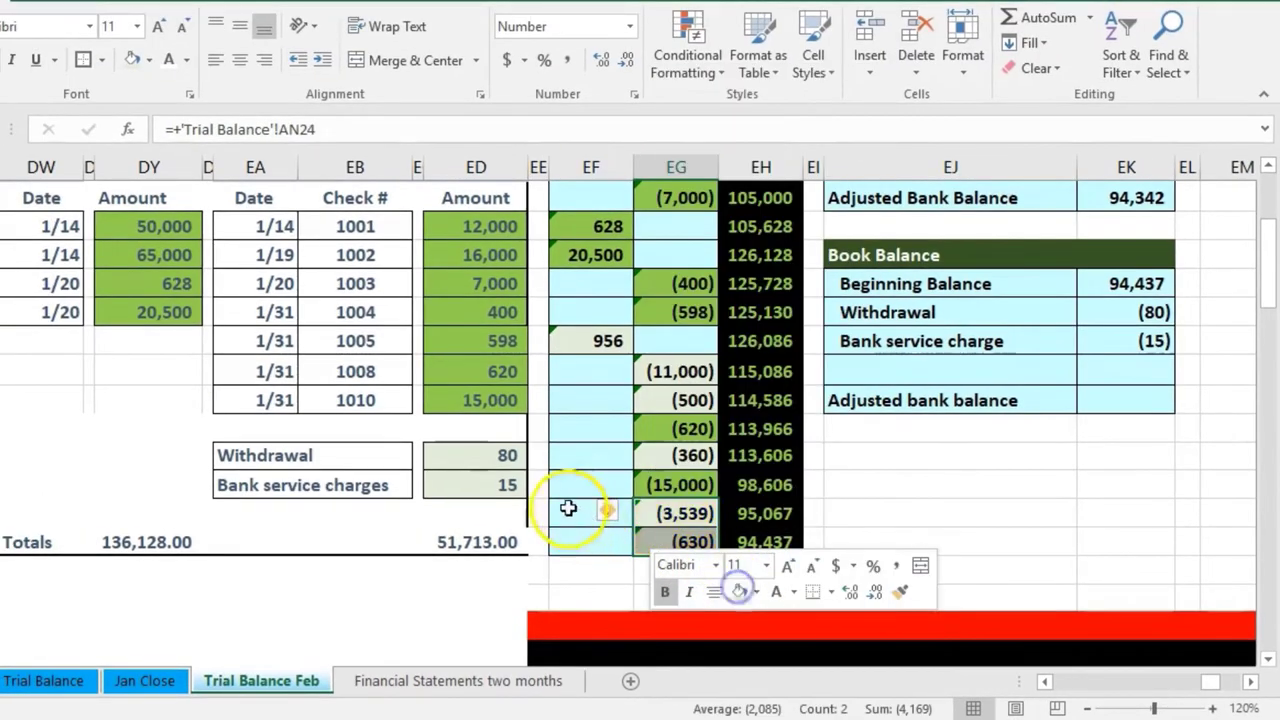
pyautogui.scroll(2, 586, 466)
pyautogui.click(605, 468)
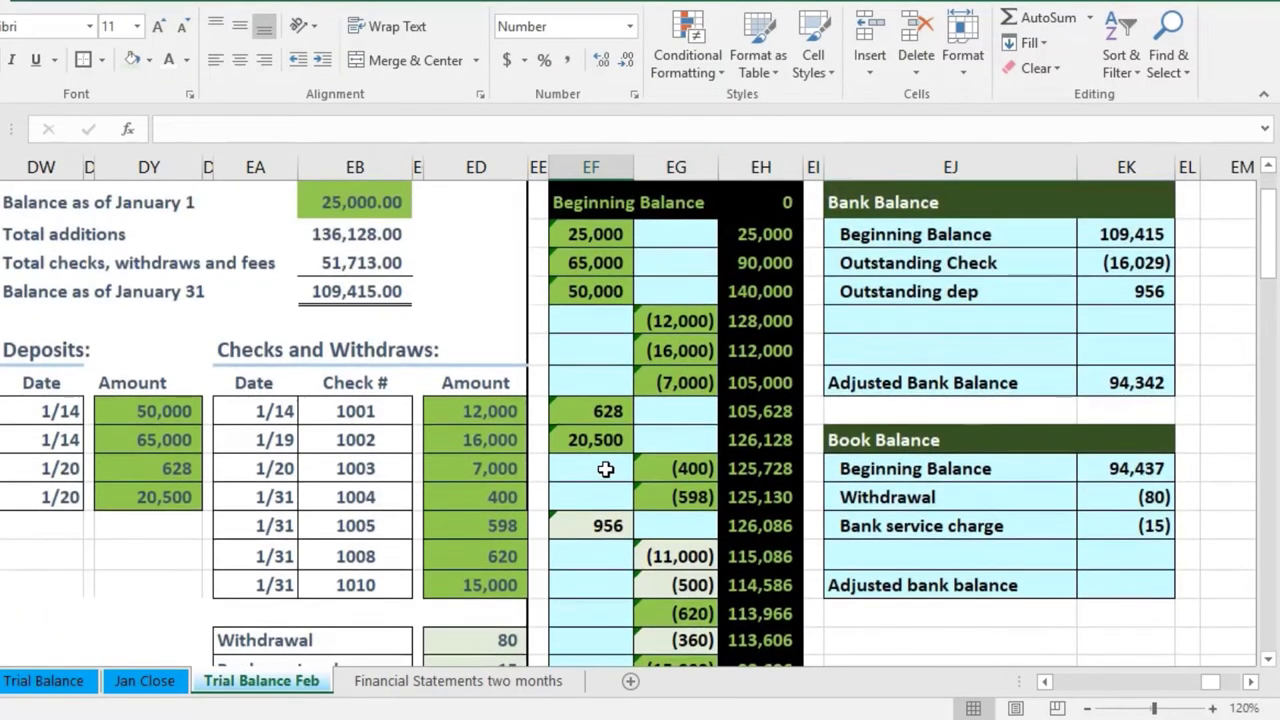
pyautogui.scroll(-1, 605, 470)
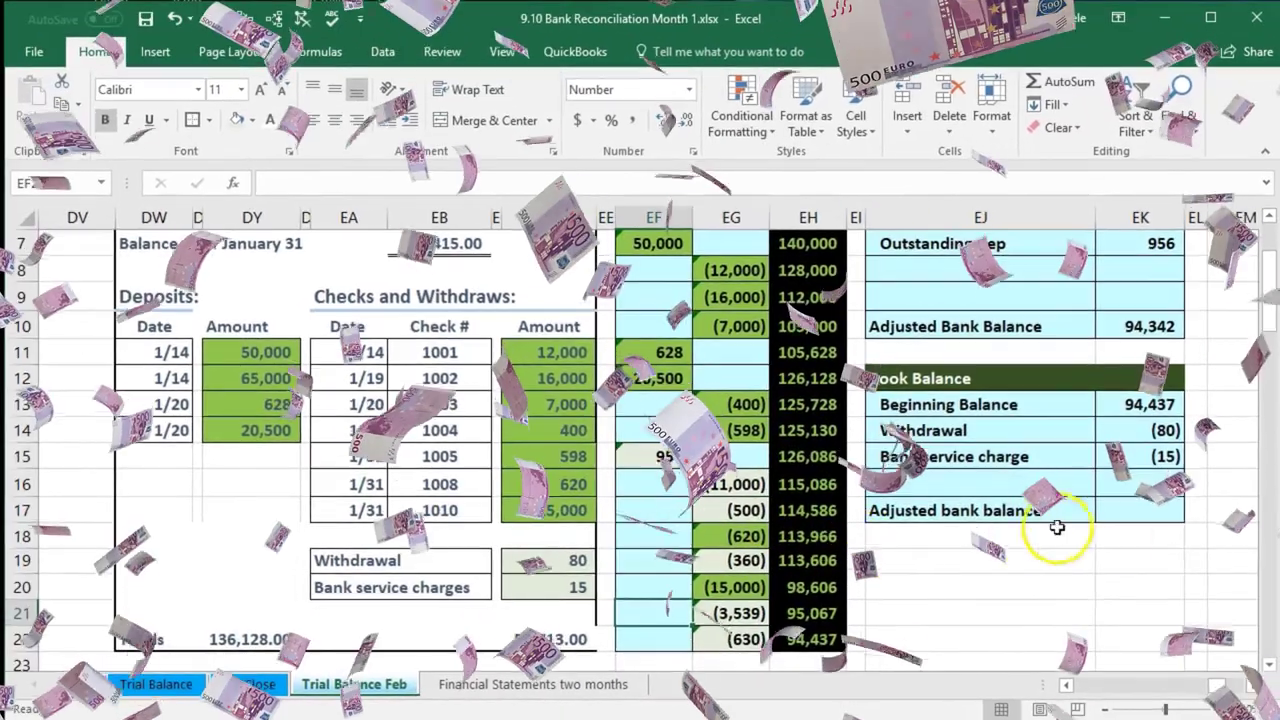
# Calculate the adjusted book balance in EK17 by summing EK13:EK16, and compare it with the Adjusted Bank Balance in EK10.
pyautogui.click(1139, 509)
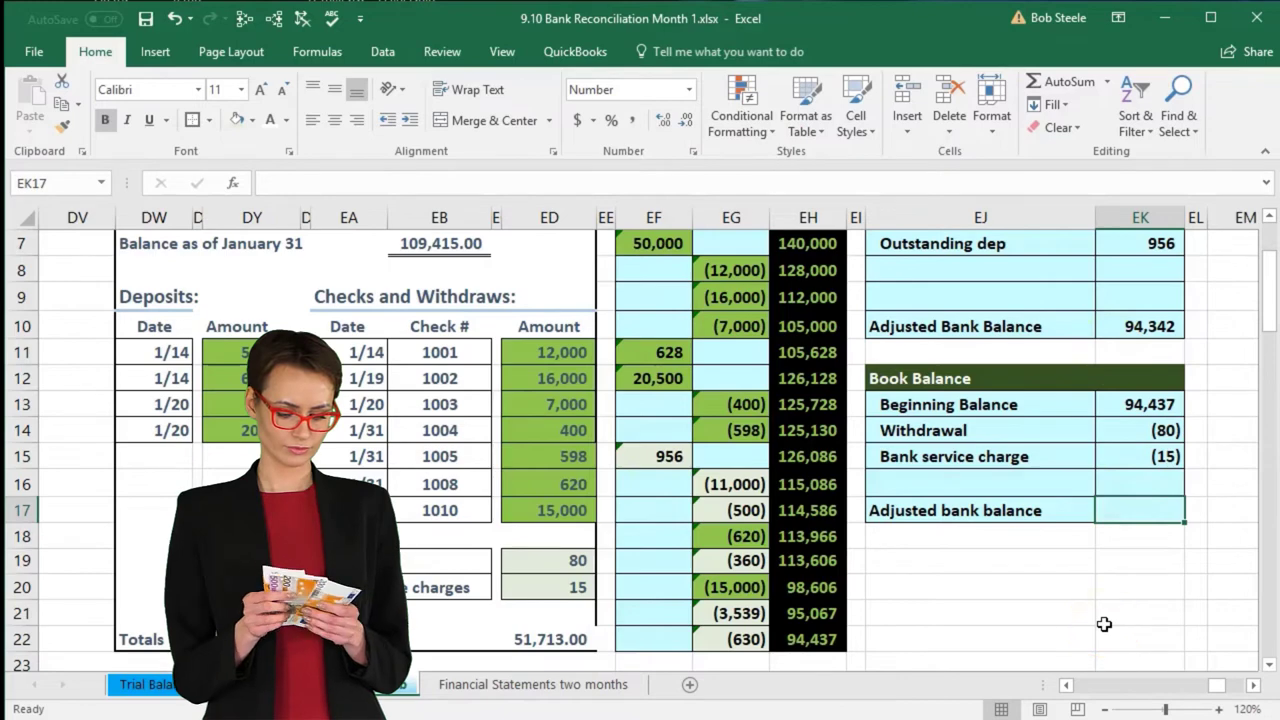
pyautogui.write('sum')
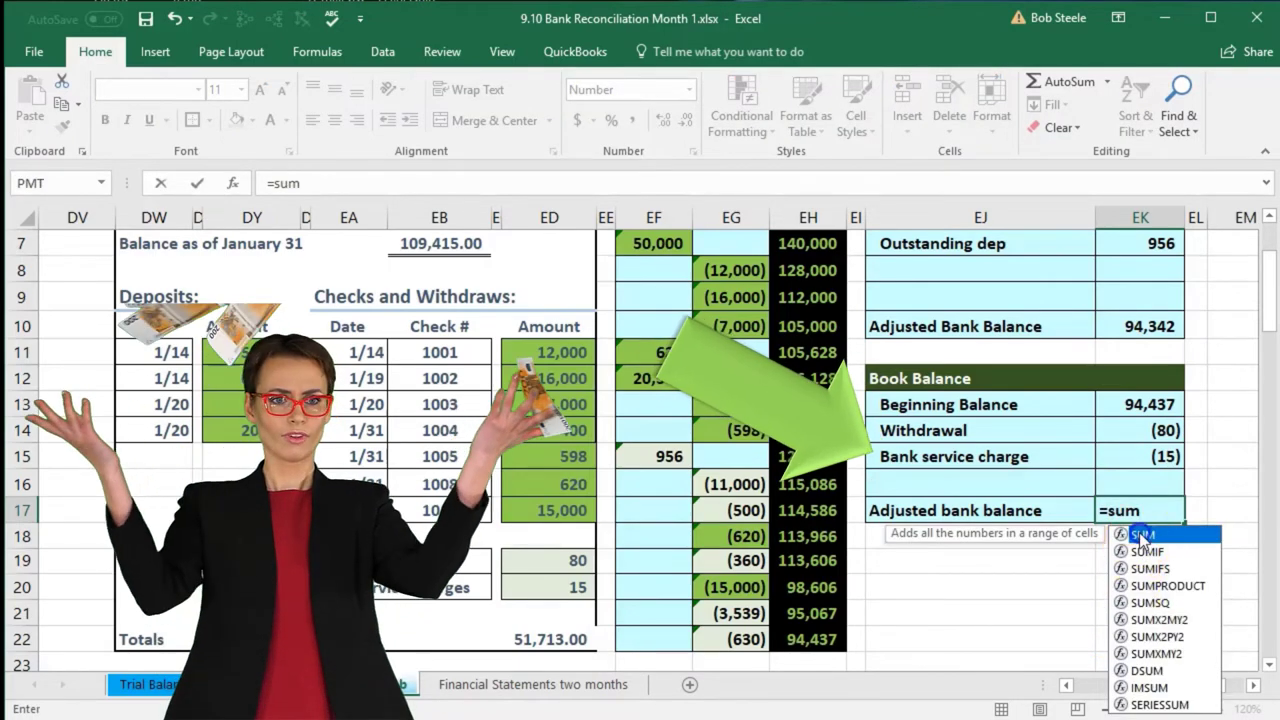
pyautogui.press('Tab')
pyautogui.moveTo(1140, 407); pyautogui.dragTo(1143, 480)
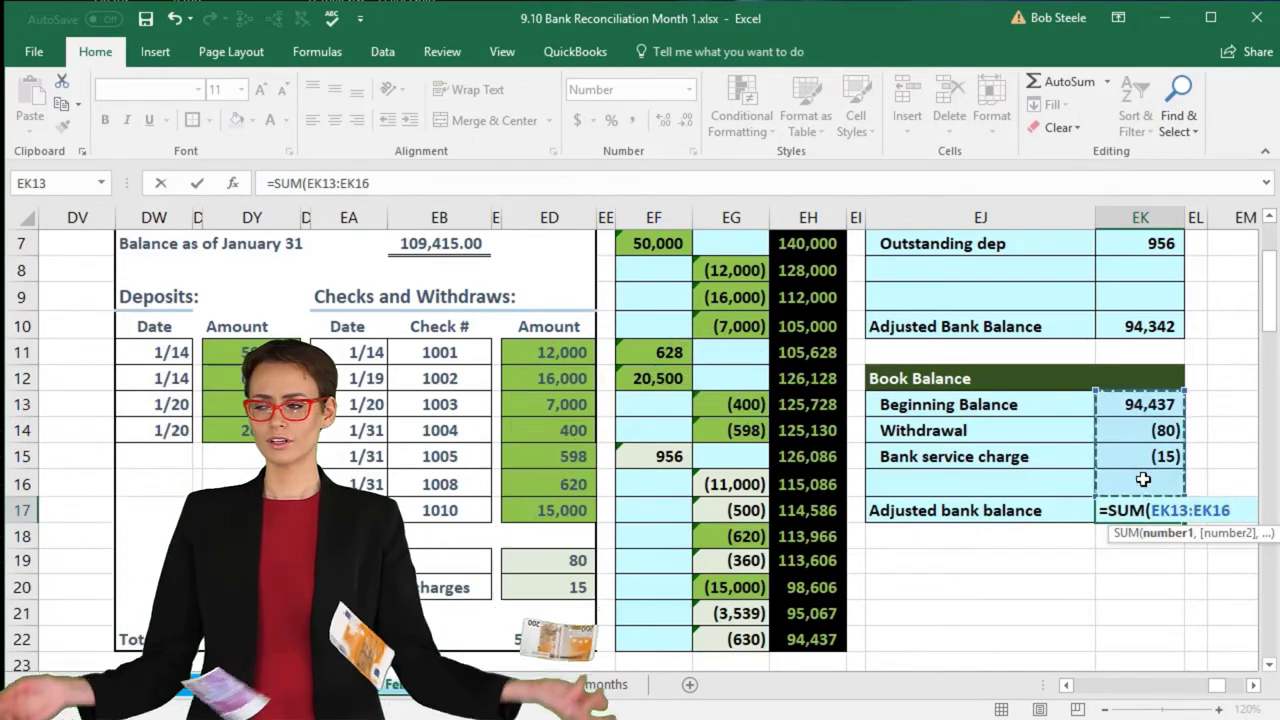
pyautogui.press('Return')
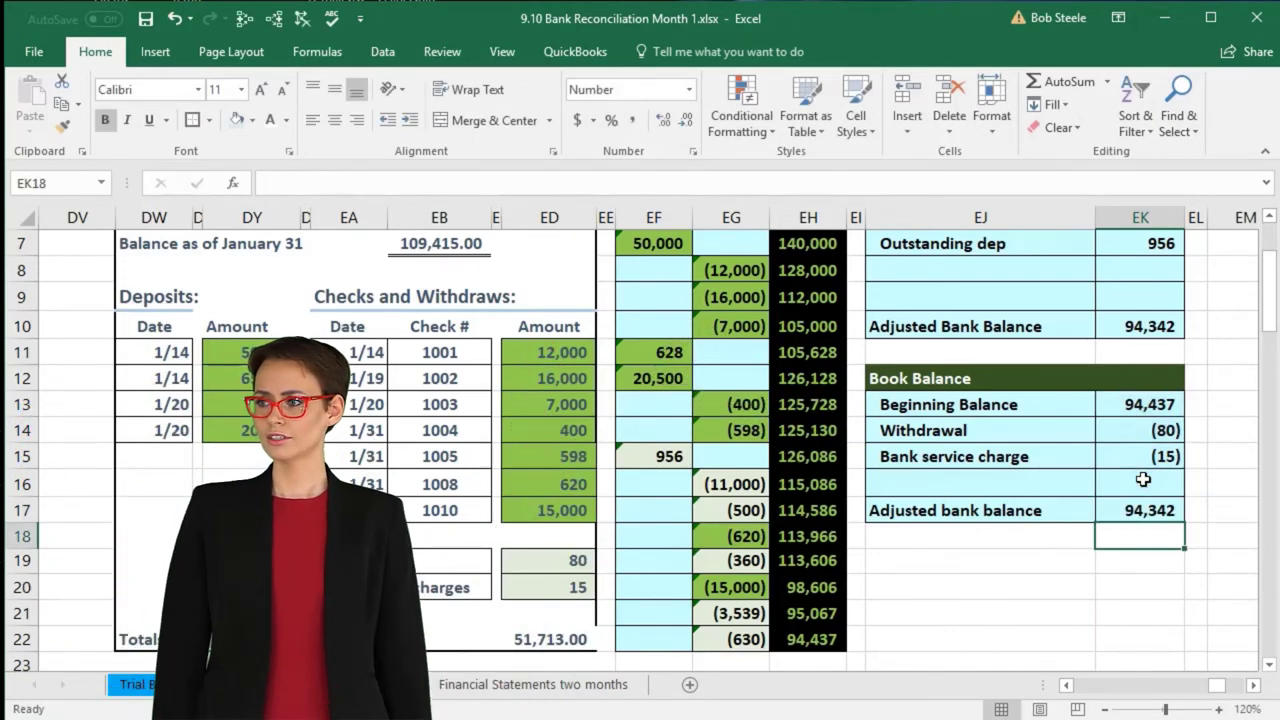
pyautogui.click(1137, 326)
pyautogui.click(1133, 507)
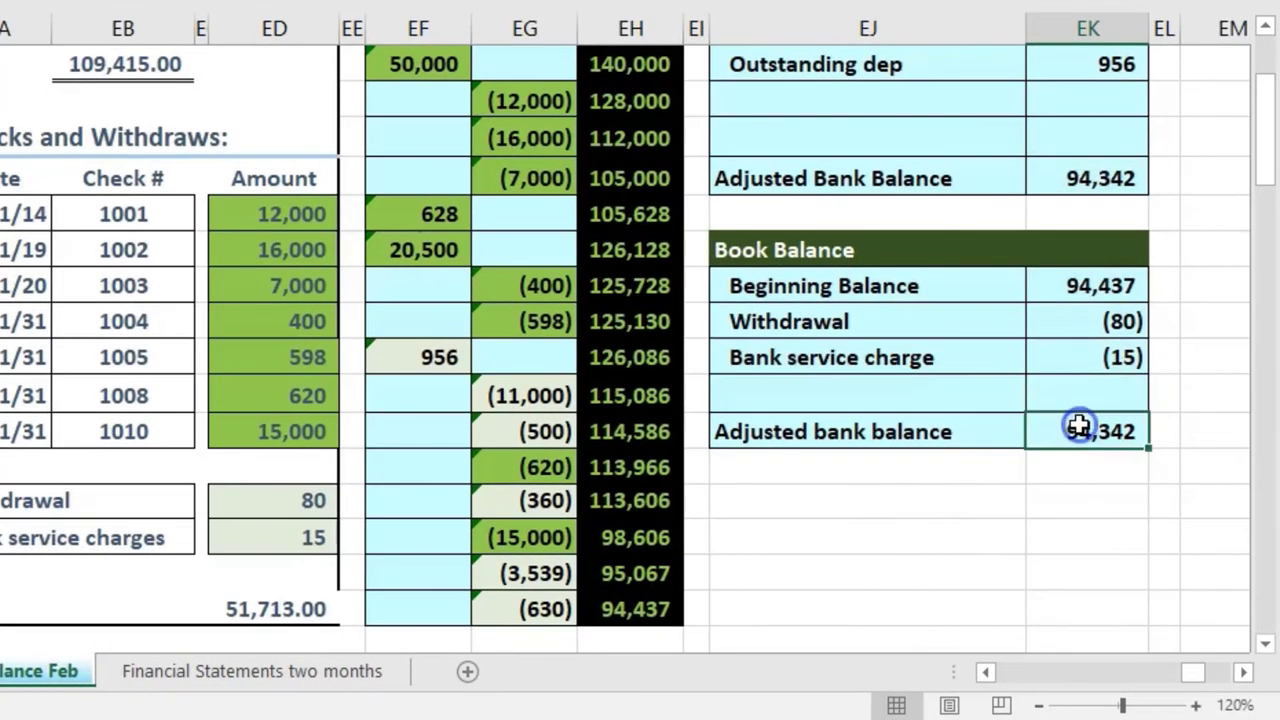
# Apply a double underline to the adjusted balances in EK17 and EK10, and a single underline to EK7 and EK15.
pyautogui.scroll(1, 922, 565)
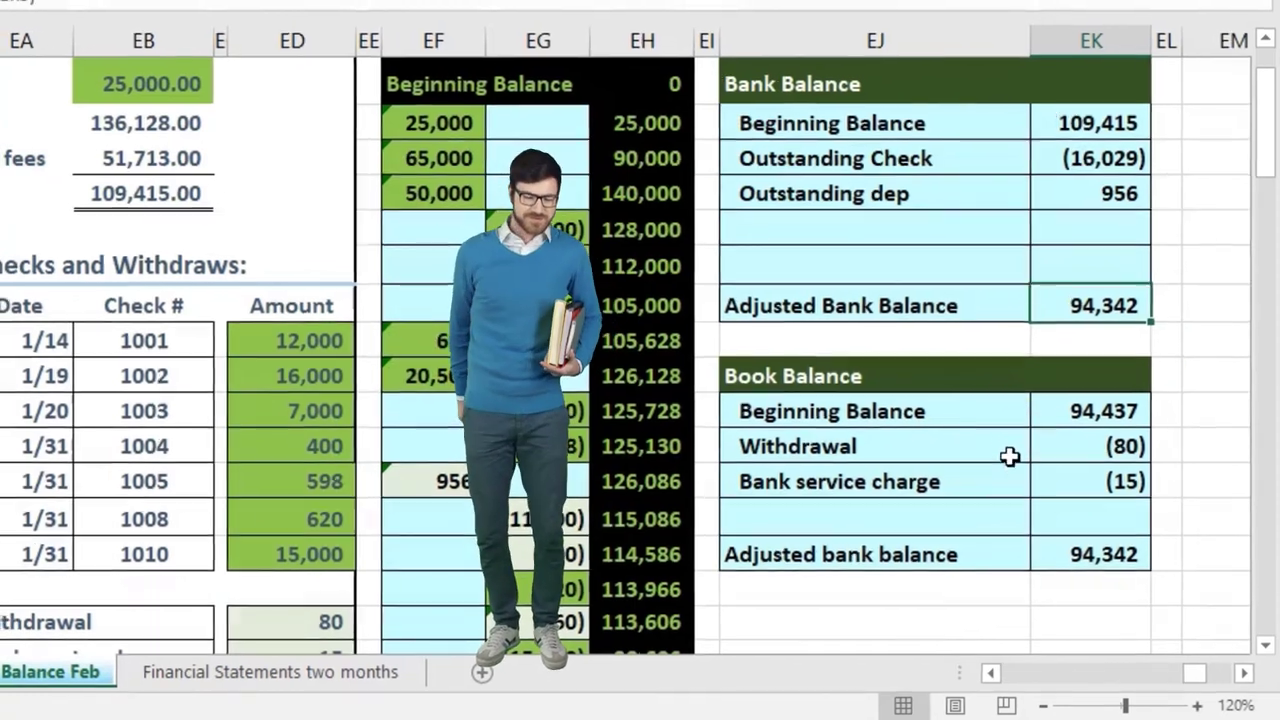
pyautogui.click(1055, 558)
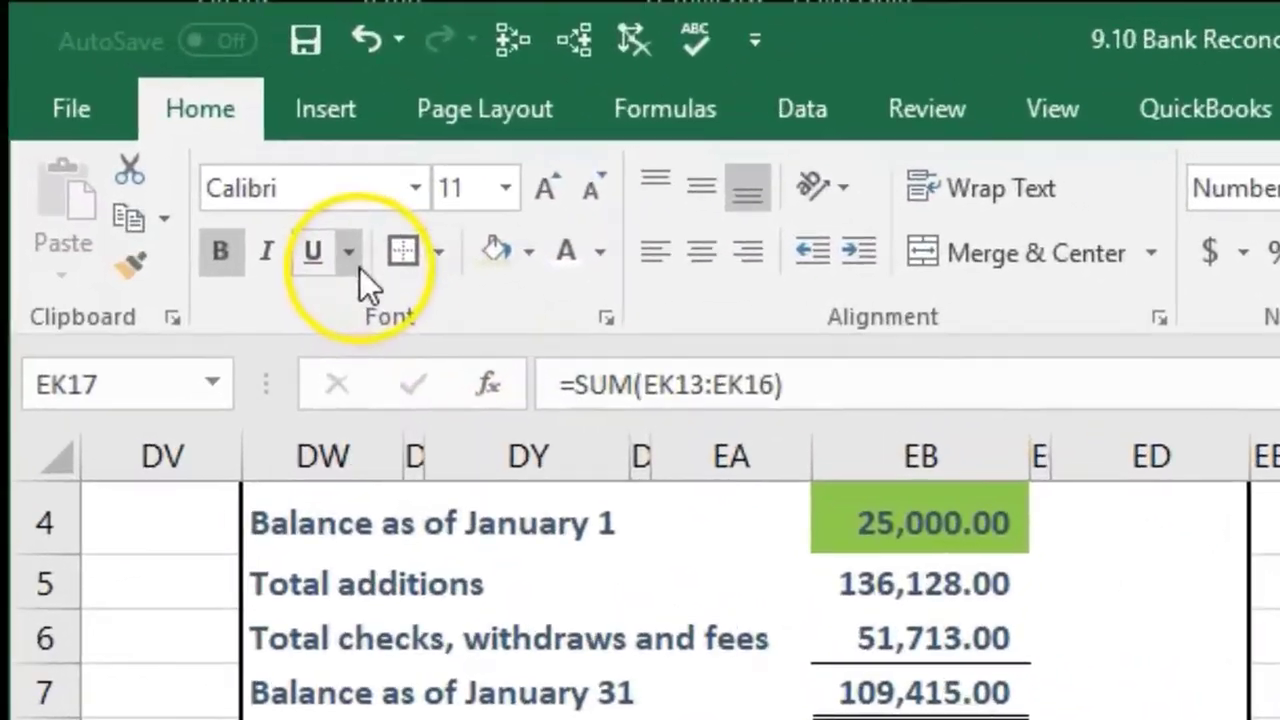
pyautogui.click(350, 262)
pyautogui.click(357, 349)
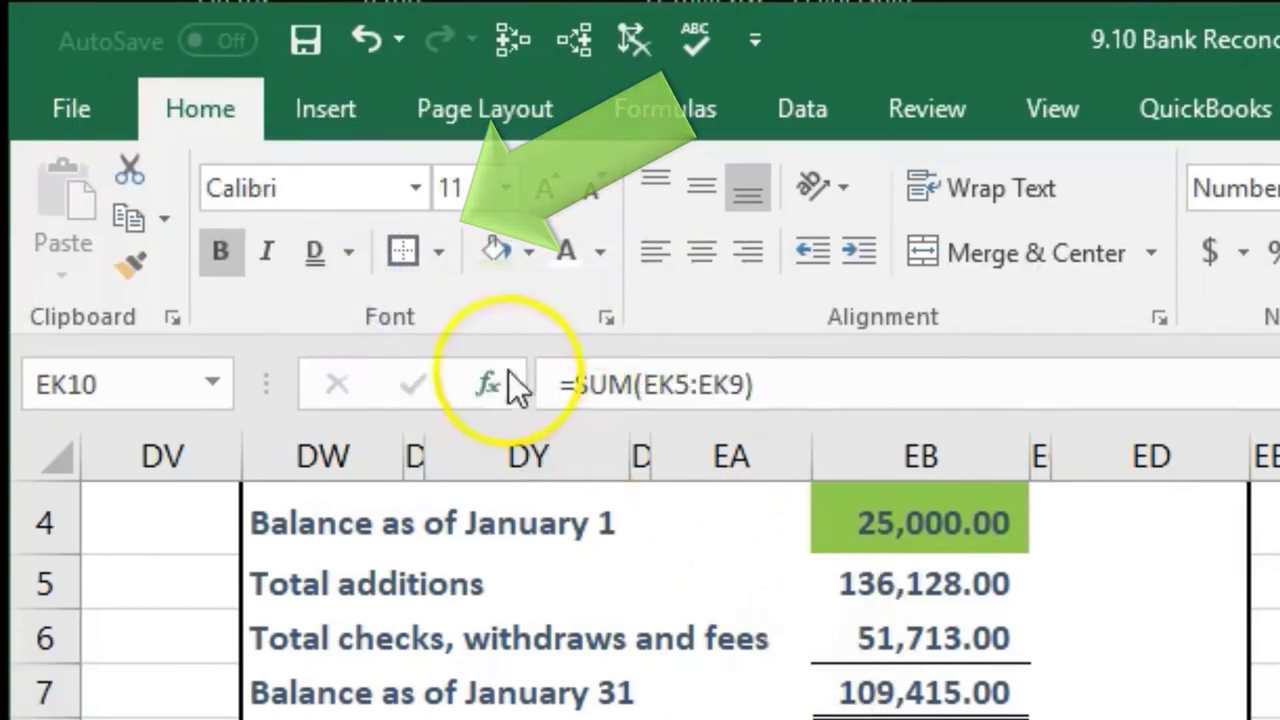
pyautogui.click(320, 262)
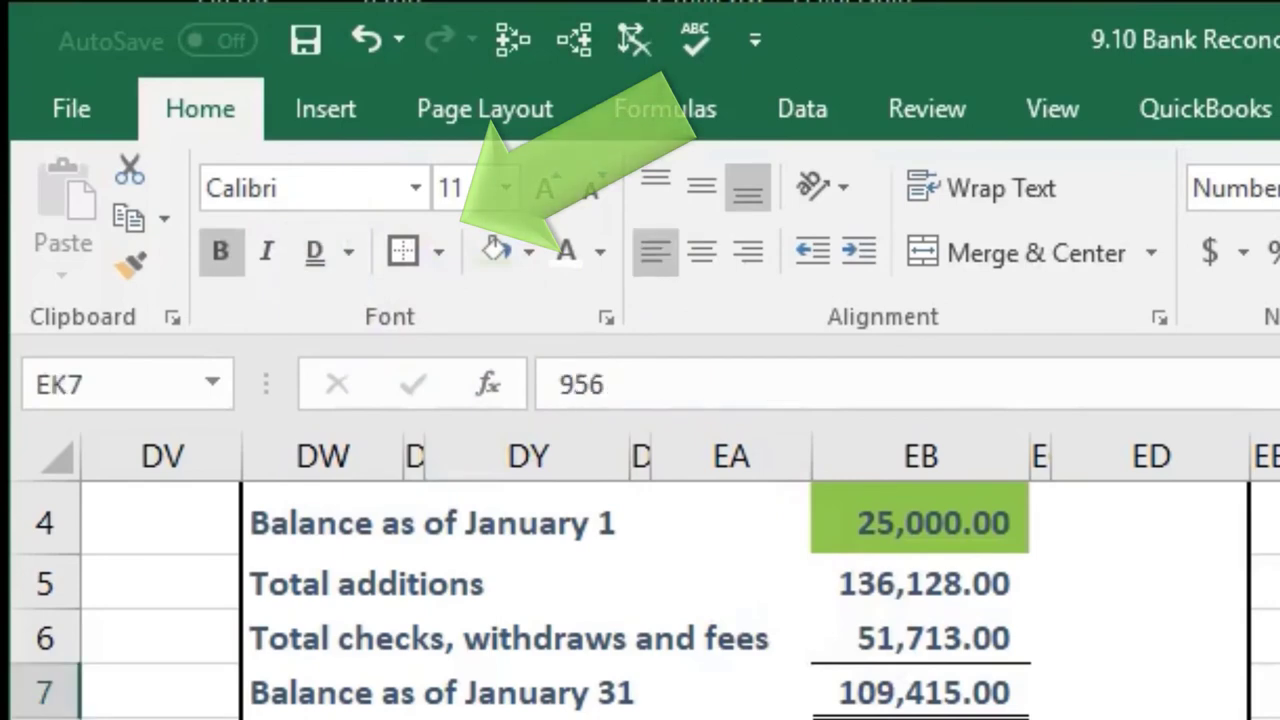
pyautogui.click(347, 251)
pyautogui.click(380, 306)
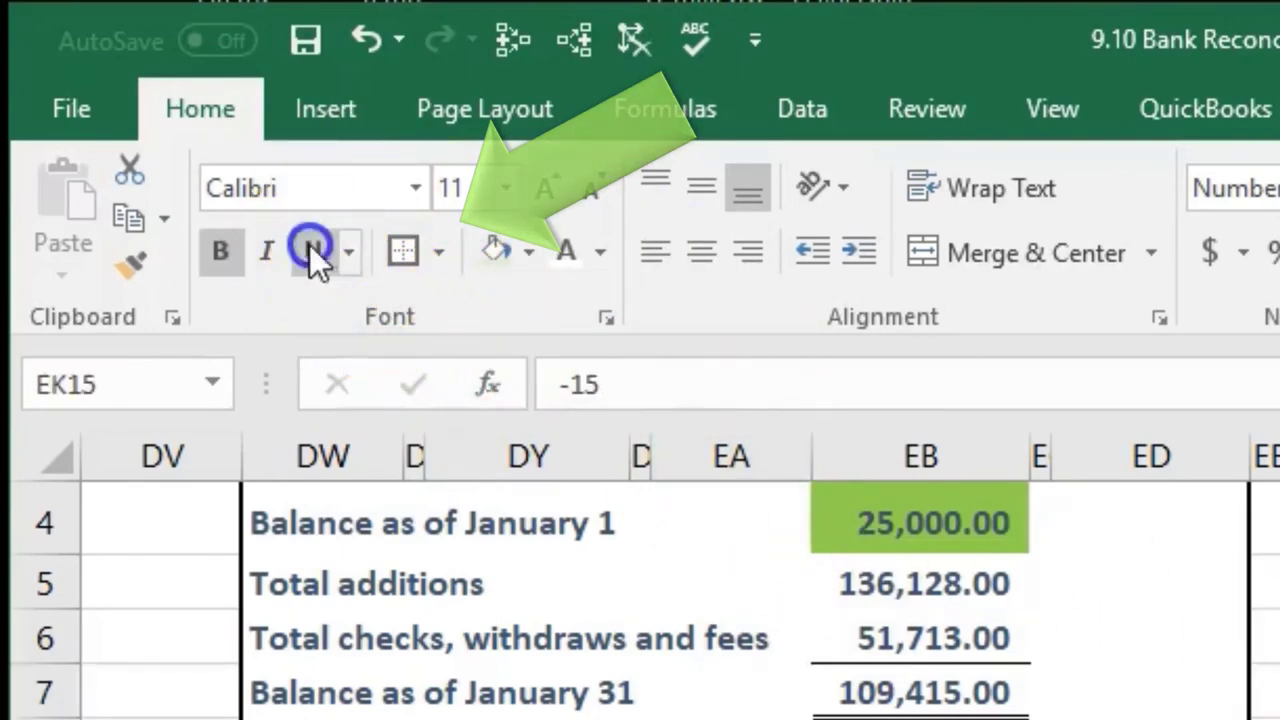
pyautogui.click(1070, 548)
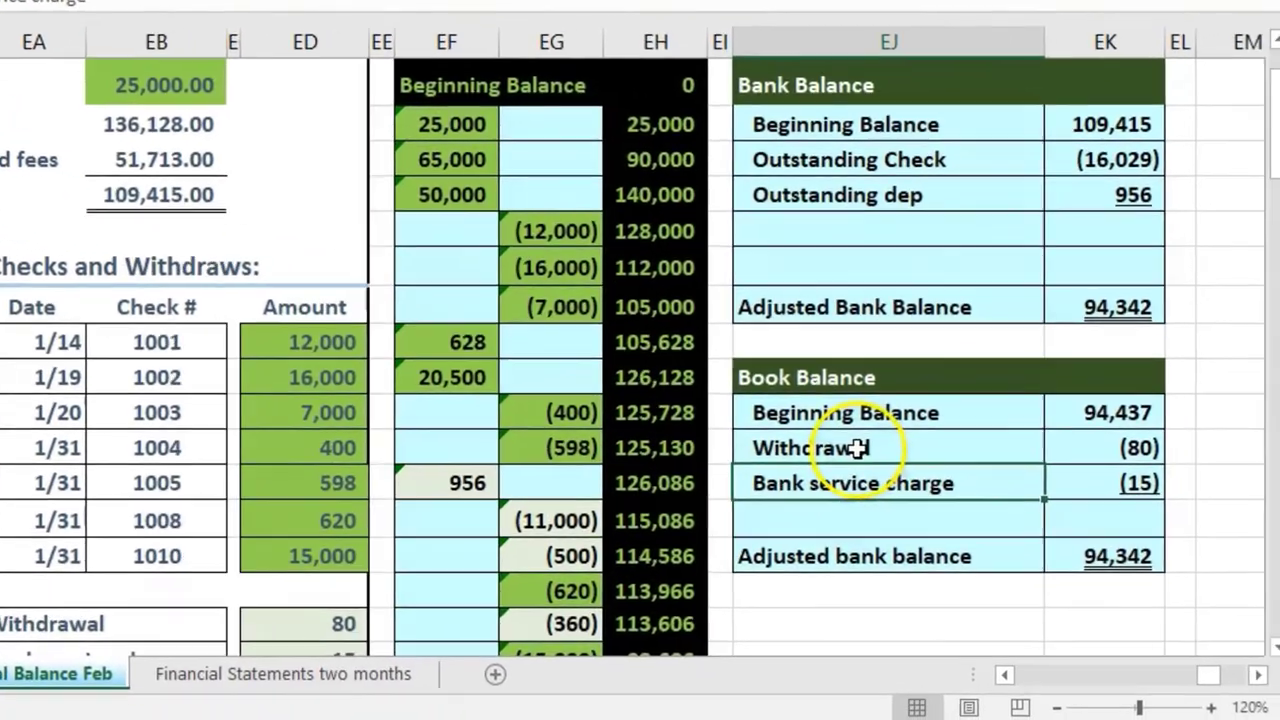
# Review the Withdrawal and Bank service charge adjustments against the outstanding ledger checks and the adjusted book balance.
pyautogui.click(1219, 521)
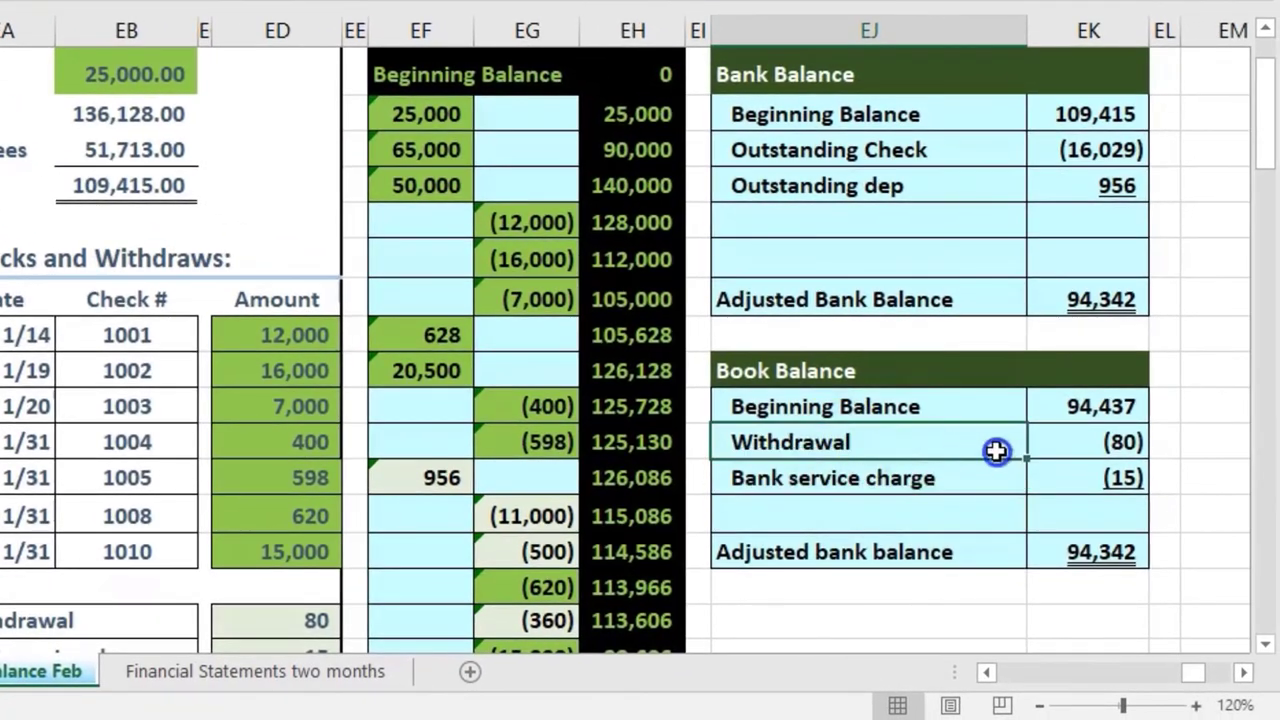
pyautogui.moveTo(1053, 467); pyautogui.dragTo(1053, 467)
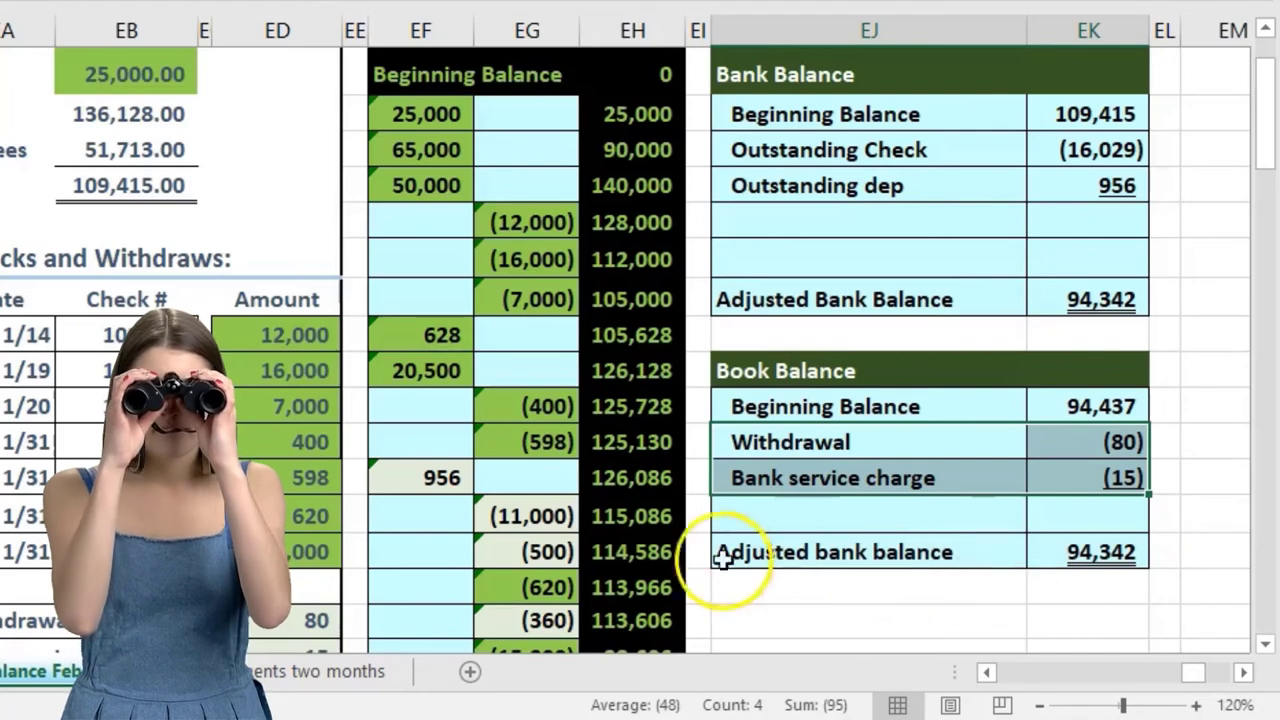
pyautogui.click(569, 521)
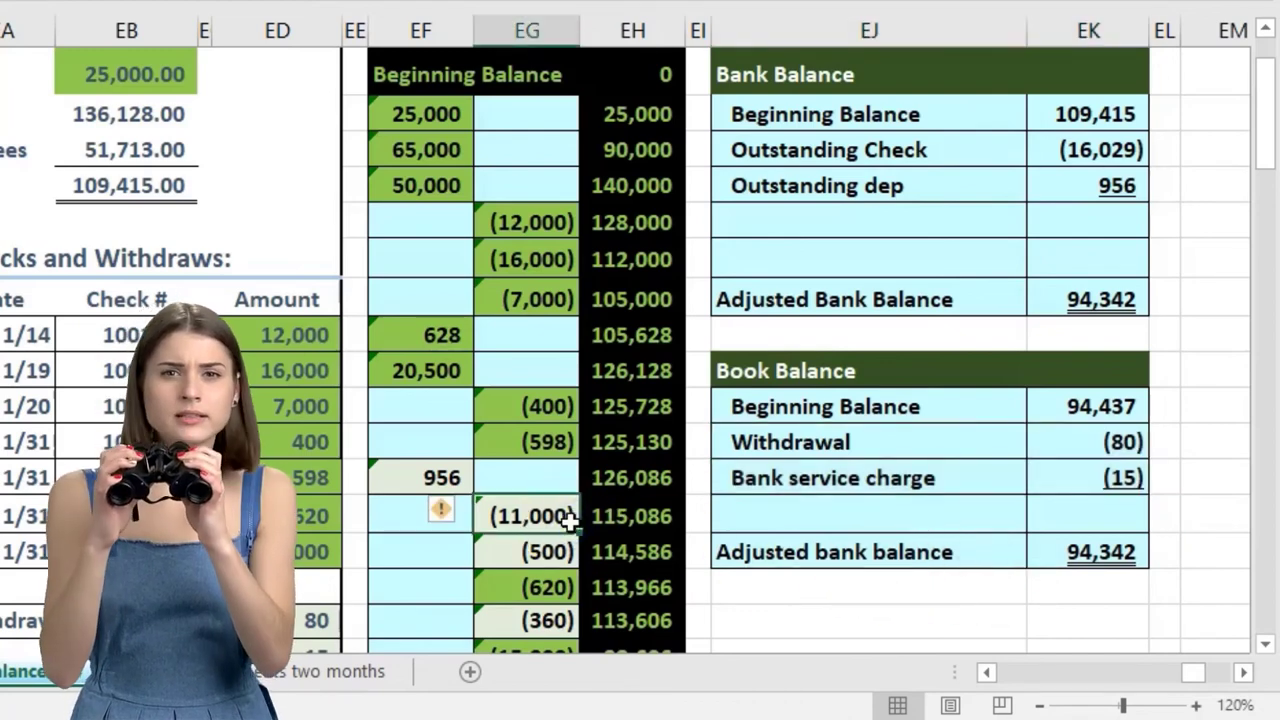
pyautogui.click(728, 515)
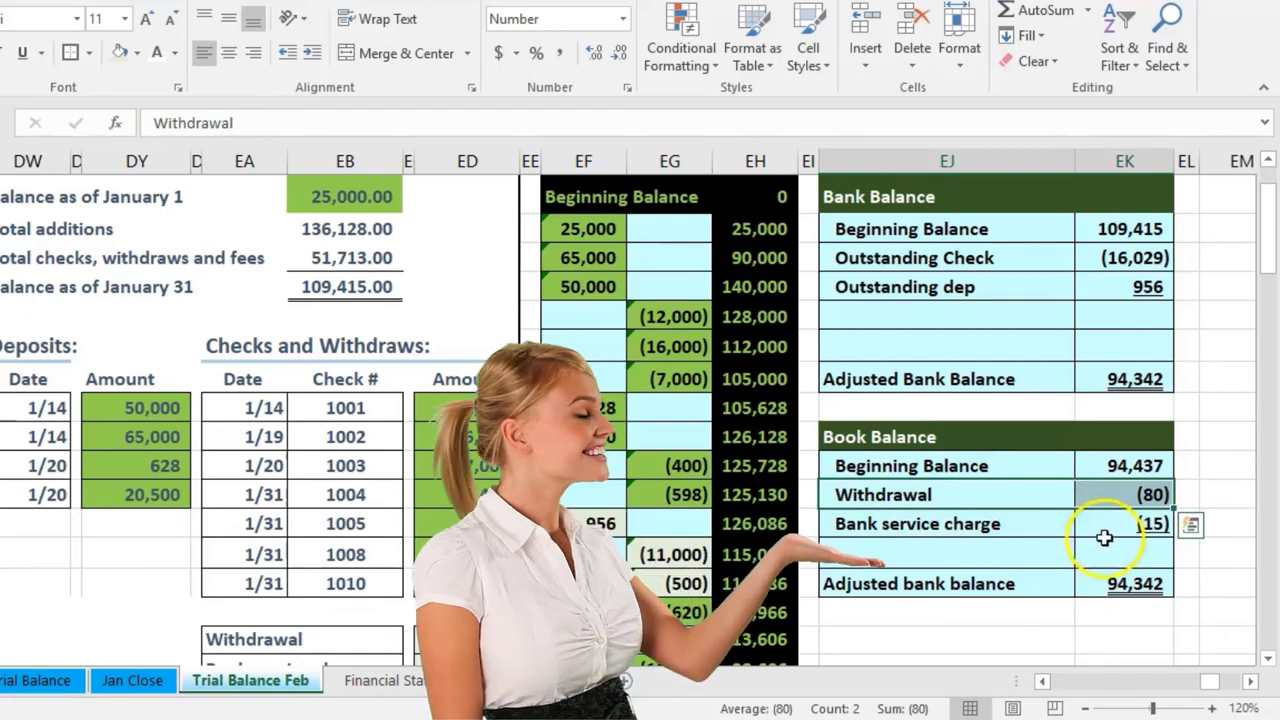
pyautogui.click(1113, 587)
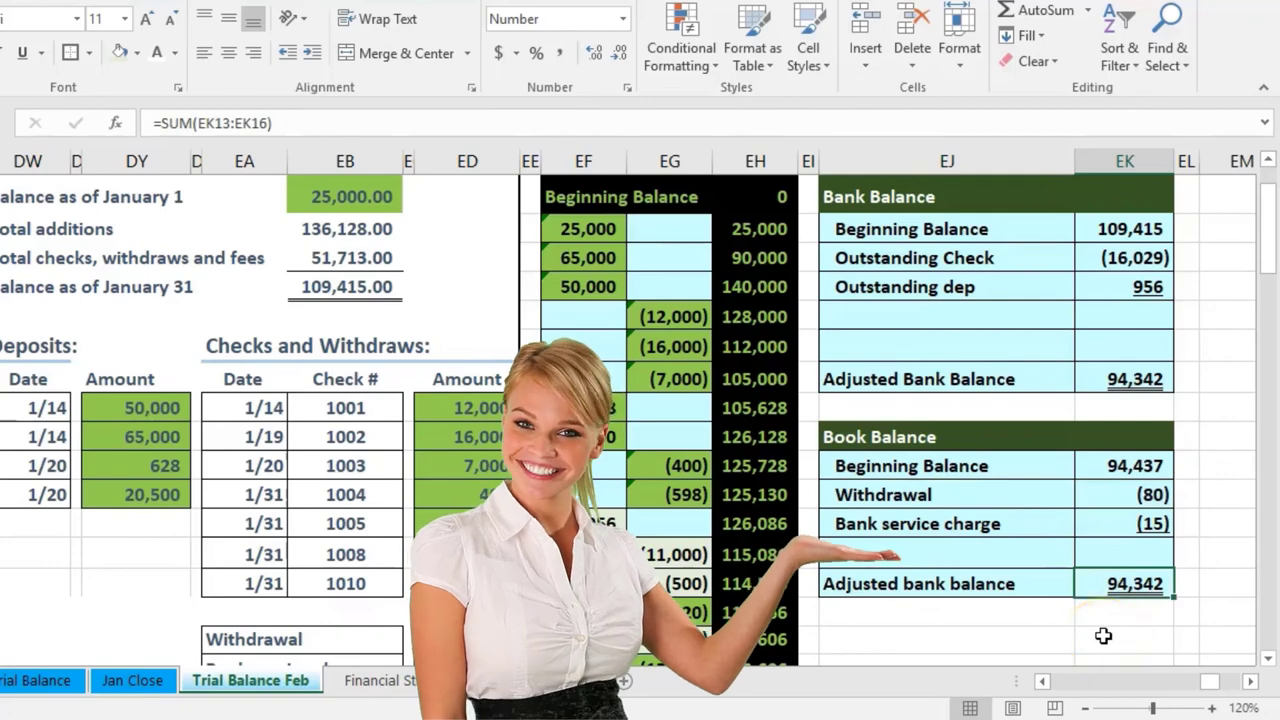
pyautogui.scroll(-2, 1103, 636)
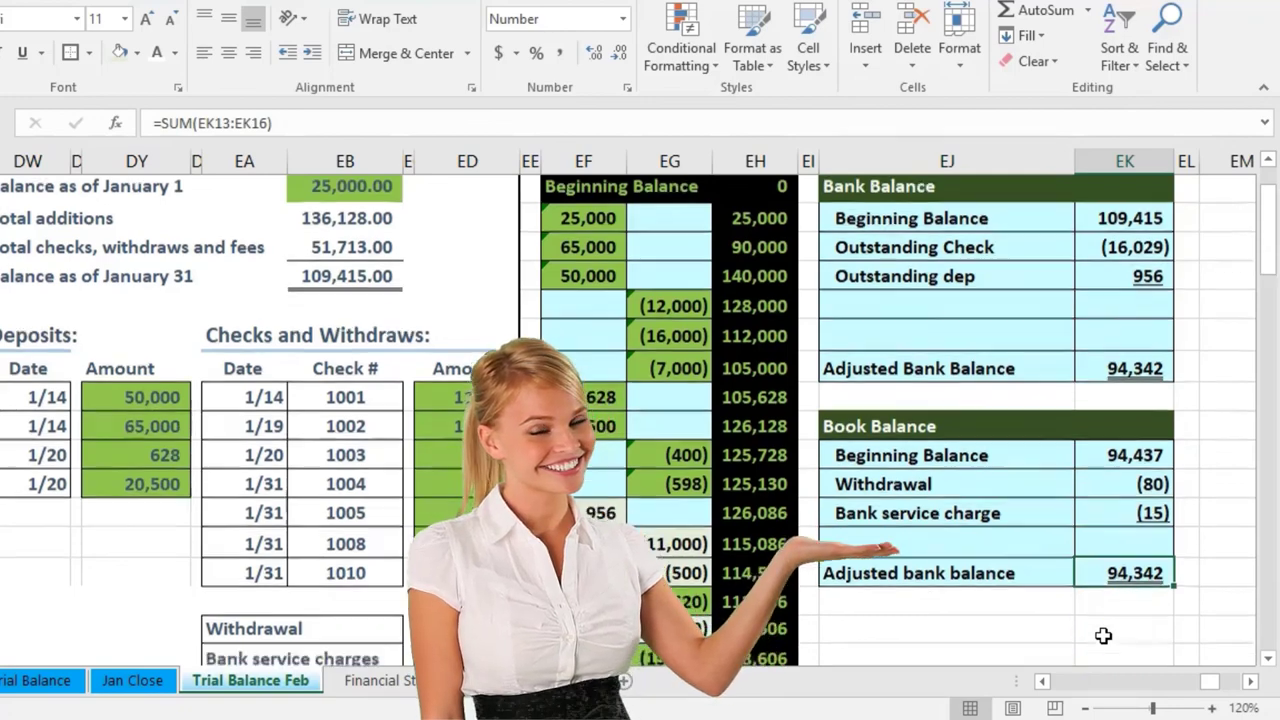
pyautogui.scroll(-1, 1103, 636)
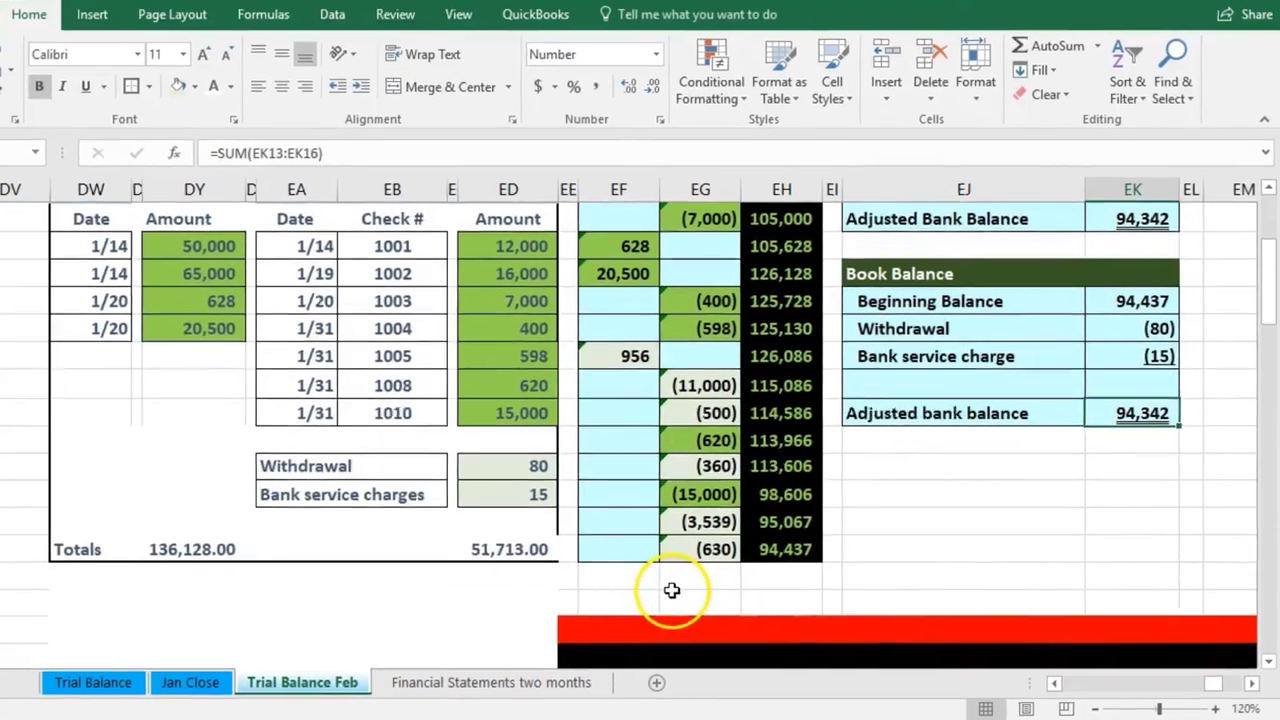